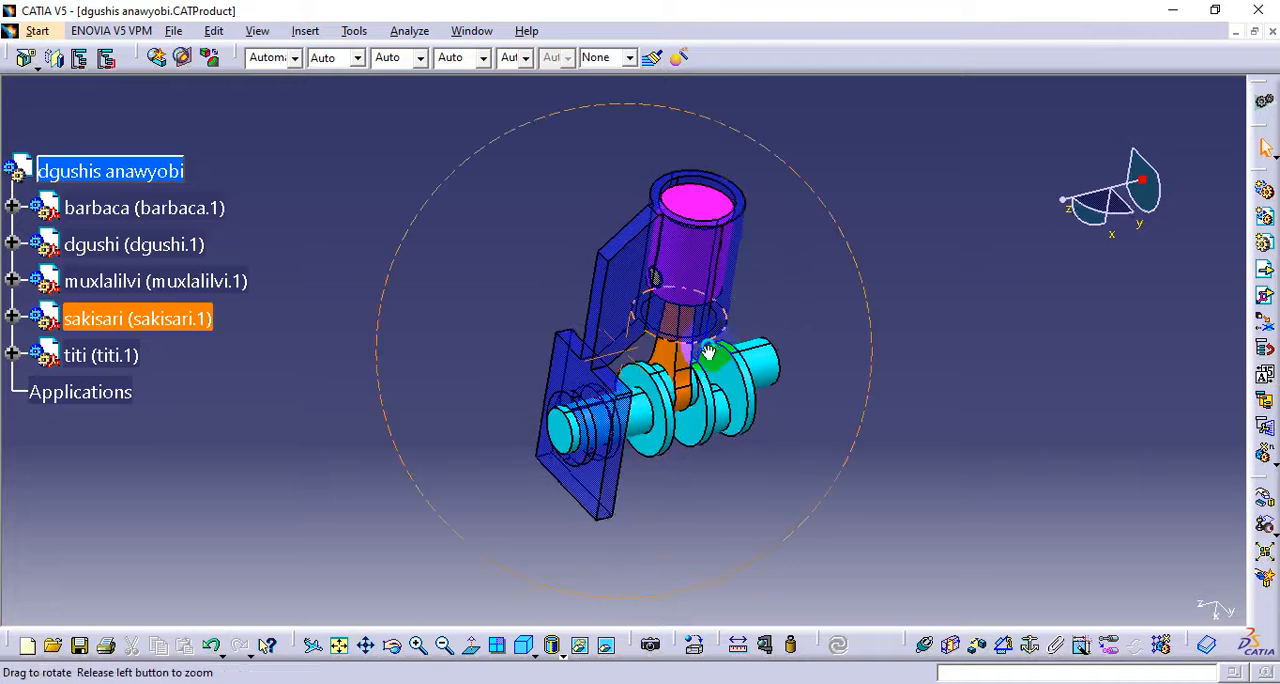
Examine the whole piston and crankshaft assembly from several angles
left_click_drag(545, 259, 918, 554)
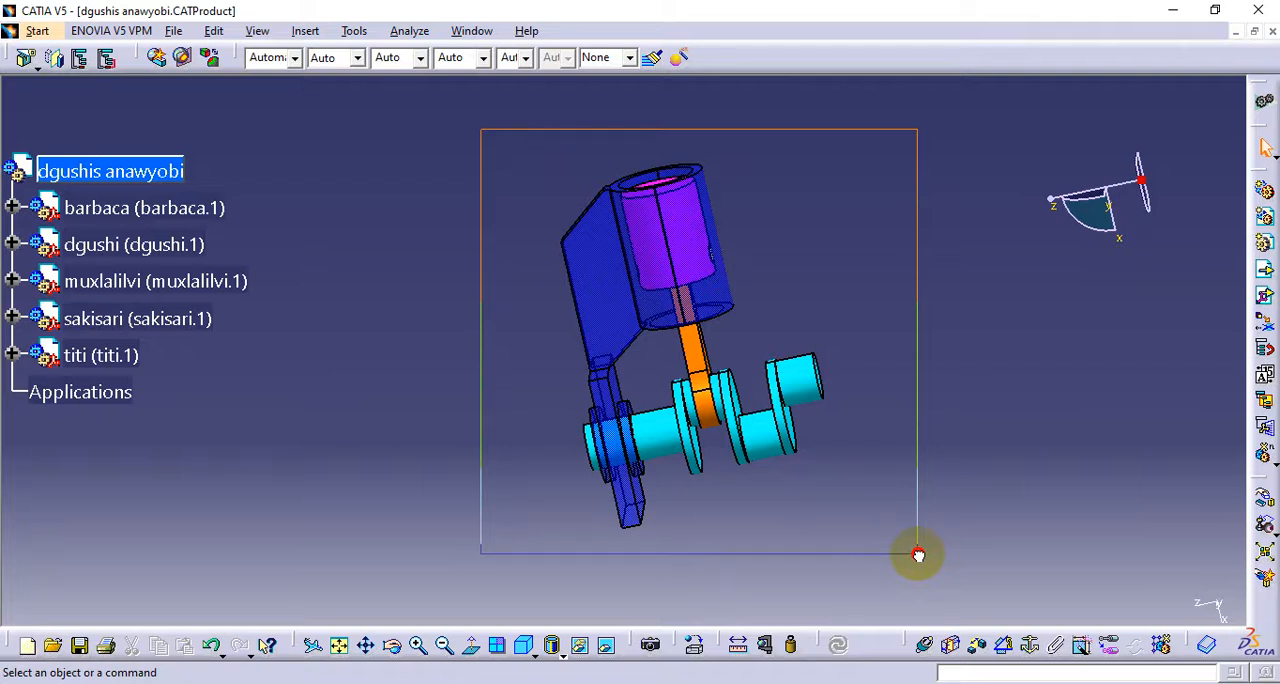
left_click_drag(918, 554, 923, 544)
middle_click_drag(449, 381, 544, 366)
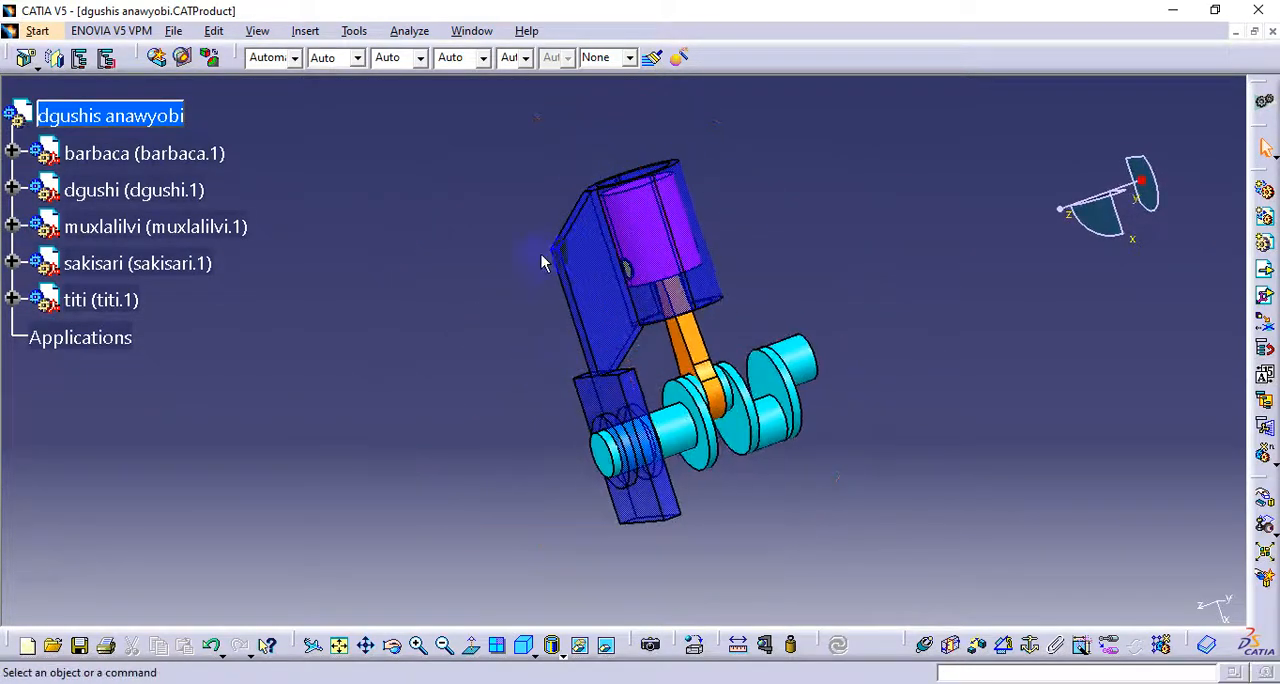
mouse_move(714, 457)
middle_mouse_down()
mouse_move(737, 443)
mouse_move(700, 477)
middle_mouse_up()
middle_click_drag(457, 149, 712, 205)
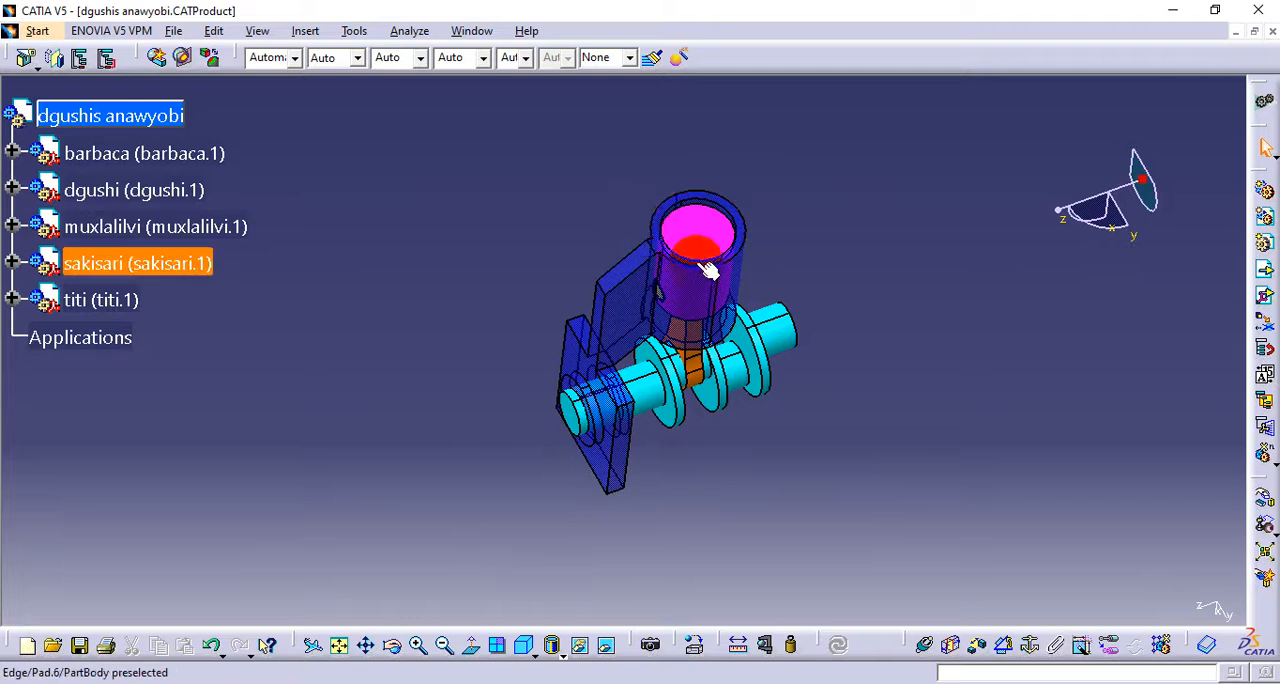
middle_click_drag(708, 270, 622, 215)
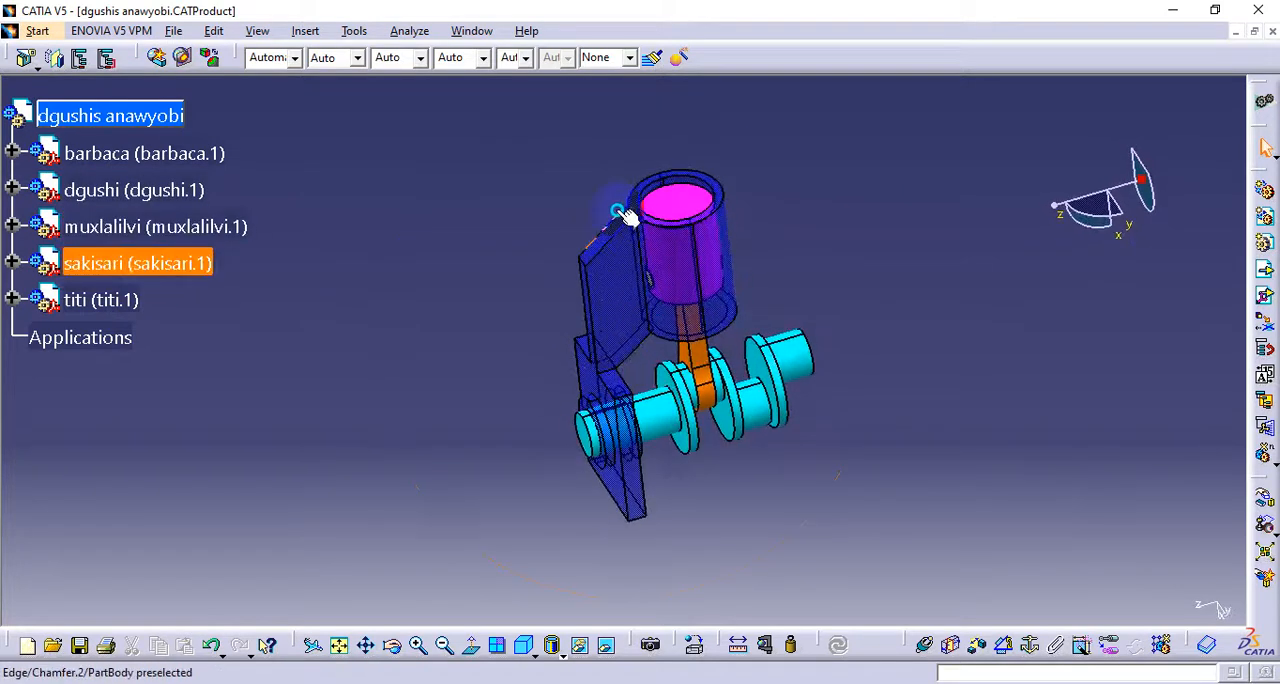
middle_click(583, 324)
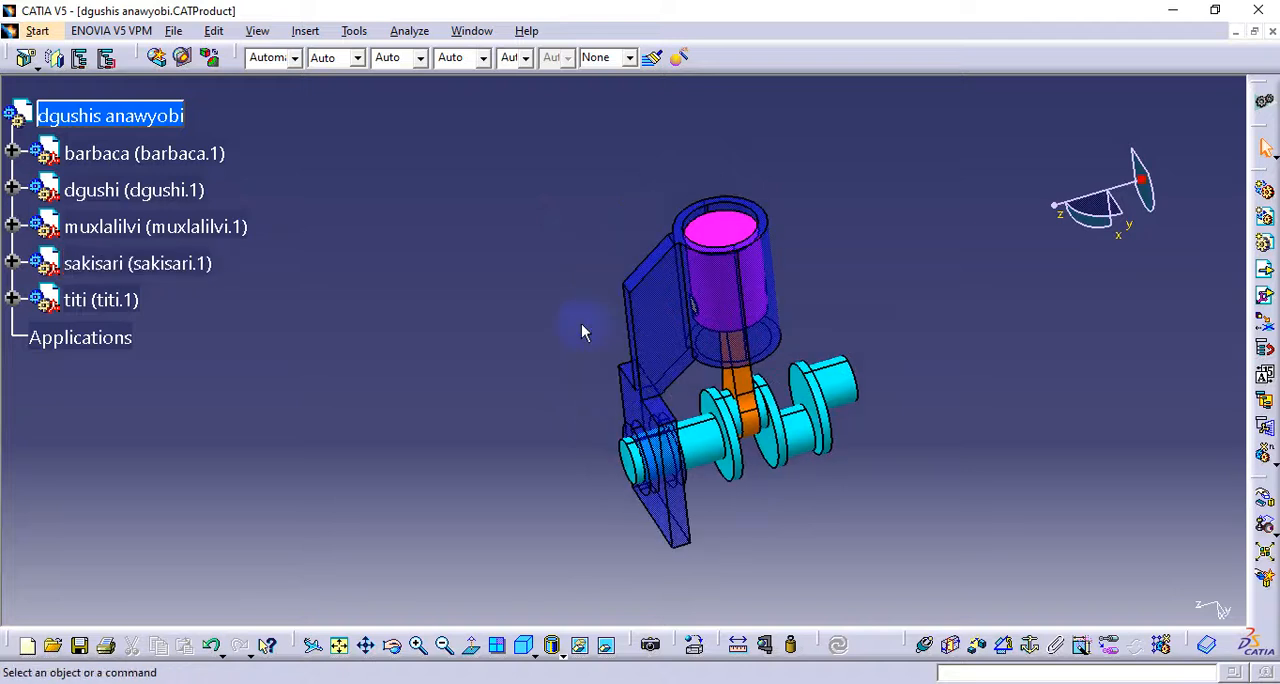
middle_click(627, 396)
middle_click_drag(543, 291, 547, 220)
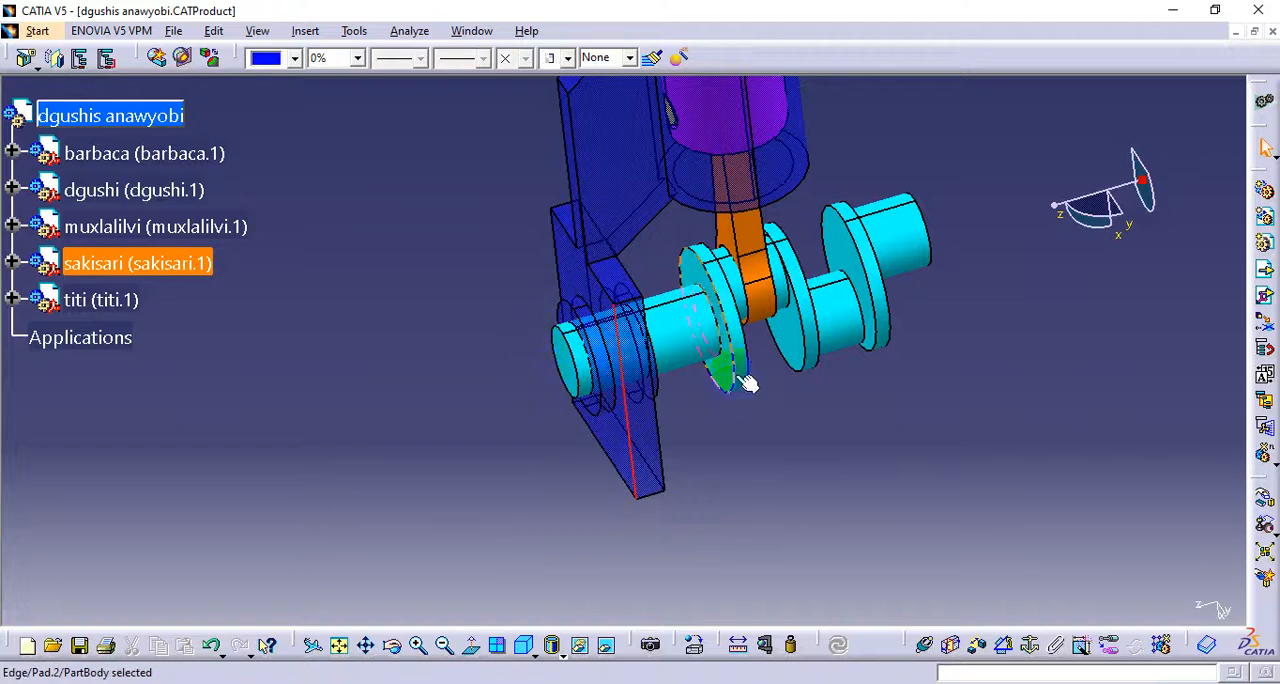
Highlight the muxlalilvi crankshaft and the barbaca connecting rod to identify them in the assembly
left_click(668, 332)
scroll(610, 343, "down", 1)
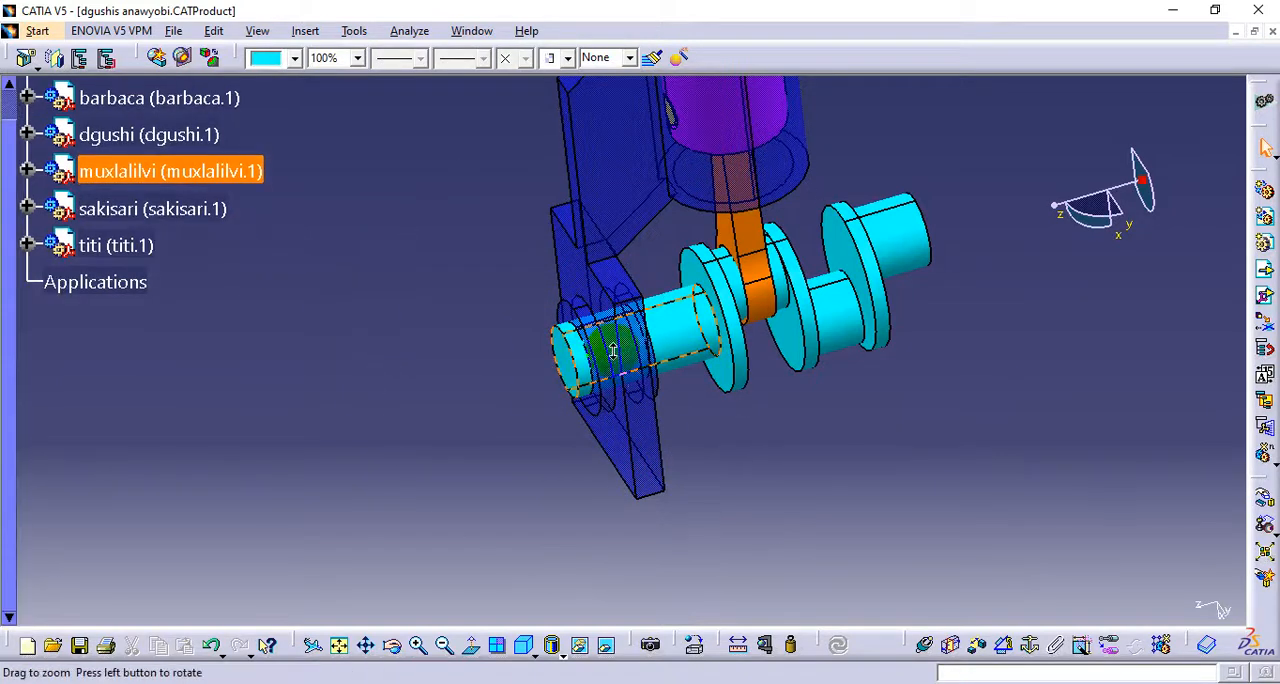
middle_click_drag(610, 343, 712, 382)
scroll(712, 384, "up", 1)
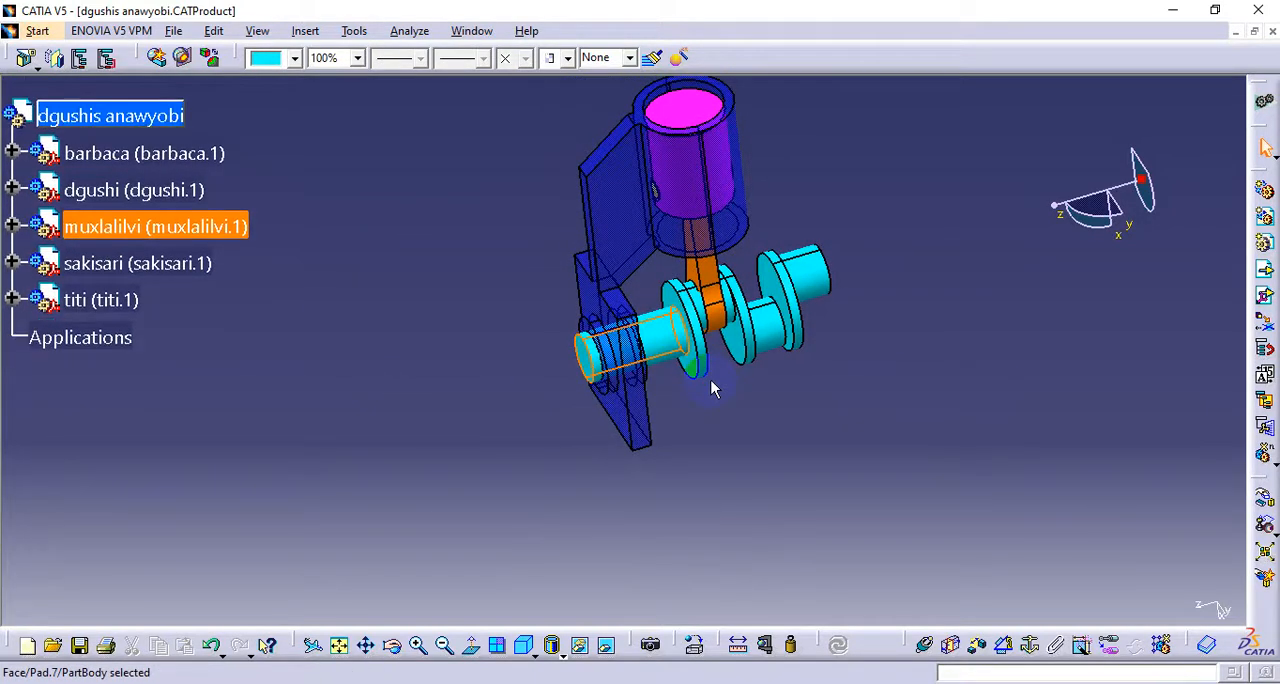
left_click(722, 315)
left_click(185, 148)
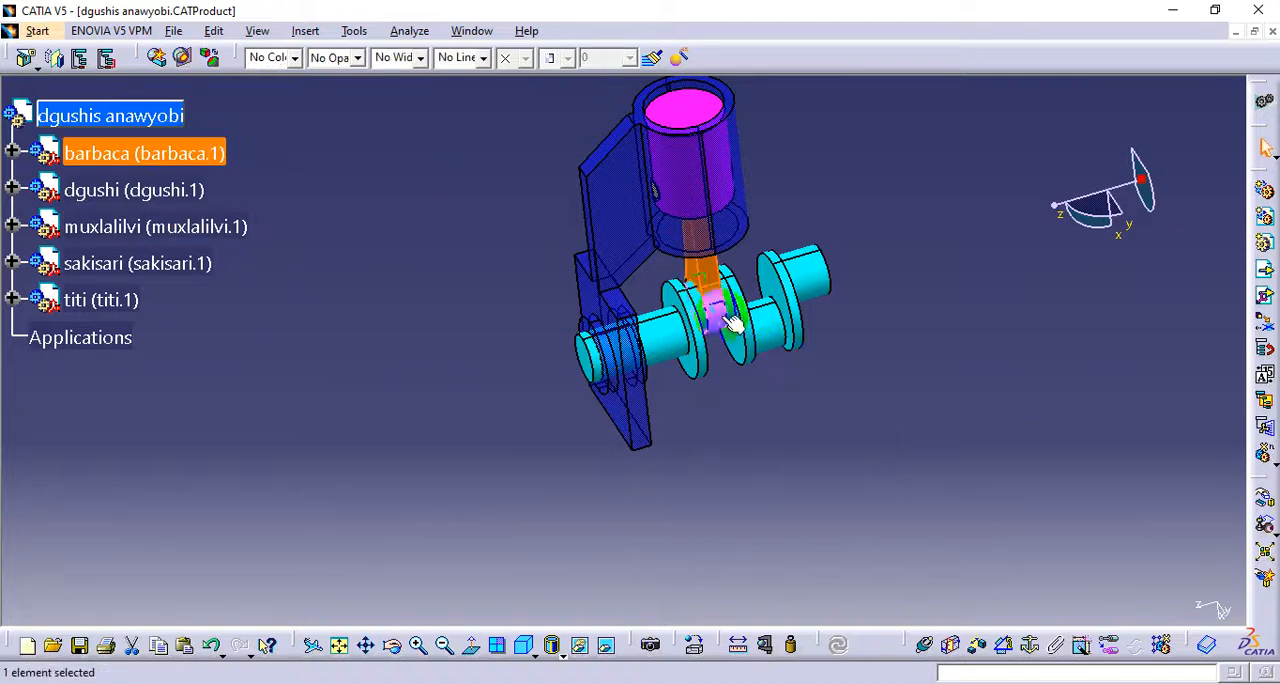
Highlight the titi pin inside the piston, then clear the selection
middle_click(706, 285)
middle_click_drag(582, 395, 613, 467)
middle_click_drag(560, 308, 541, 358)
middle_click_drag(540, 137, 530, 76)
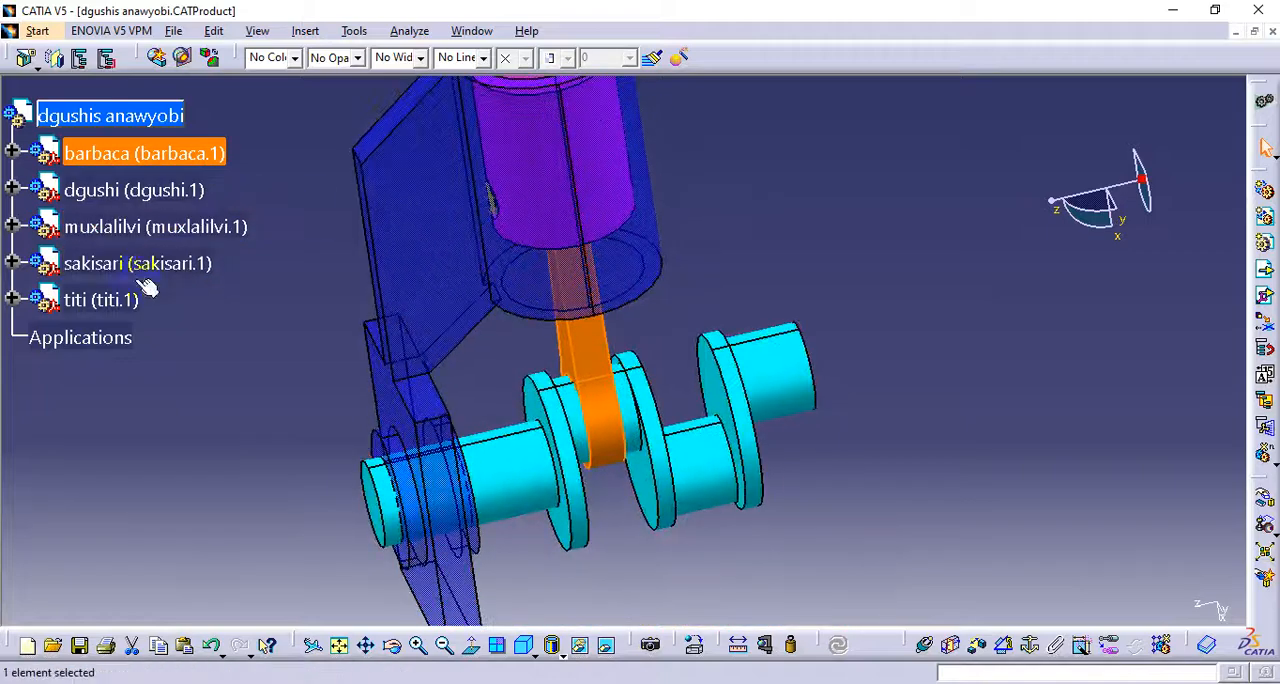
left_click(112, 293)
middle_click_drag(531, 258, 922, 395)
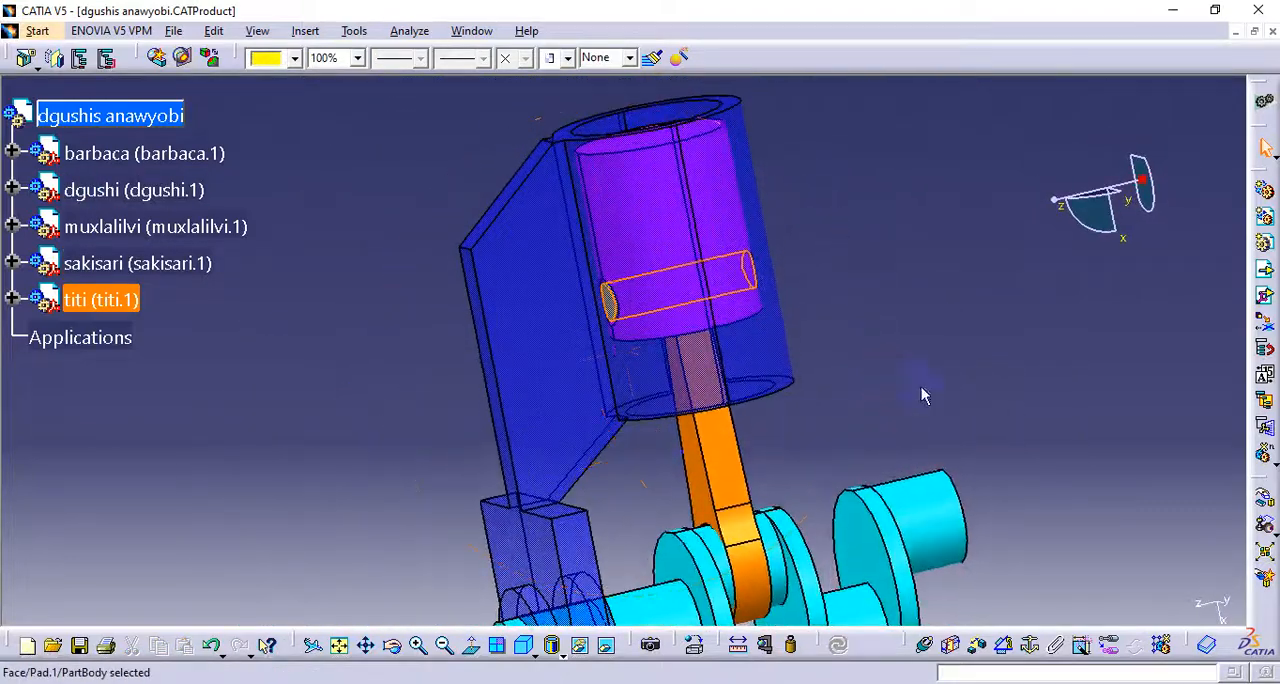
left_click(922, 395)
Examine how the piston, connecting rod and crankshaft fit together inside the sakisari housing
middle_click_drag(766, 357, 806, 458)
middle_click_drag(742, 341, 703, 358)
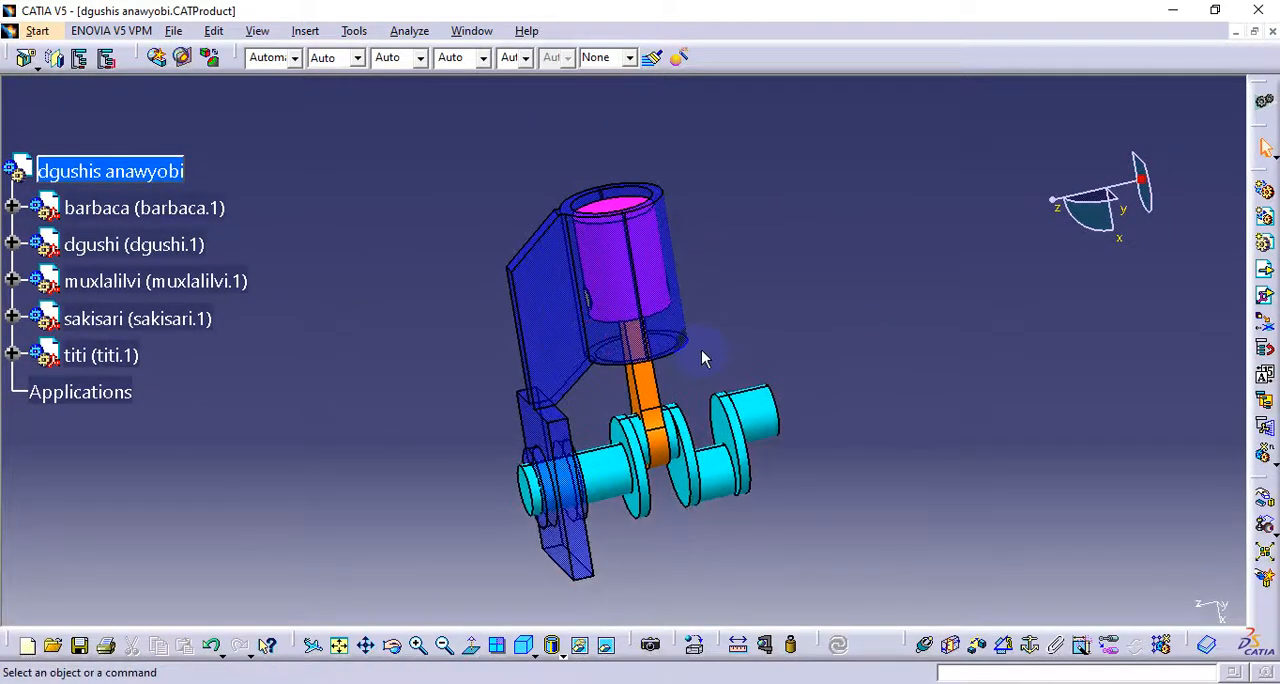
left_click_drag(679, 462, 462, 604)
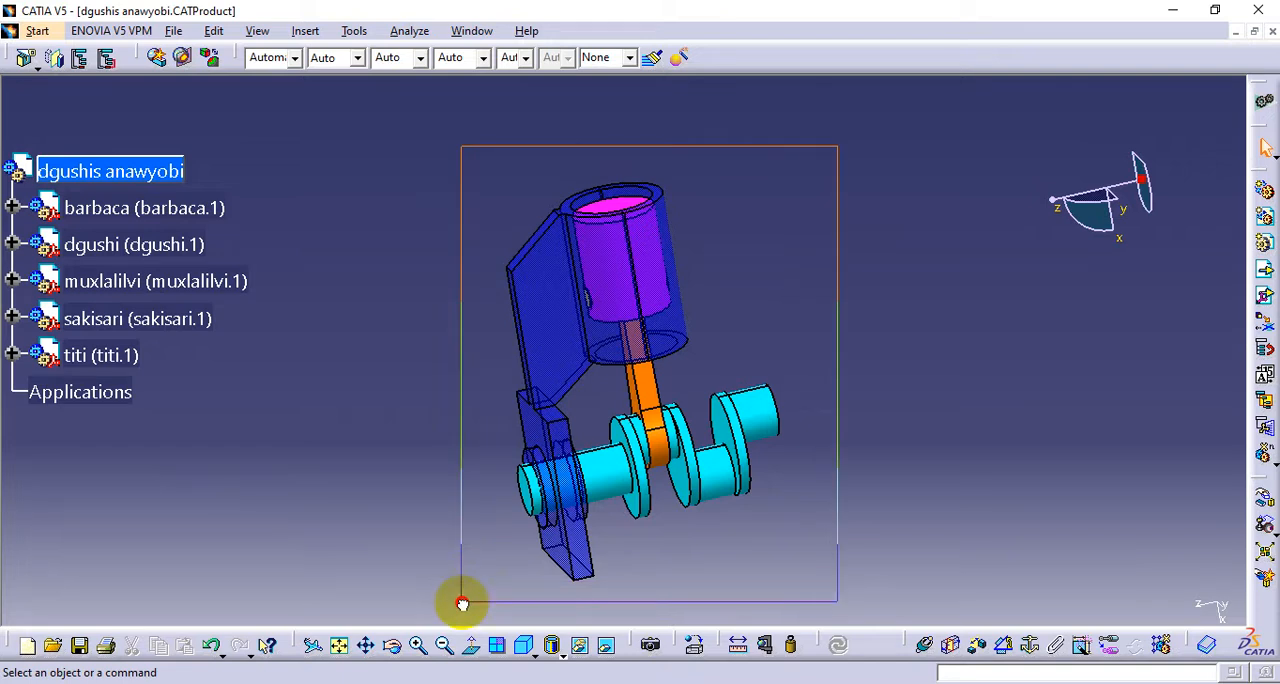
left_click_drag(462, 604, 462, 604)
left_click(860, 510)
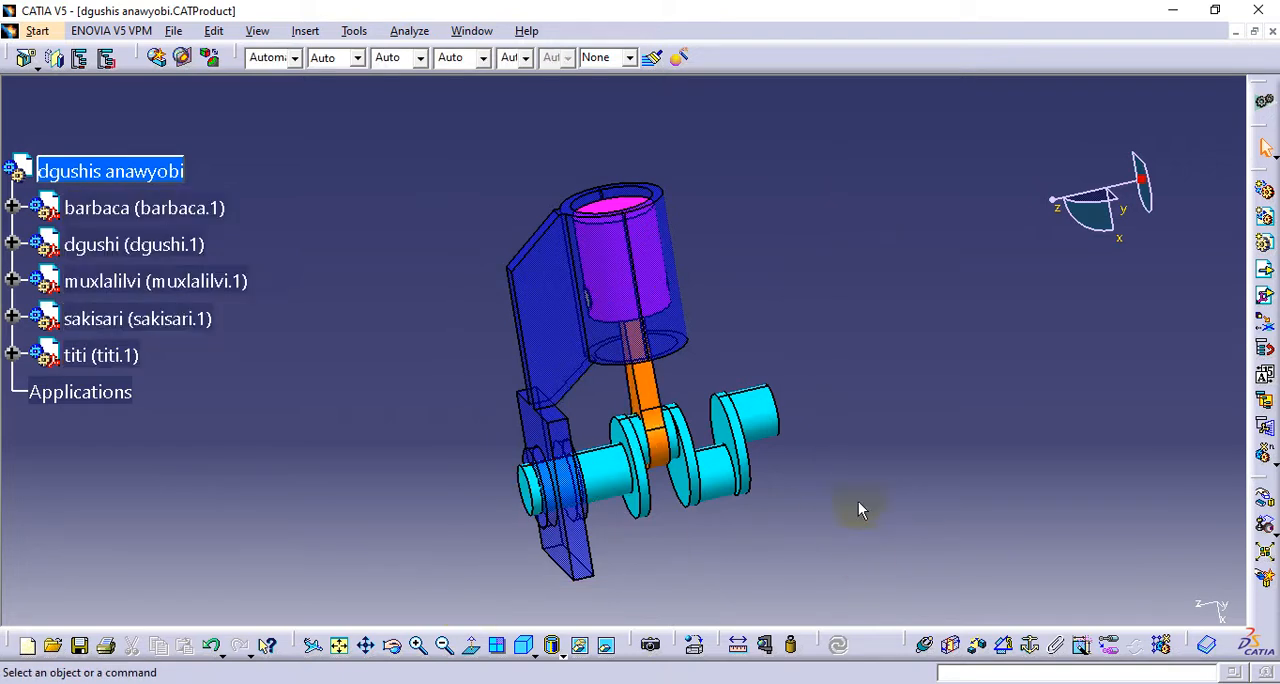
middle_click_drag(494, 363, 607, 453)
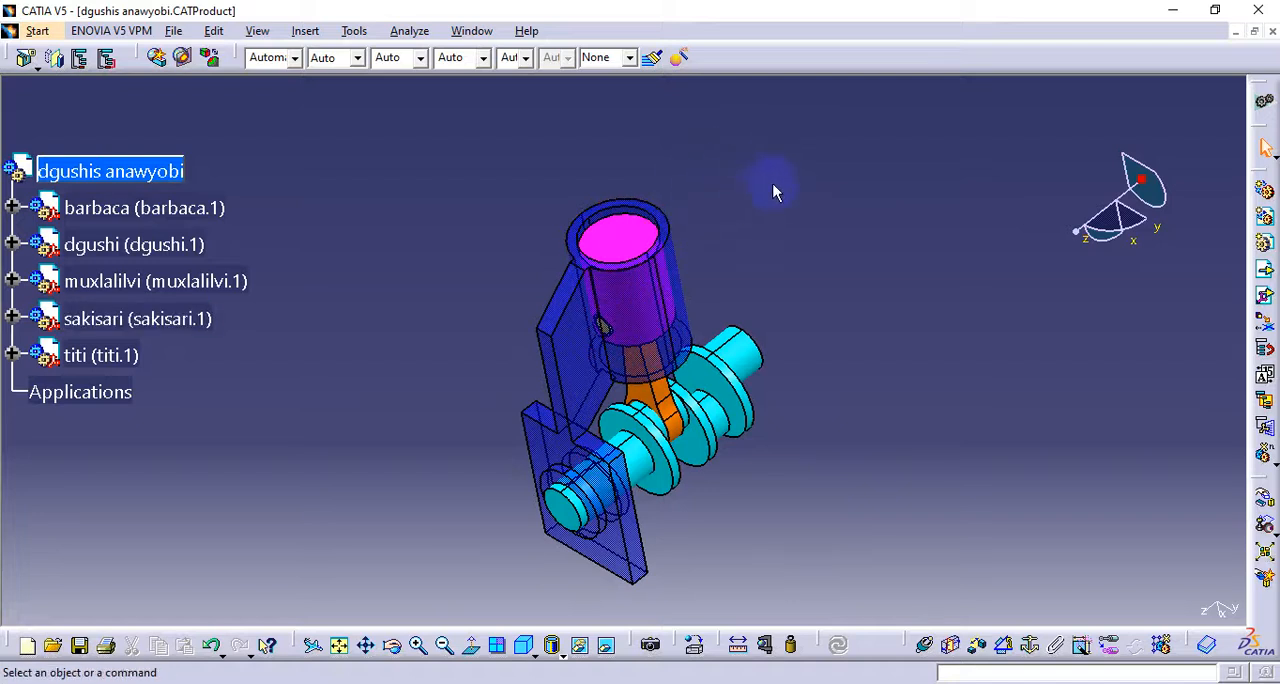
middle_click_drag(655, 440, 508, 429)
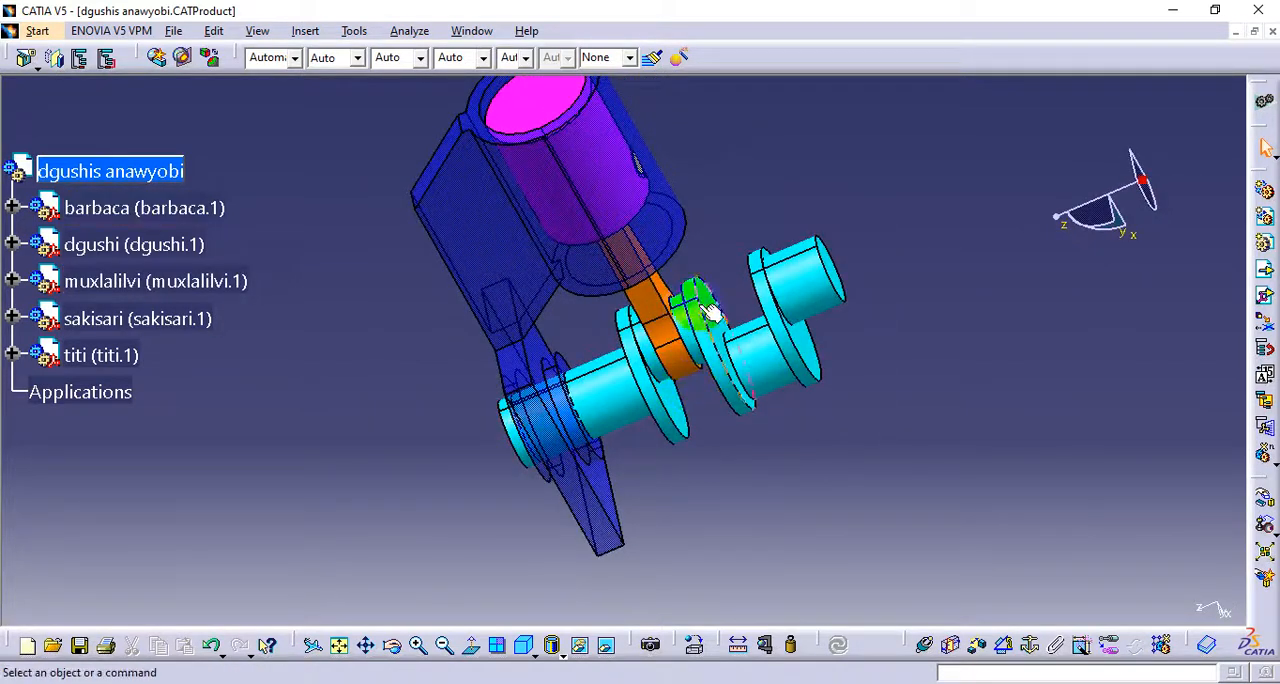
middle_click_drag(567, 241, 702, 312)
scroll(618, 422, "down", 1)
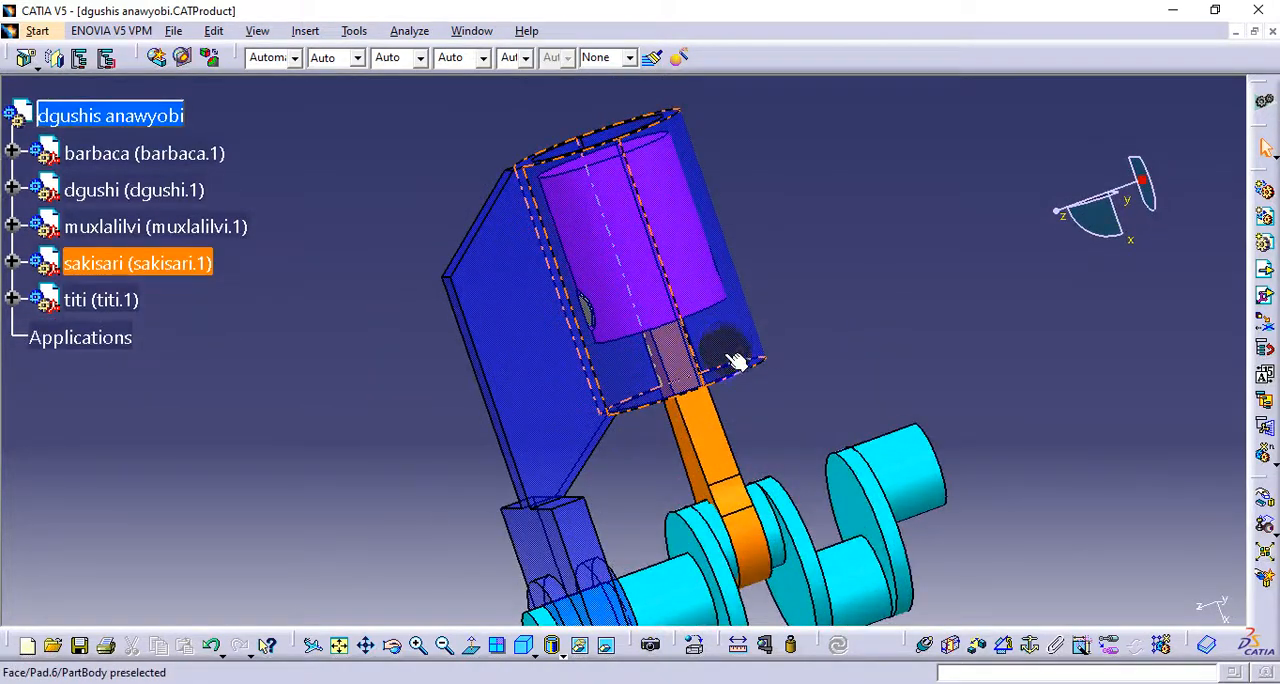
middle_click_drag(677, 387, 652, 285)
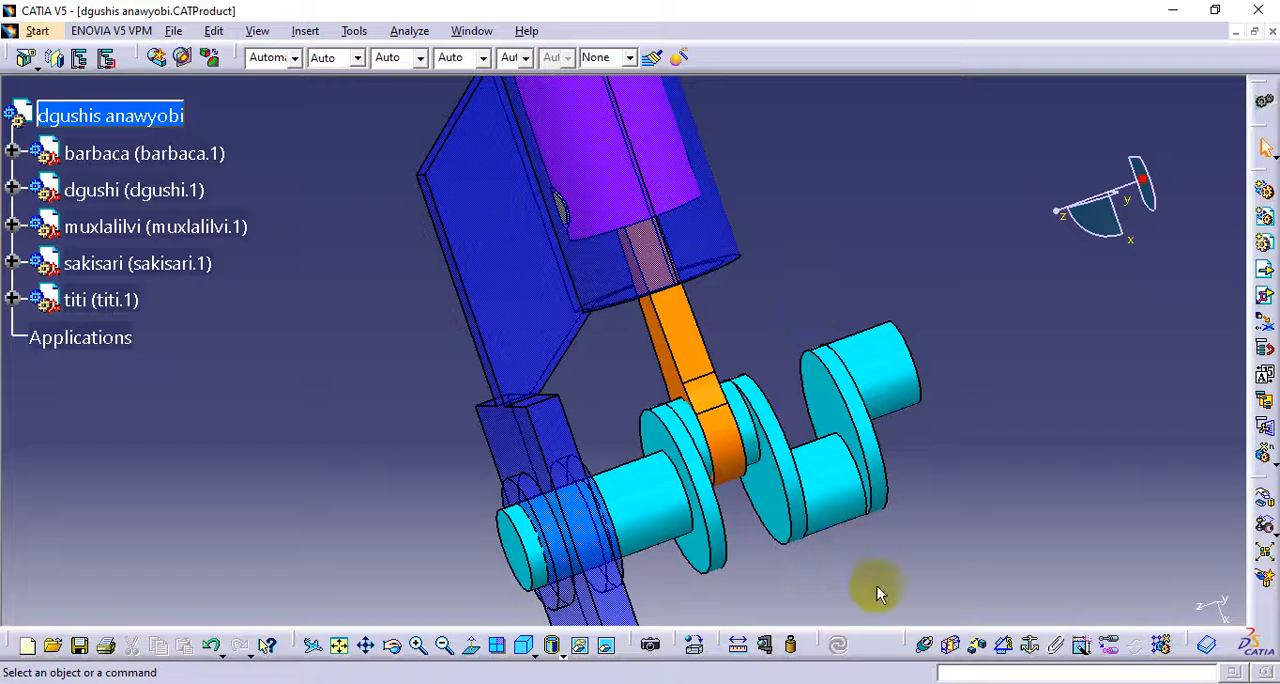
Measure the distance between the axes of the crankshaft's free crankpin and its outer end cylinder, then discard the measurement
left_click(742, 645)
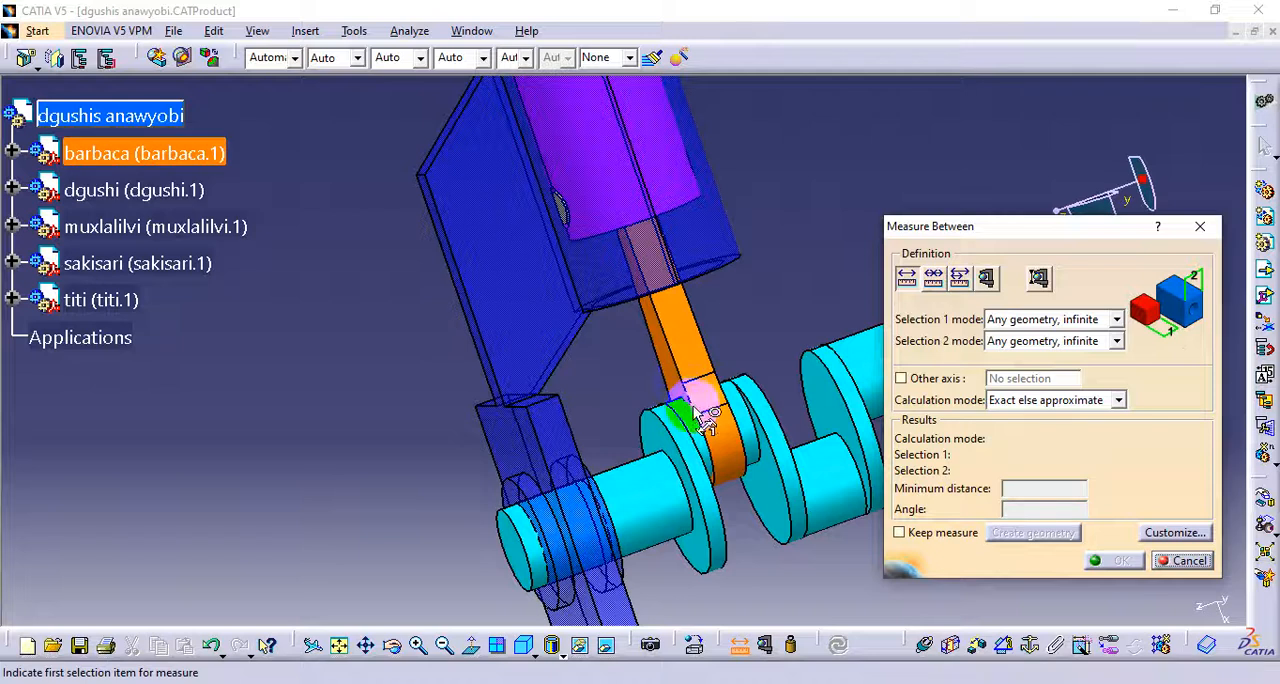
middle_click_drag(692, 401, 495, 293)
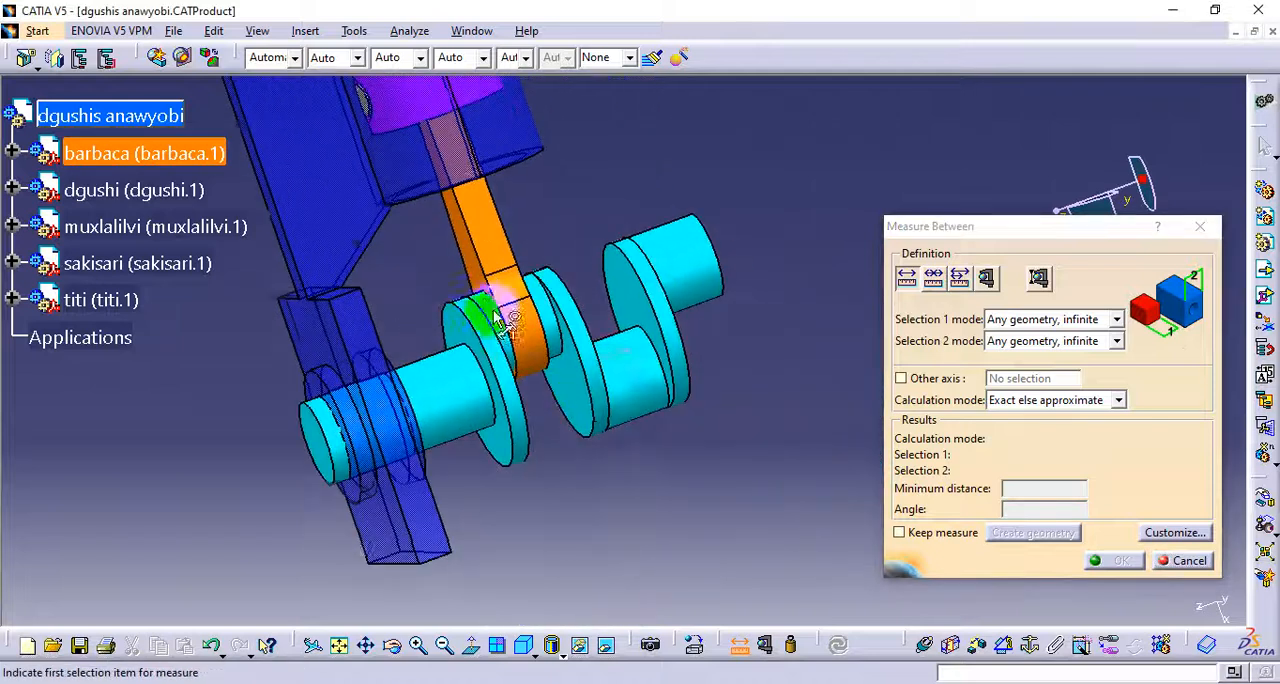
left_click(634, 381)
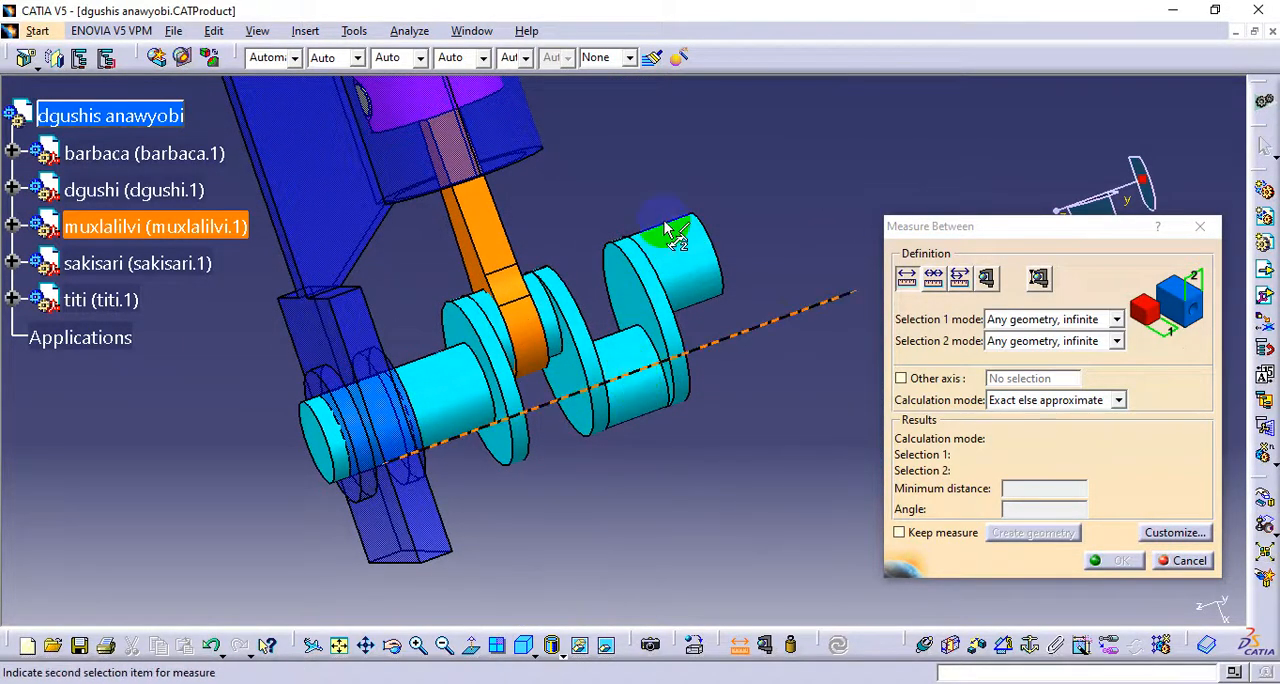
left_click(677, 238)
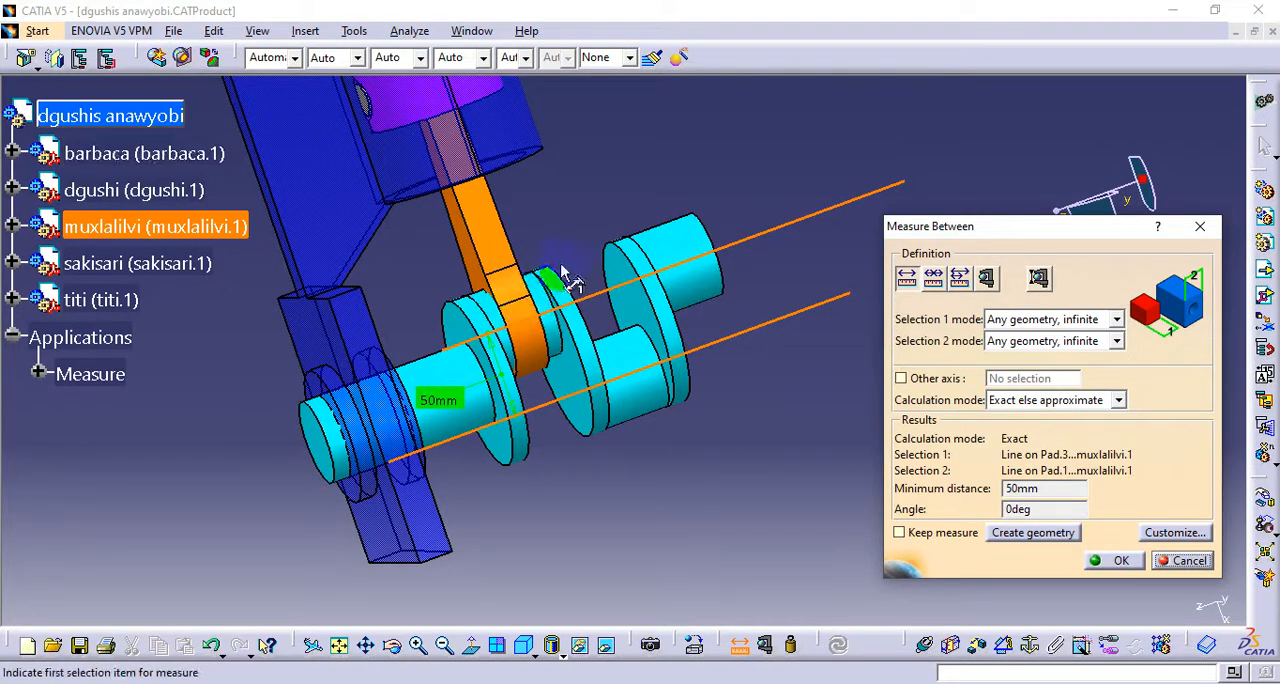
middle_click_drag(405, 312, 535, 288)
middle_click_drag(600, 374, 540, 432)
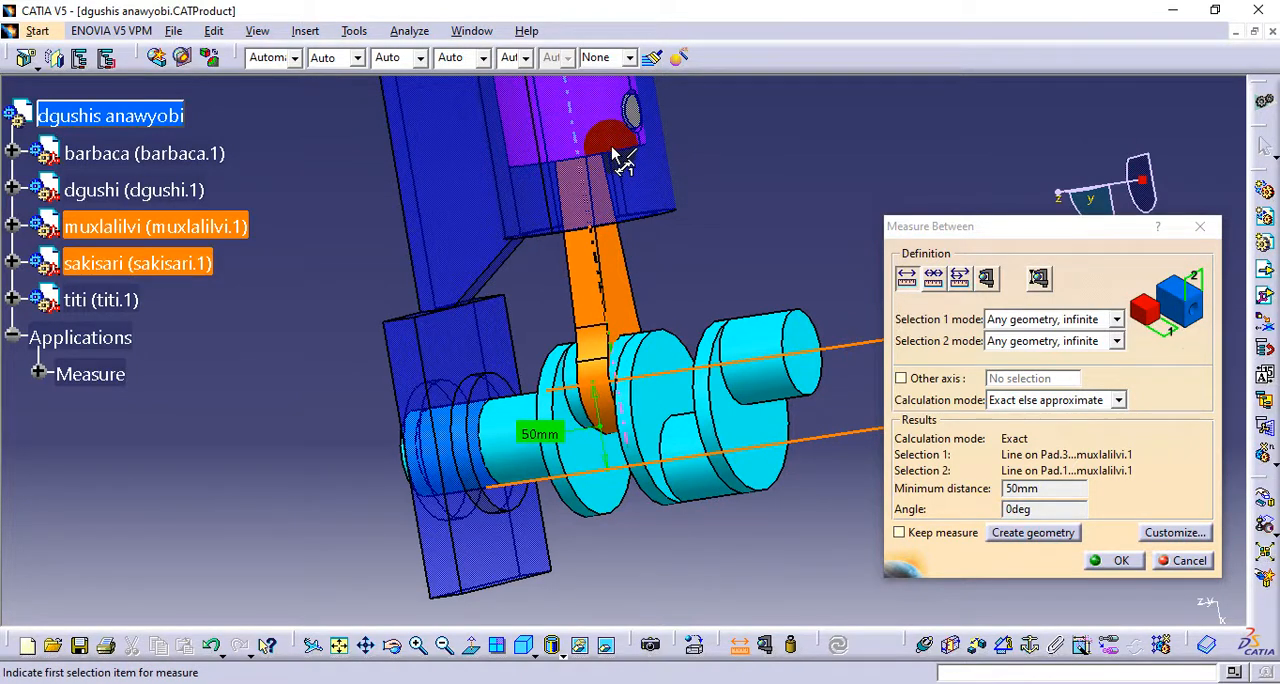
middle_click_drag(623, 160, 608, 290)
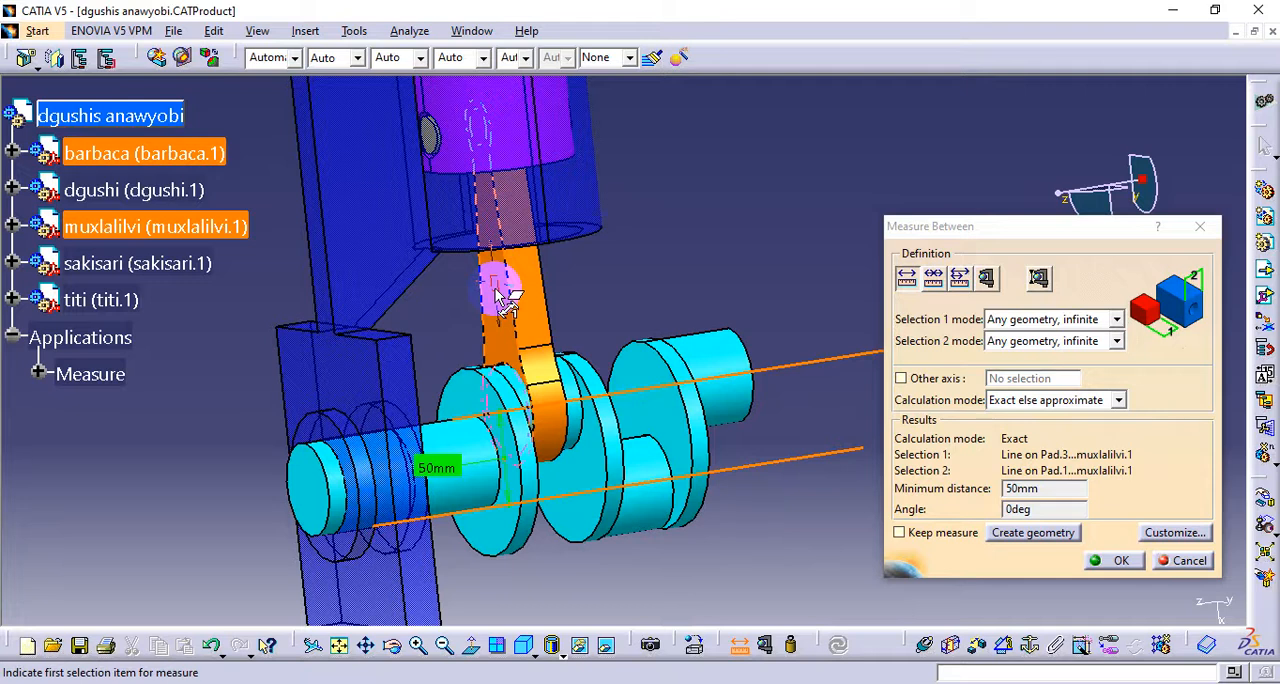
middle_click_drag(592, 263, 600, 337)
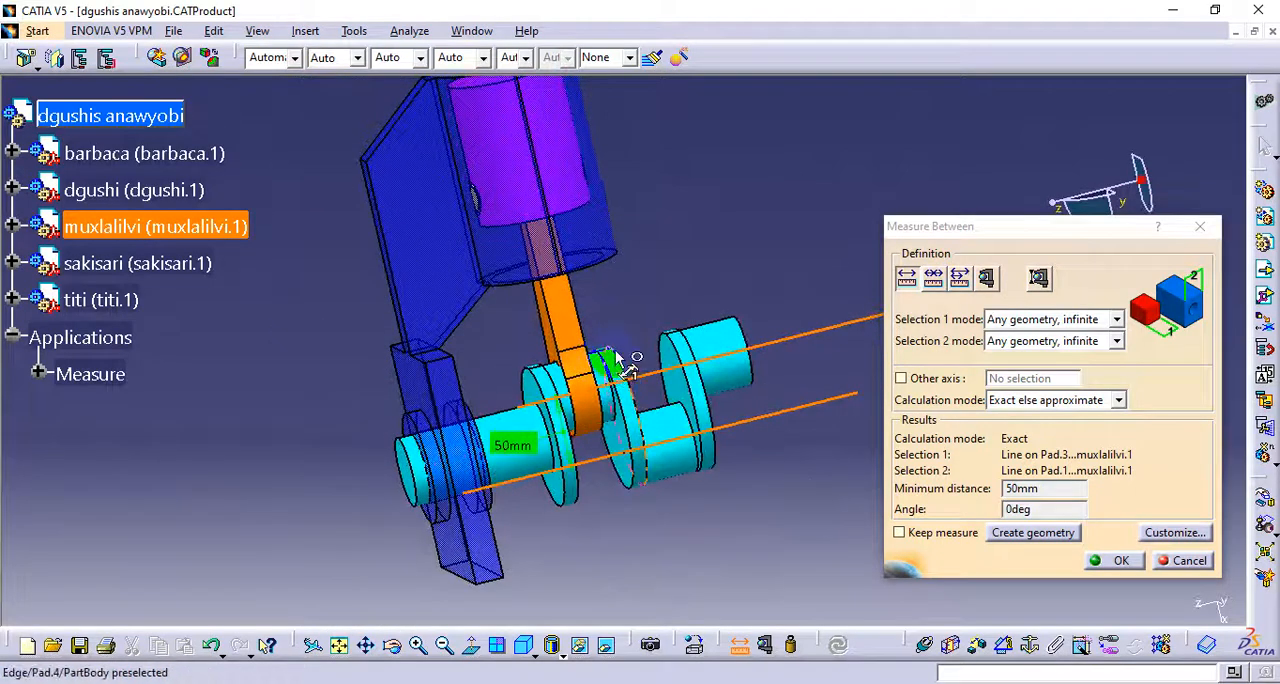
left_click(1200, 226)
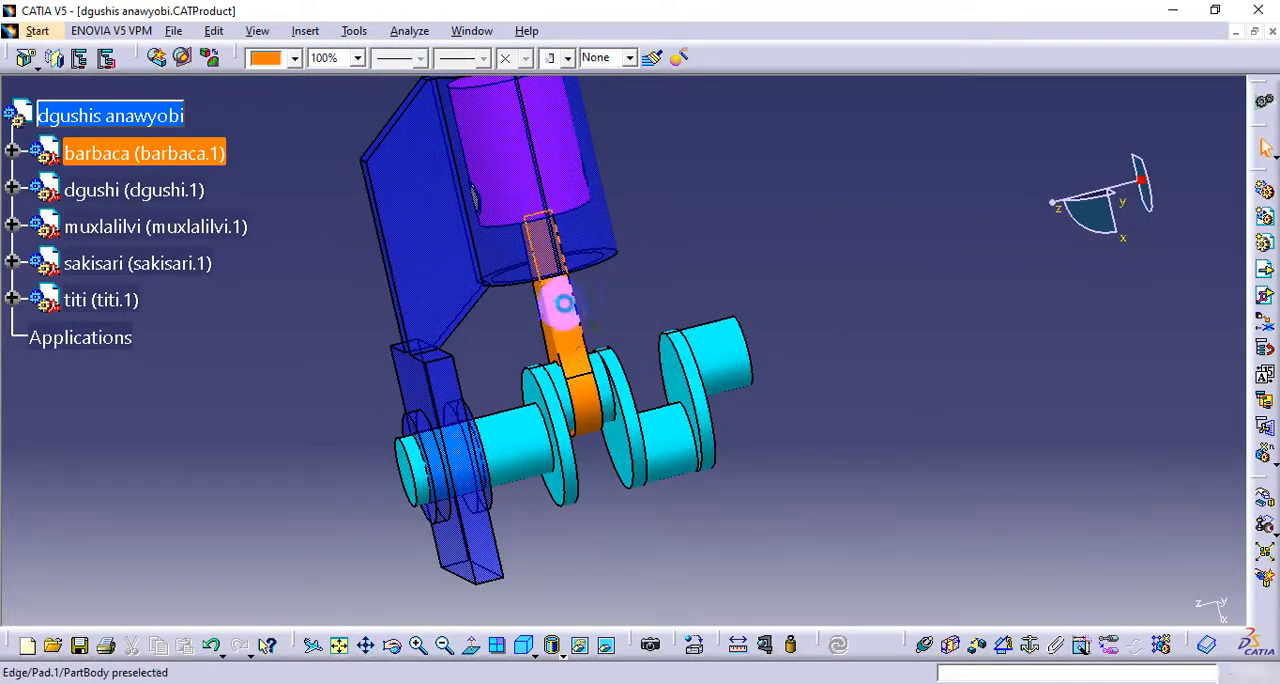
middle_click_drag(514, 366, 453, 362)
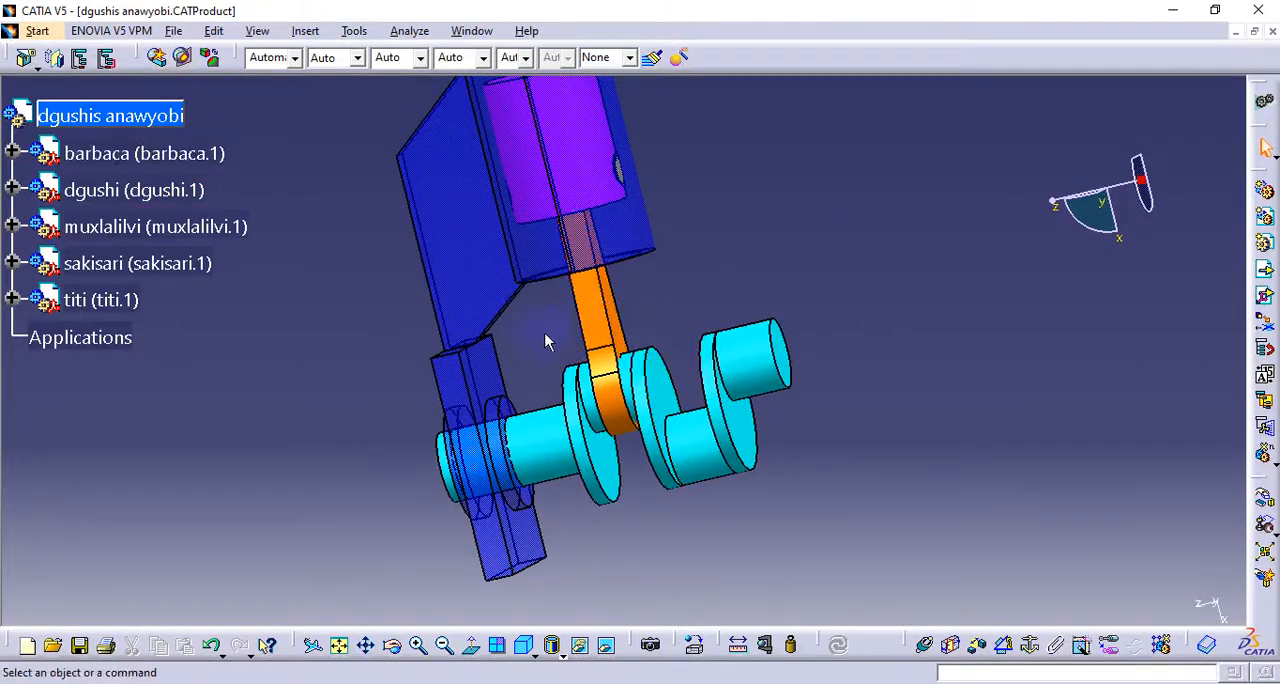
middle_click_drag(527, 351, 690, 393)
middle_click_drag(660, 457, 687, 310)
middle_click_drag(640, 247, 666, 283)
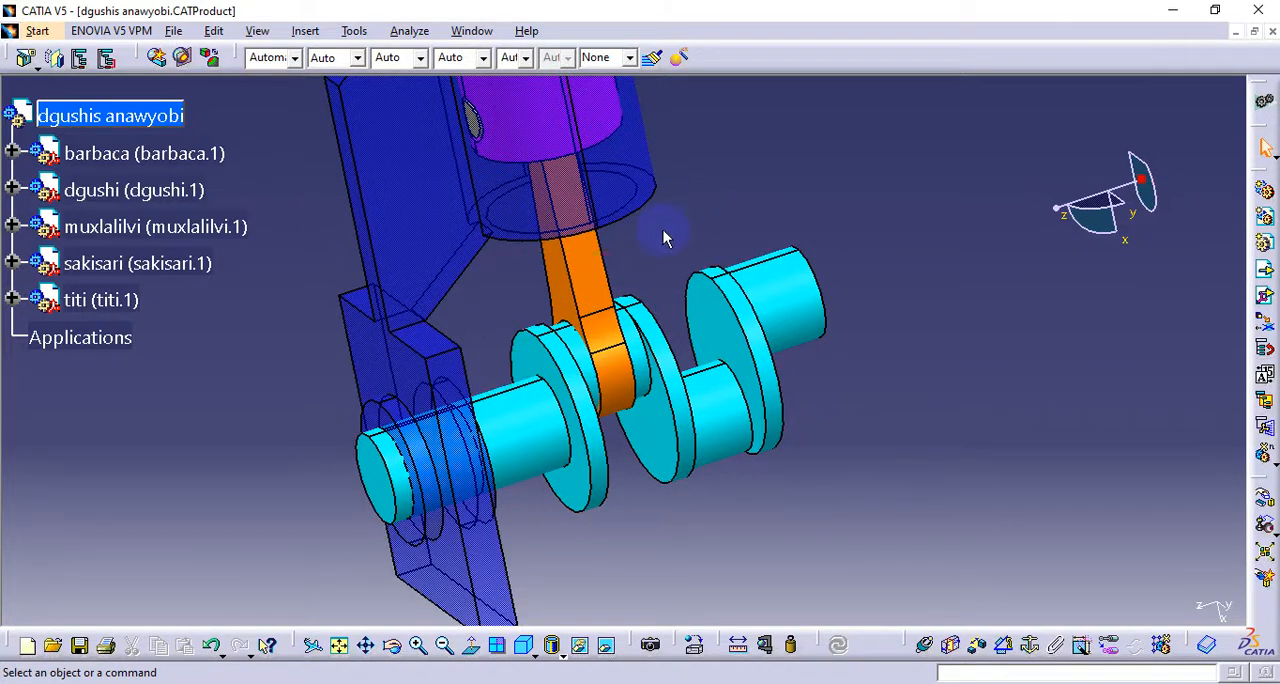
middle_click_drag(657, 320, 718, 354, "ctrl")
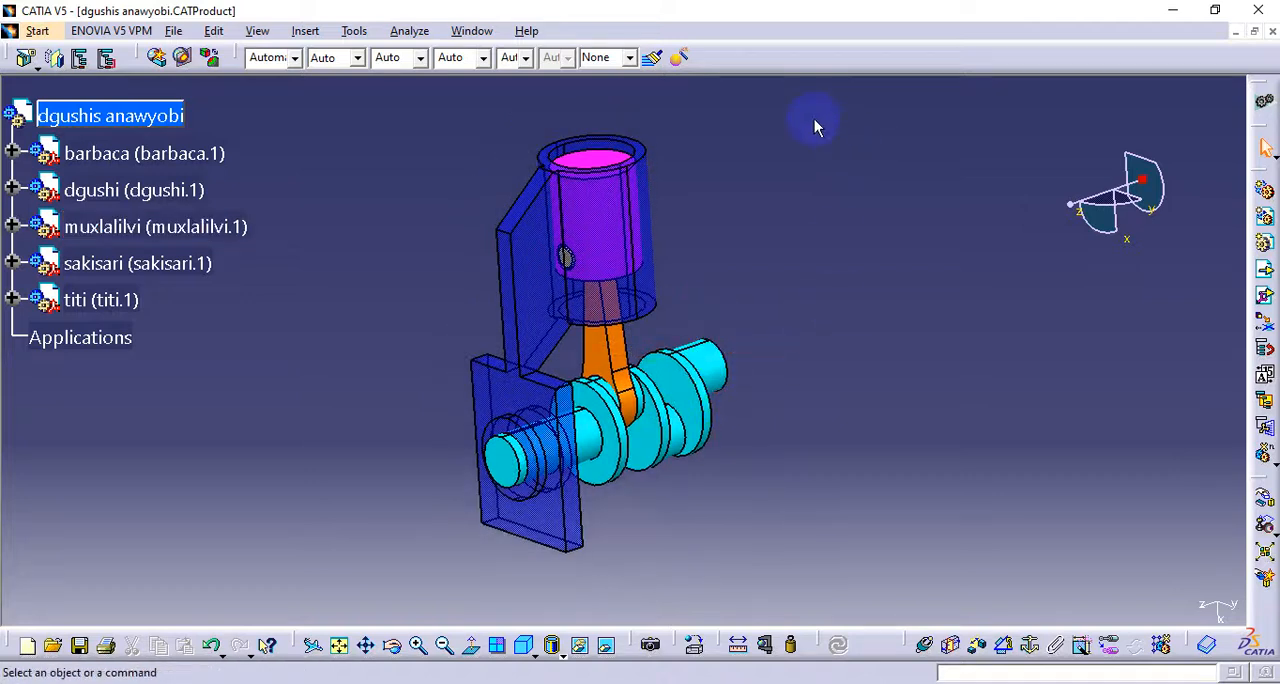
left_click_drag(813, 117, 431, 566)
left_click(787, 452)
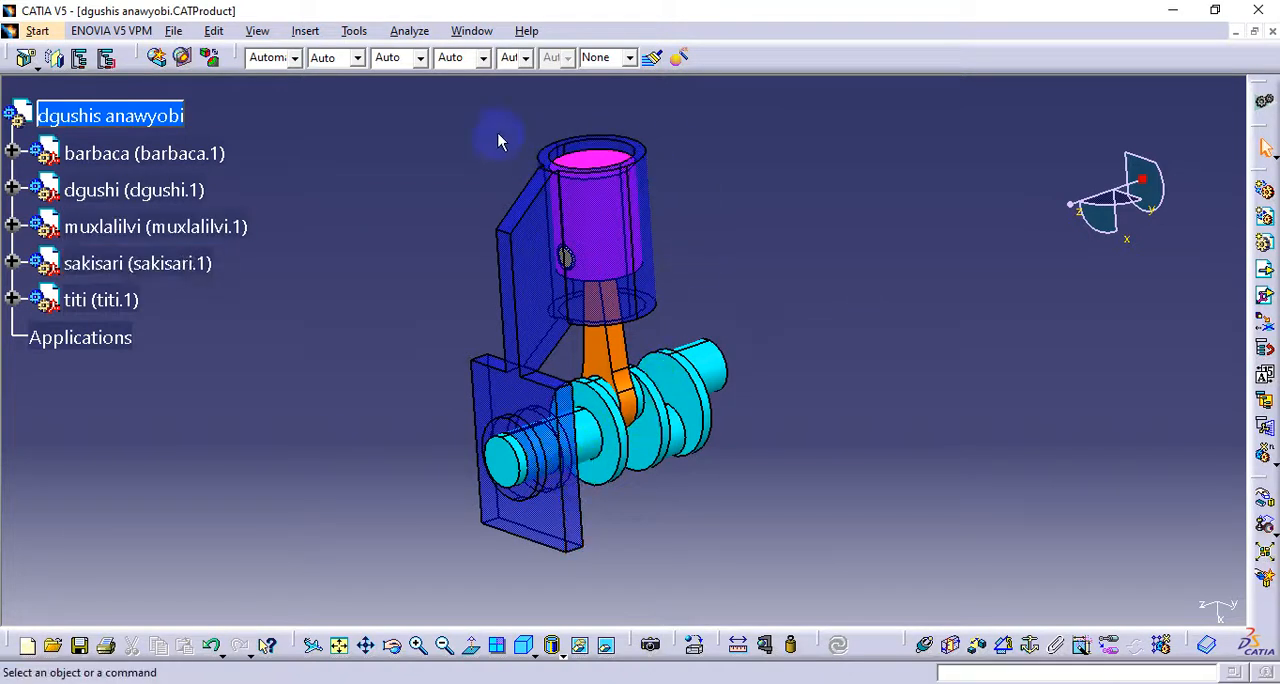
left_click_drag(778, 101, 440, 607)
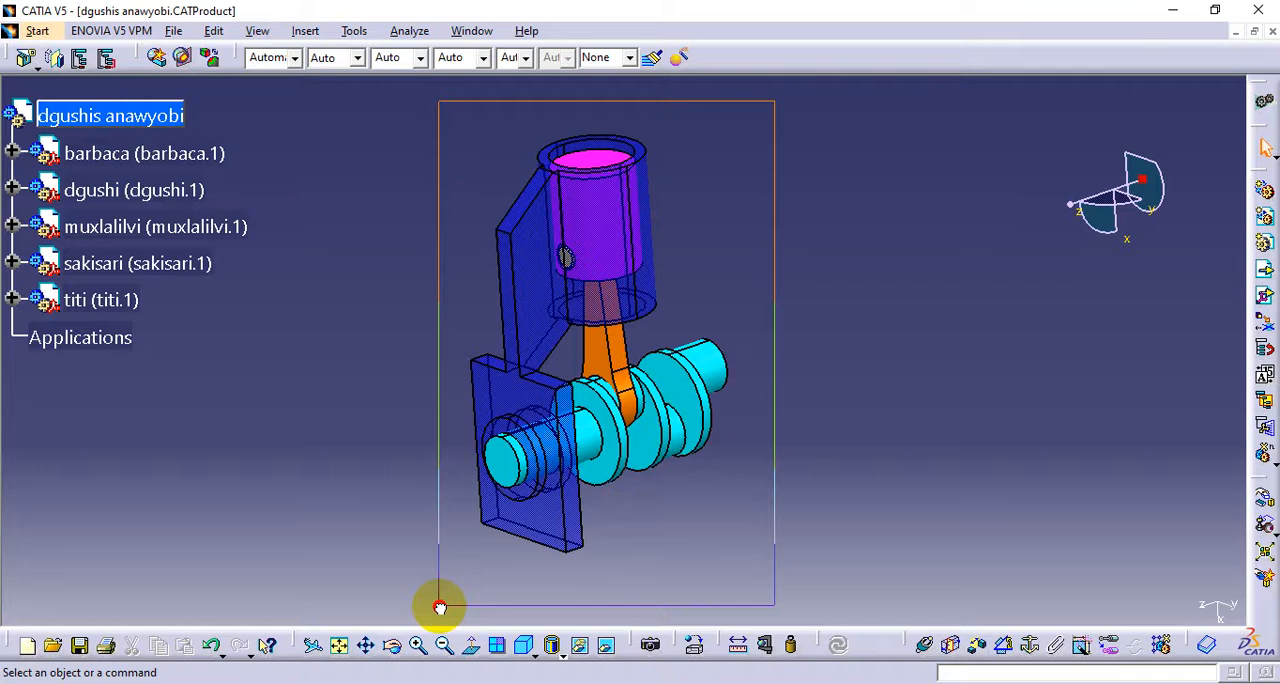
left_click_drag(440, 607, 440, 607)
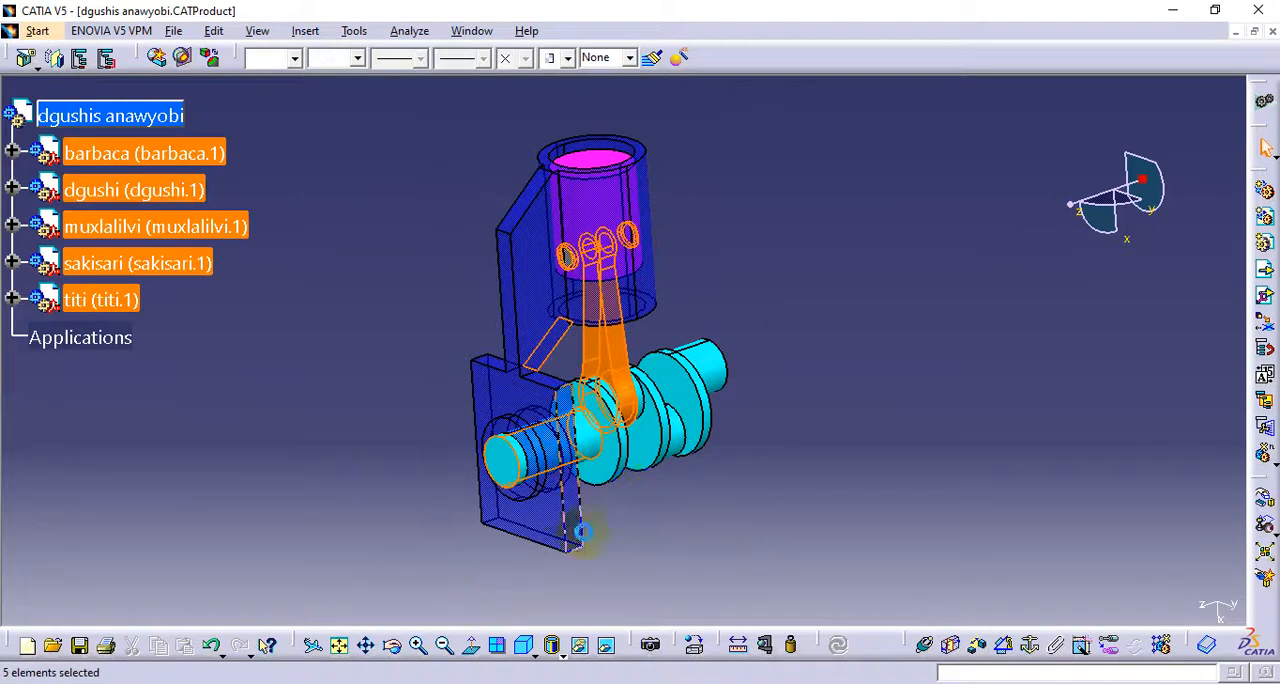
left_click(719, 480)
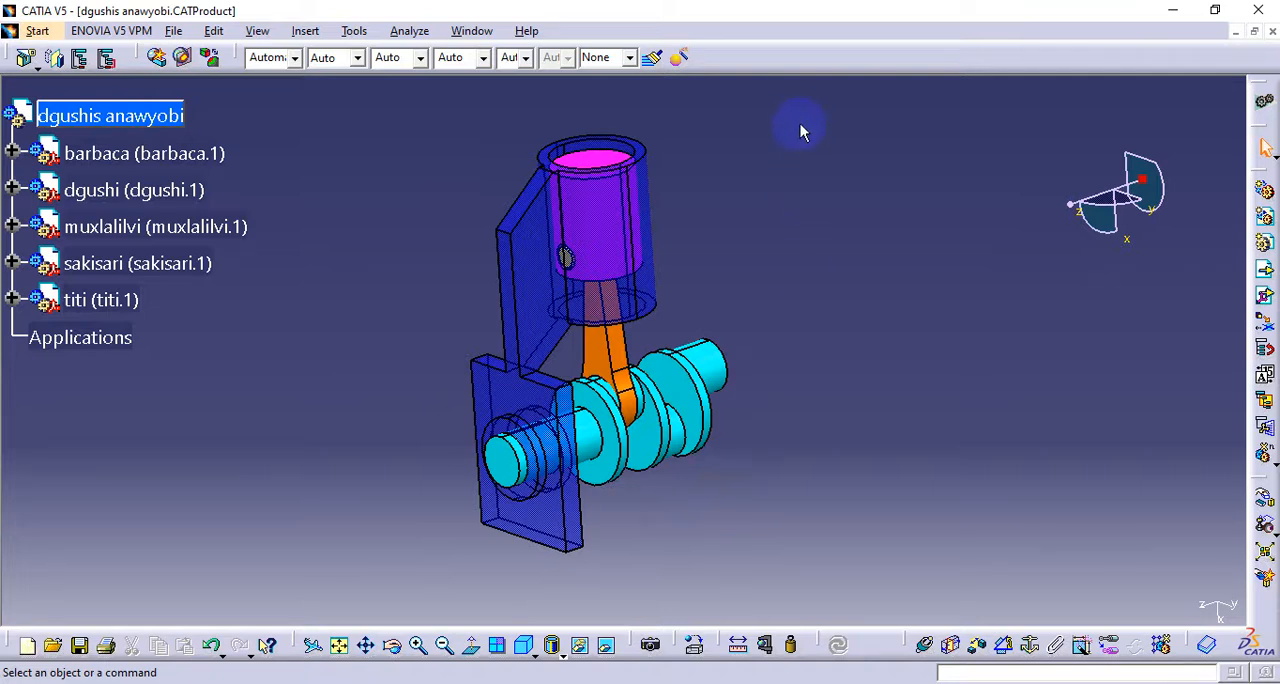
left_click_drag(803, 107, 455, 590)
left_click(751, 517)
left_click(140, 119)
left_click(234, 306)
Switch the assembly to the DMU Kinematics workbench
left_click(37, 31)
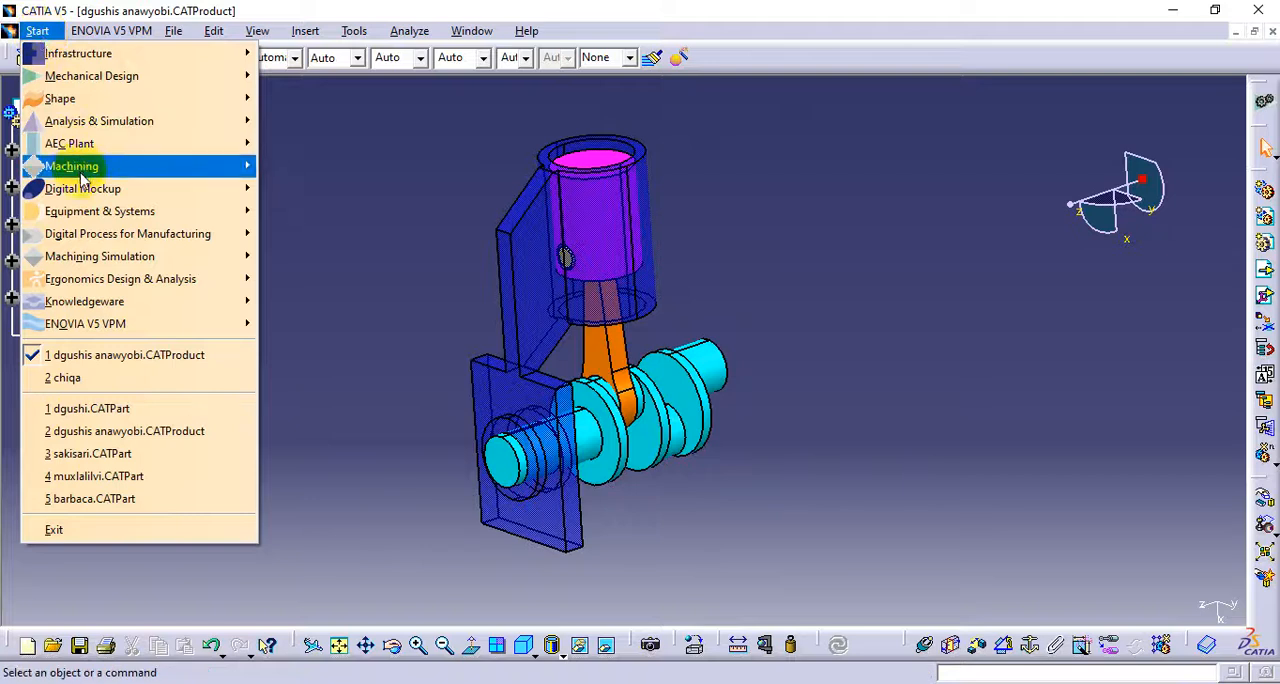
mouse_move(80, 189)
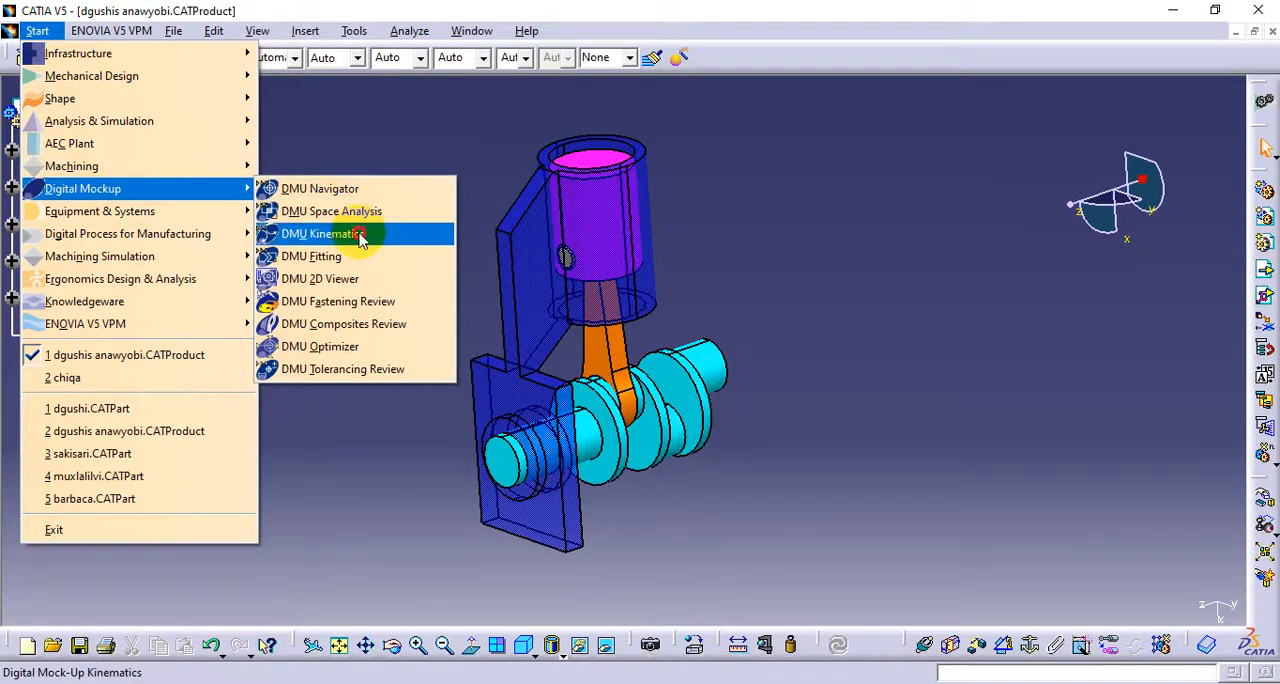
left_click(361, 240)
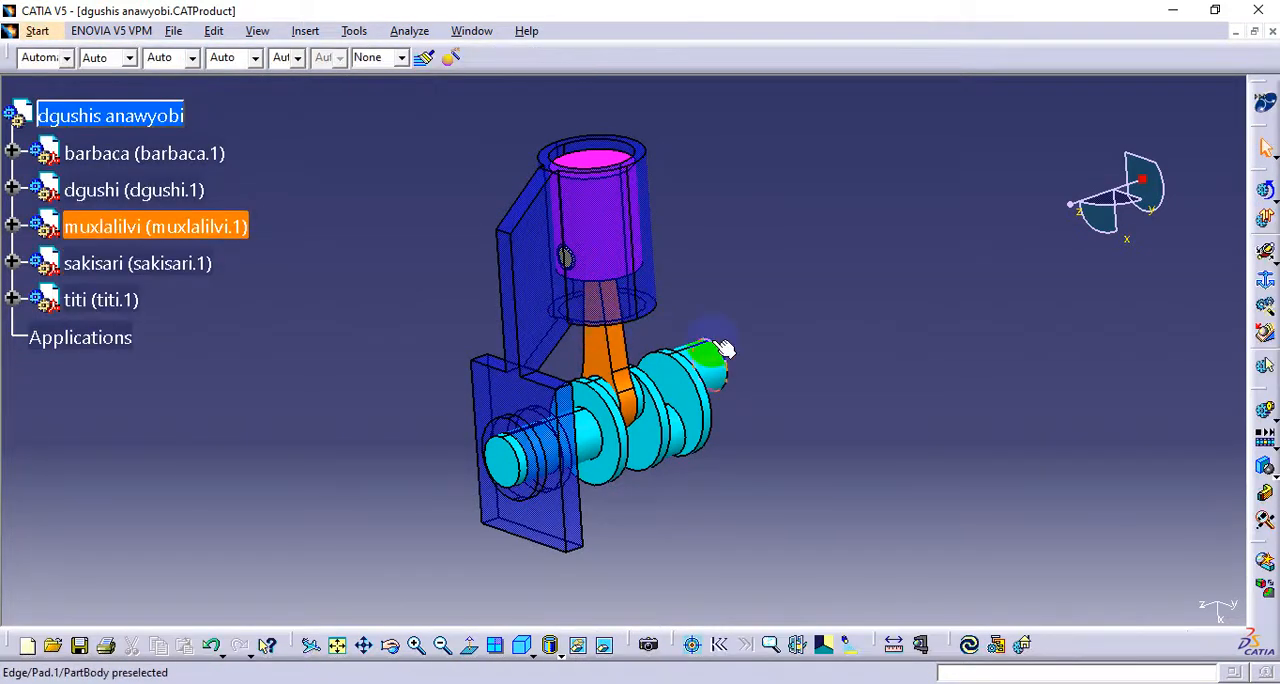
Highlight the flat side wall of the sakisari housing, then clear the selection
middle_click_drag(766, 305, 727, 395)
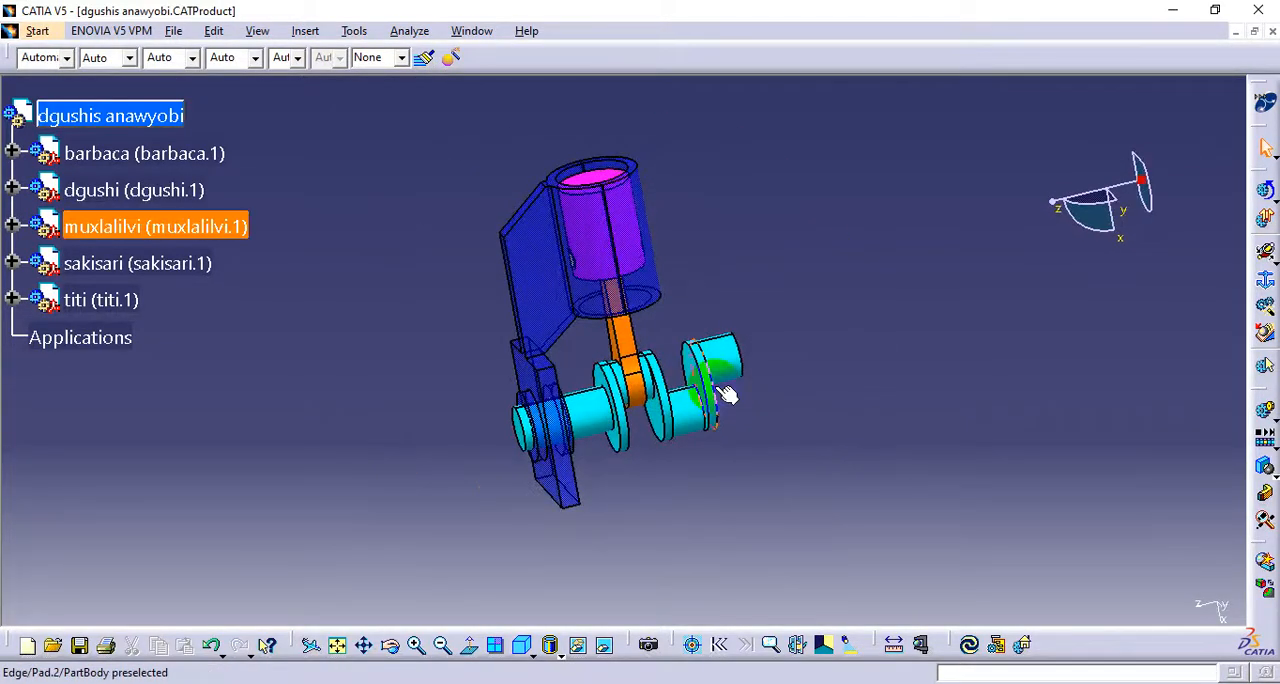
left_click_drag(840, 117, 447, 531)
left_click(771, 536)
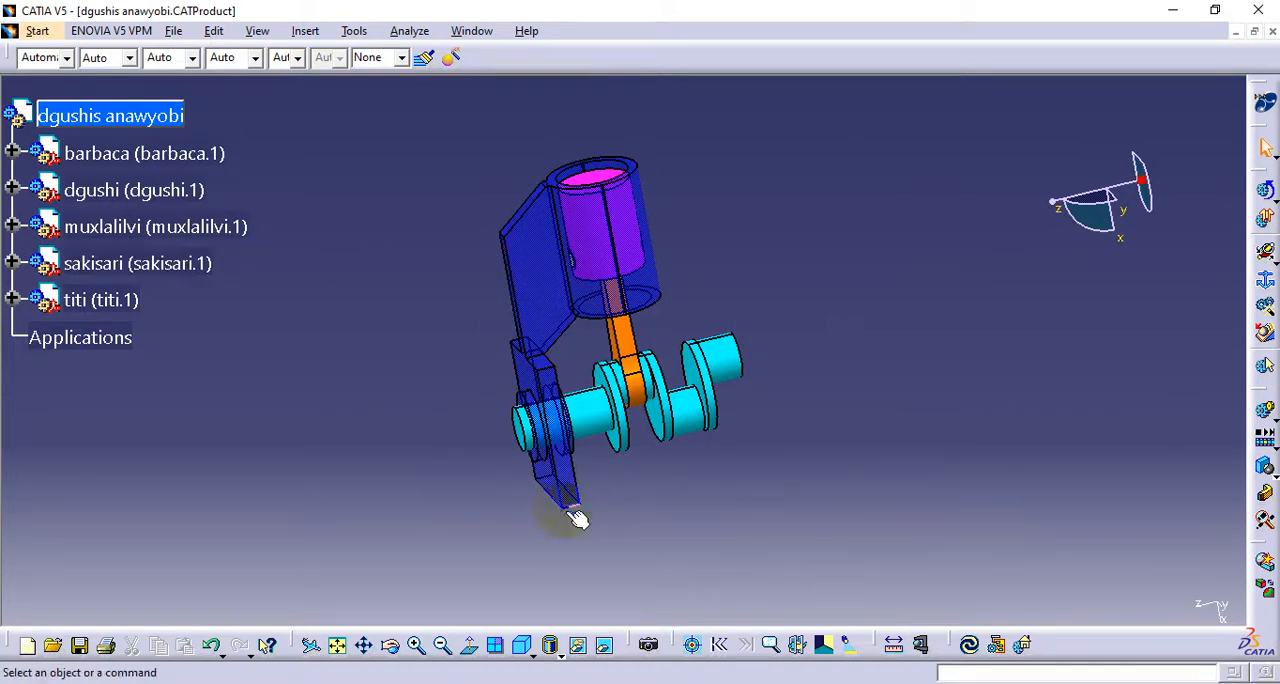
left_click(535, 252)
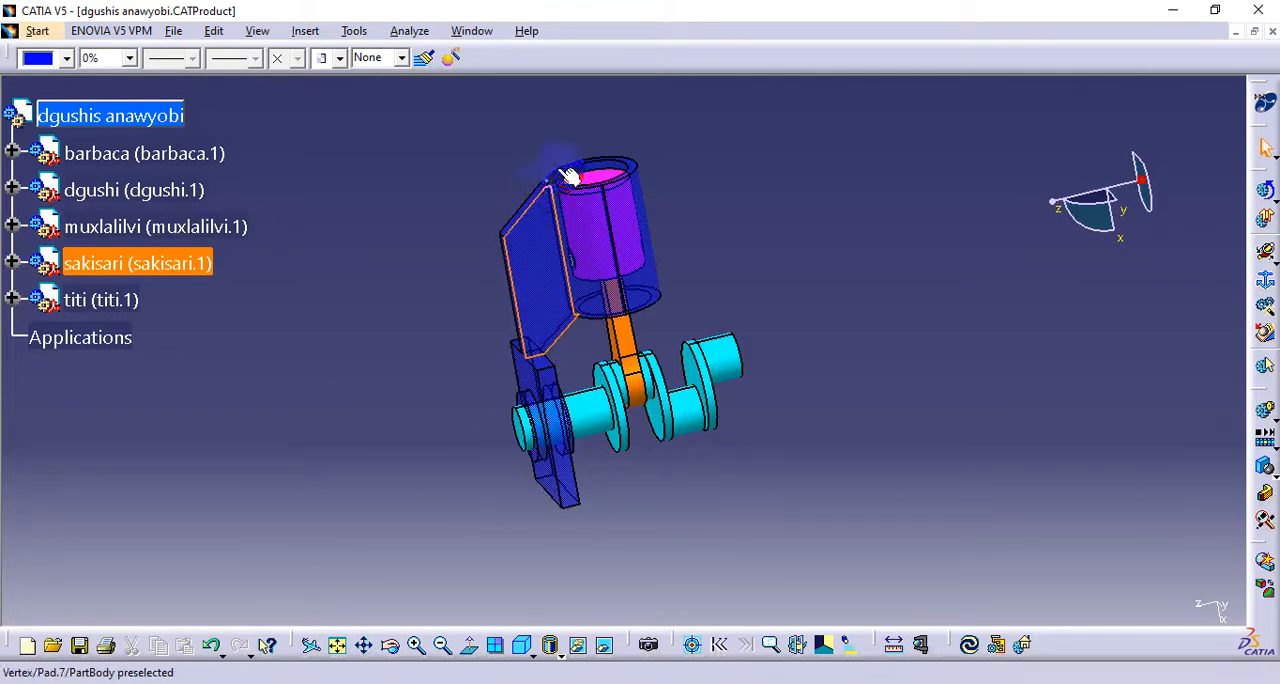
left_click(912, 324)
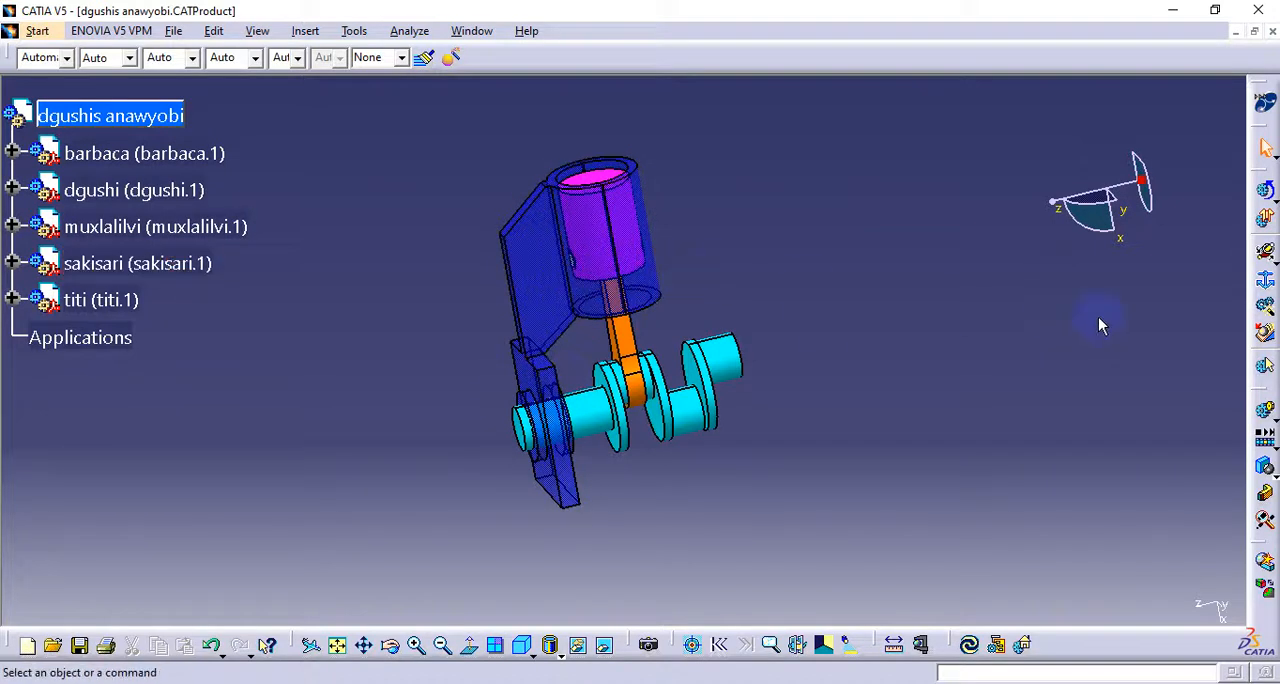
Start a fixed part definition and create a new mechanism named "shida wvis dzravi" for it
left_click(1265, 285)
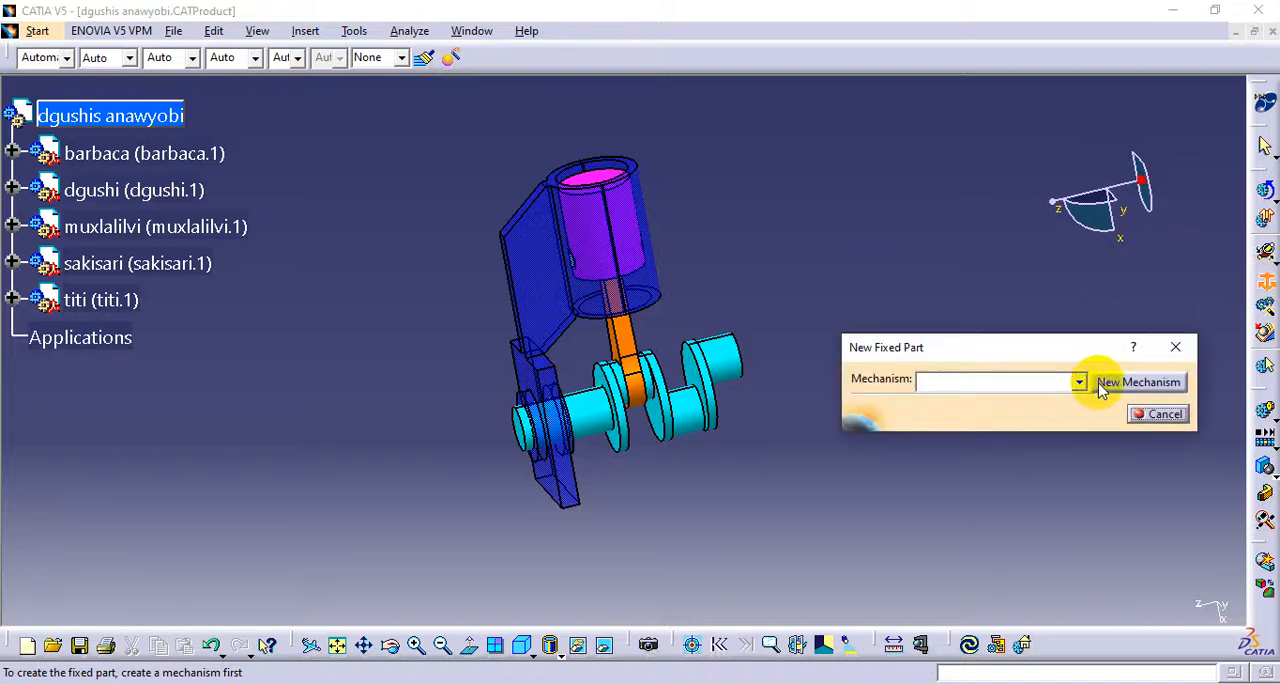
left_click(1102, 384)
double_click(1186, 567)
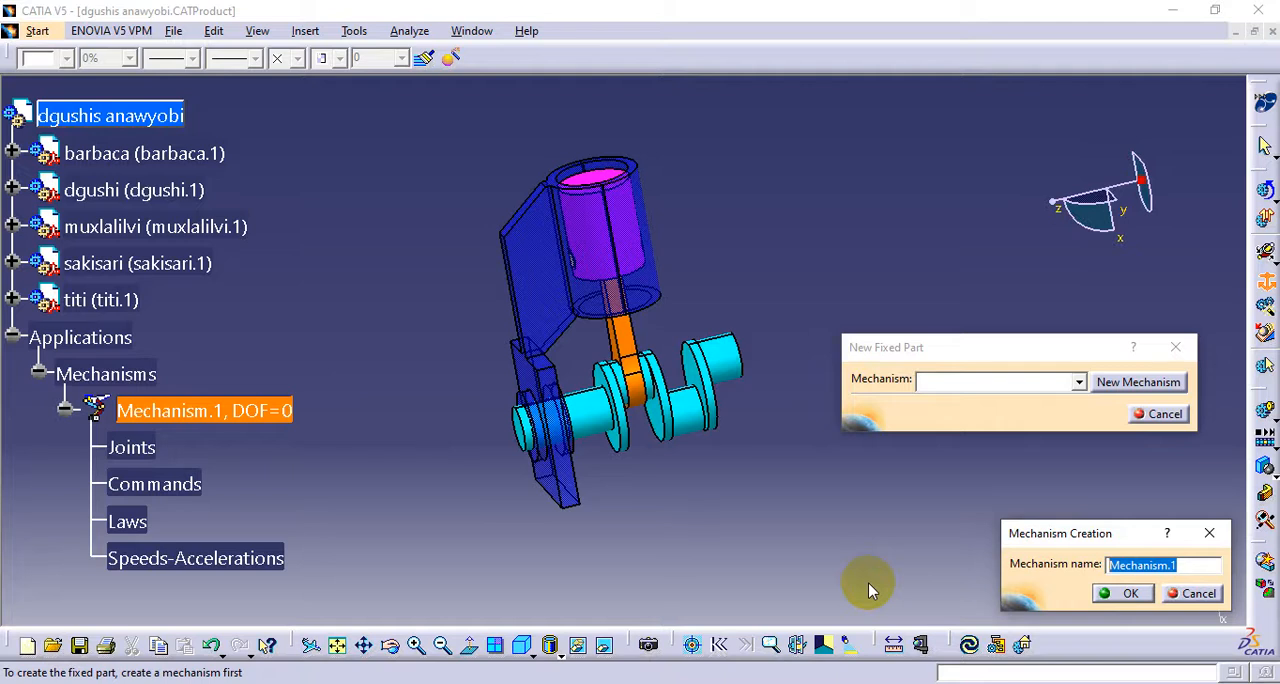
type("shida wvis dzravi")
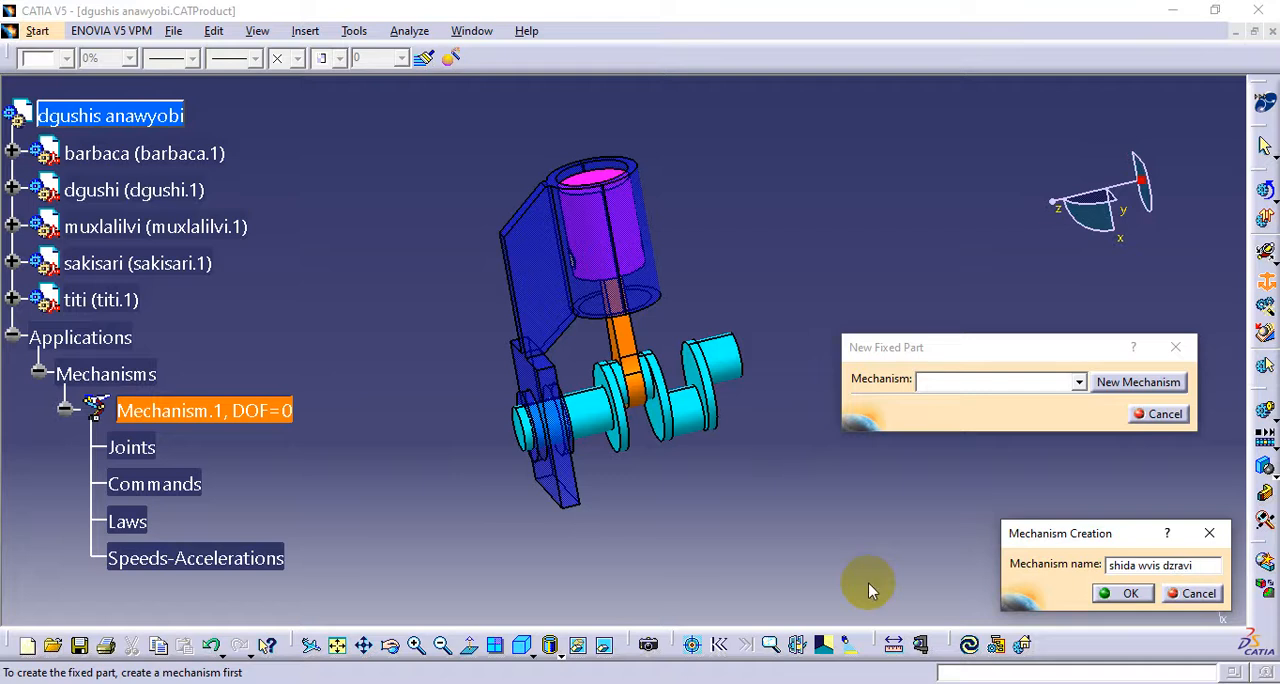
key("Return")
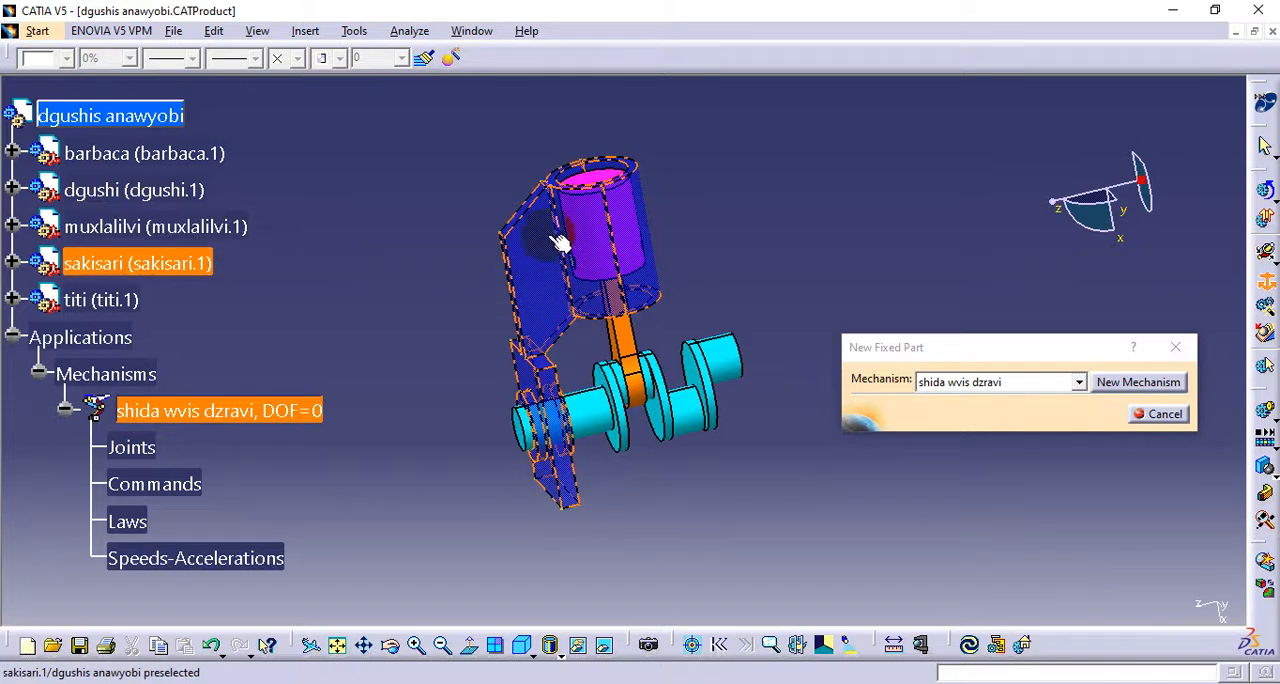
Set the sakisari housing as the mechanism's fixed part, check its anchor constraint, and collapse the Applications branch
left_click(540, 375)
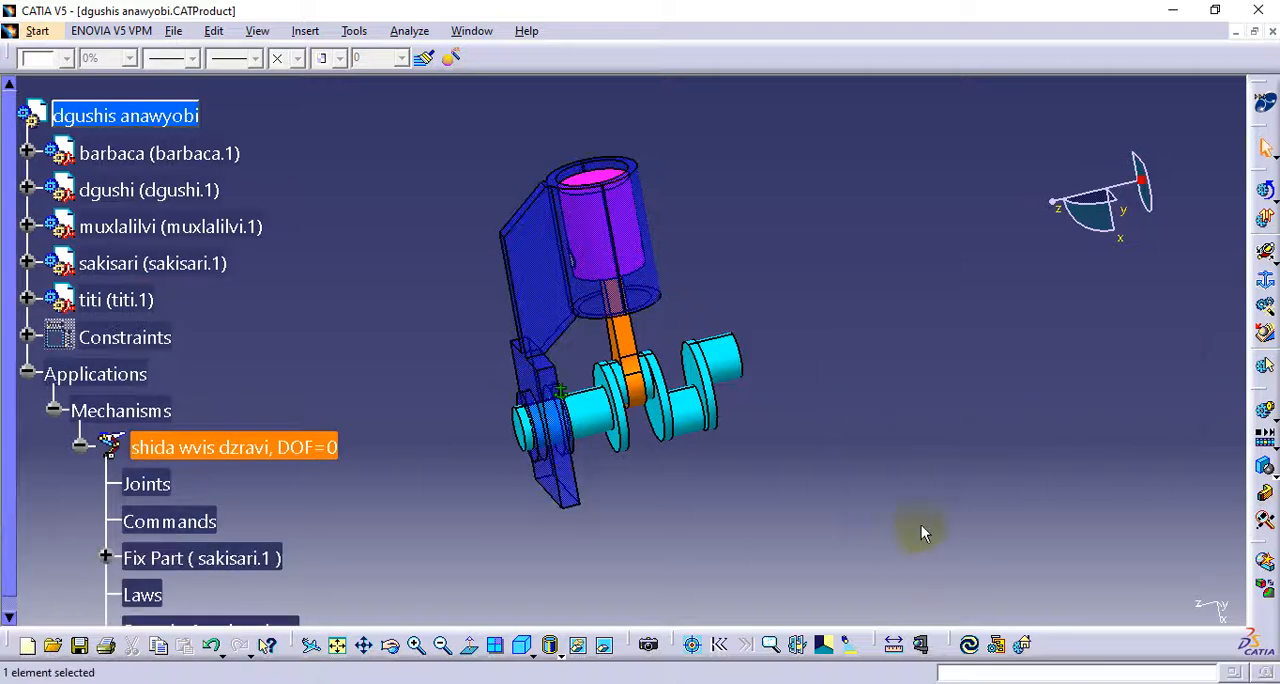
left_click(563, 395)
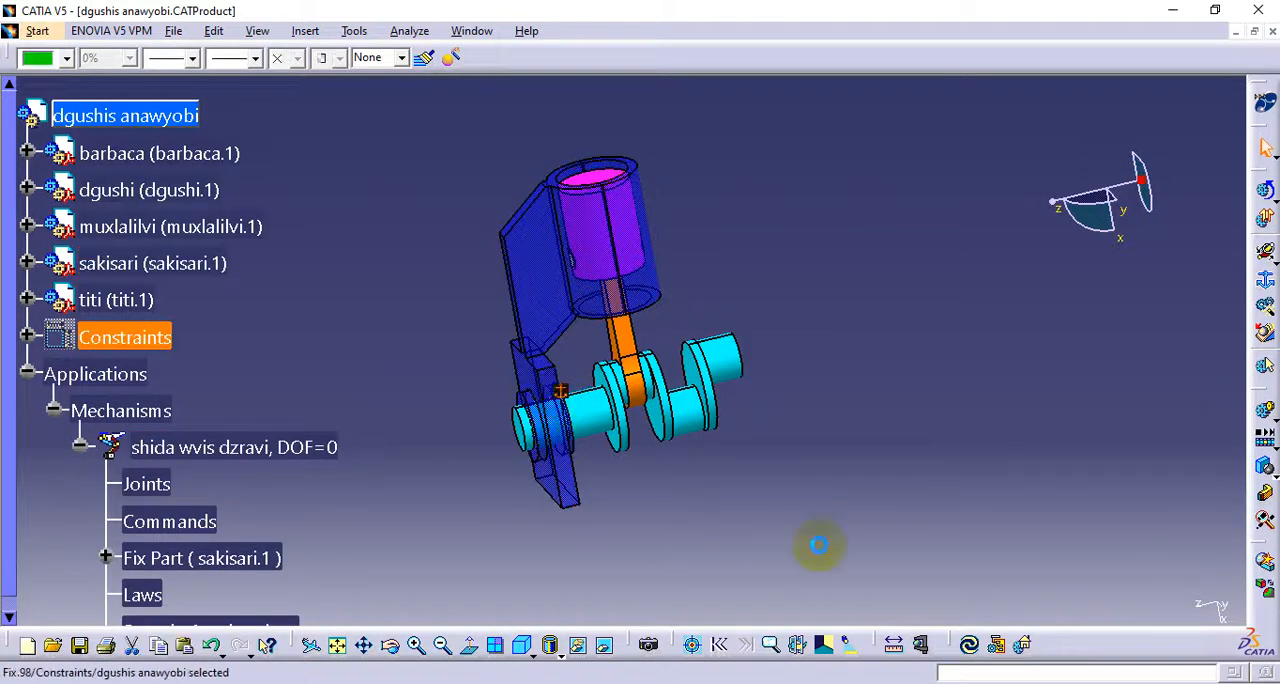
left_click(832, 541)
left_click(27, 373)
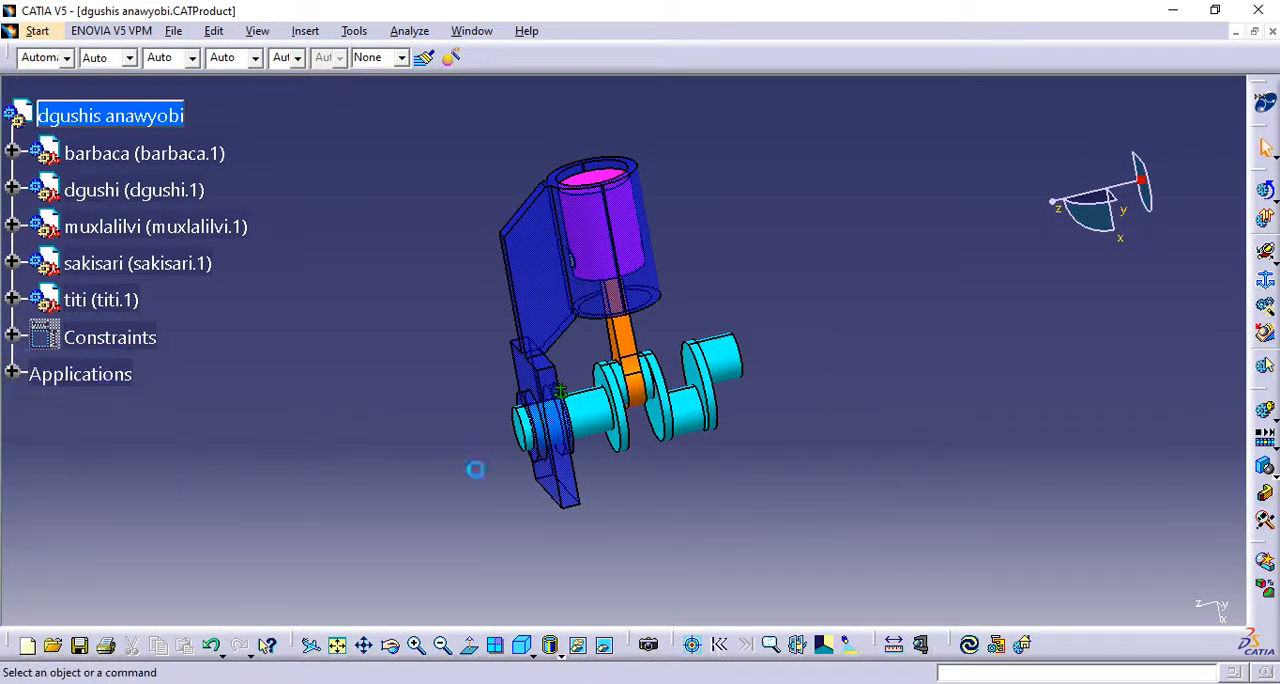
Examine how the crankshaft's end journal sits in the sakisari bearing hole by highlighting both cylindrical faces, then clear the selection
middle_click_drag(565, 407, 677, 317, "ctrl")
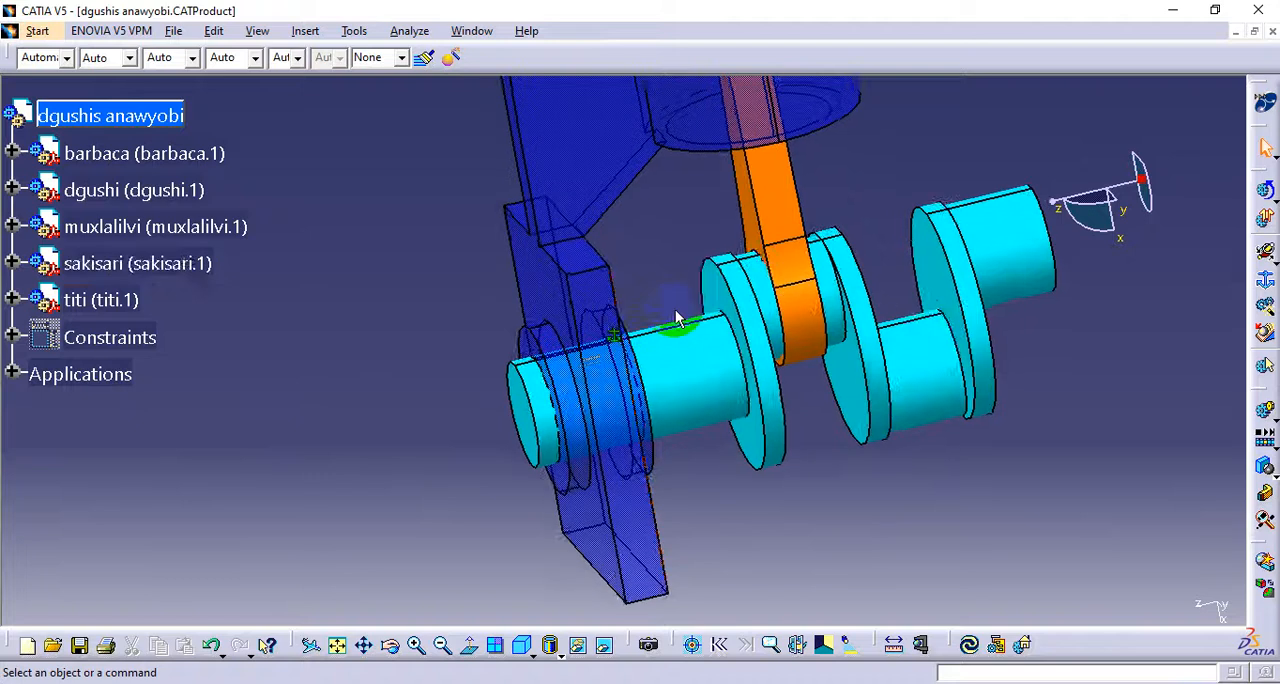
left_click(683, 392)
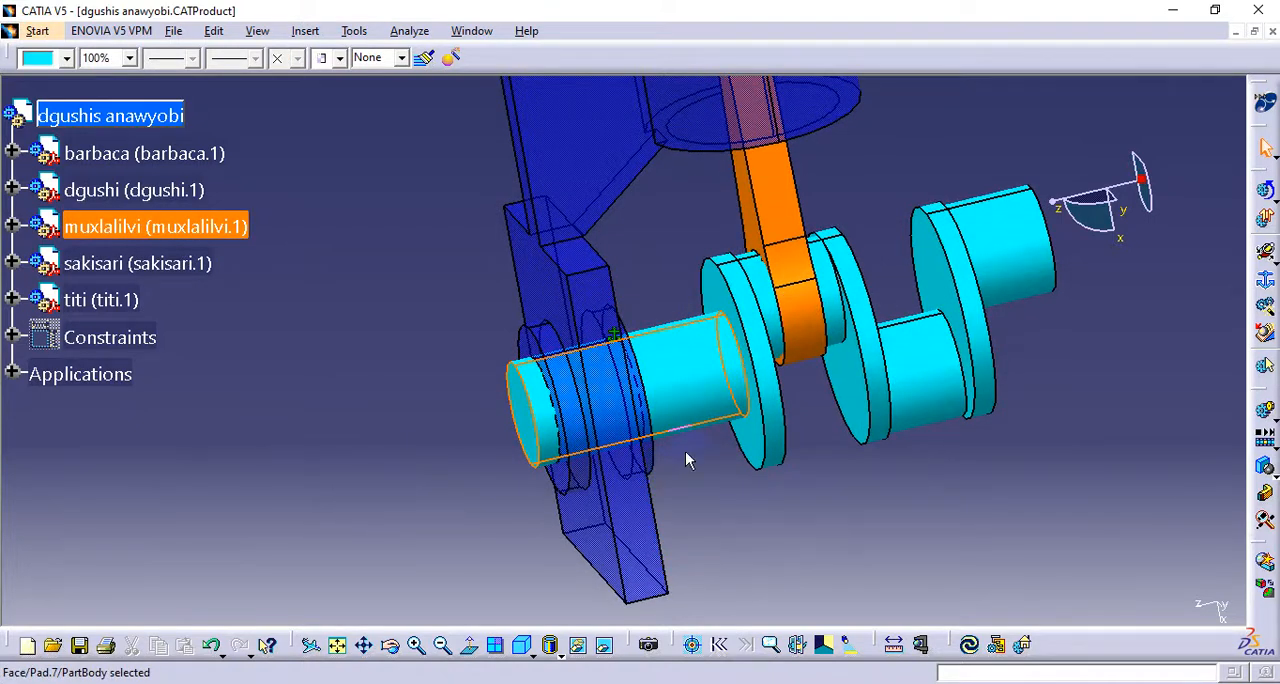
left_click(677, 400)
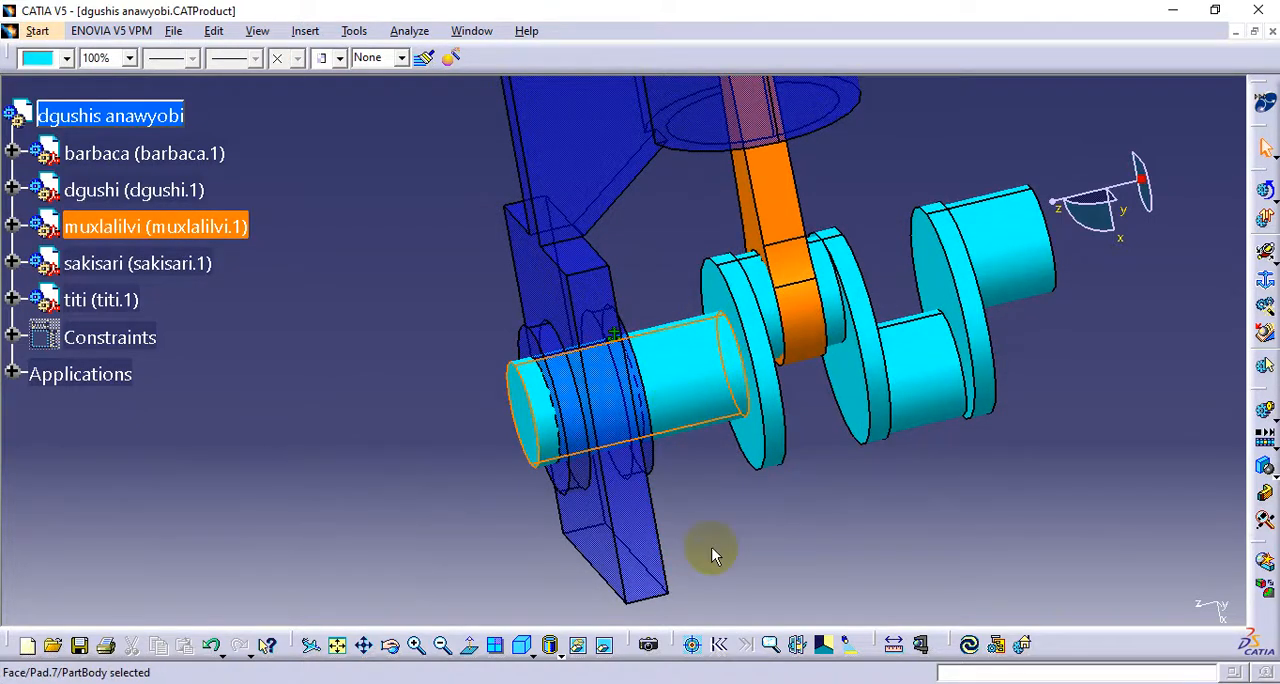
left_click(626, 530)
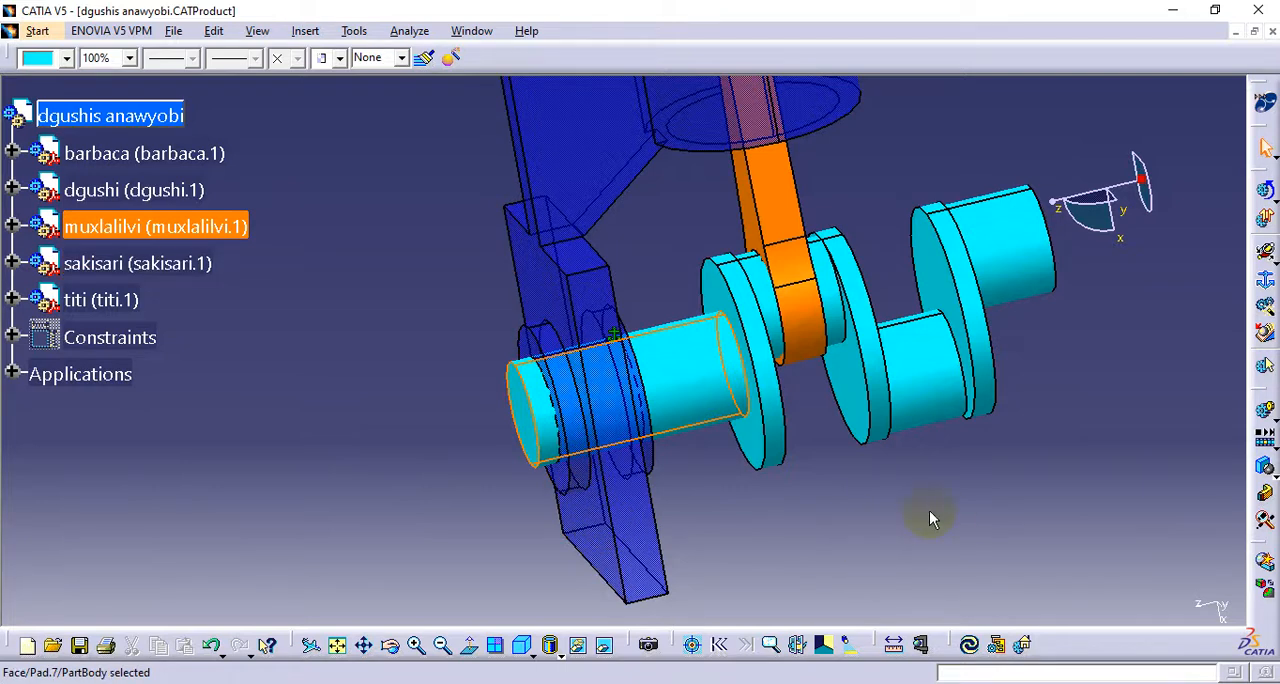
left_click(1050, 462)
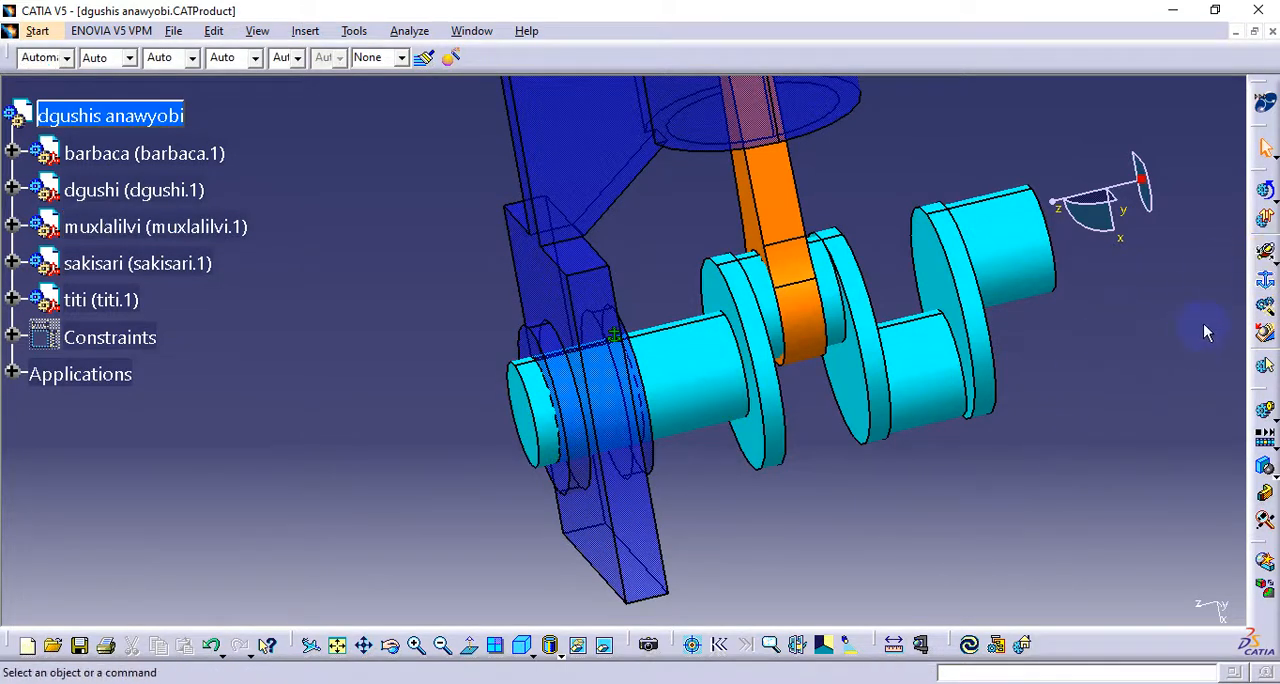
left_click(1269, 283)
middle_click(894, 451)
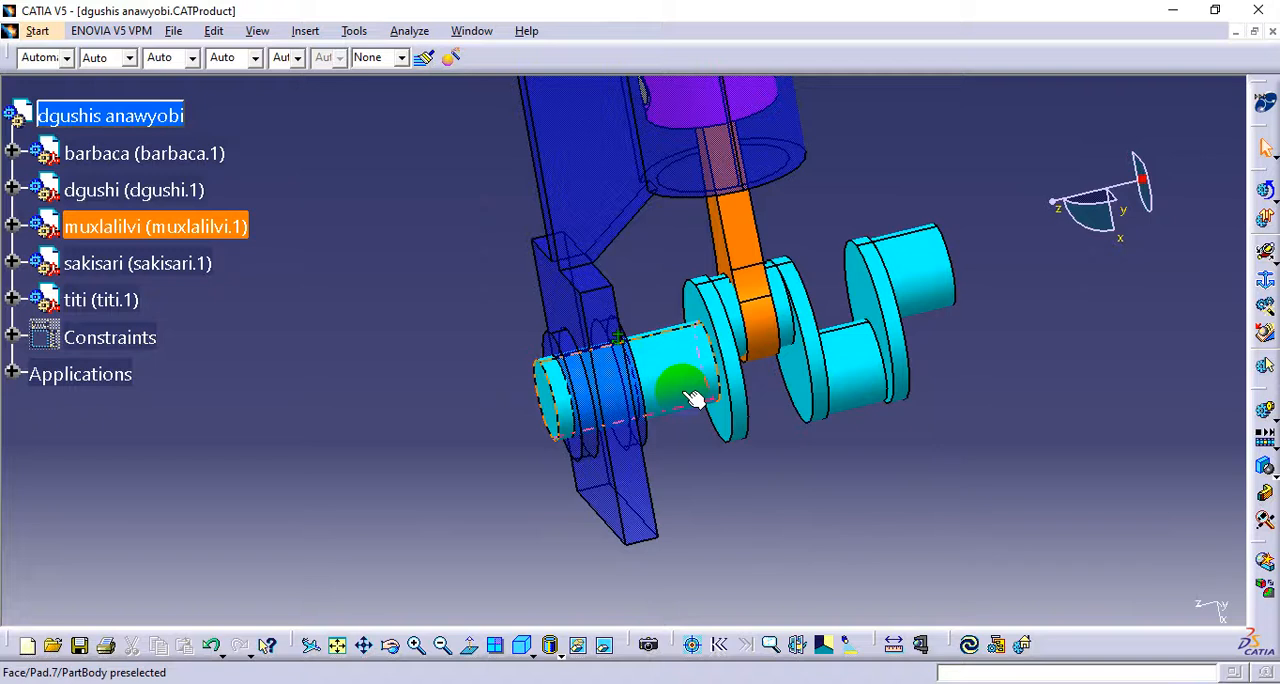
middle_click_drag(671, 491, 708, 418)
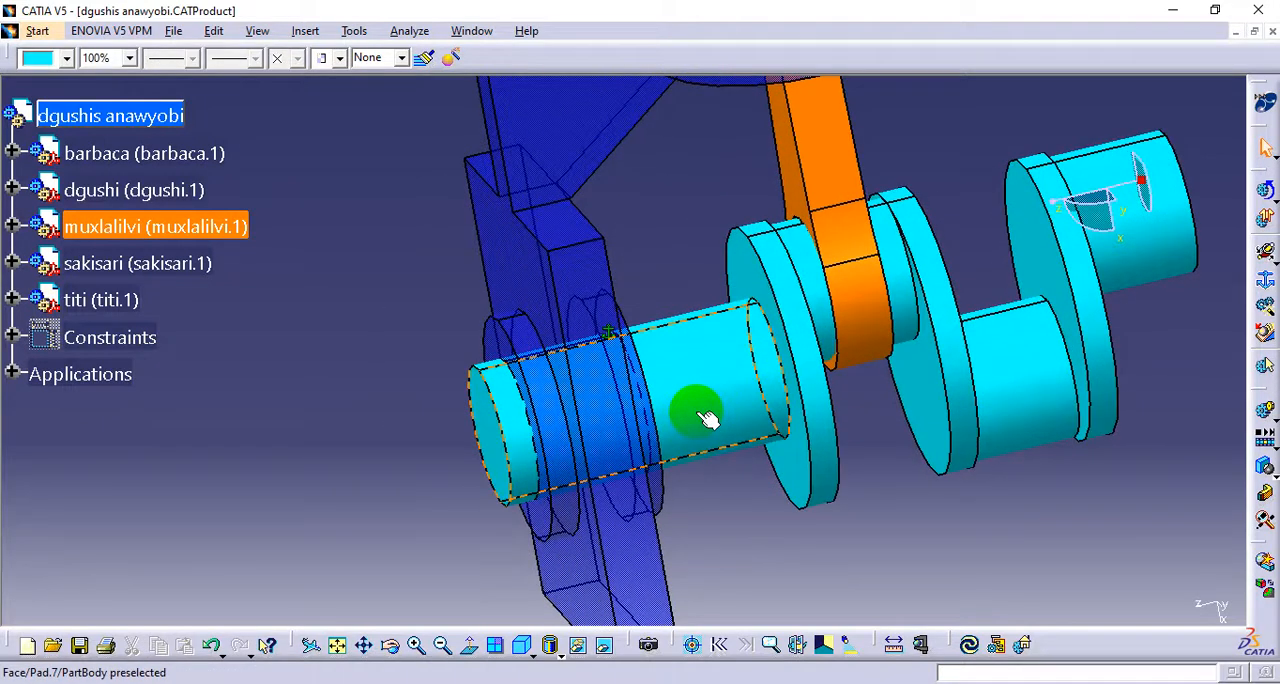
left_click(568, 462)
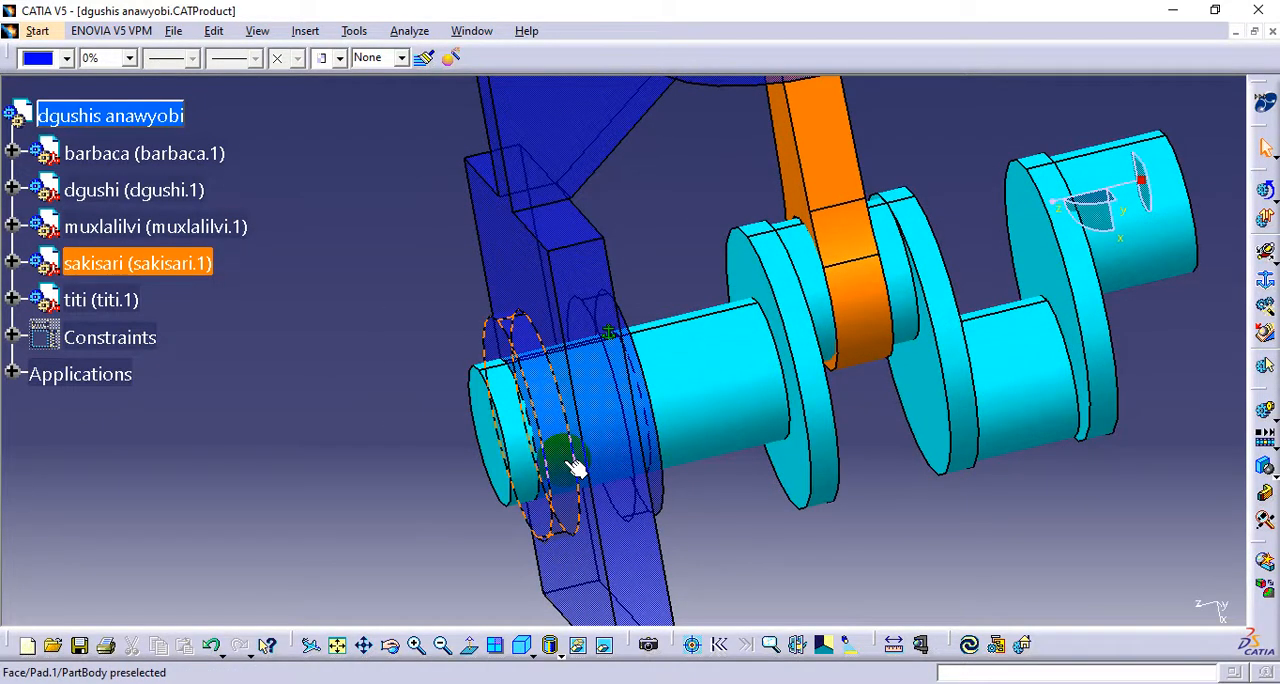
middle_click_drag(627, 402, 612, 442)
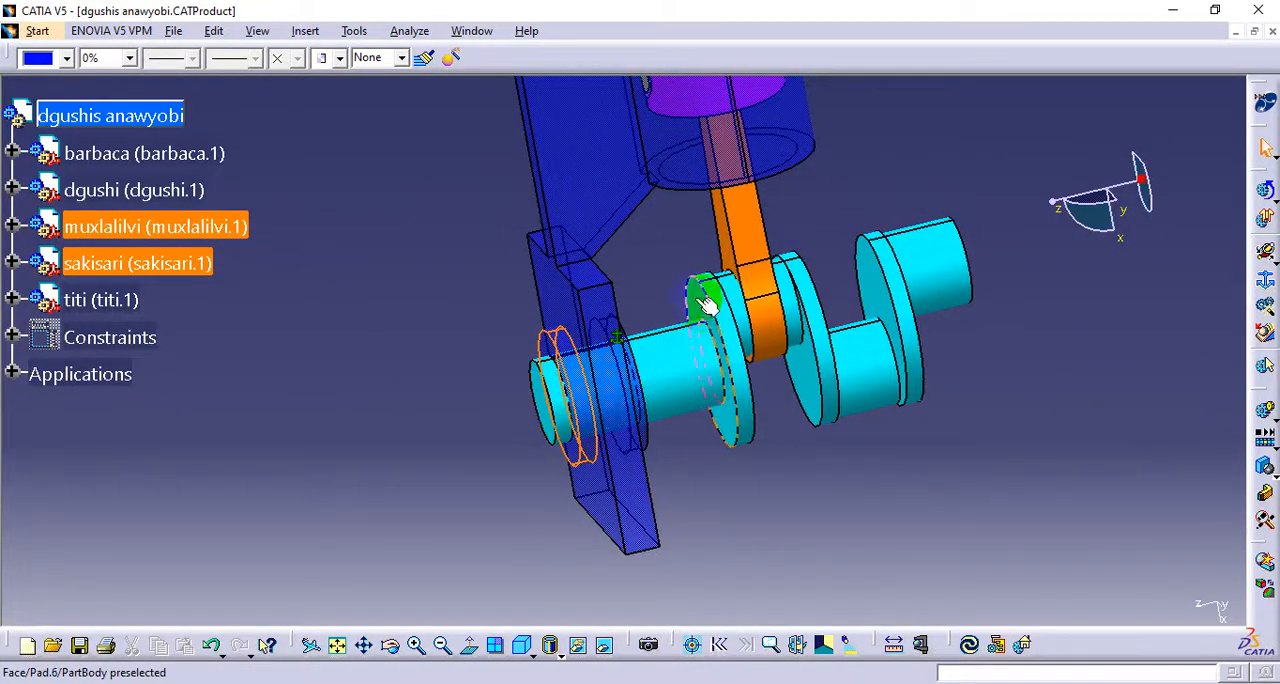
middle_click_drag(670, 418, 877, 480)
left_click(877, 480)
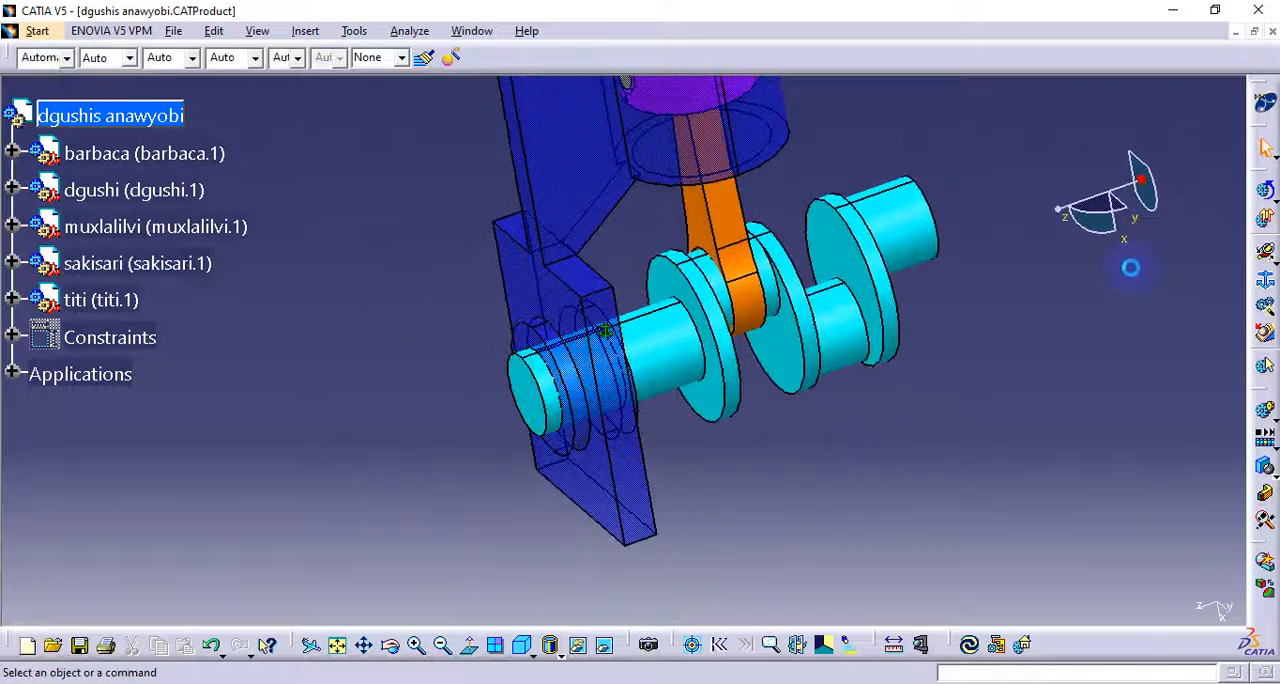
Start a revolute joint in the shida wvis dzravi mechanism with the axis of the crankshaft's end journal as Line 1
left_click(1270, 256)
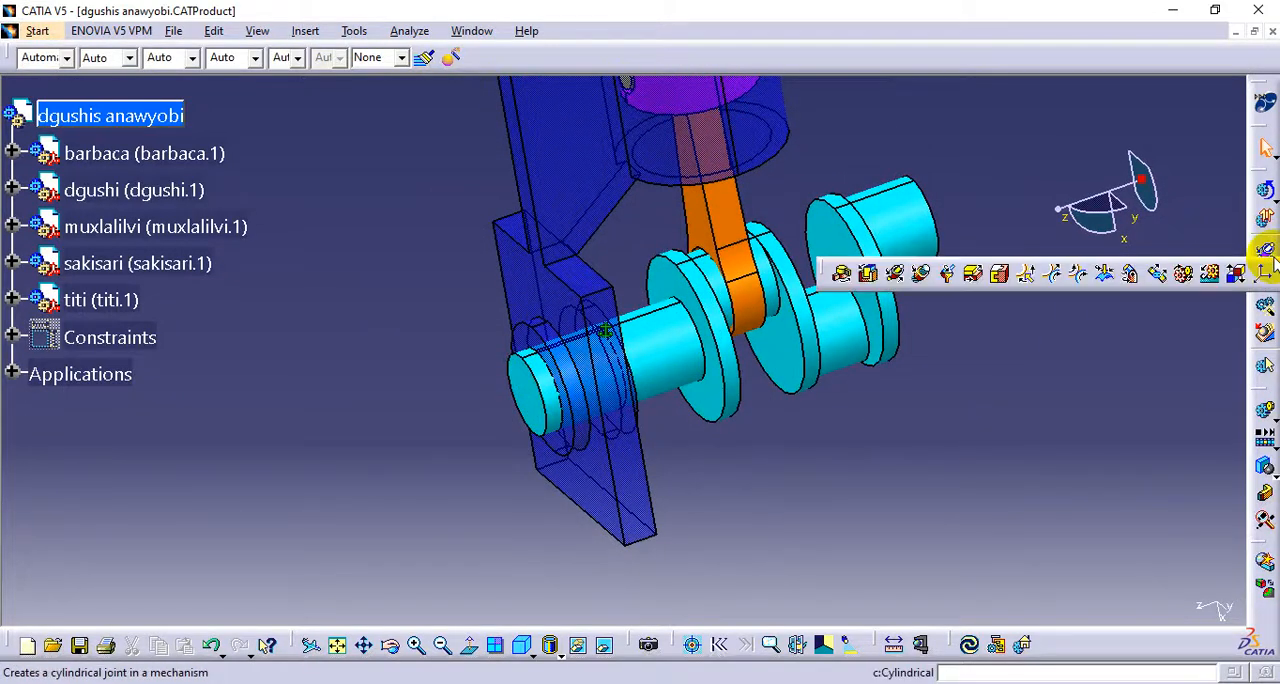
left_click(843, 276)
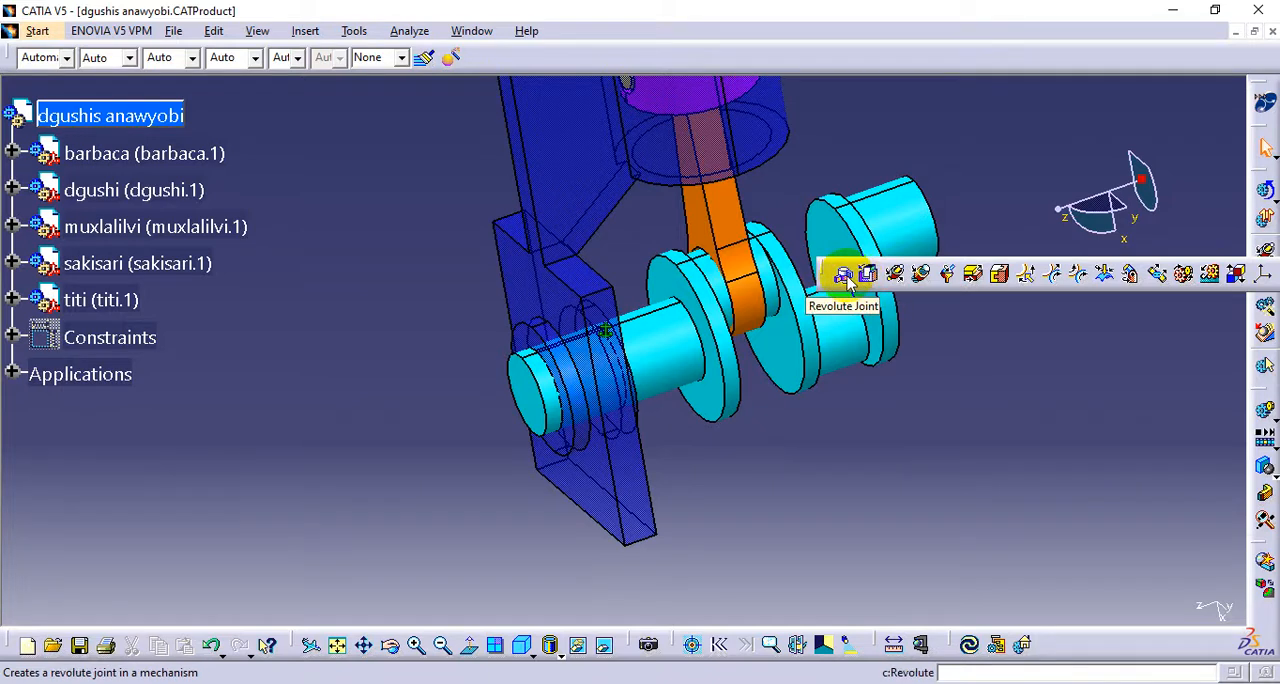
left_click(845, 278)
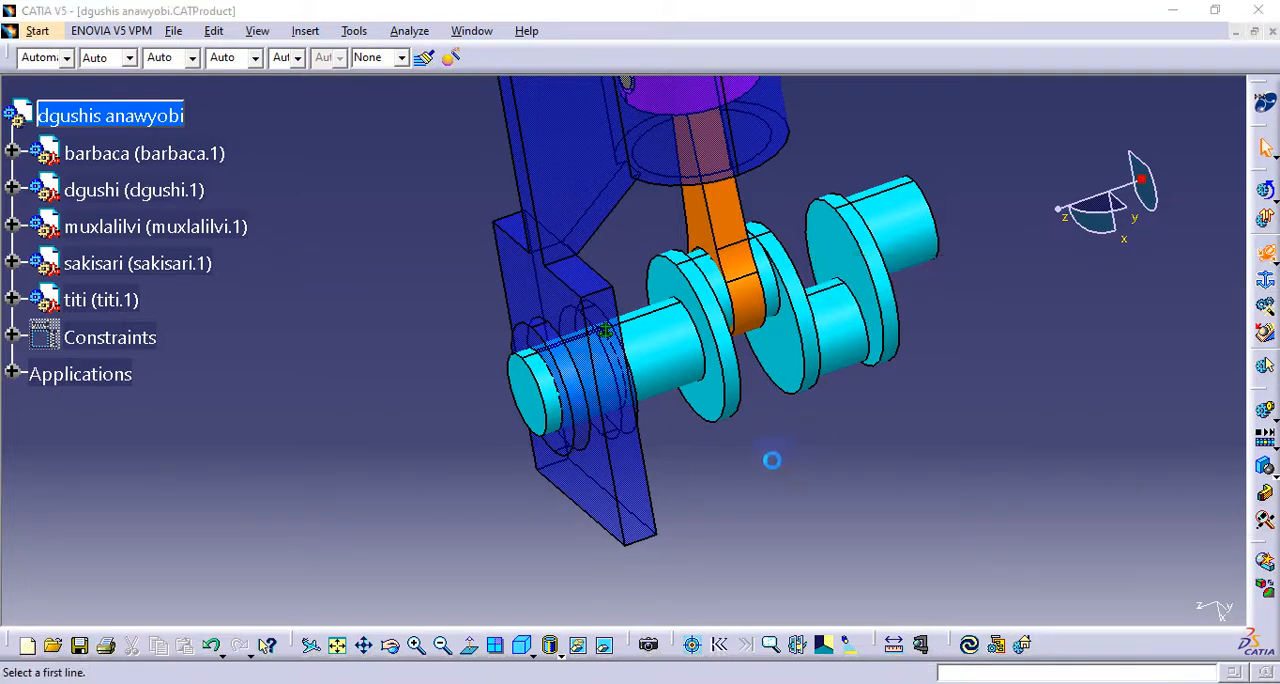
middle_click_drag(449, 390, 305, 358)
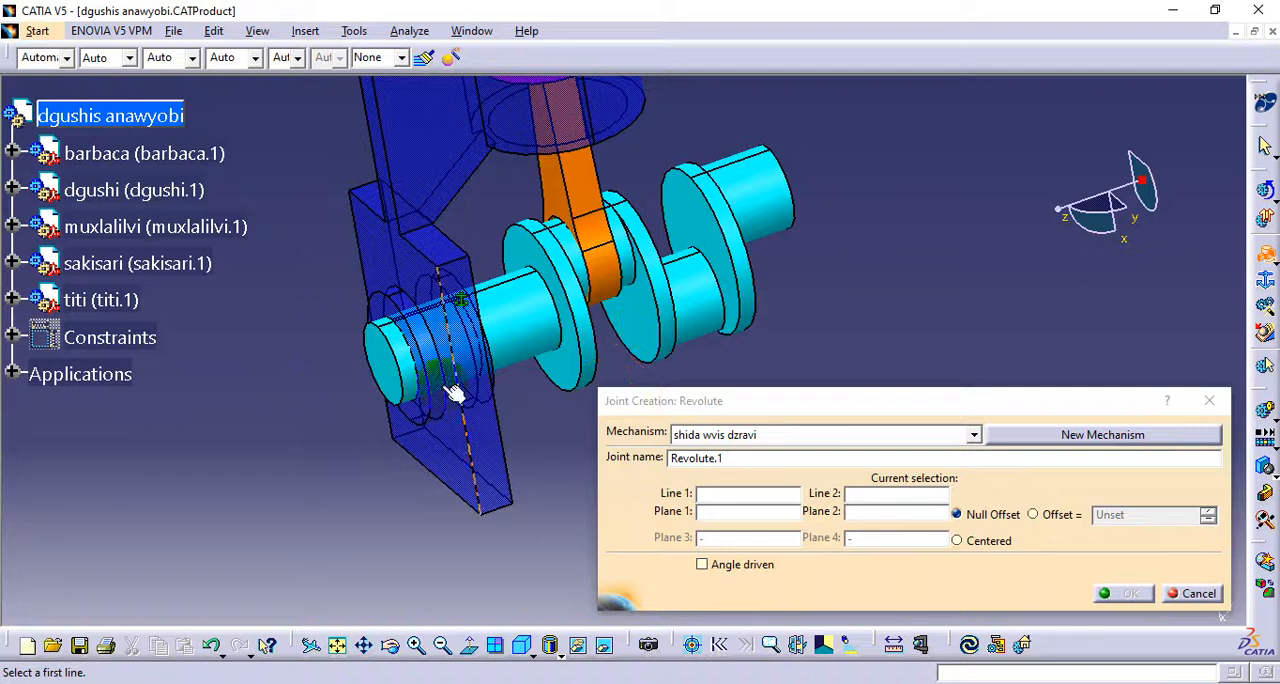
left_click_drag(711, 400, 747, 378)
middle_click_drag(557, 369, 559, 404)
middle_click_drag(460, 435, 468, 402)
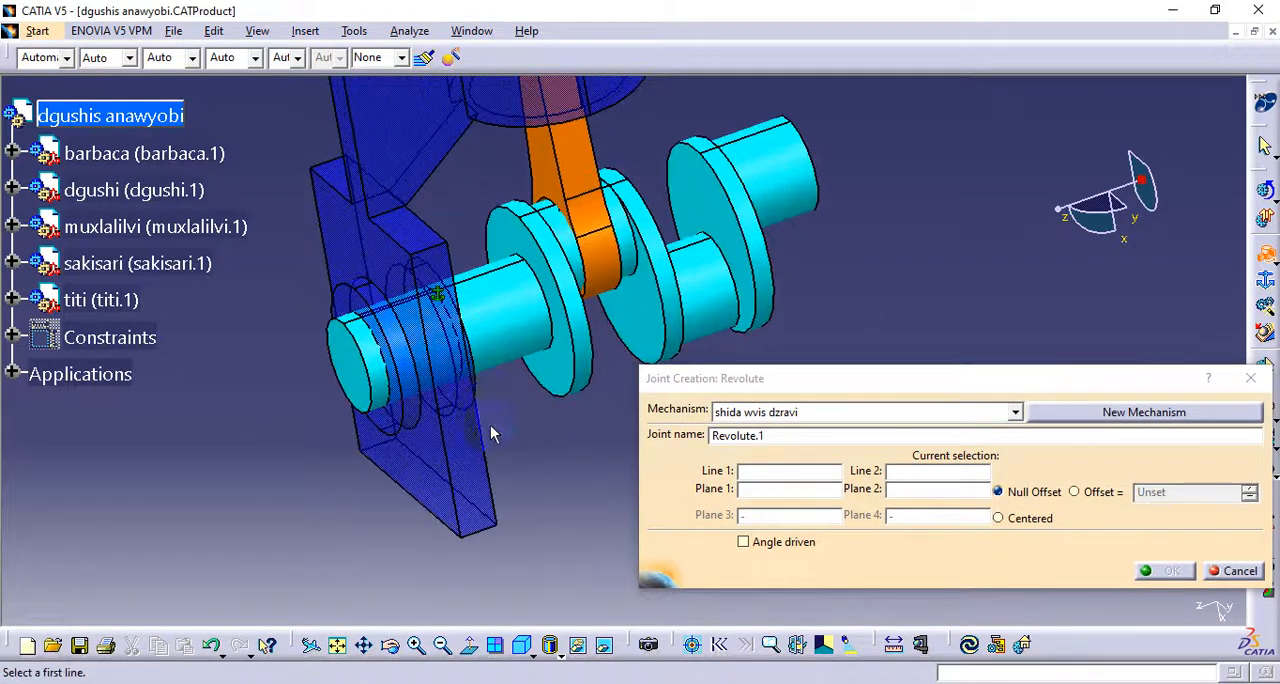
double_click(777, 435)
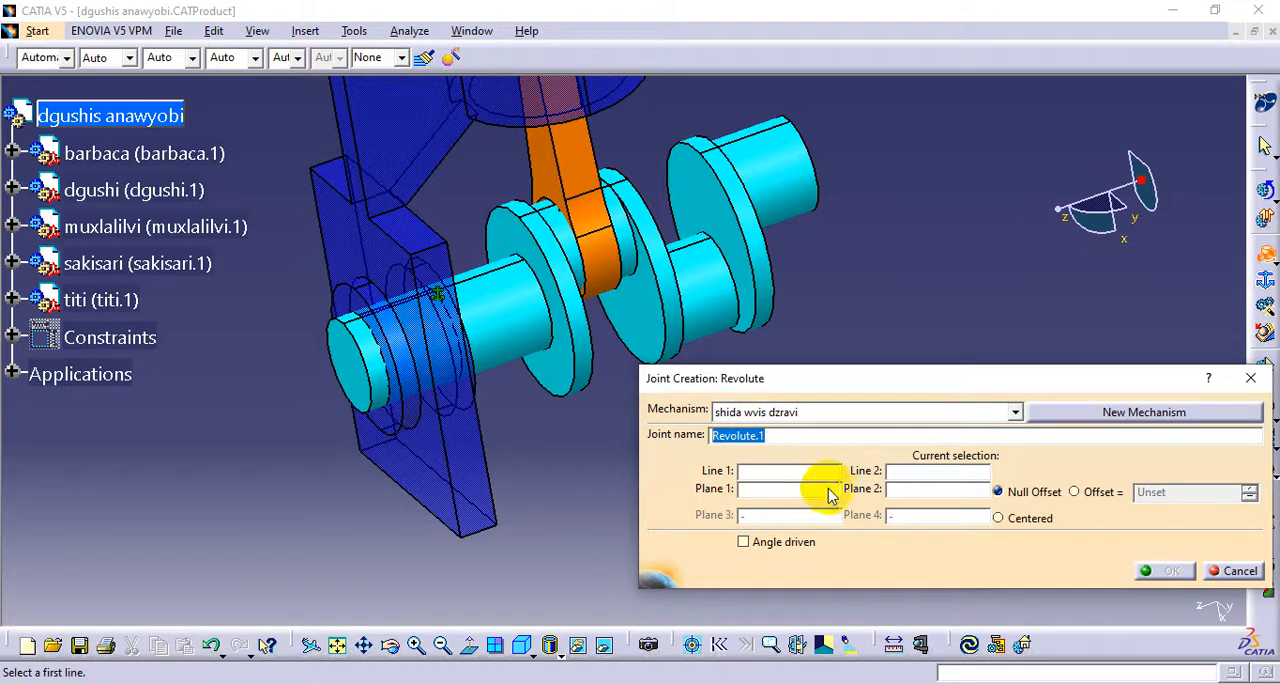
left_click(770, 472)
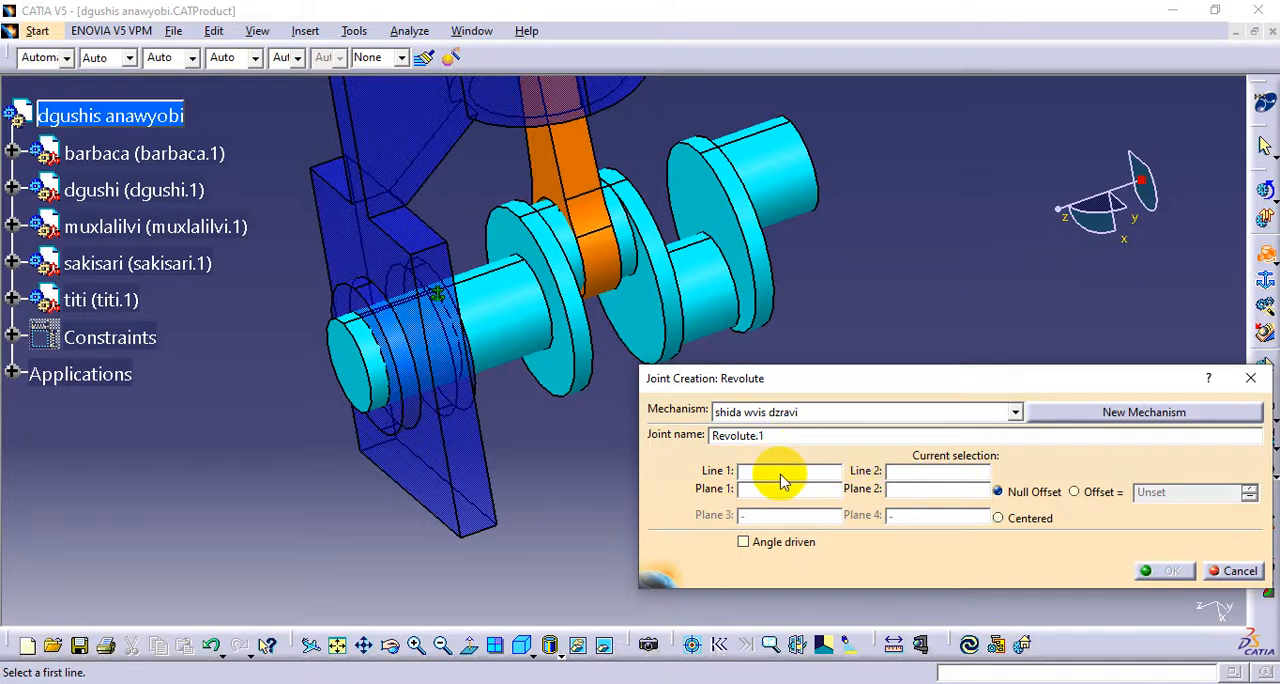
left_click(527, 352)
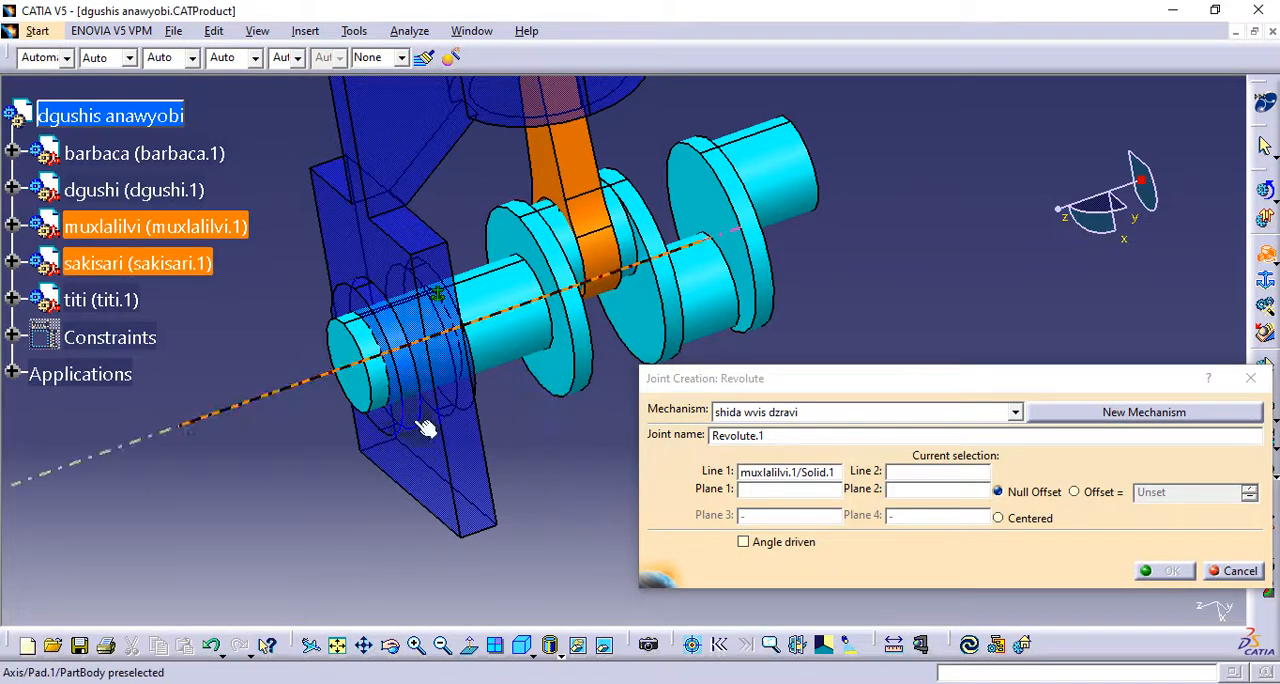
Assign the axis of the sakisari housing's bearing hole as Line 2 of the revolute joint
middle_click_drag(520, 418, 530, 450)
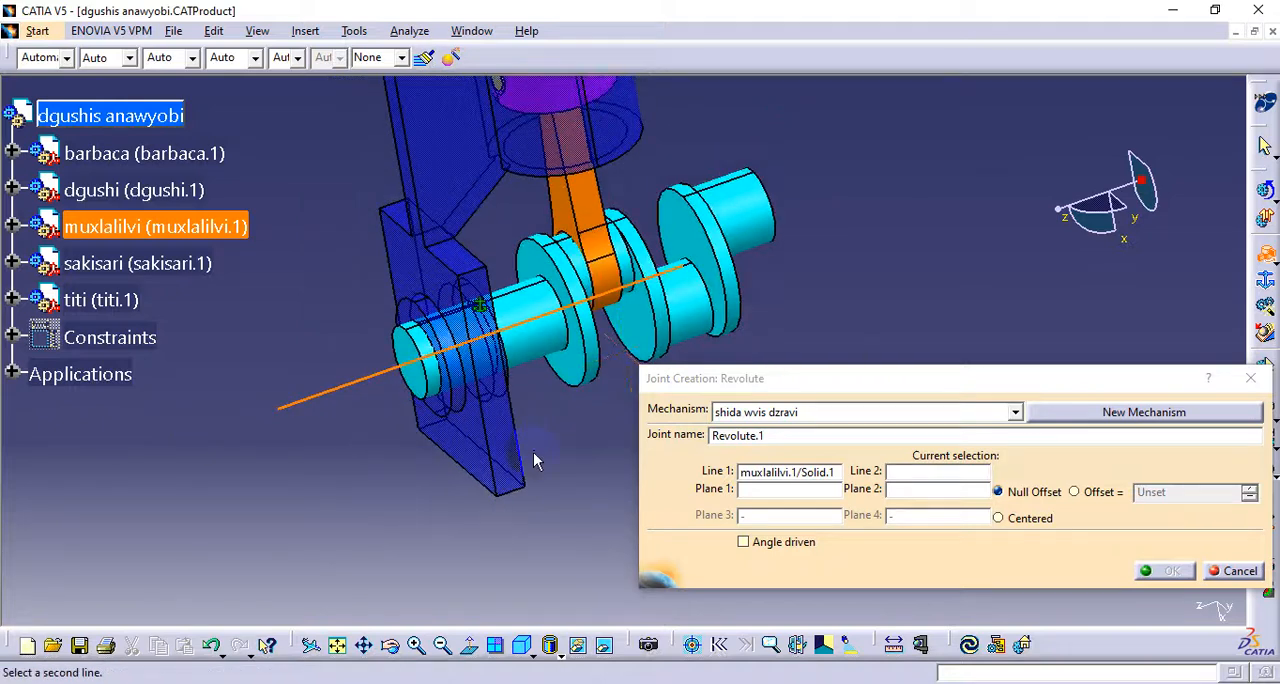
middle_click_drag(428, 406, 430, 365, "ctrl")
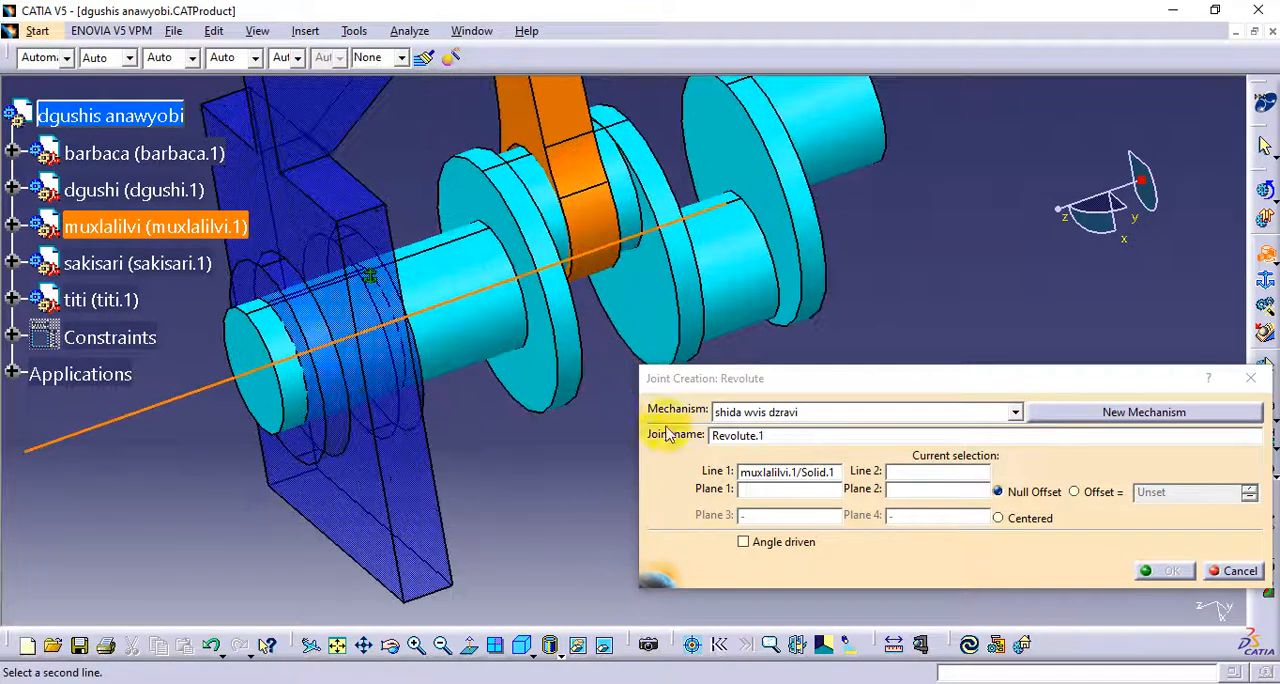
left_click(911, 478)
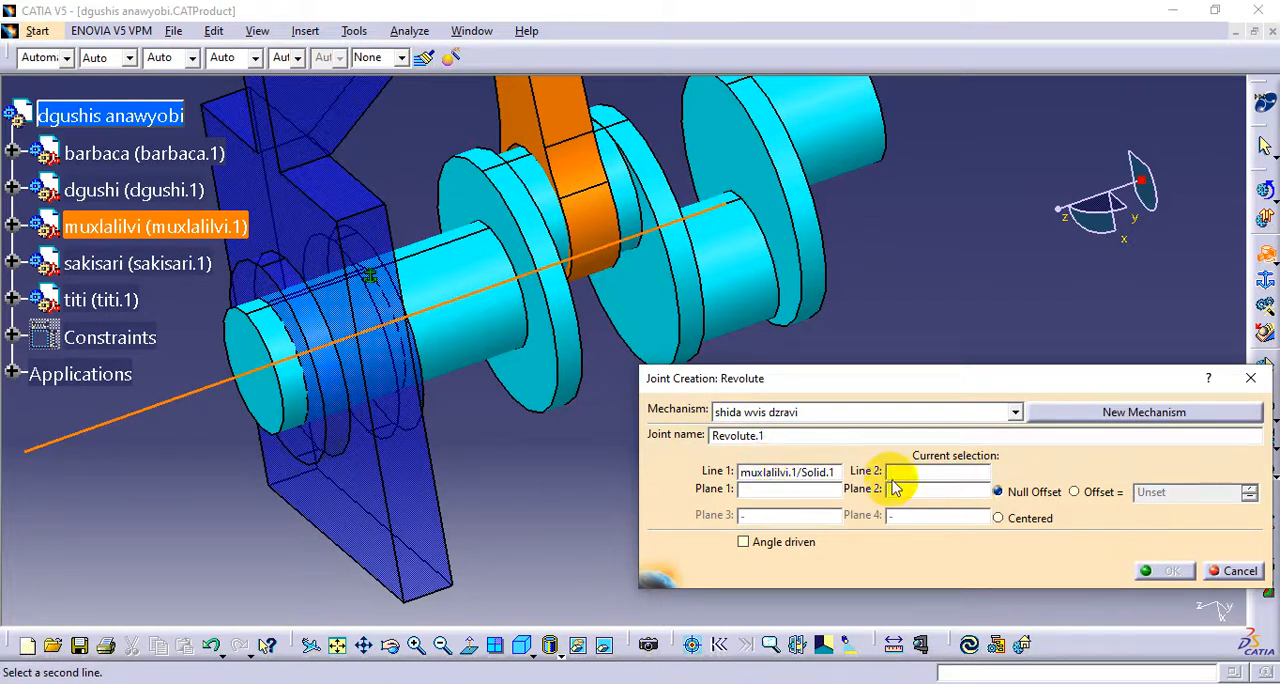
left_click(340, 405)
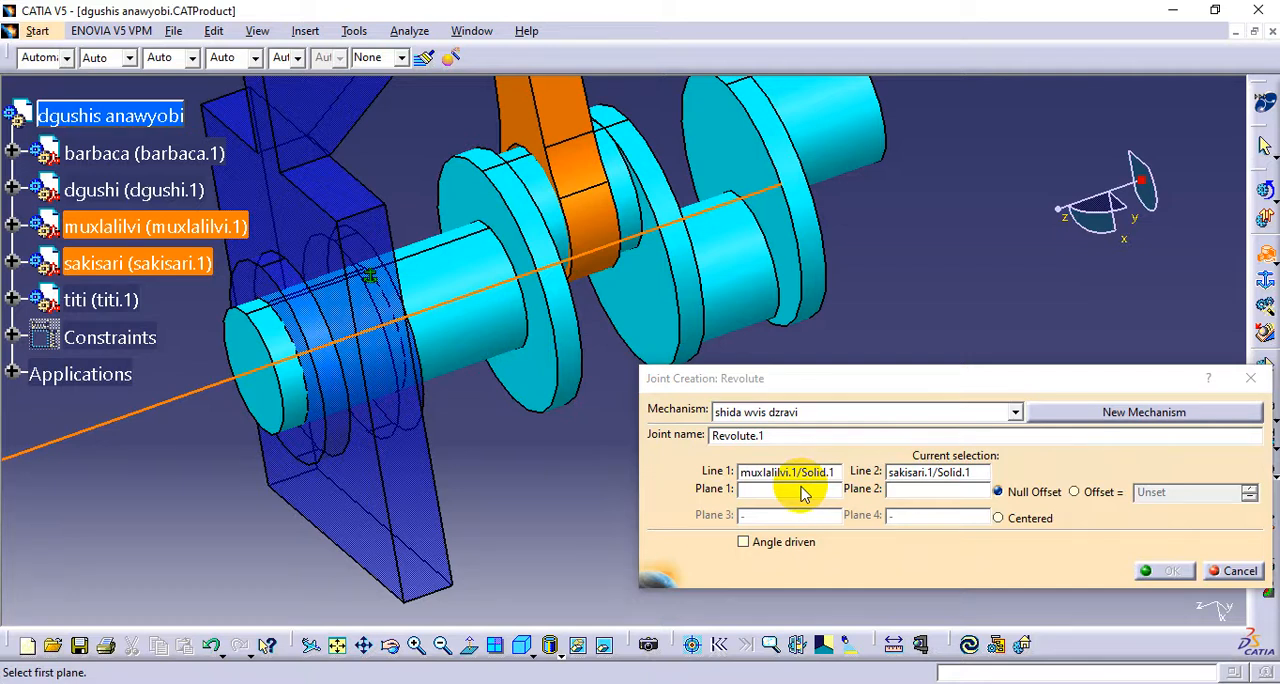
Assign the crankshaft's end face as Plane 1 and the sakisari housing's outer side face as Plane 2 of the revolute joint
left_click(791, 490)
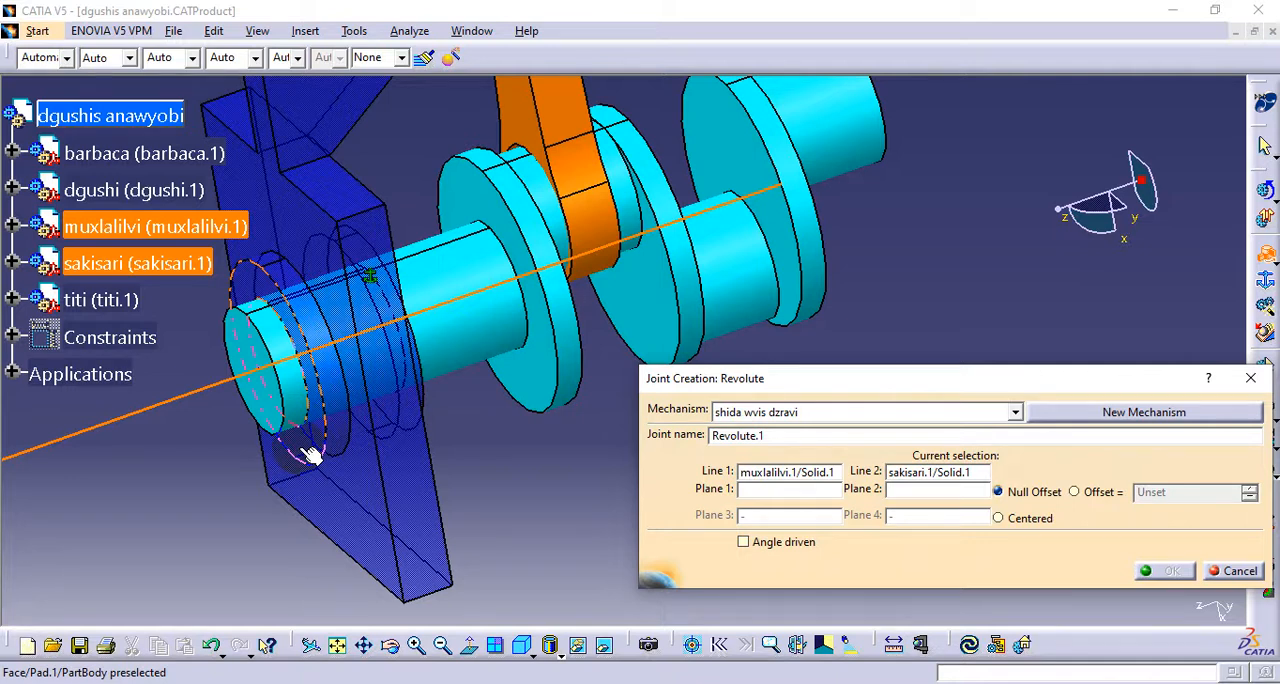
left_click(272, 410)
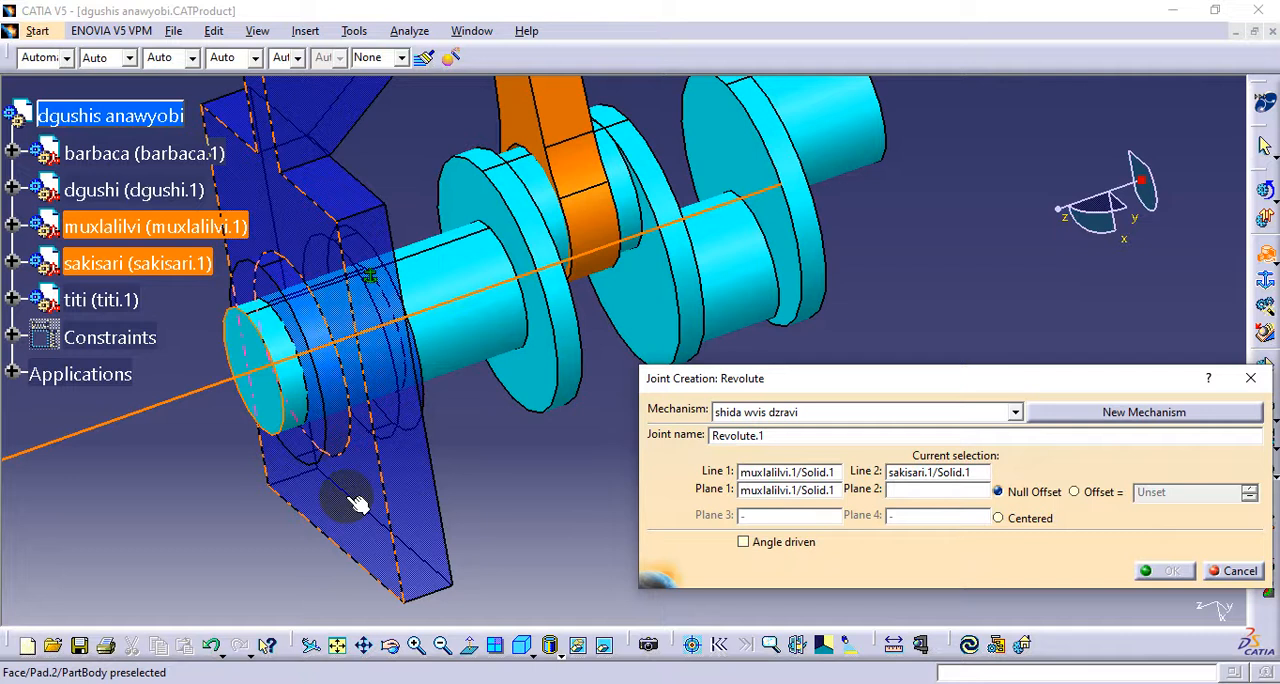
left_click(315, 455)
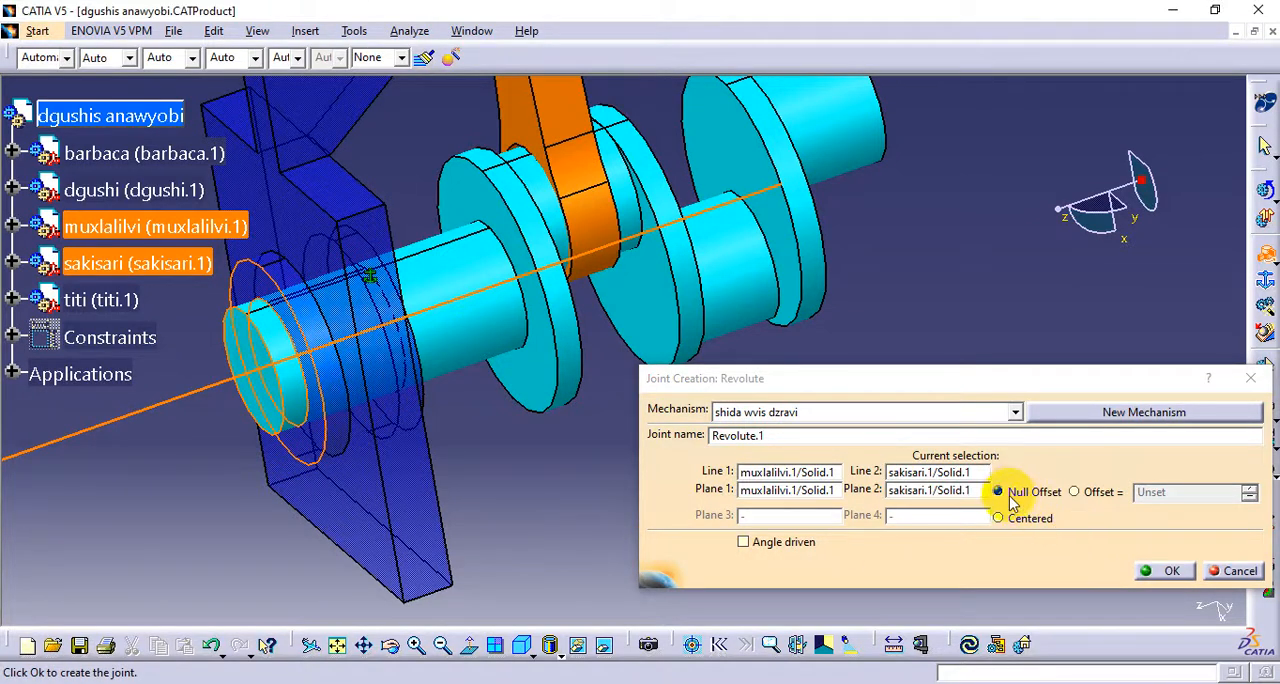
Replace the joint's null offset with an offset of -10 mm between the crankshaft and housing planes
left_click(1075, 493)
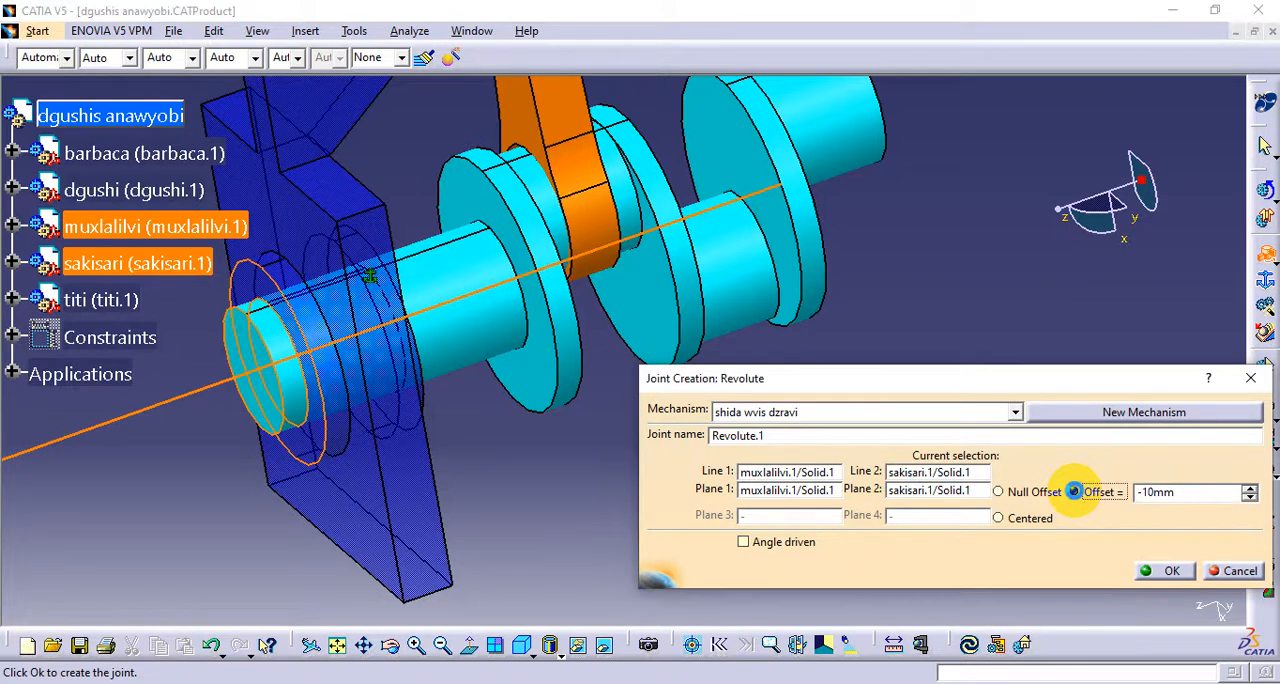
double_click(1146, 493)
type("-10")
key("Return")
middle_click(271, 392)
scroll(271, 392, "down", 1)
middle_click_drag(466, 410, 514, 384, "ctrl")
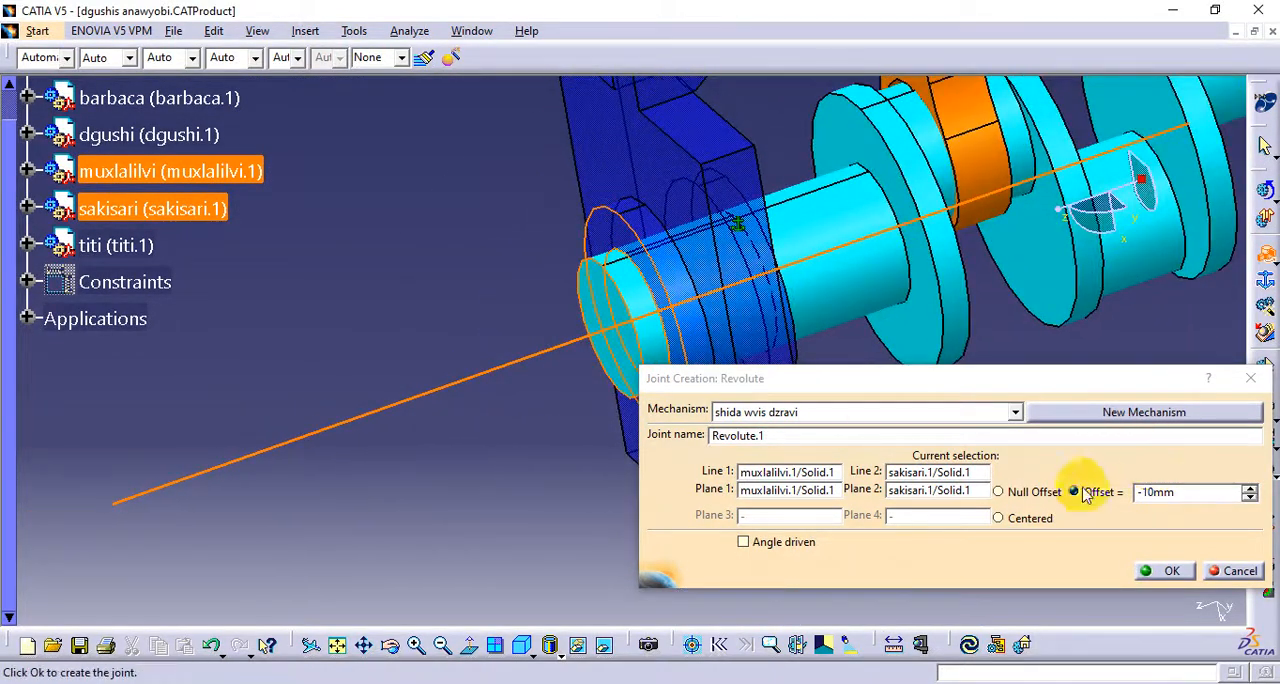
middle_click_drag(631, 311, 693, 352, "ctrl")
middle_click_drag(703, 318, 509, 432)
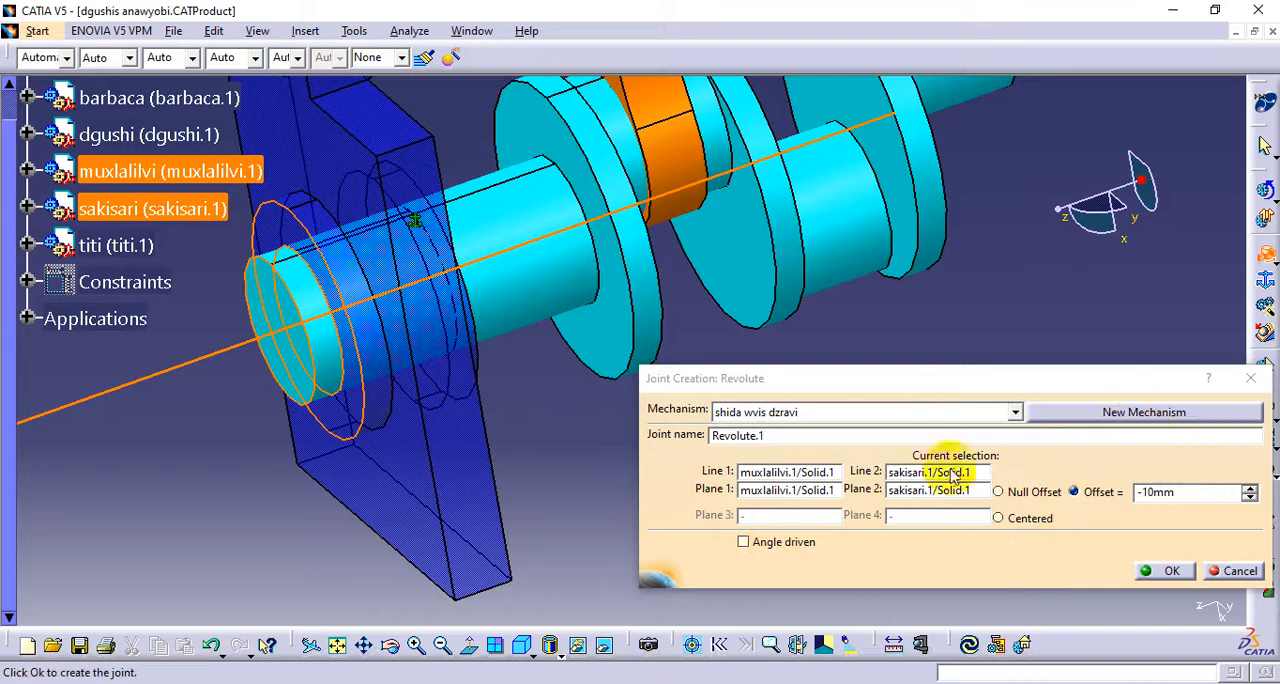
middle_click_drag(519, 334, 563, 424, "ctrl")
scroll(537, 369, "up", 1)
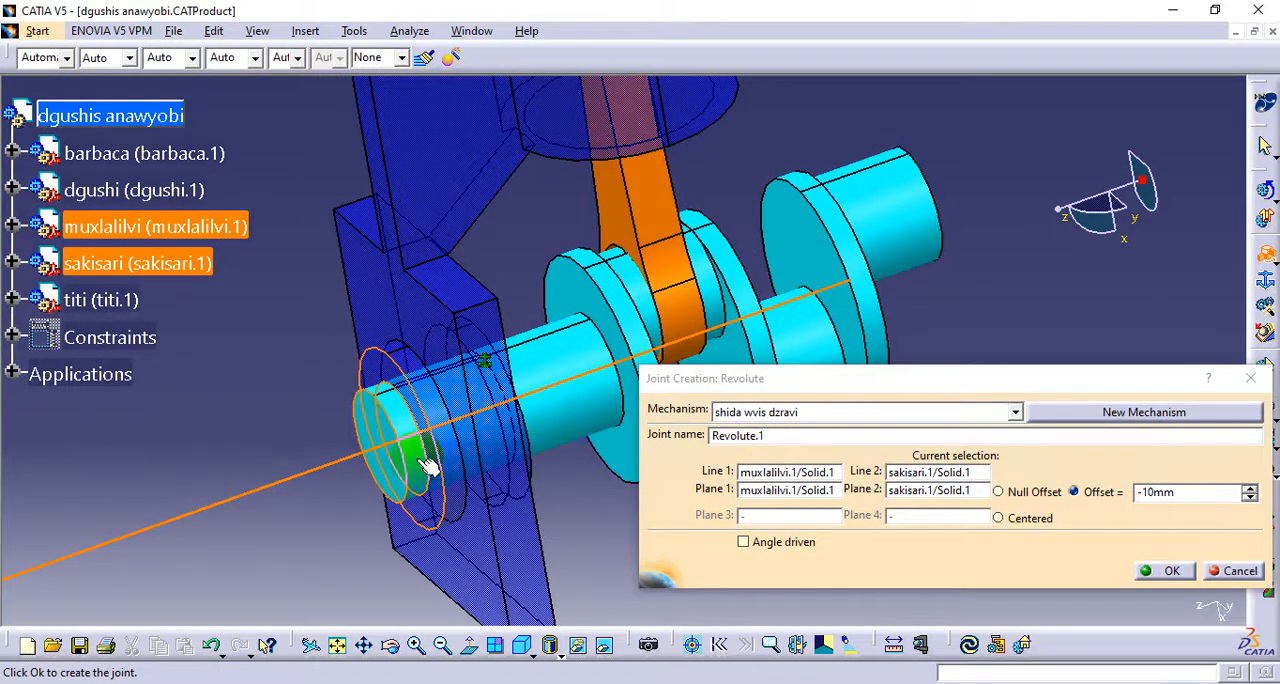
Make the revolute joint angle driven and create it, acknowledging the information message
left_click(744, 543)
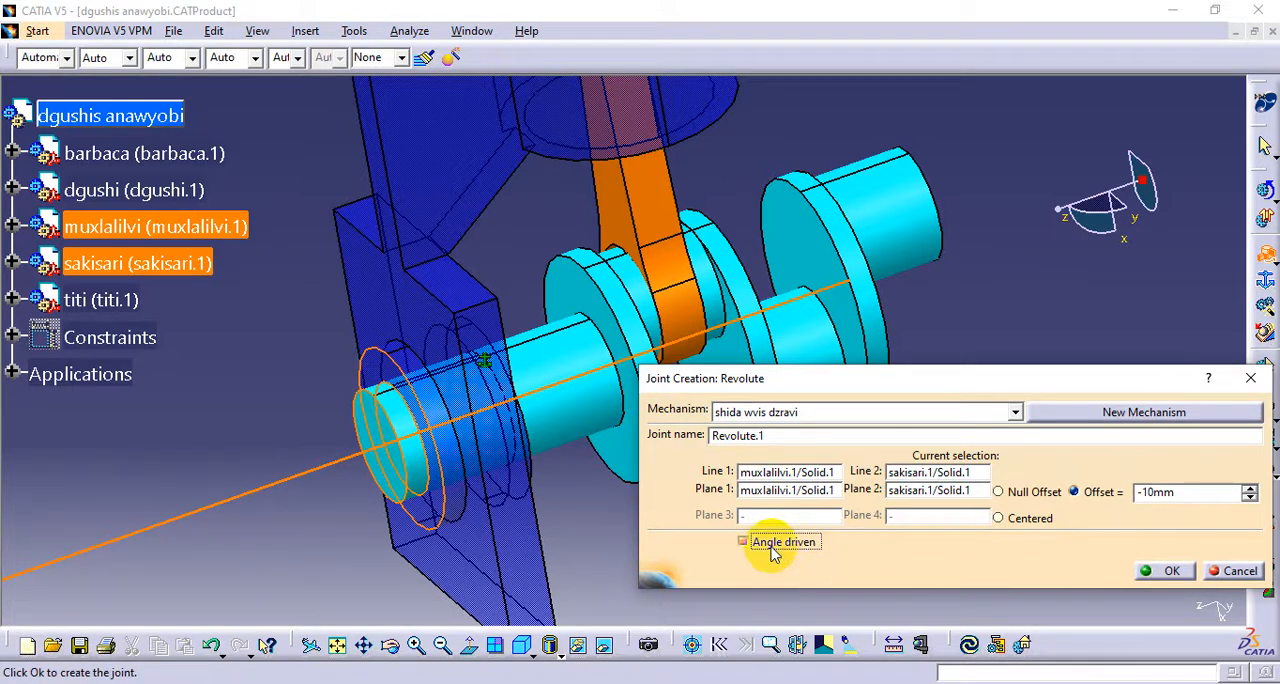
left_click_drag(1190, 492, 1112, 497)
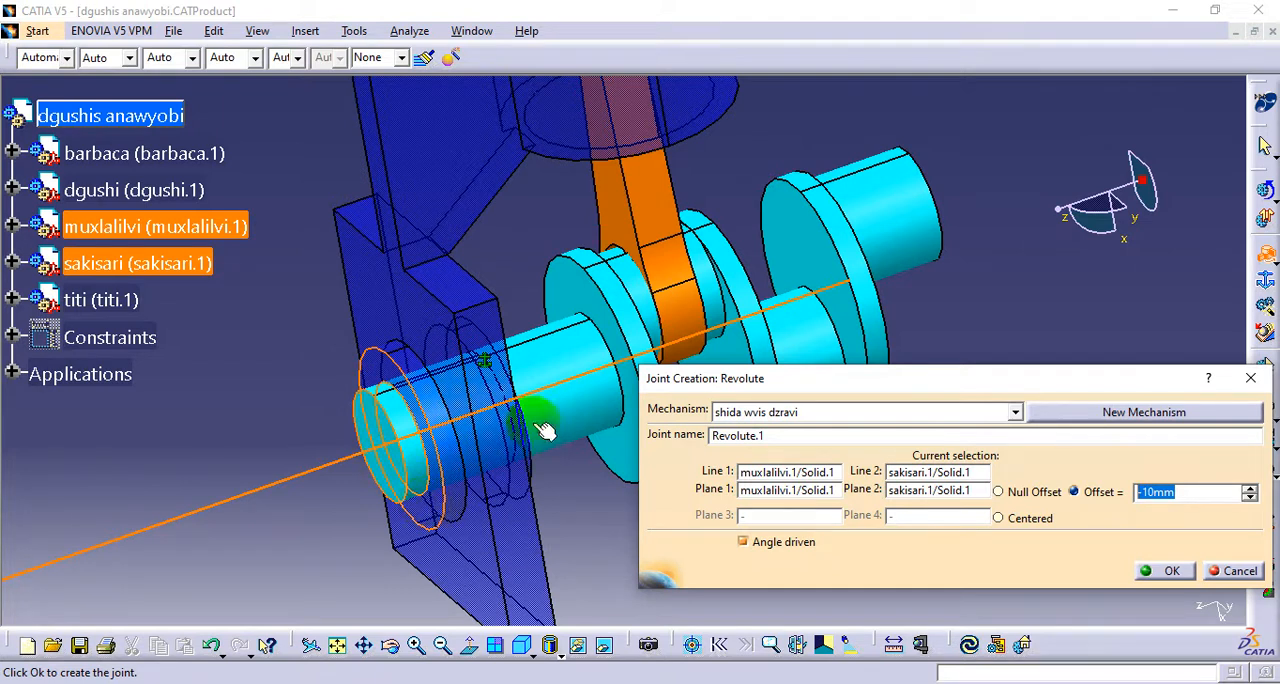
left_click(744, 545)
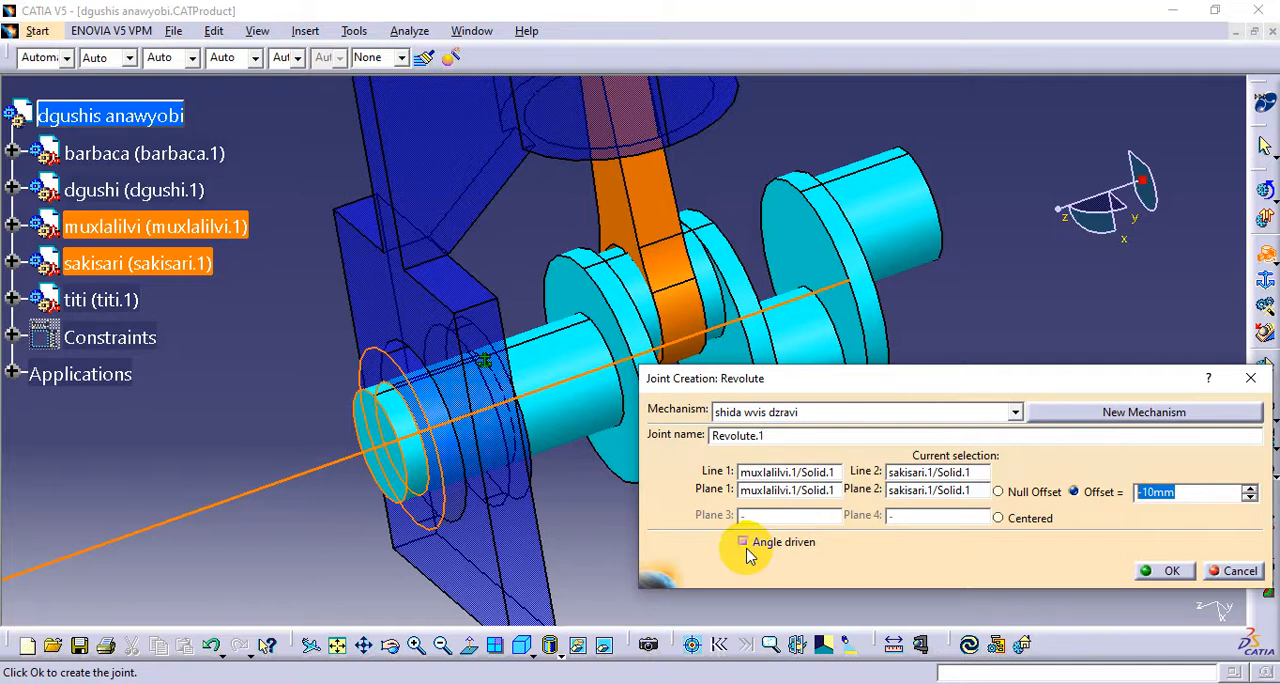
left_click(1163, 571)
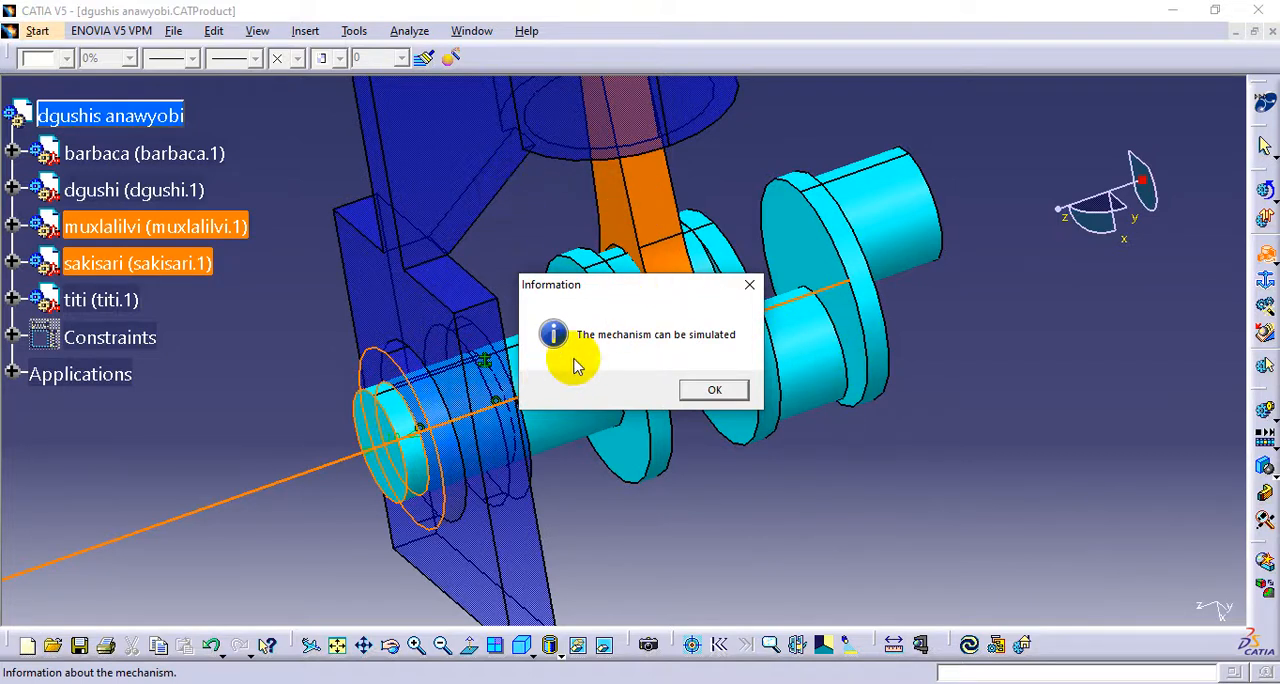
left_click(714, 390)
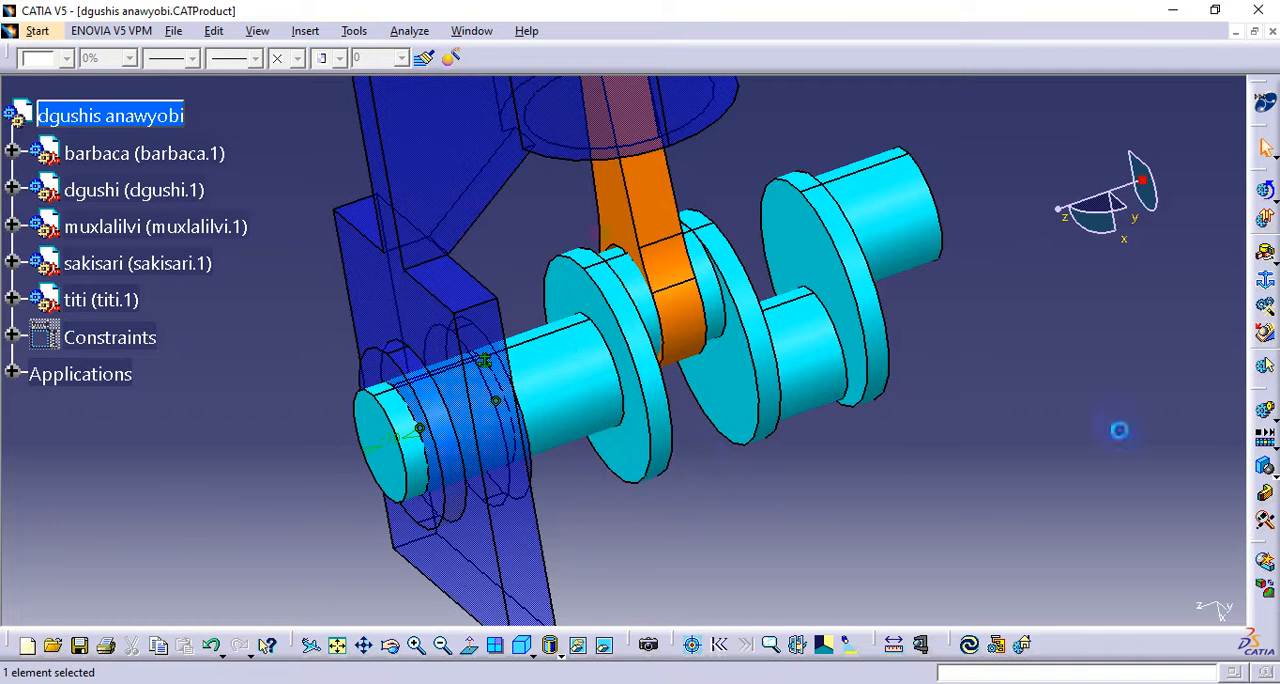
Expand the shida wvis dzravi mechanism in the tree and check the angle command's range in a simulation, closing it without saving
left_click(11, 373)
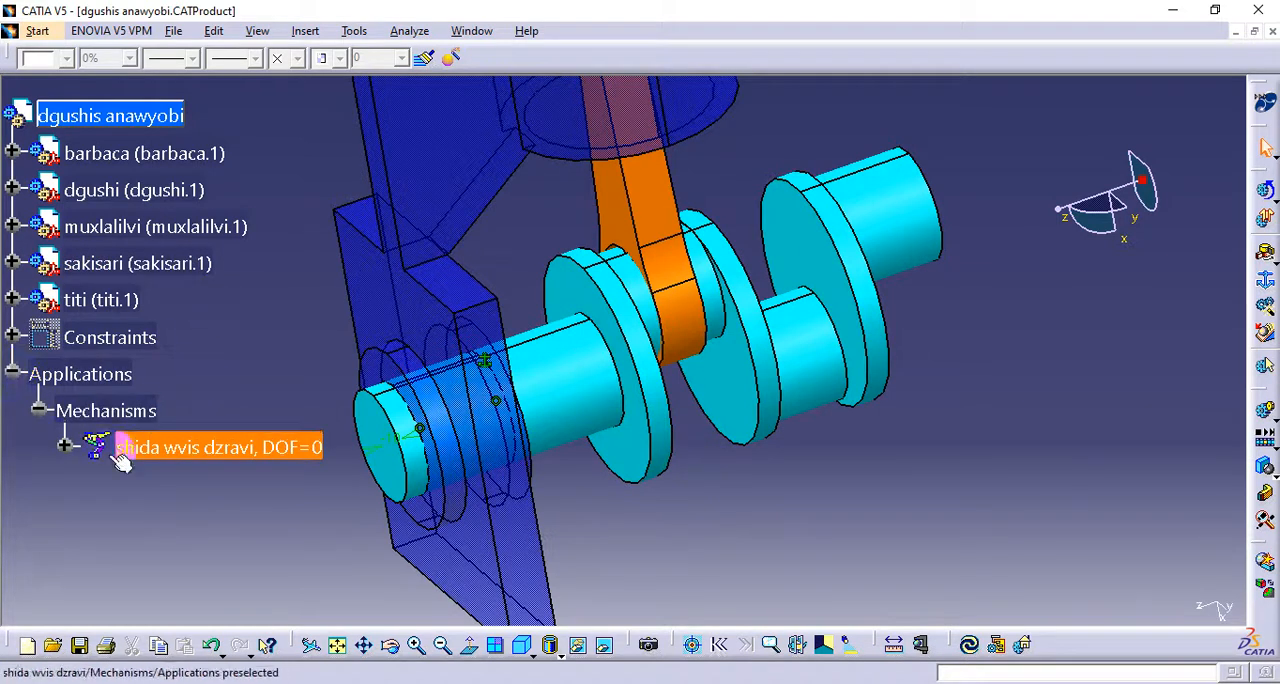
left_click(65, 446)
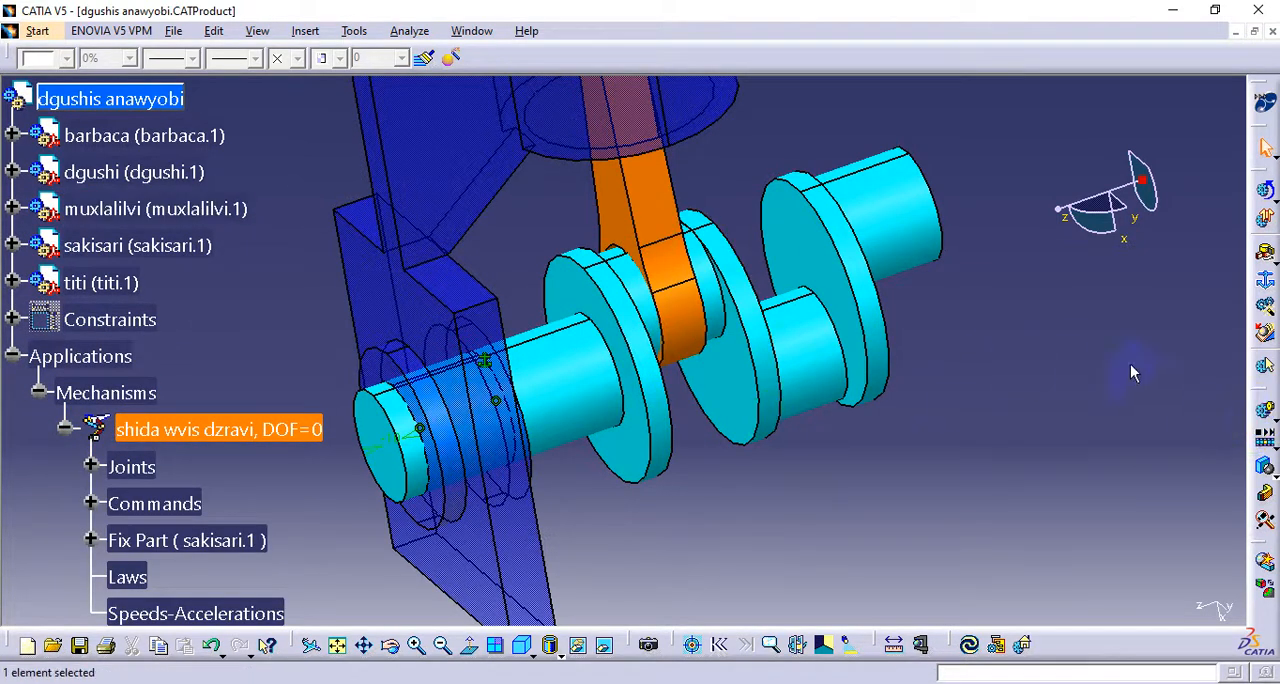
left_click(1267, 411)
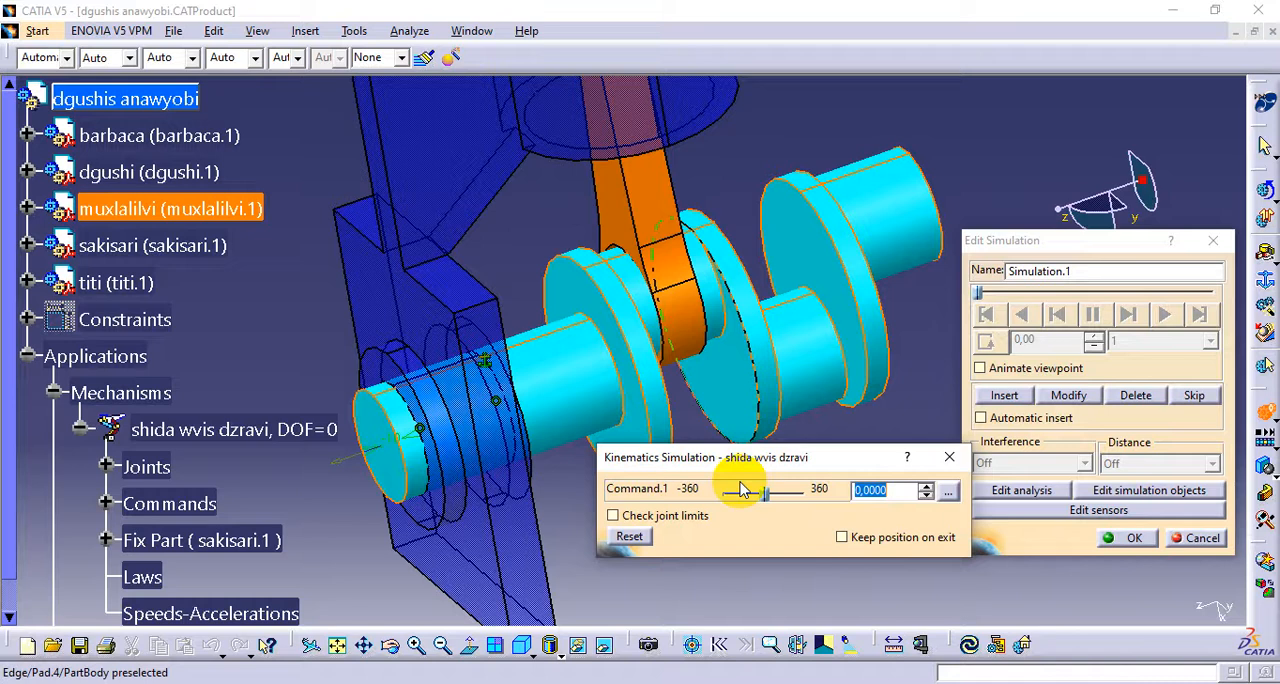
left_click(948, 457)
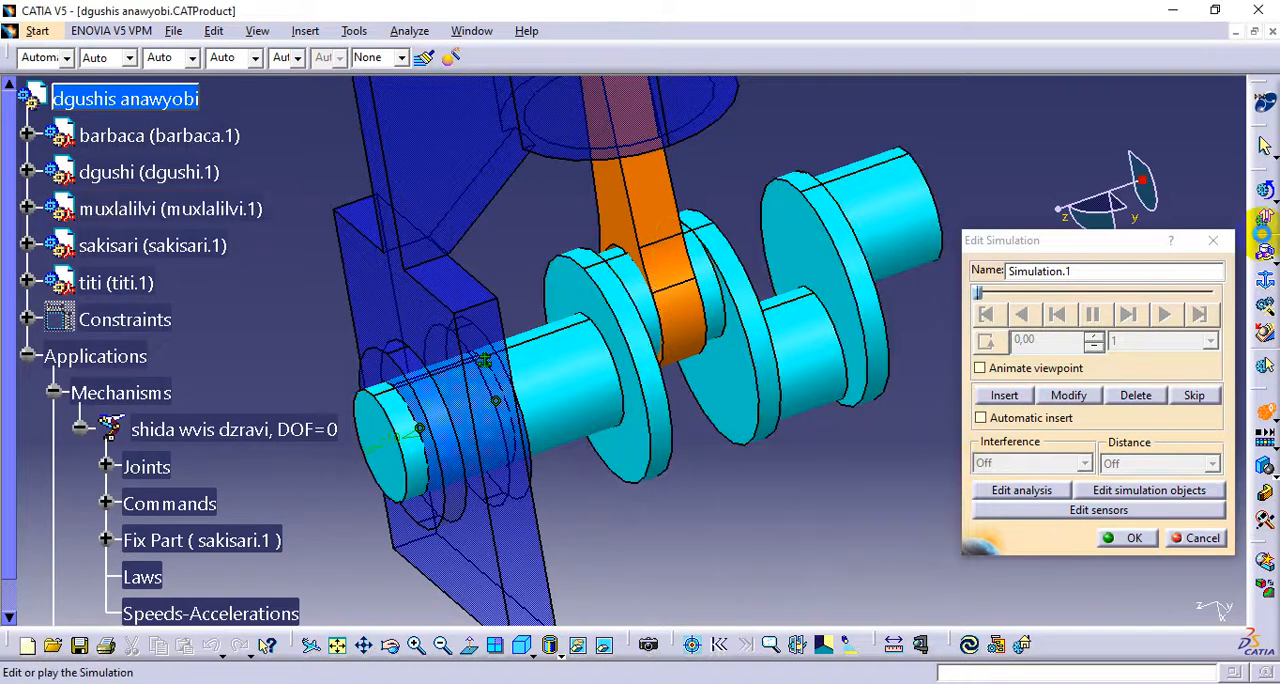
left_click(1213, 241)
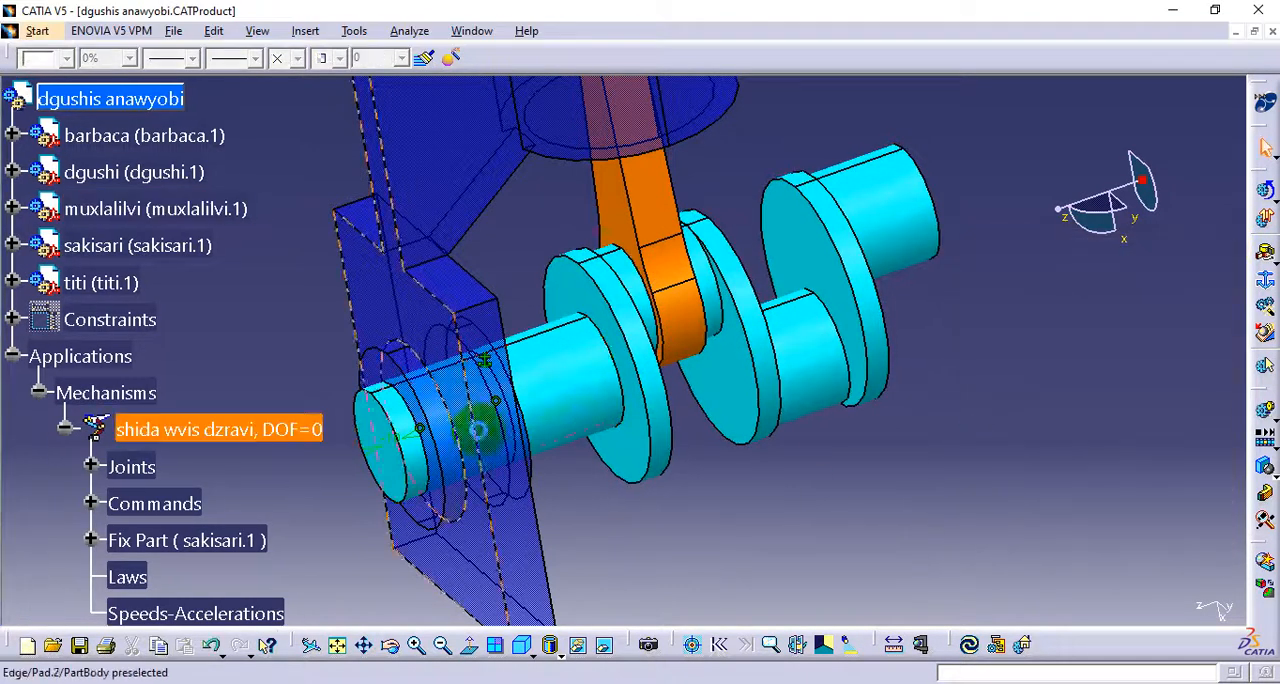
Edit the crankshaft-to-housing revolute joint under Joints and set its upper limit to 0deg
left_click(147, 430)
scroll(200, 450, "down", 2)
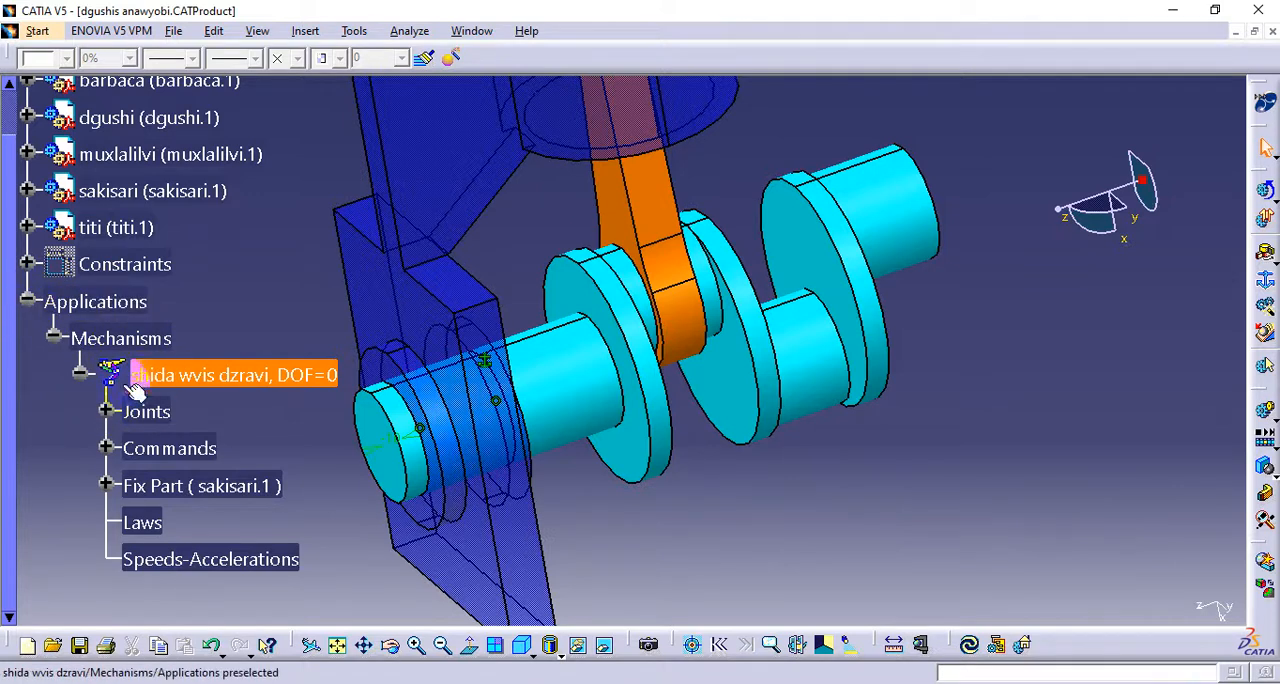
left_click(105, 412)
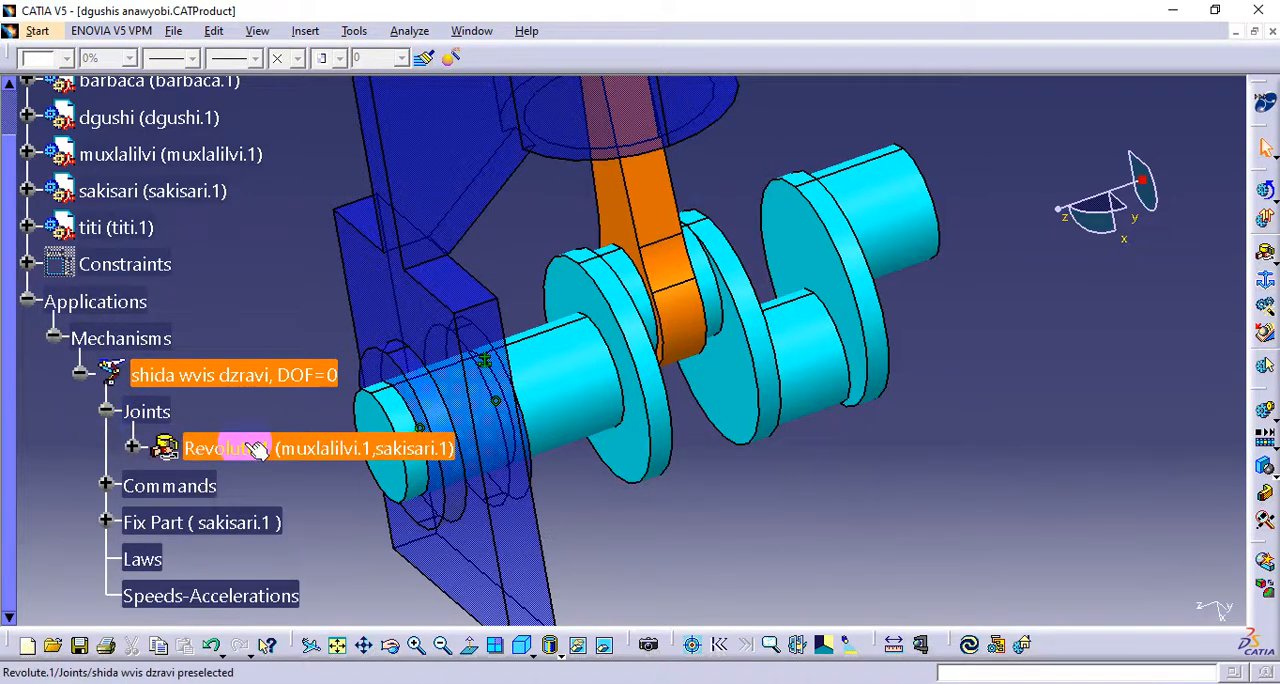
left_click(228, 452)
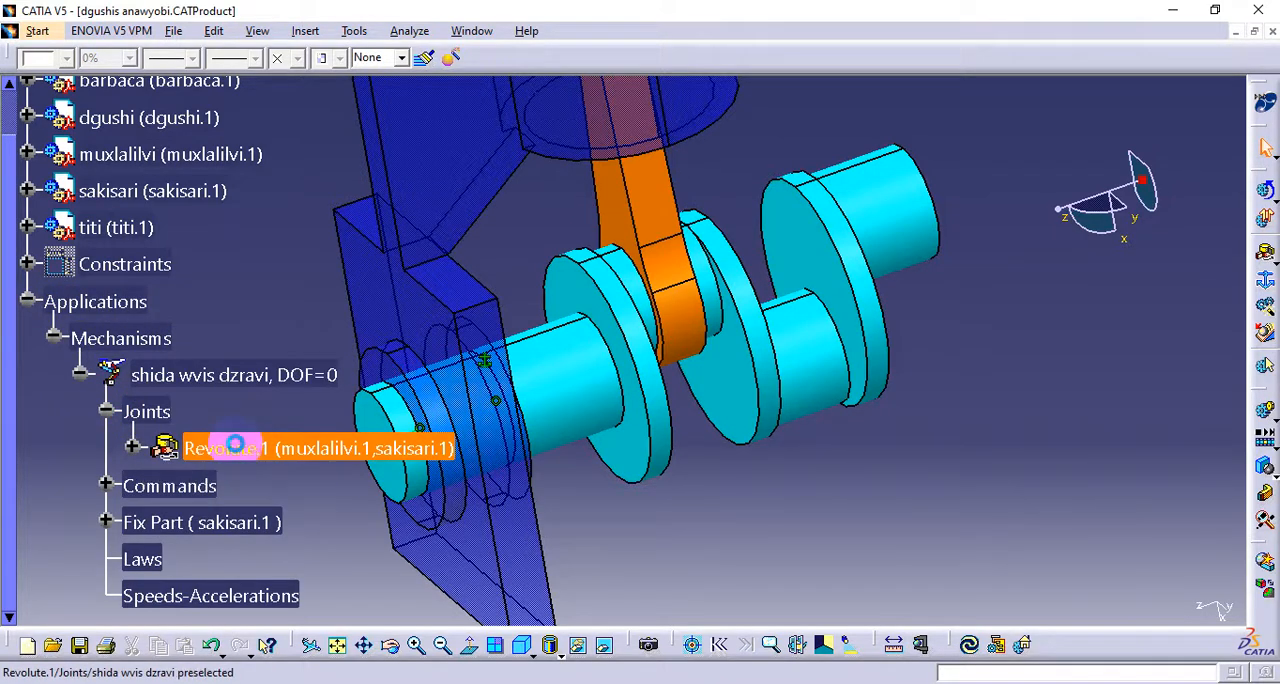
double_click(232, 448)
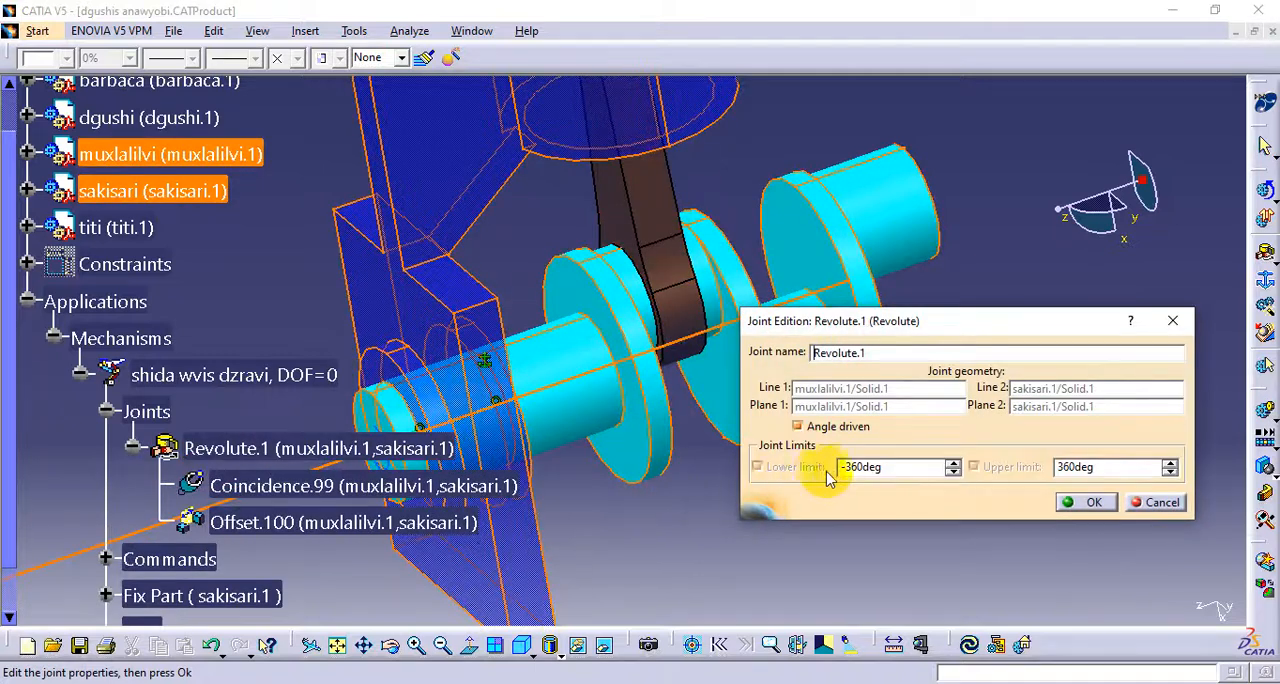
left_click(843, 468)
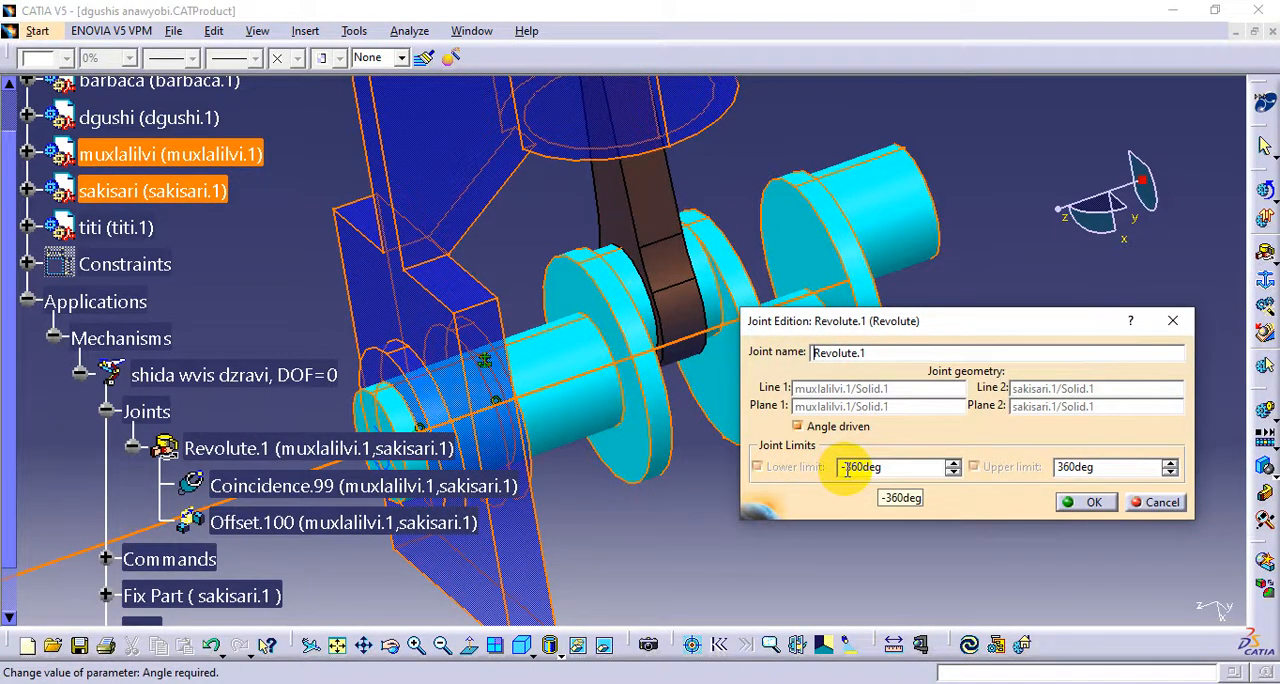
double_click(1090, 470)
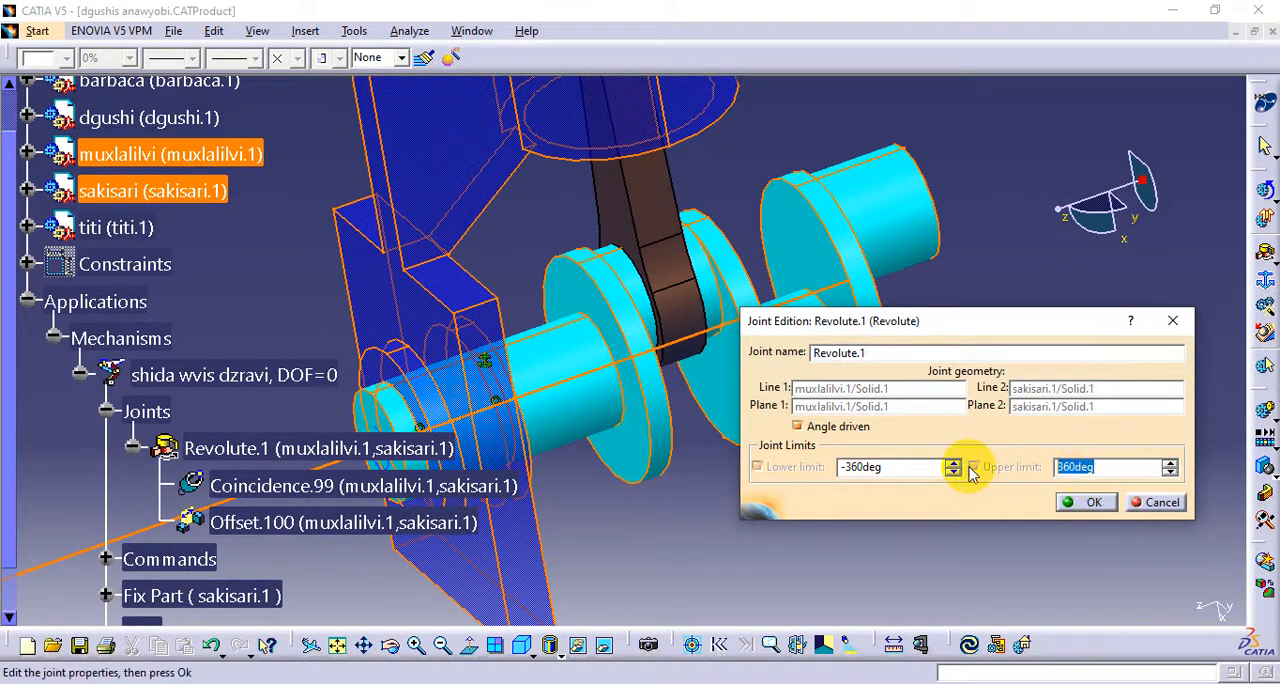
type("0")
left_click(1080, 502)
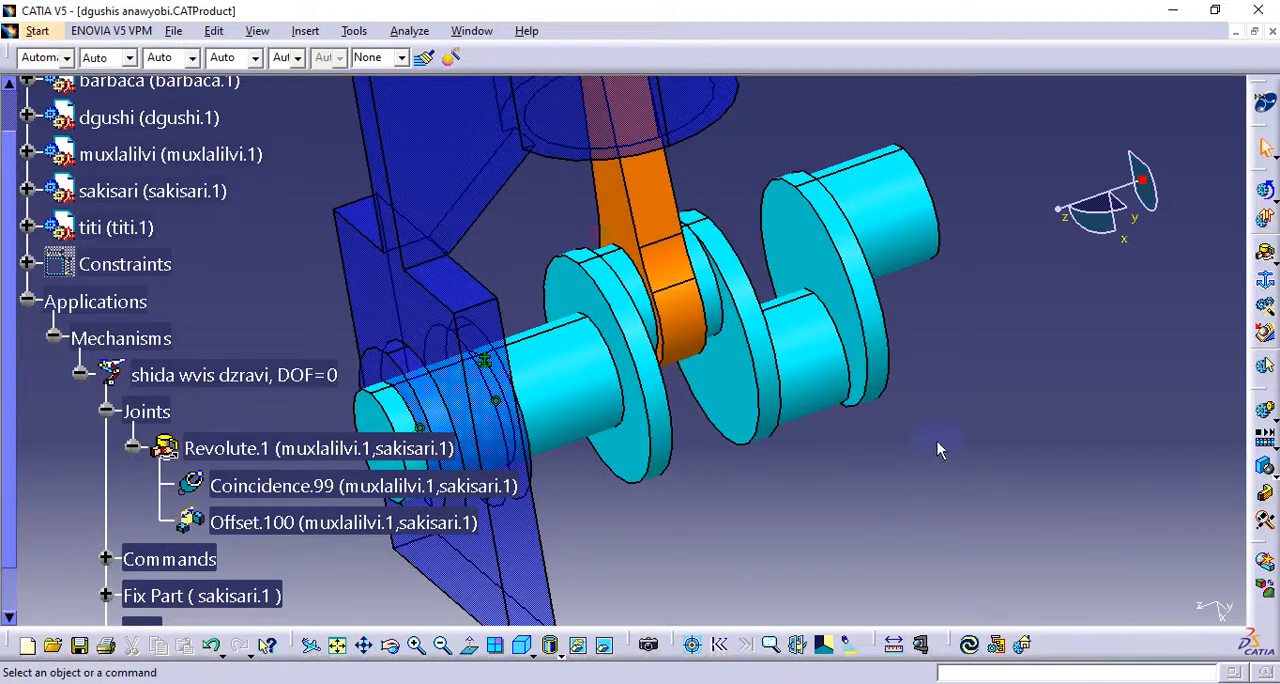
Simulate the shida wvis dzravi mechanism, sweeping the angle command to -360 and back to 0, and close the simulation
left_click(1262, 416)
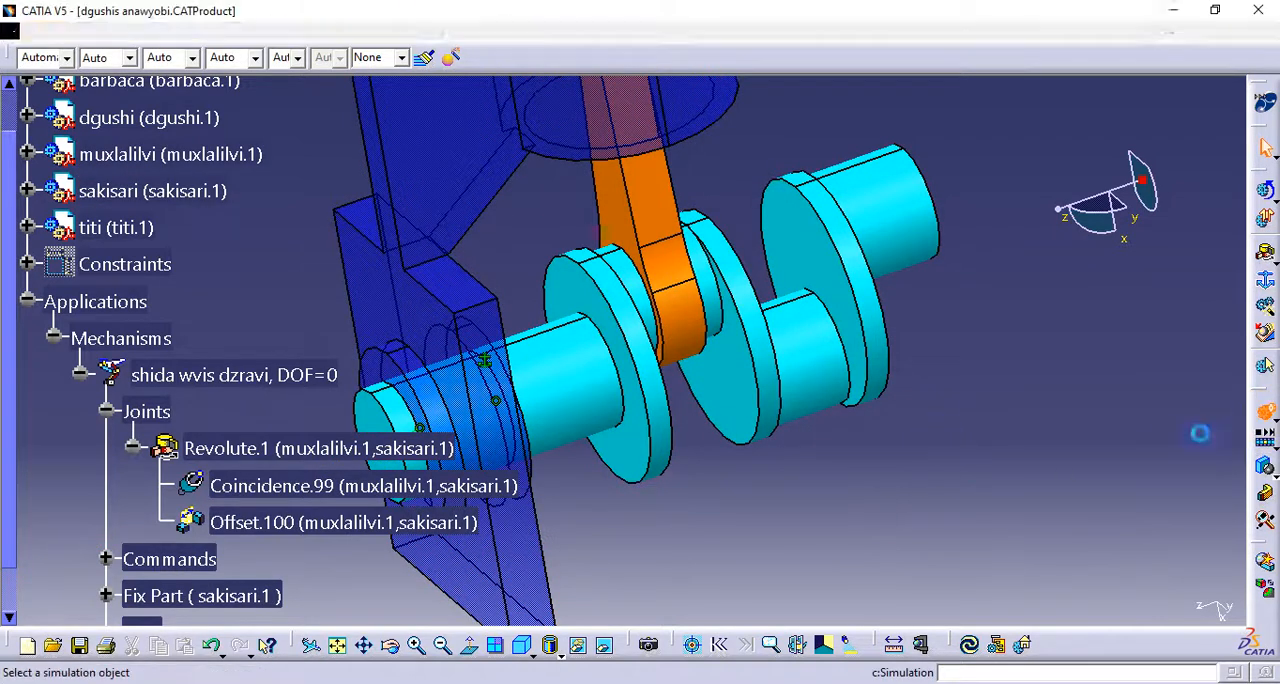
left_click(908, 387)
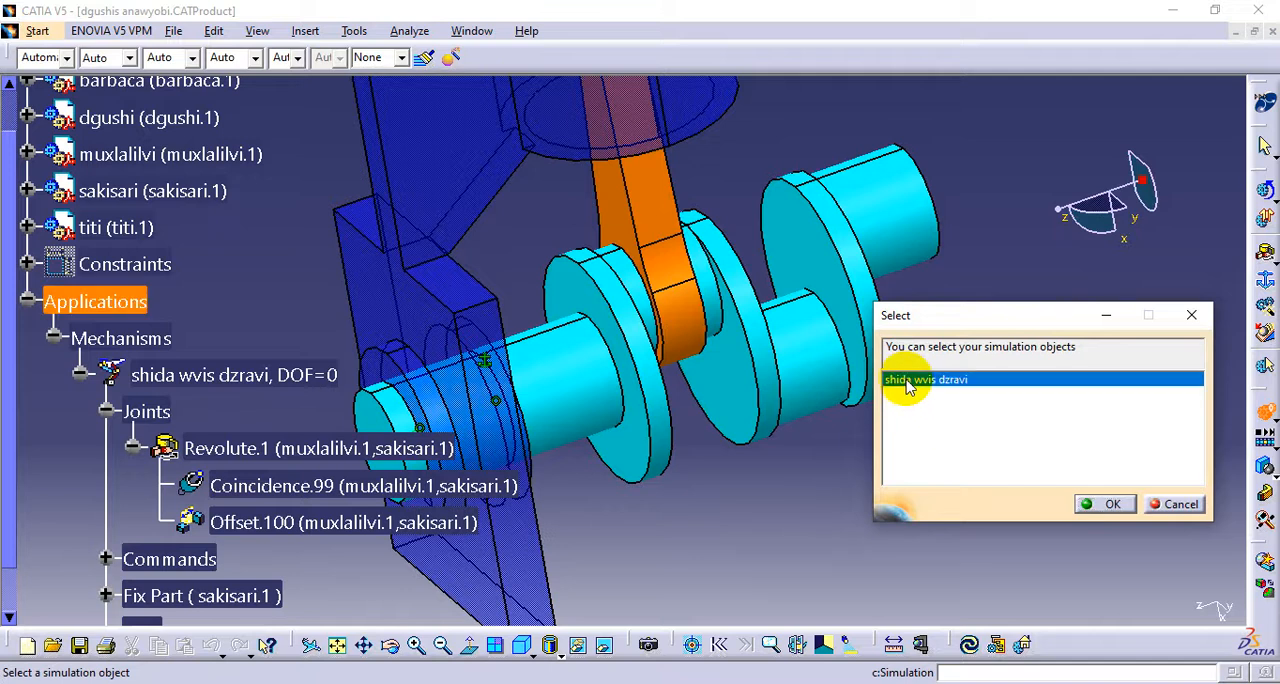
left_click(1105, 505)
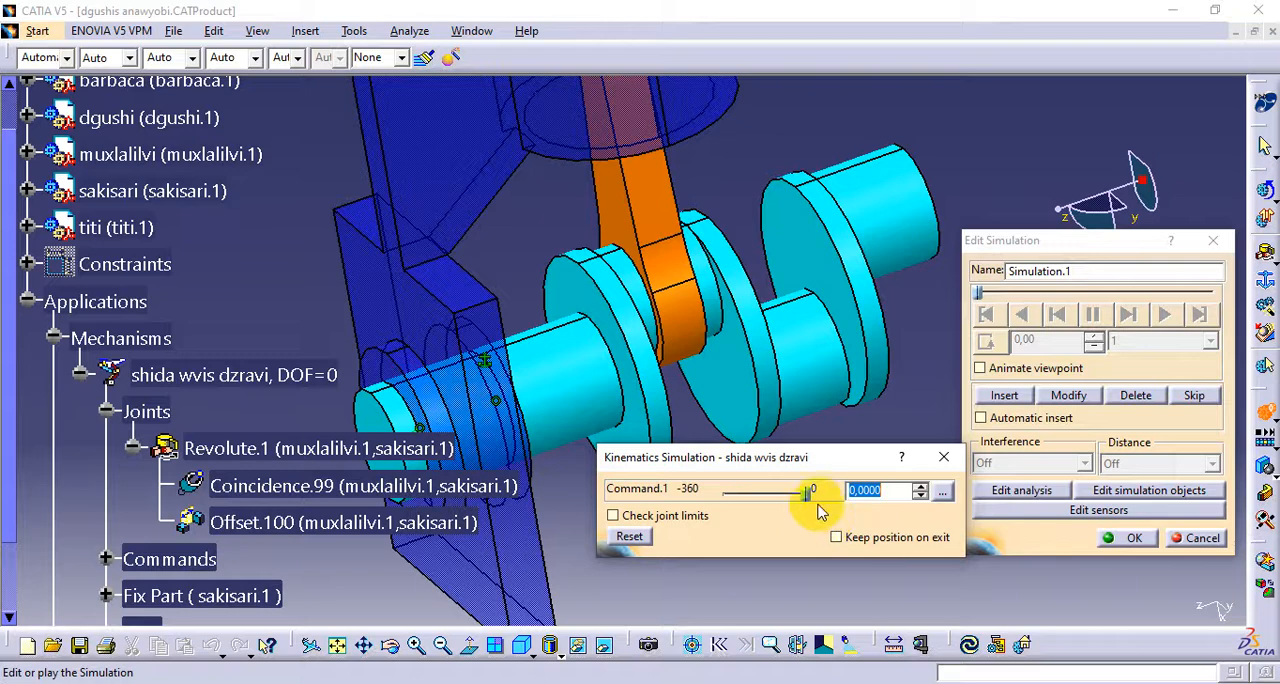
left_click_drag(807, 495, 714, 500)
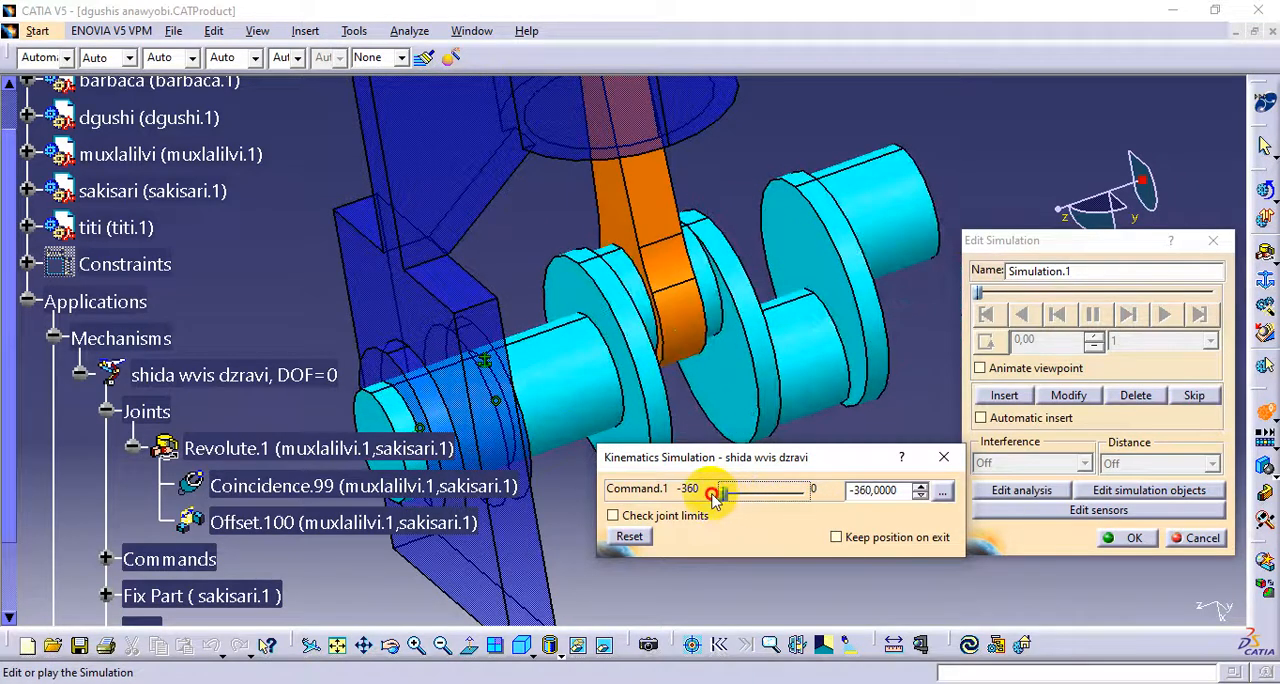
middle_click_drag(594, 357, 690, 330)
left_click_drag(724, 492, 817, 500)
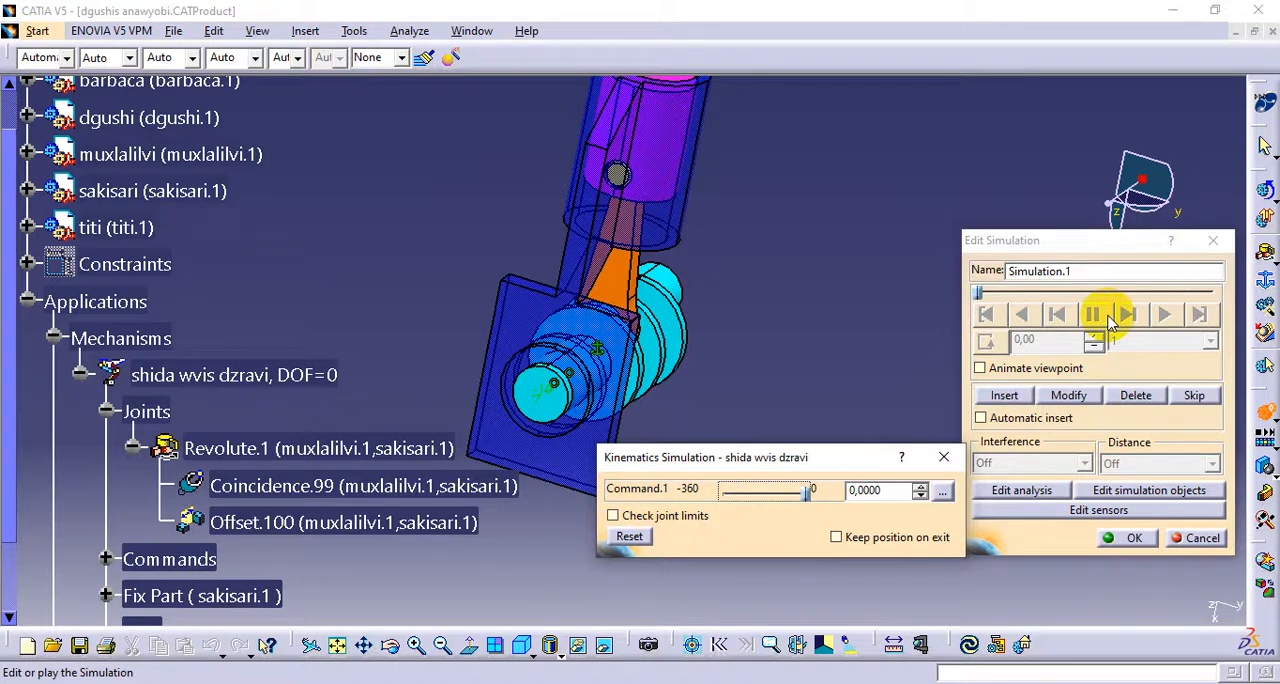
left_click(1208, 244)
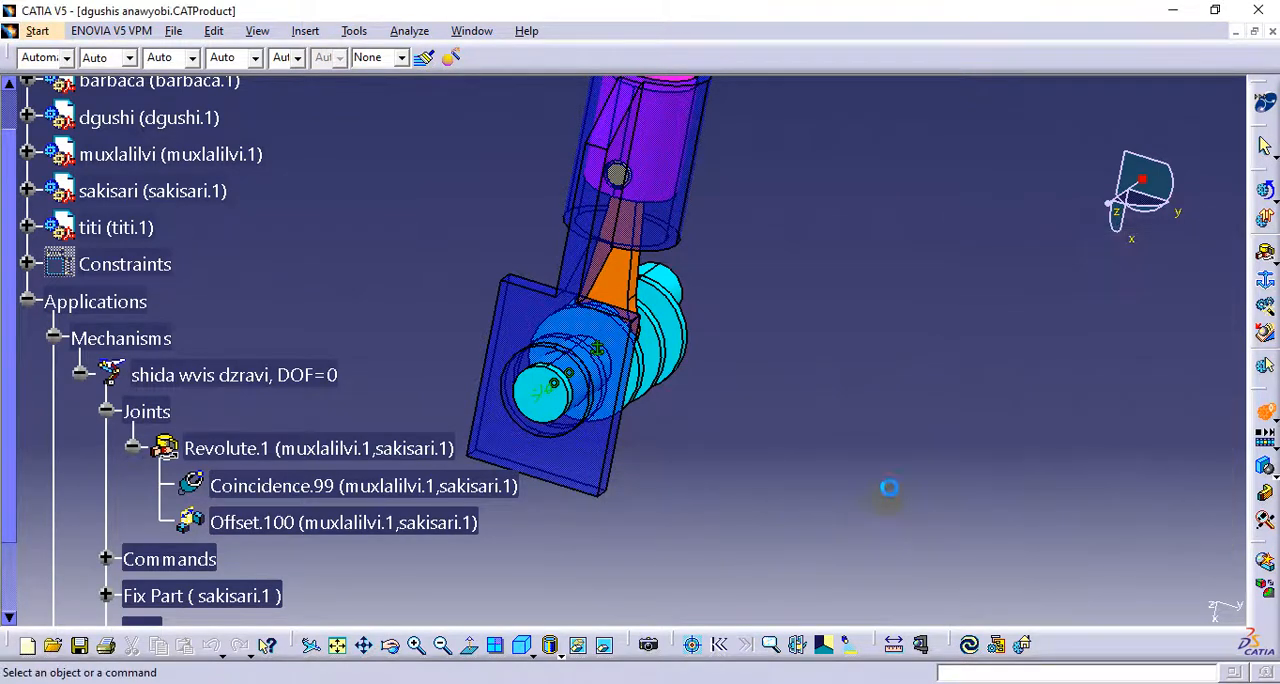
Set the revolute joint's upper limit to 360 and its lower limit to 0 degrees
double_click(258, 450)
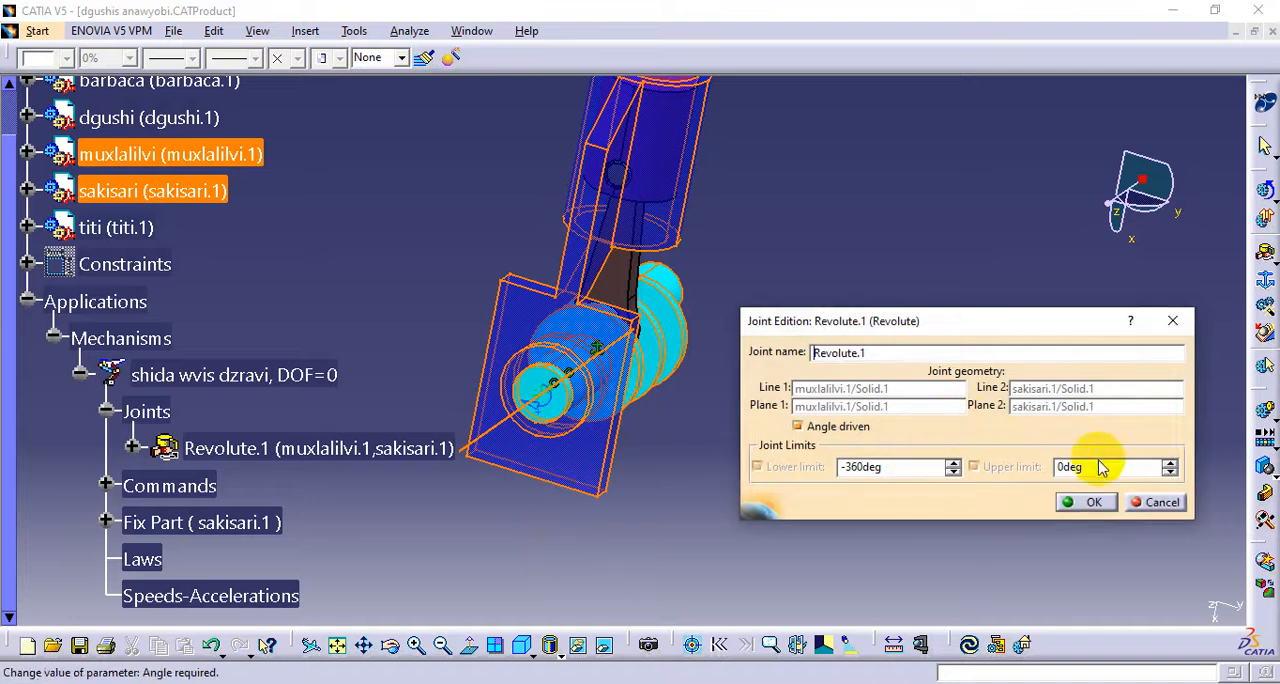
double_click(1087, 465)
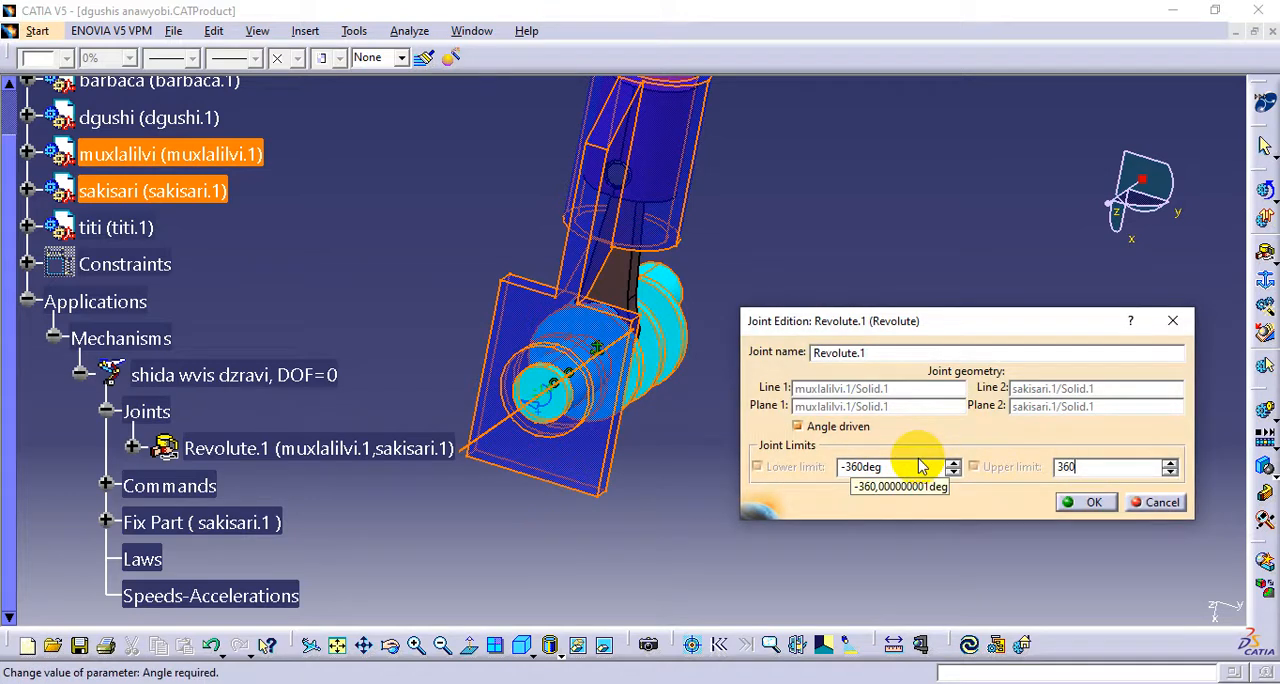
double_click(886, 466)
type("0")
left_click(1092, 503)
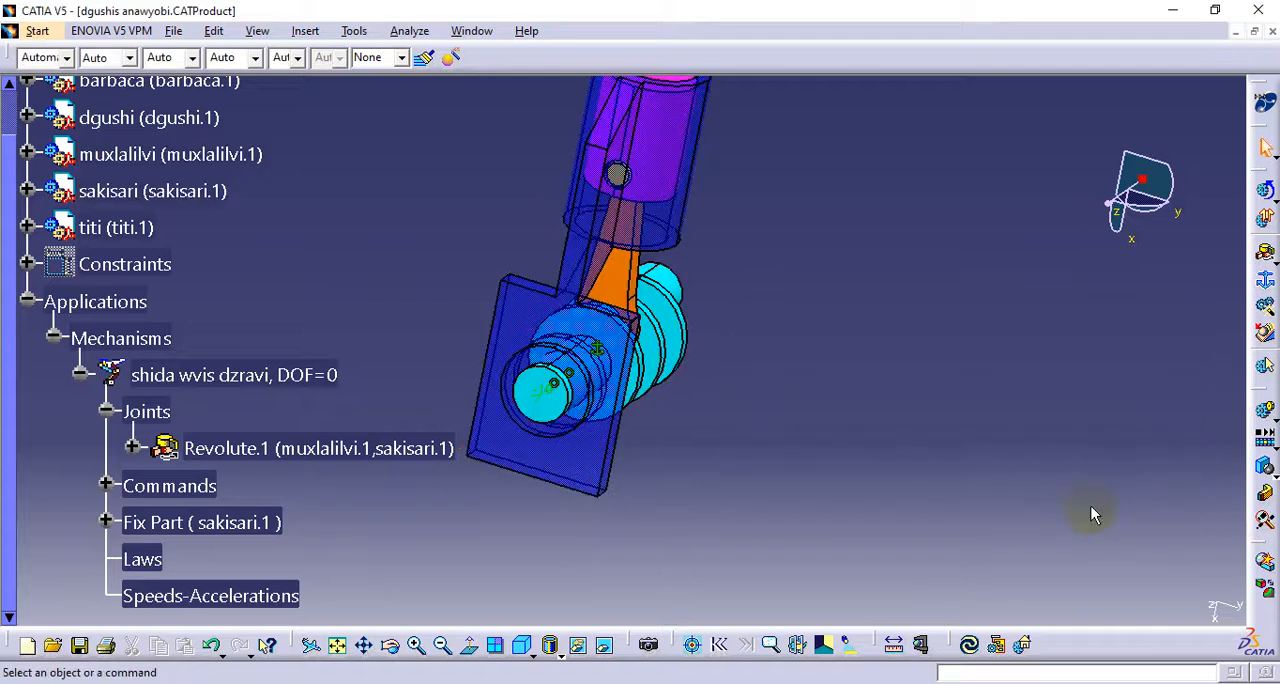
Create a simulation of the shida wvis dzravi mechanism, set its angle command to 360, and insert that position as a shot
left_click(1267, 413)
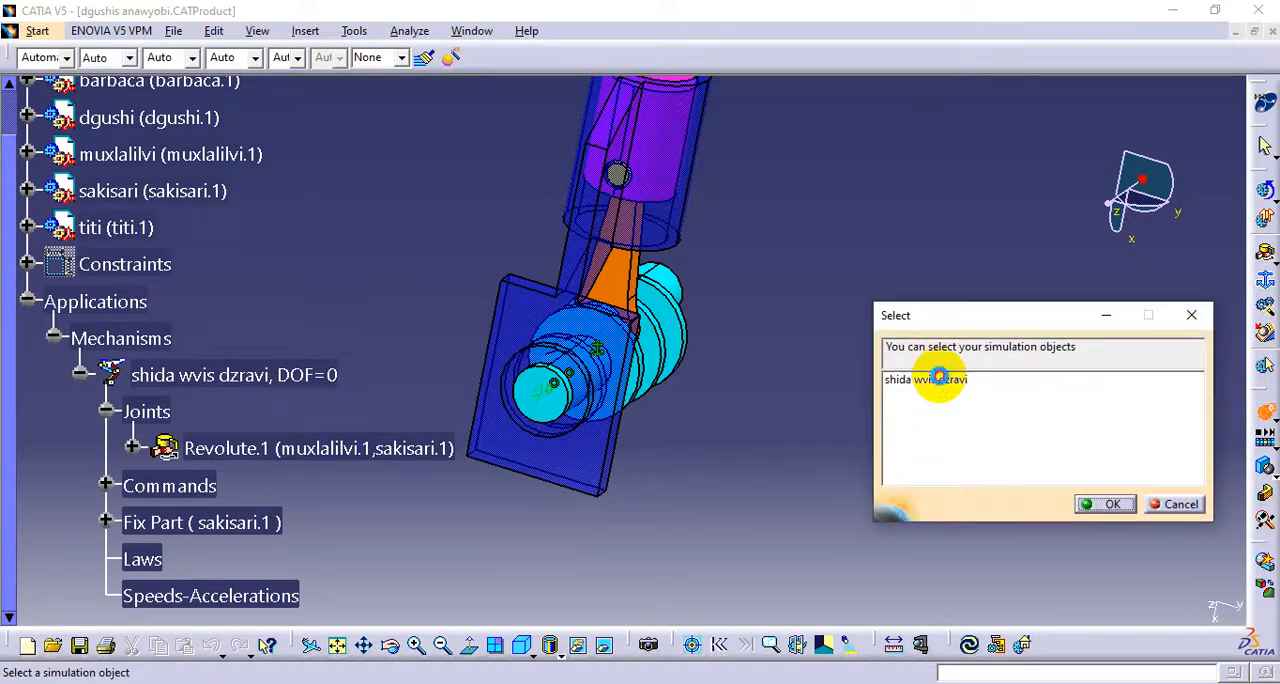
left_click(938, 379)
left_click(1106, 508)
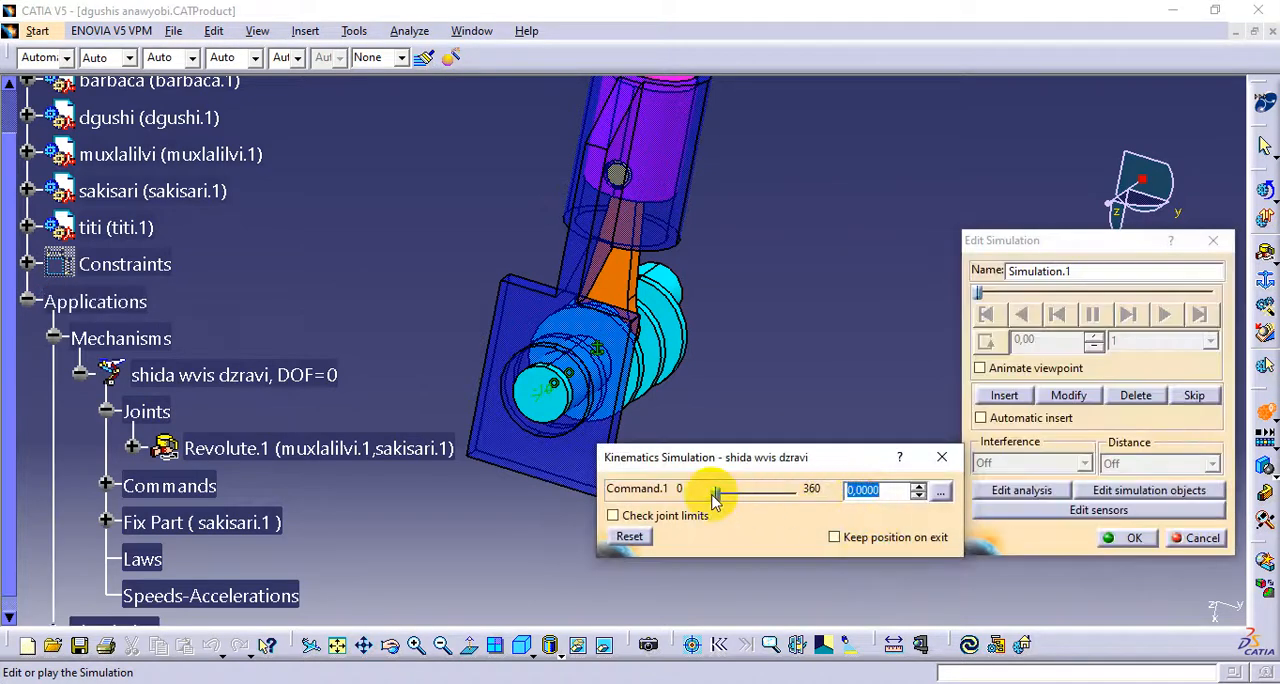
left_click_drag(716, 500, 822, 510)
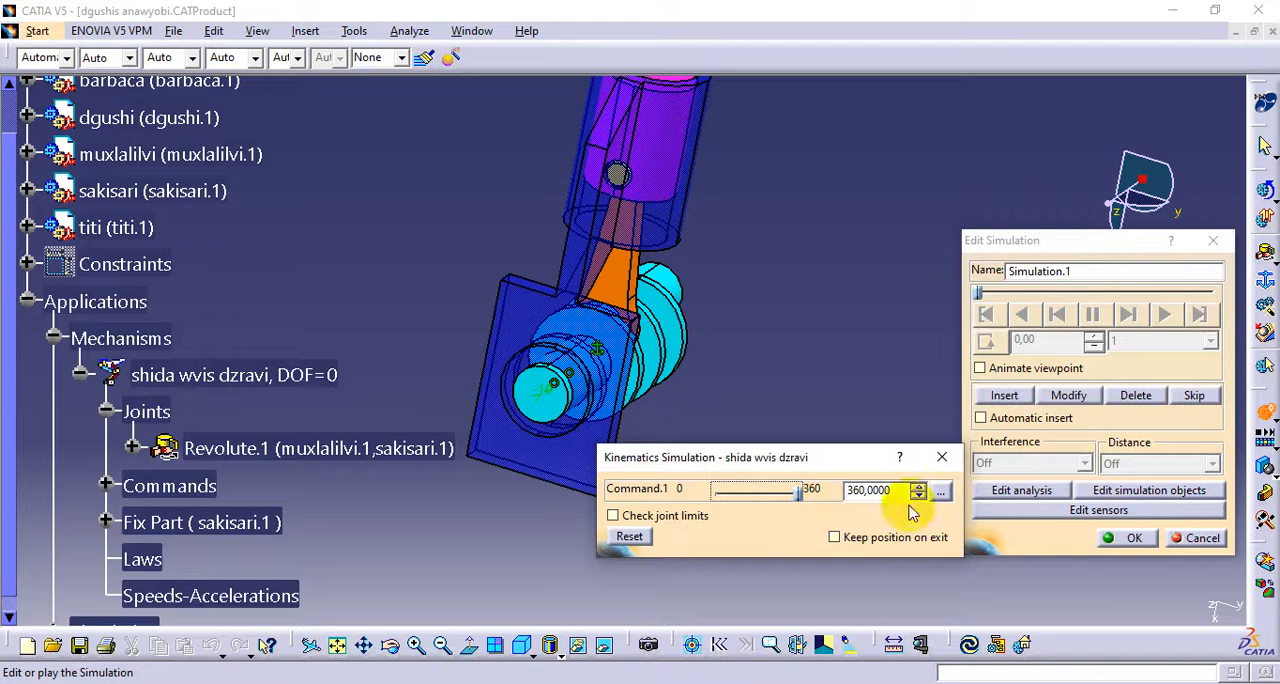
left_click(1005, 397)
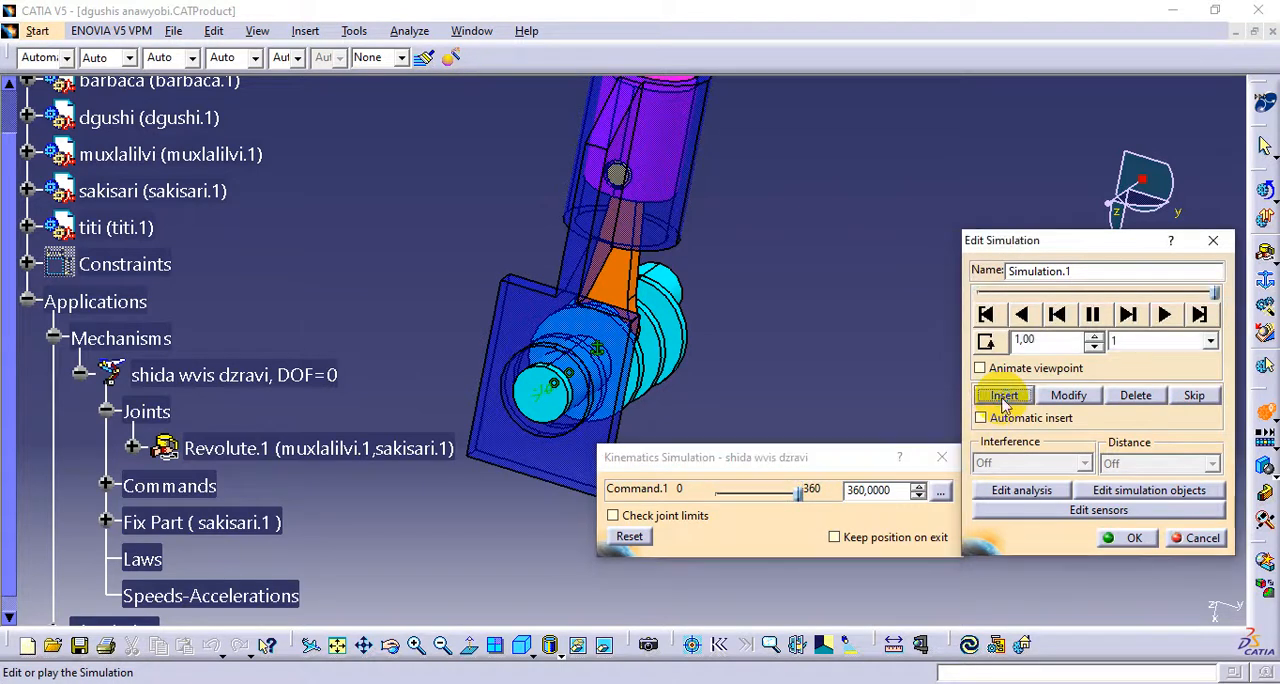
Play the simulation in loop mode with a 0.02 interpolation step and inspect the rotating crankshaft from other angles
left_click(986, 343)
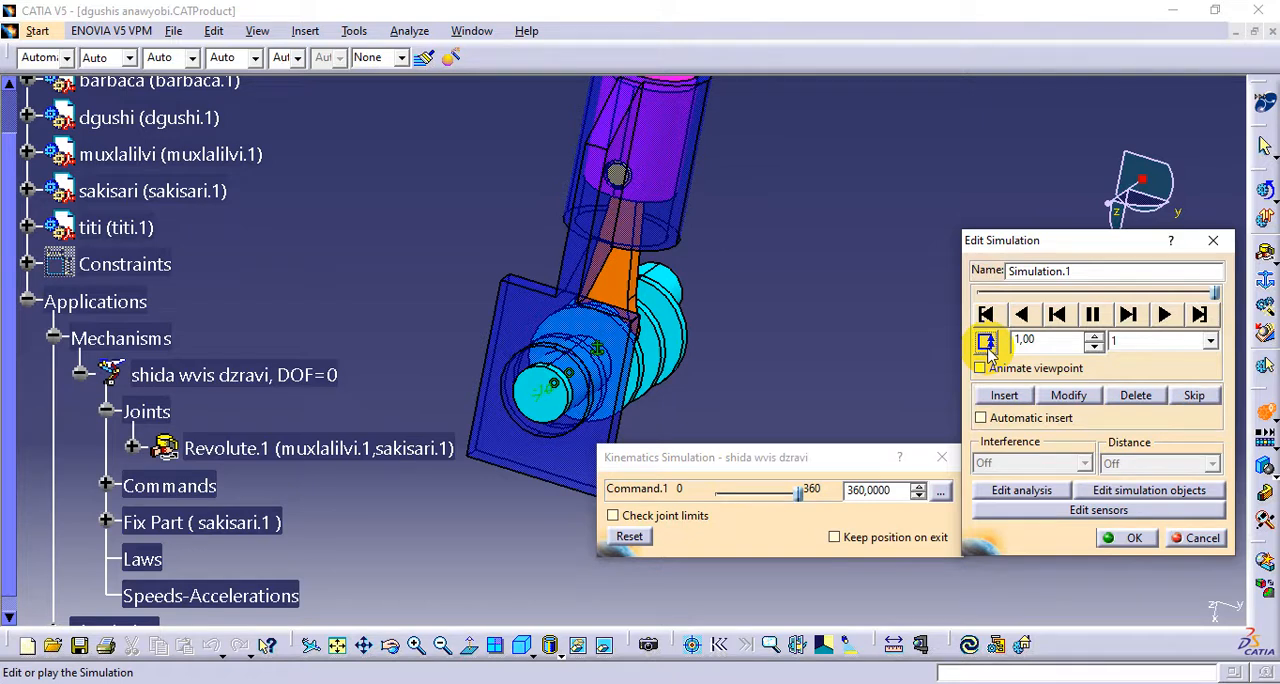
left_click(1210, 341)
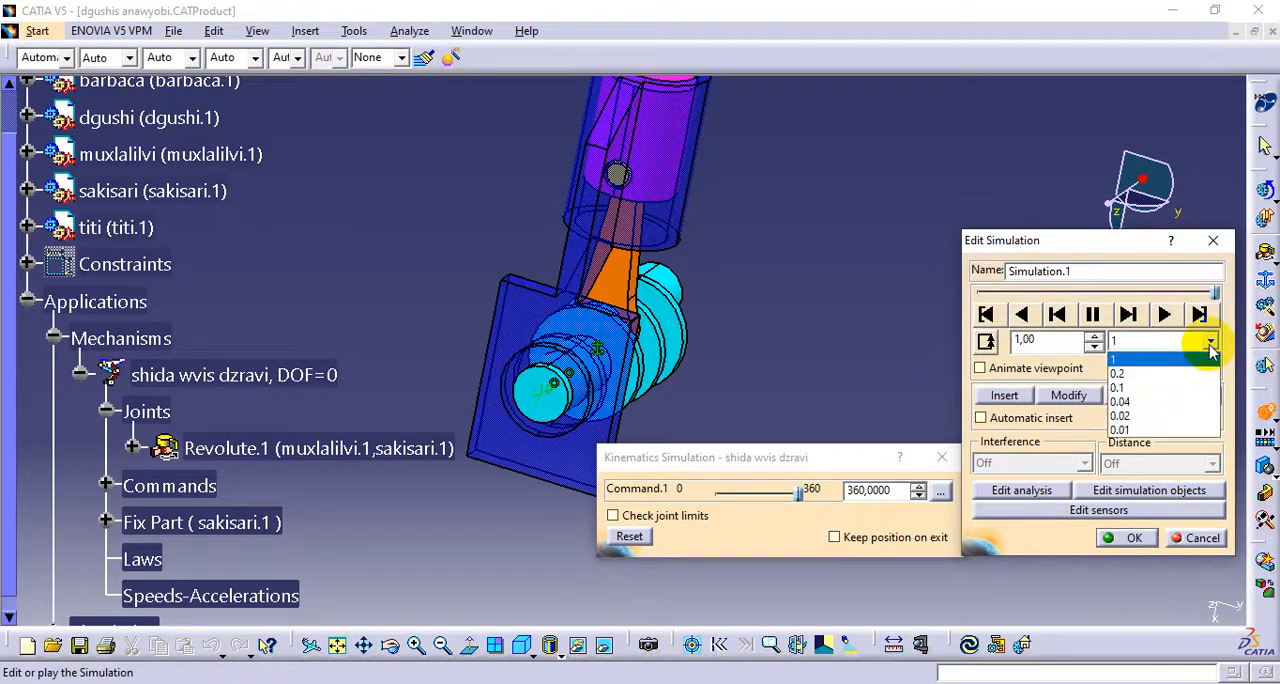
left_click(1173, 424)
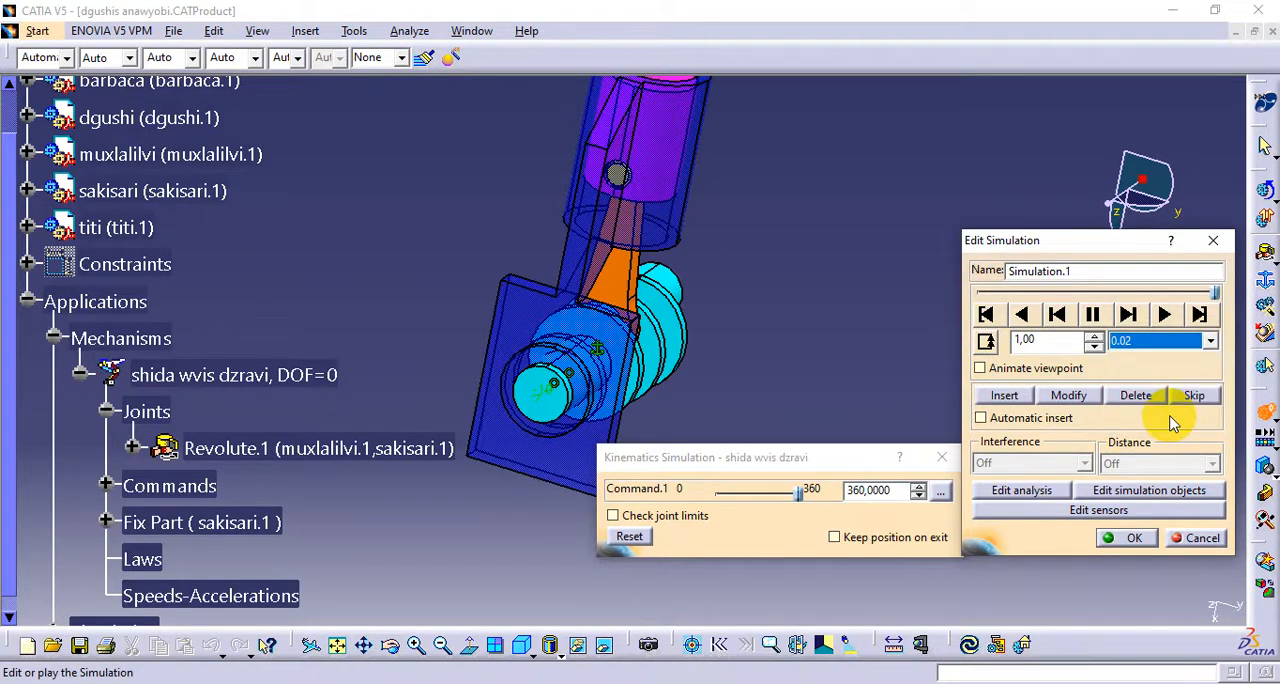
left_click(1164, 314)
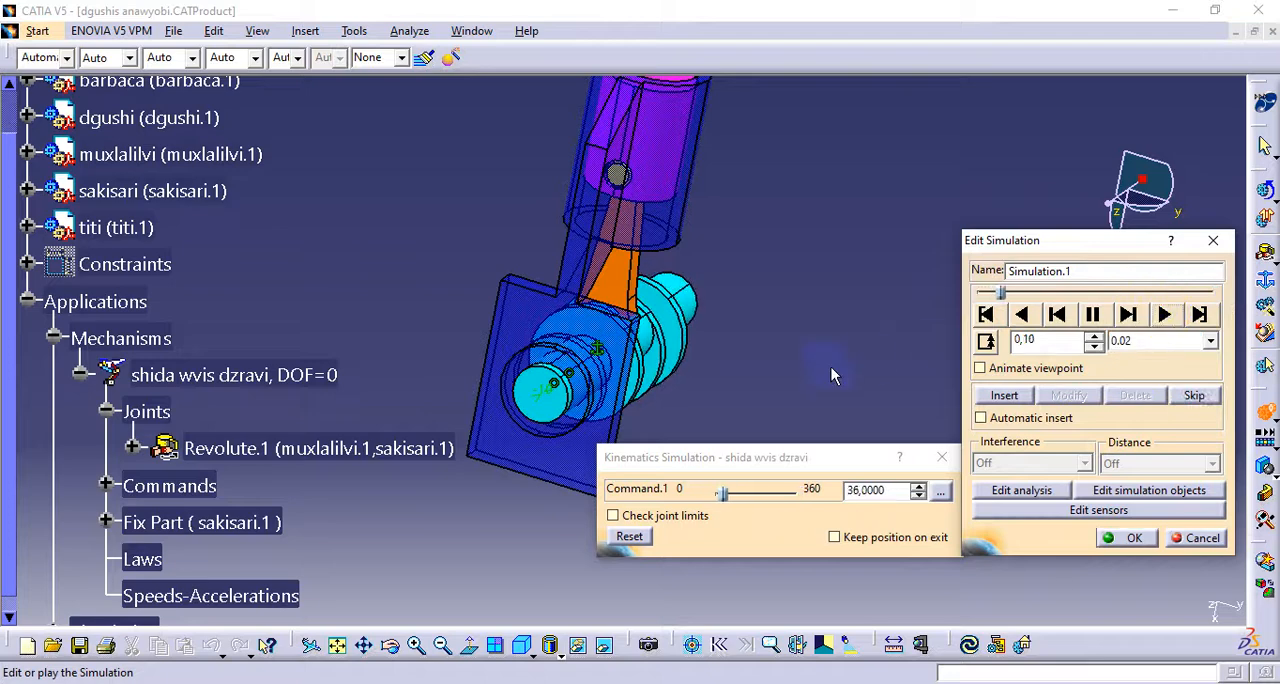
middle_click_drag(615, 352, 371, 394)
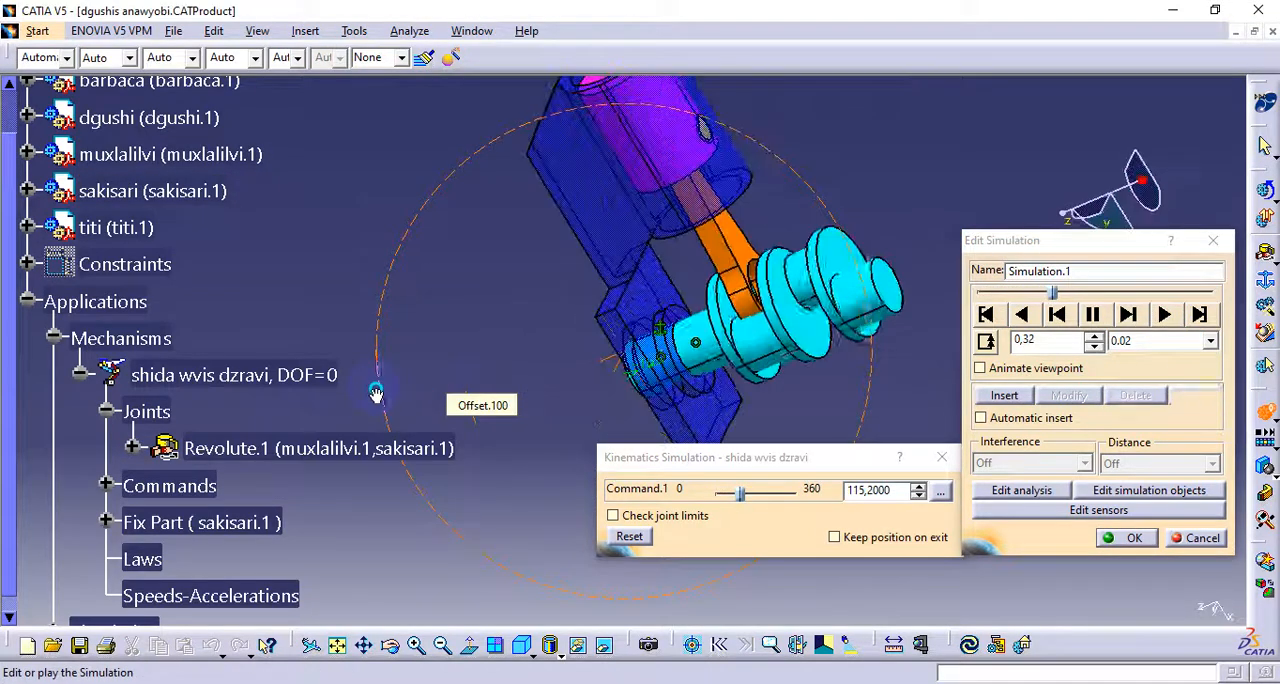
middle_click_drag(573, 395, 678, 367)
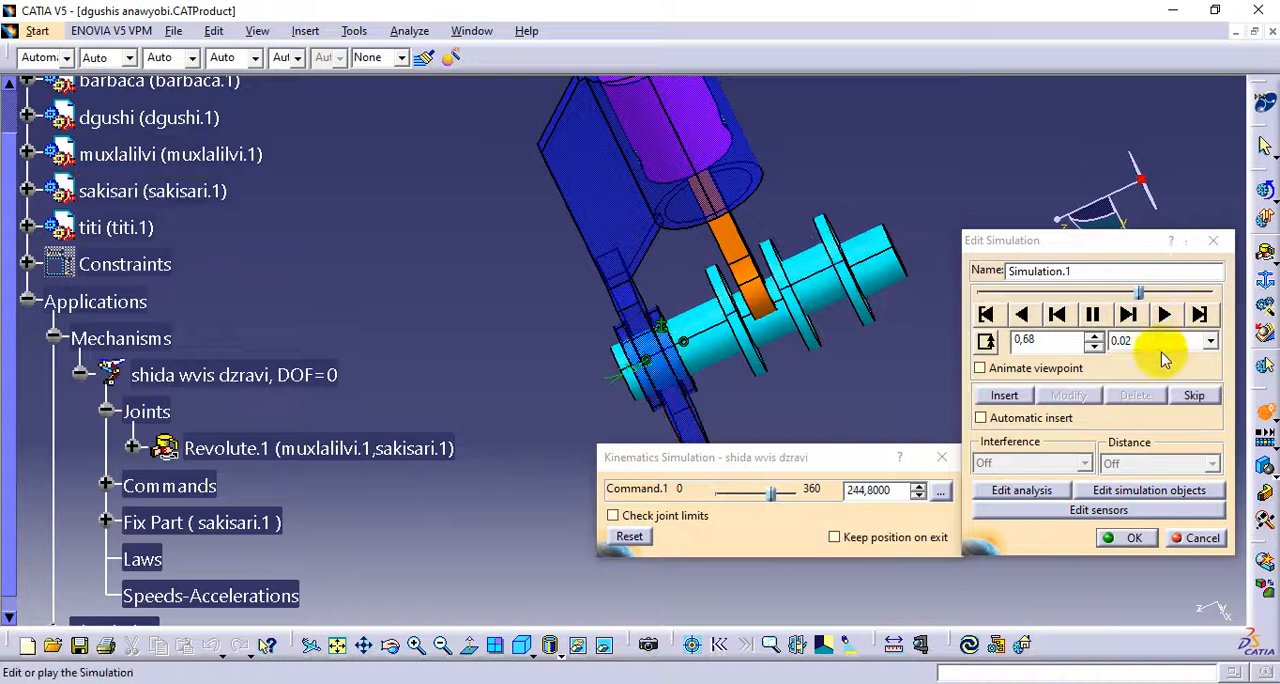
Compare playback at interpolation steps of 0.04, 0.1, 1 and 0.2, pause it, and close the simulation without confirming
left_click(1145, 342)
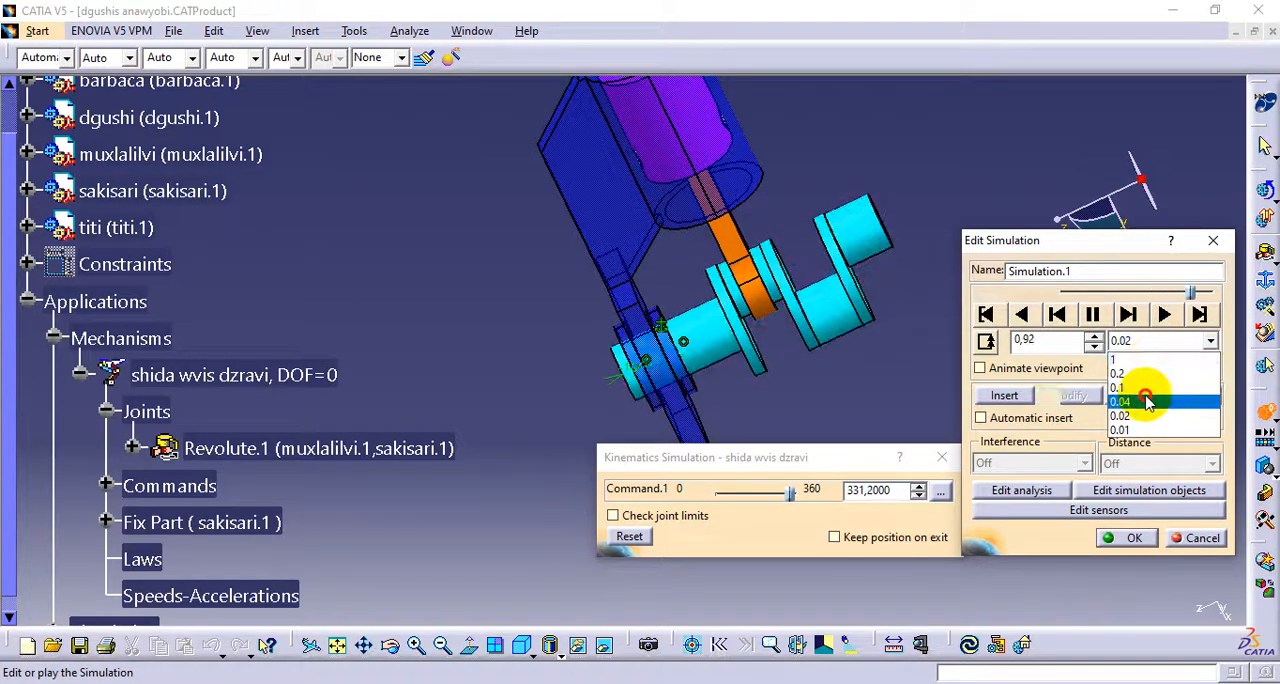
left_click(1147, 401)
left_click(1145, 341)
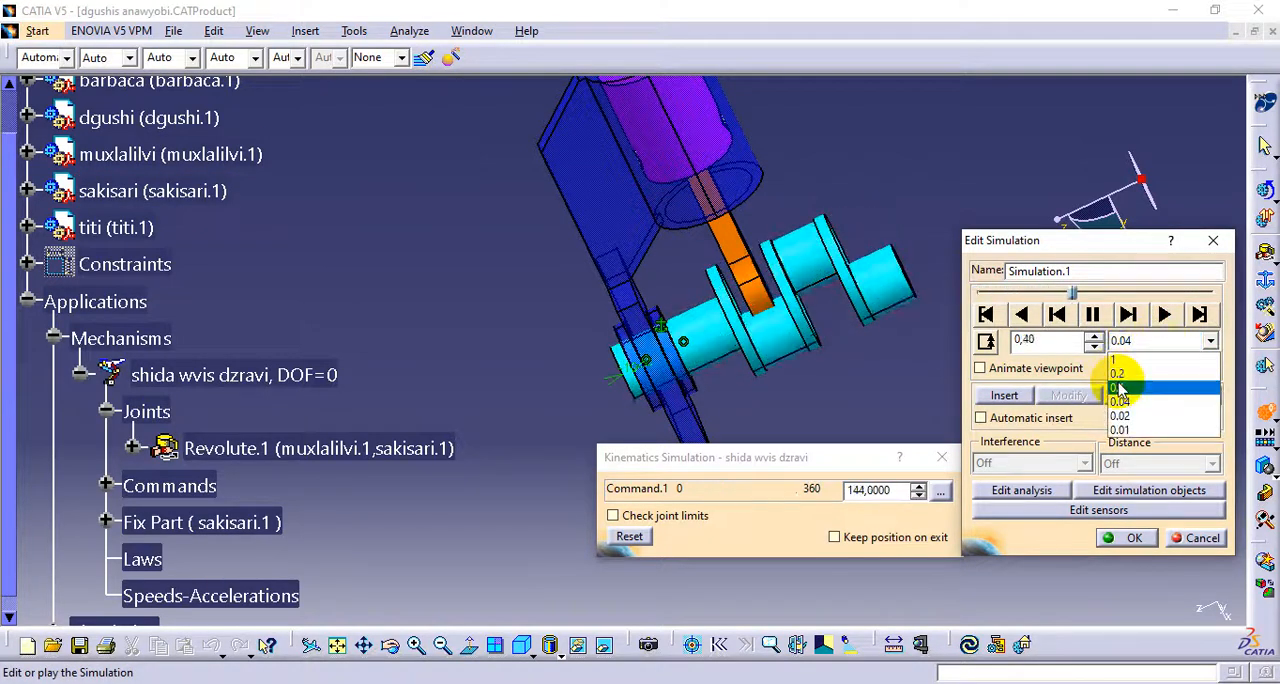
left_click(1117, 386)
left_click(1128, 341)
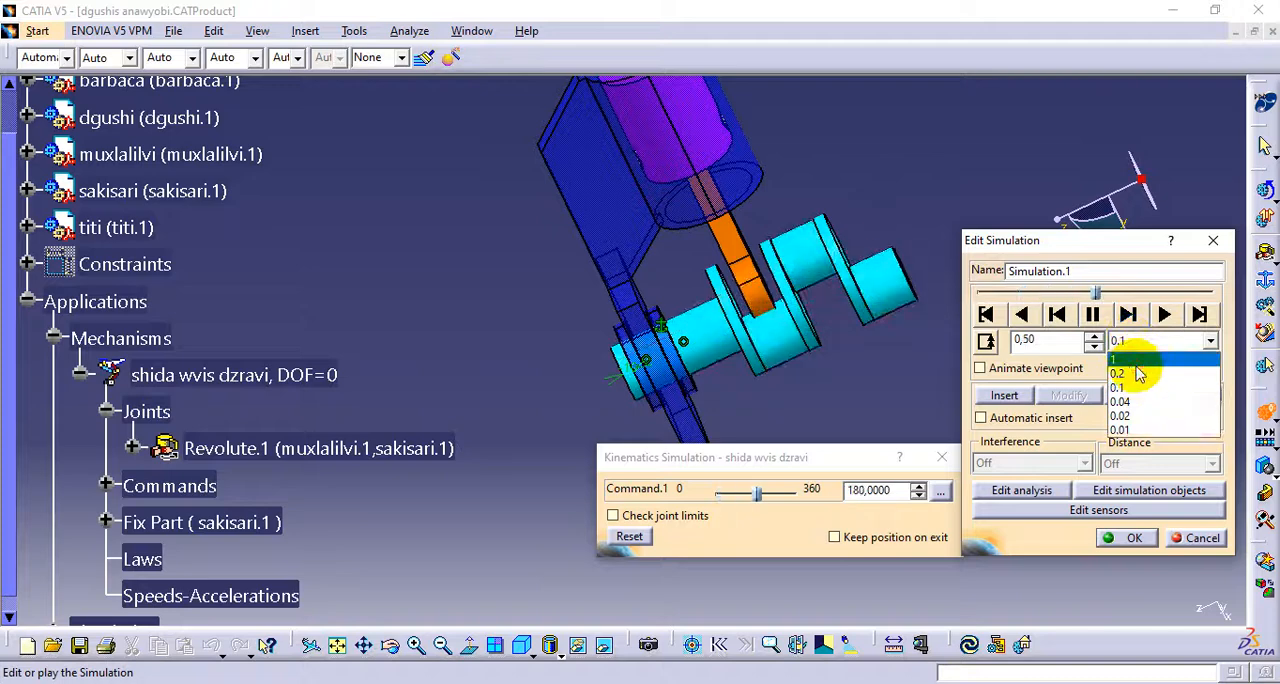
left_click(1132, 360)
left_click(1119, 342)
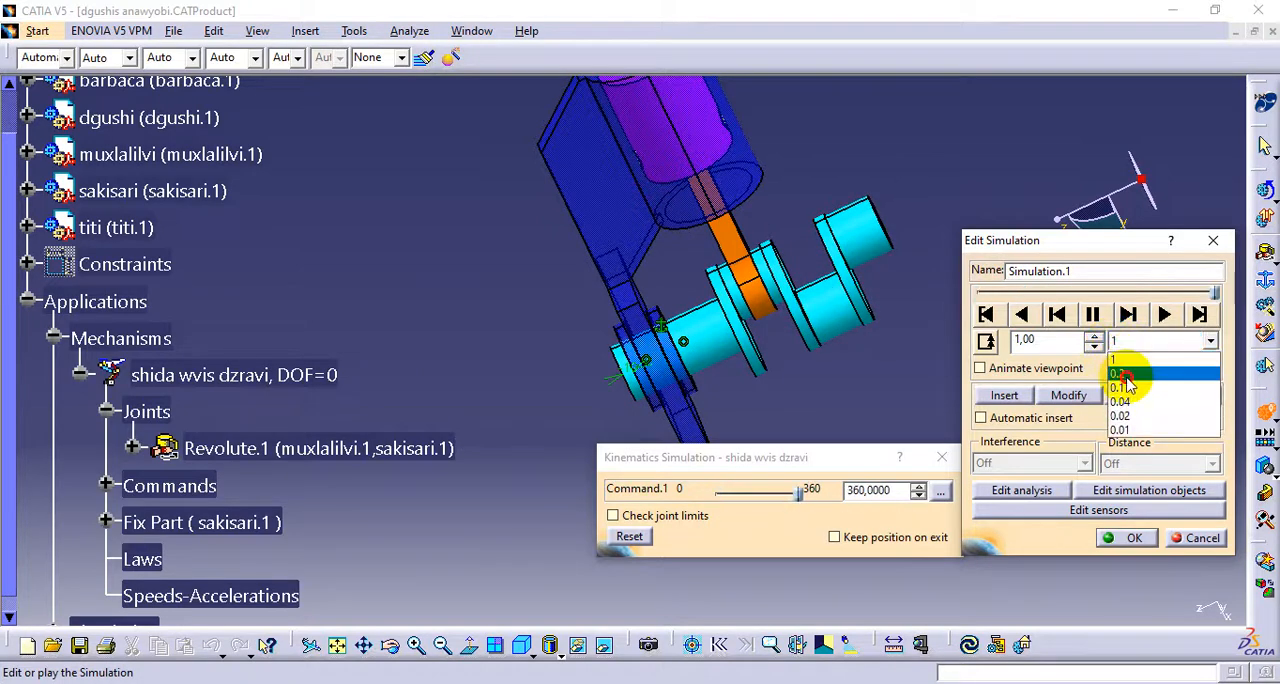
left_click(1128, 374)
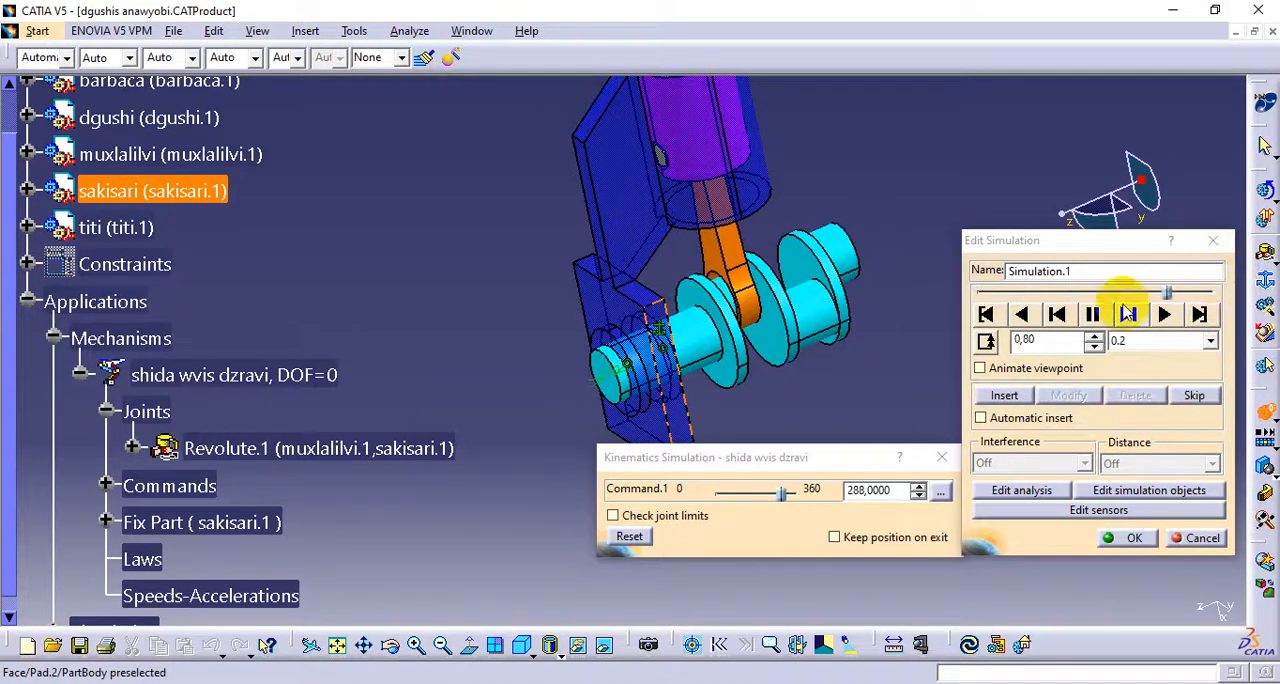
left_click(1092, 317)
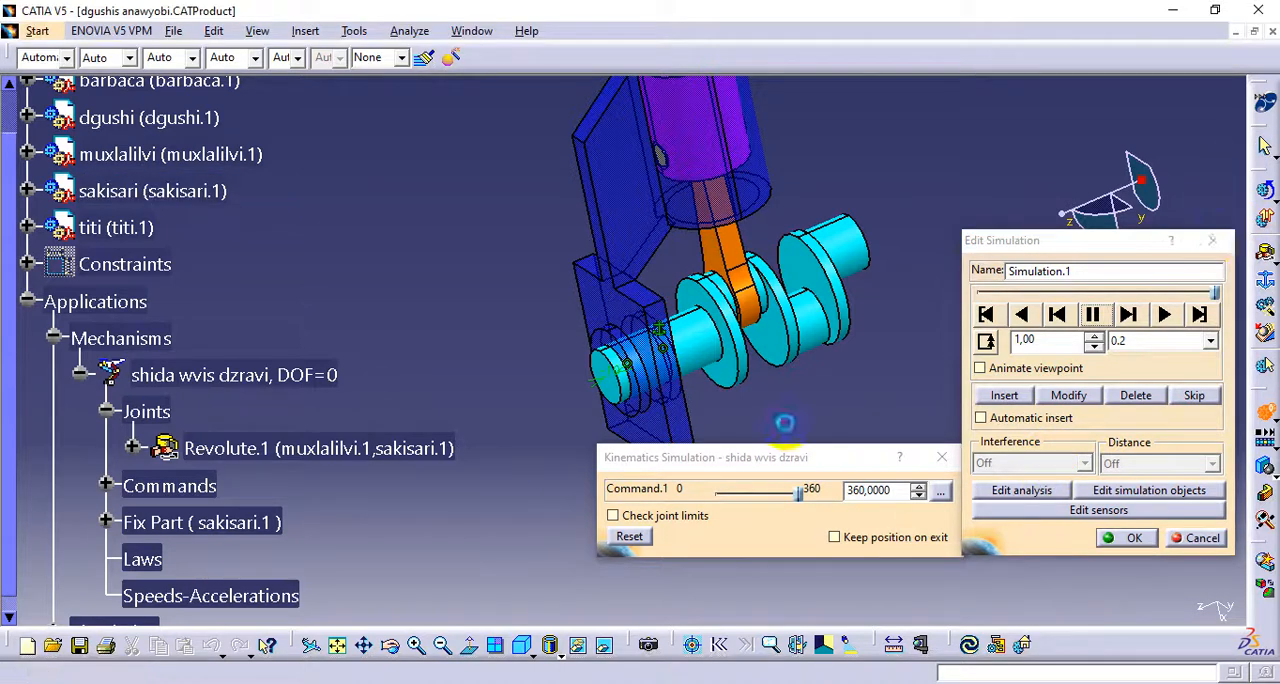
left_click(1213, 240)
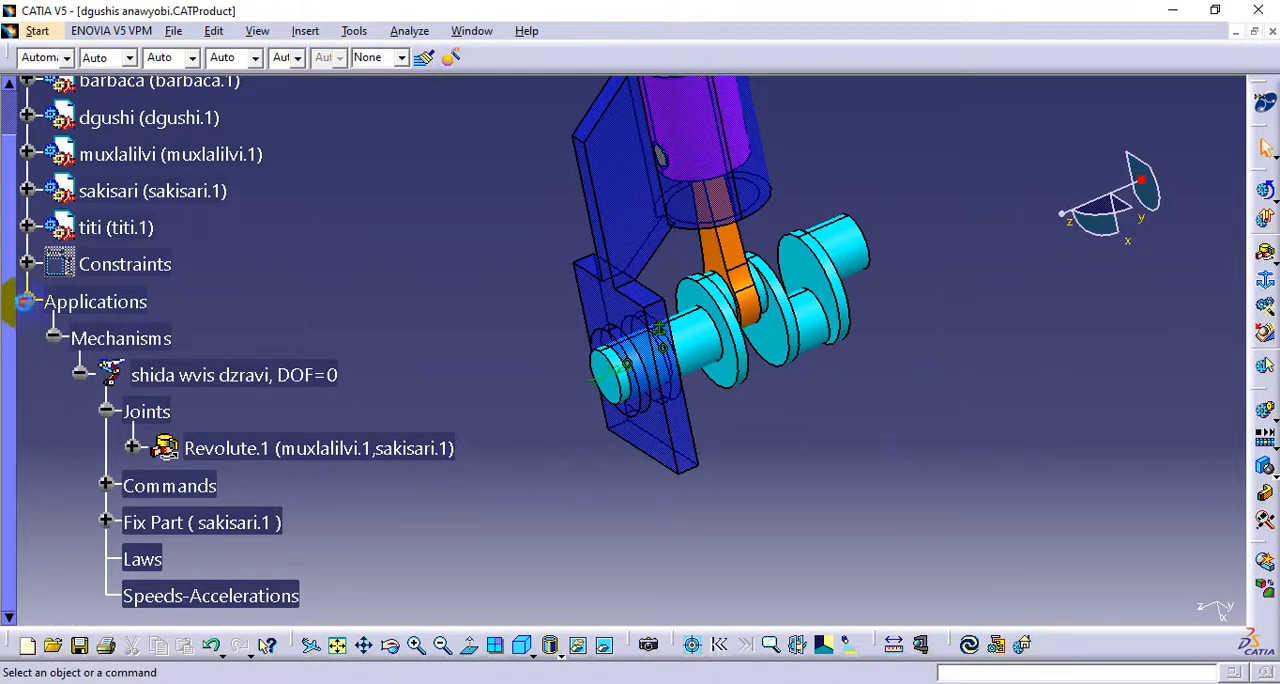
Start a revolute joint in the shida wvis dzravi mechanism using the barbaca rod's lower bore axis and the muxlalilvi crankpin axis as lines
left_click(27, 301)
middle_click(670, 345)
middle_click_drag(568, 475, 634, 466)
left_click(1032, 487)
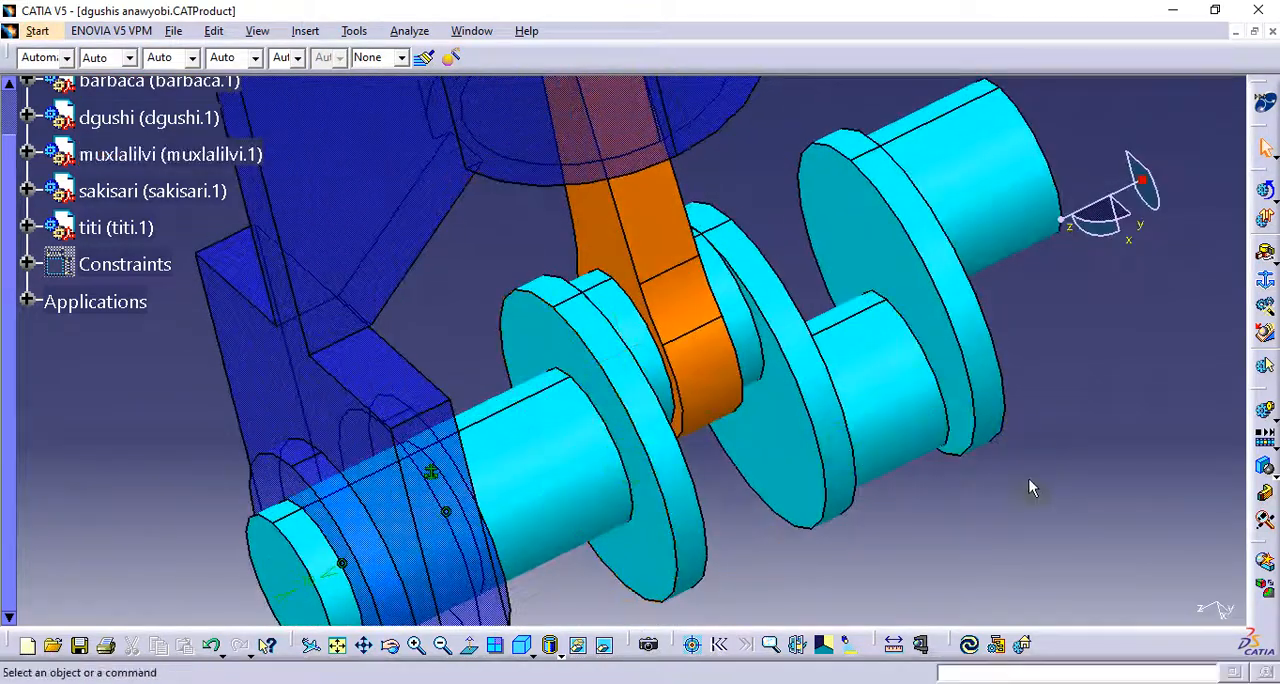
left_click(1264, 268)
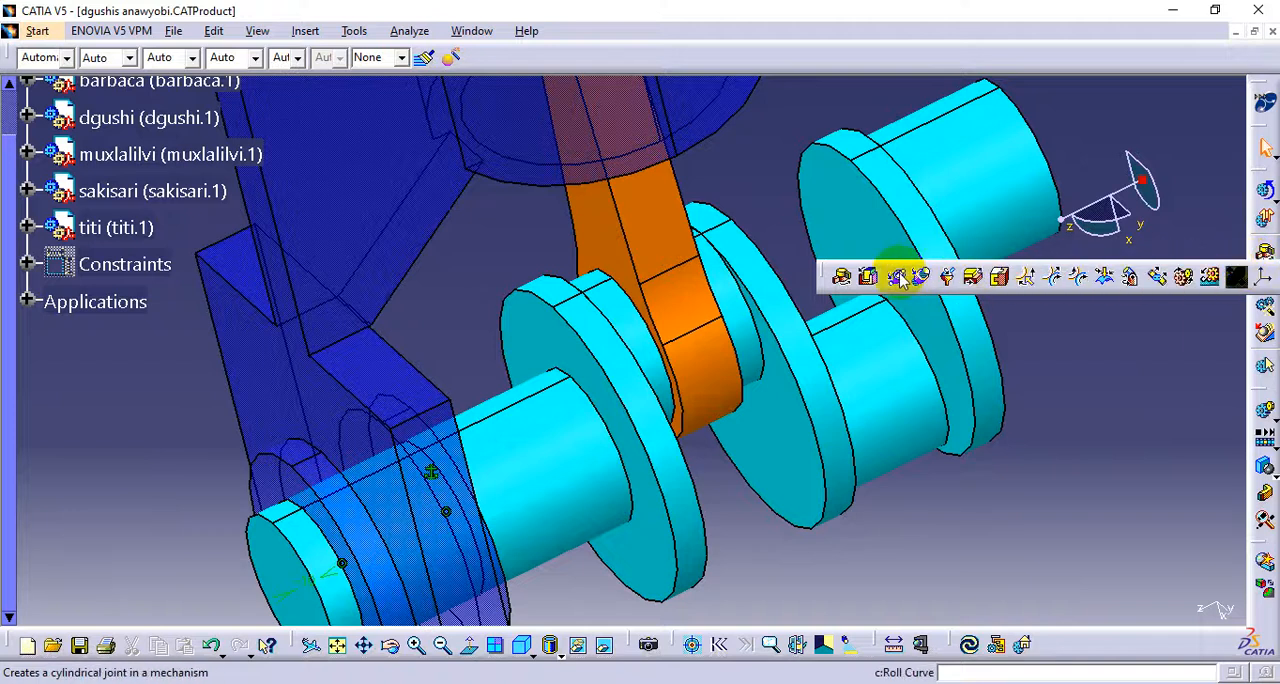
left_click(843, 282)
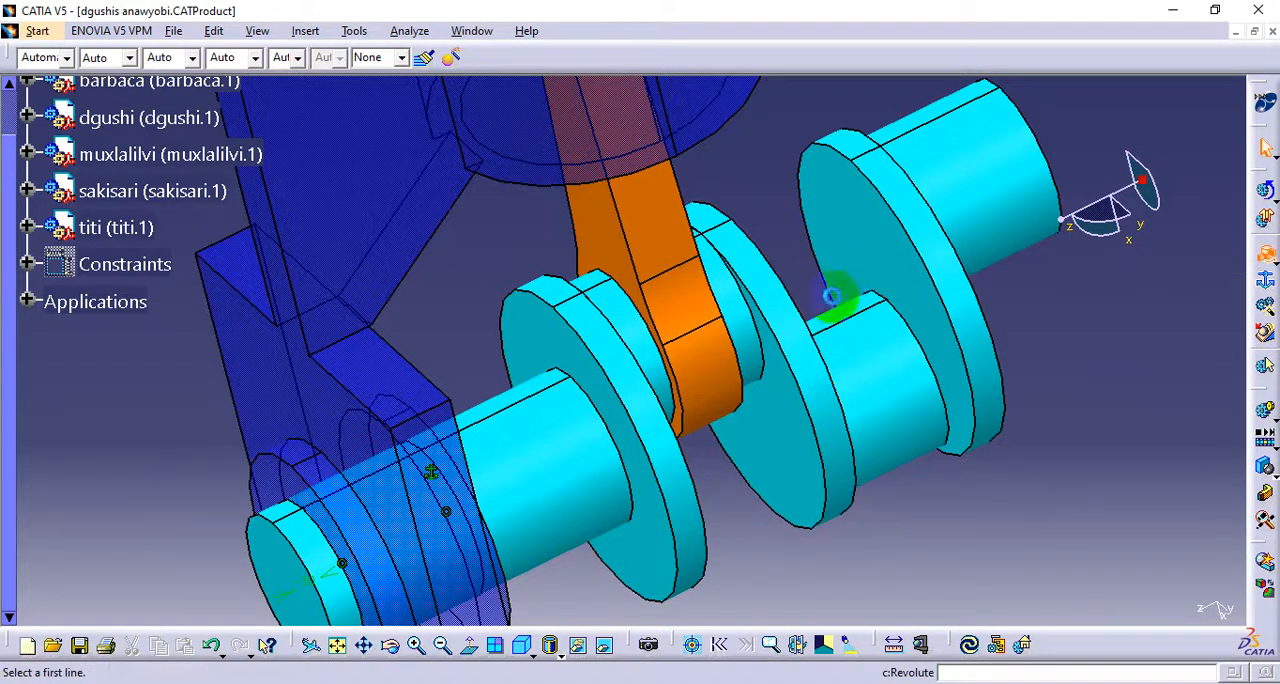
middle_click_drag(410, 448, 288, 408)
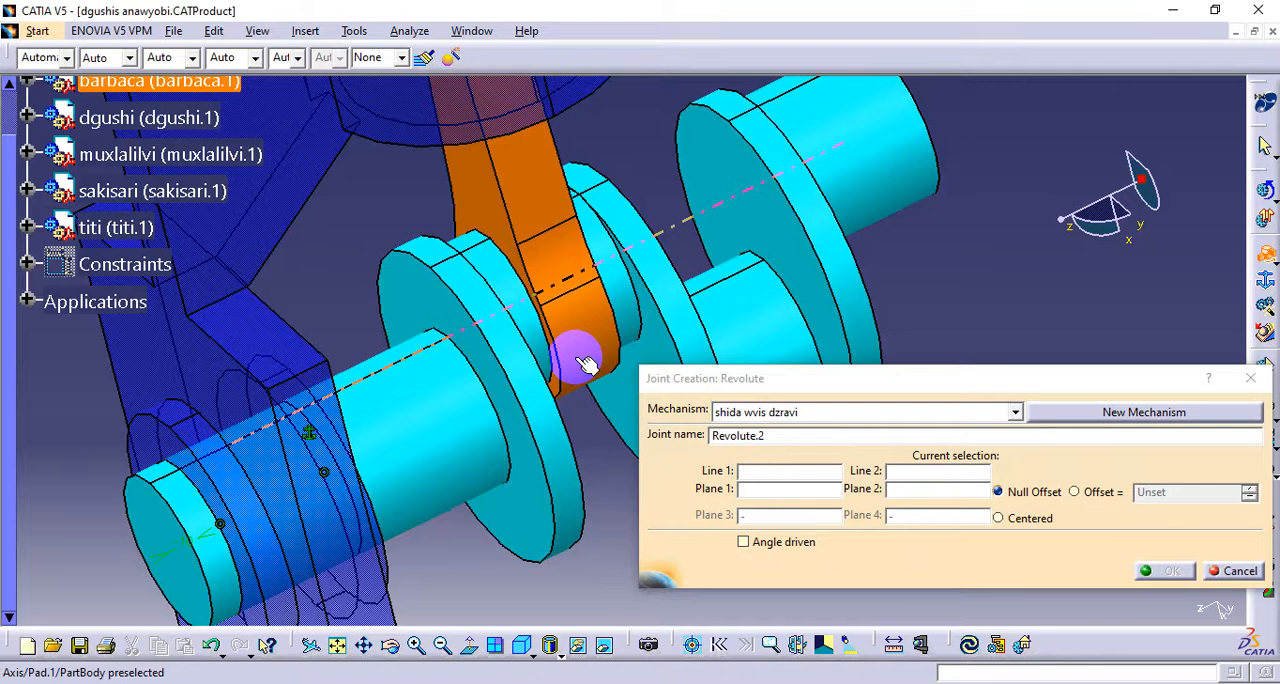
mouse_move(589, 434)
middle_mouse_down()
mouse_move(571, 480)
mouse_move(509, 457)
mouse_move(590, 422)
middle_mouse_up()
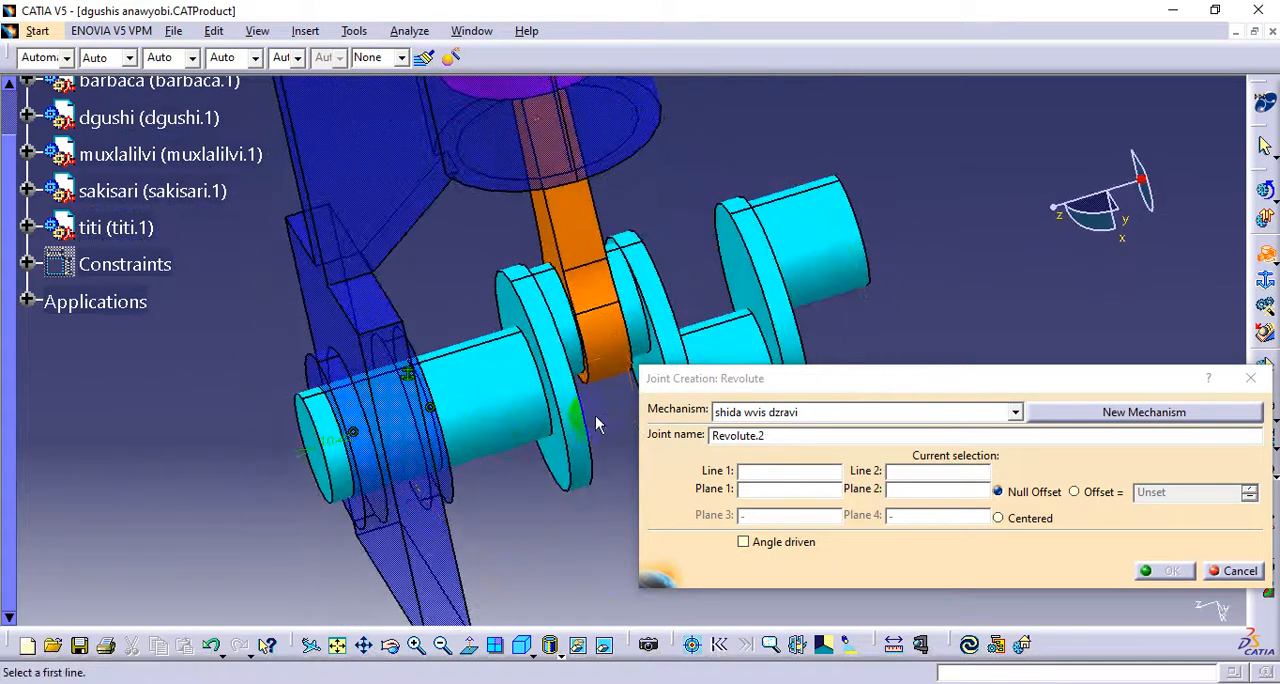
left_click(600, 363)
middle_click_drag(516, 508, 537, 443)
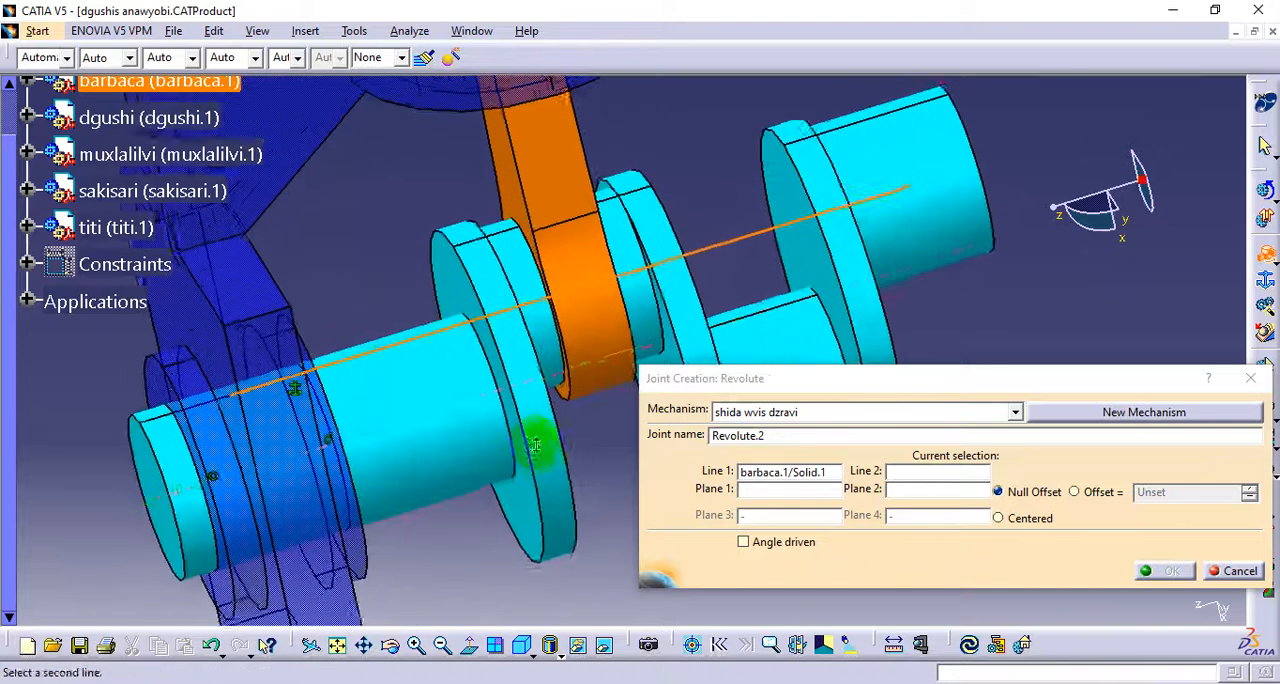
left_click(522, 276)
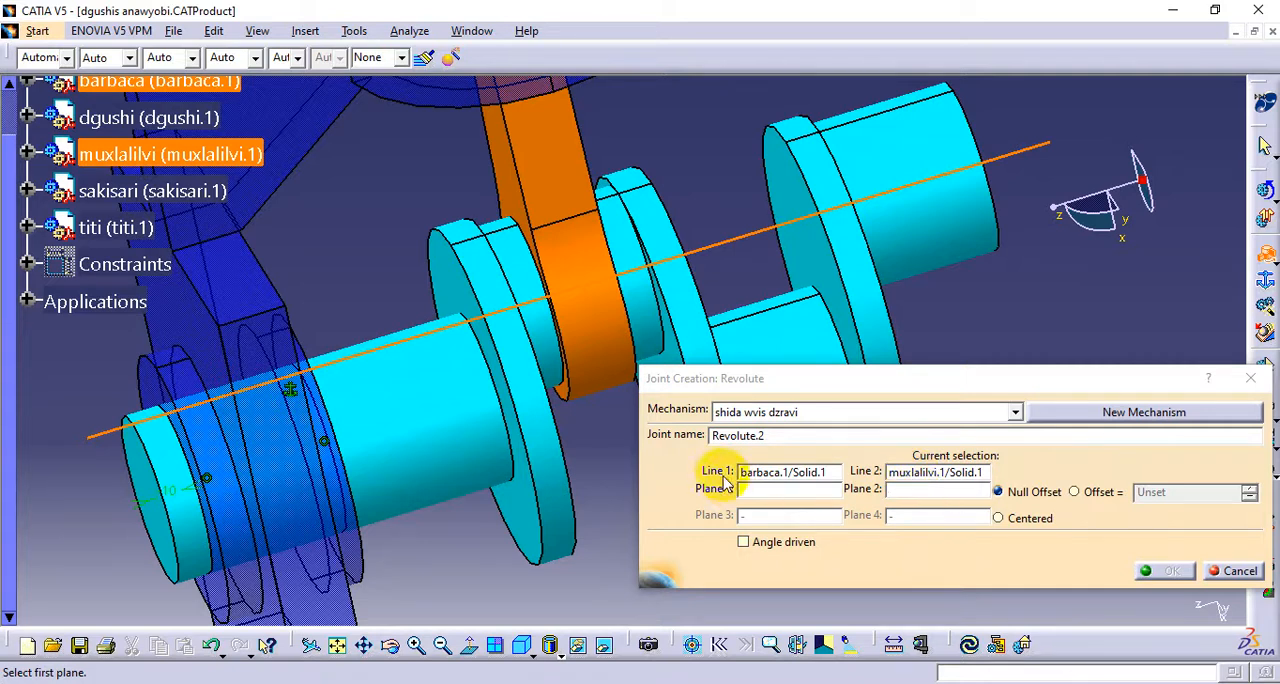
Choose the muxlalilvi crank web's inner face as the joint's first plane and the barbaca rod's flat side face as its second
left_click(770, 488)
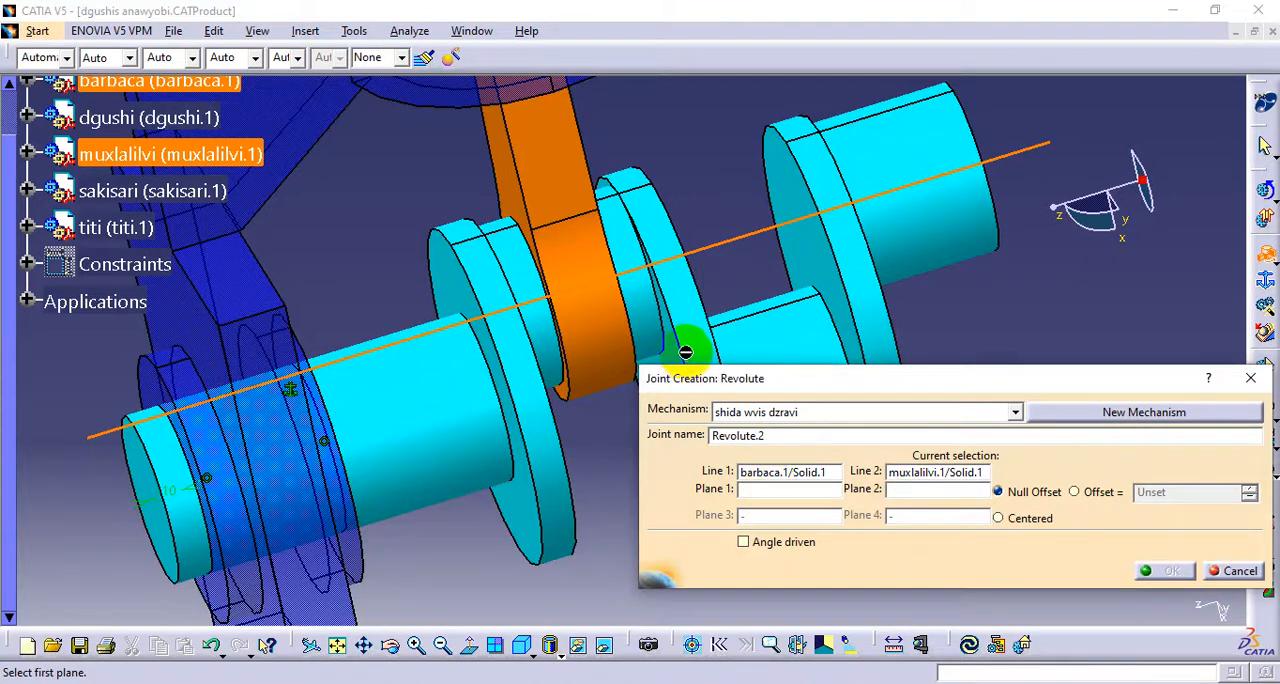
left_click(579, 257)
middle_click_drag(579, 257, 510, 348)
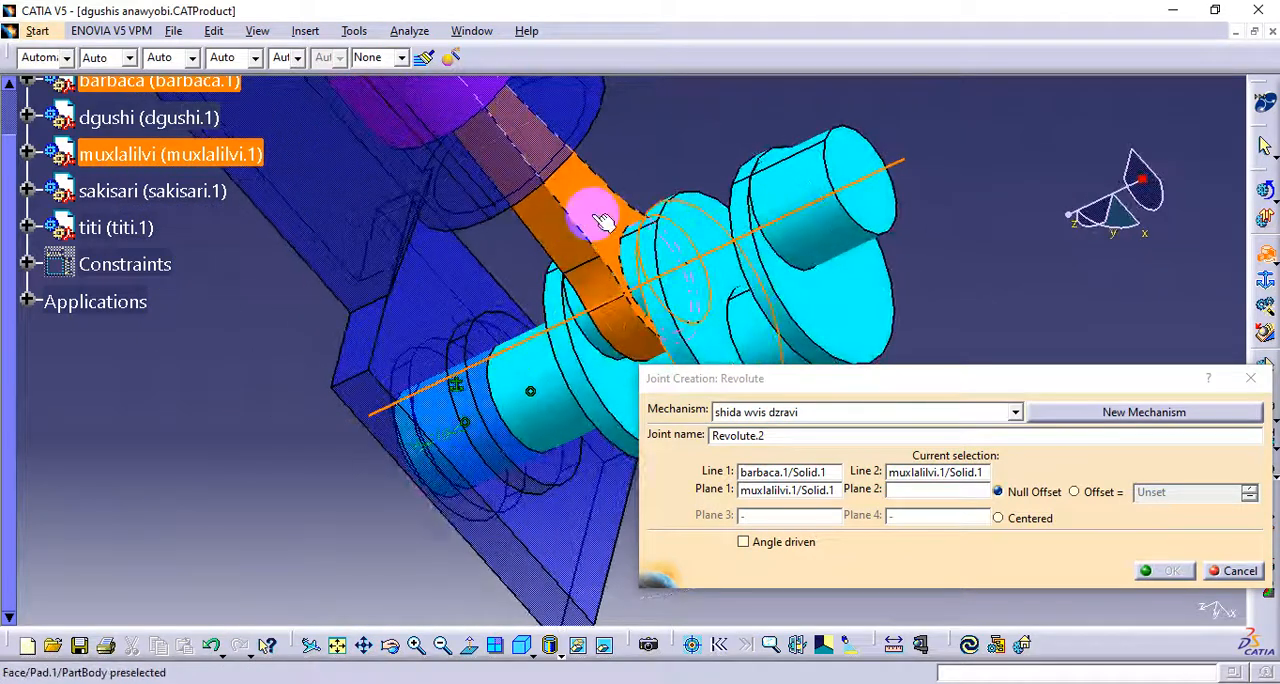
middle_click_drag(607, 220, 747, 255)
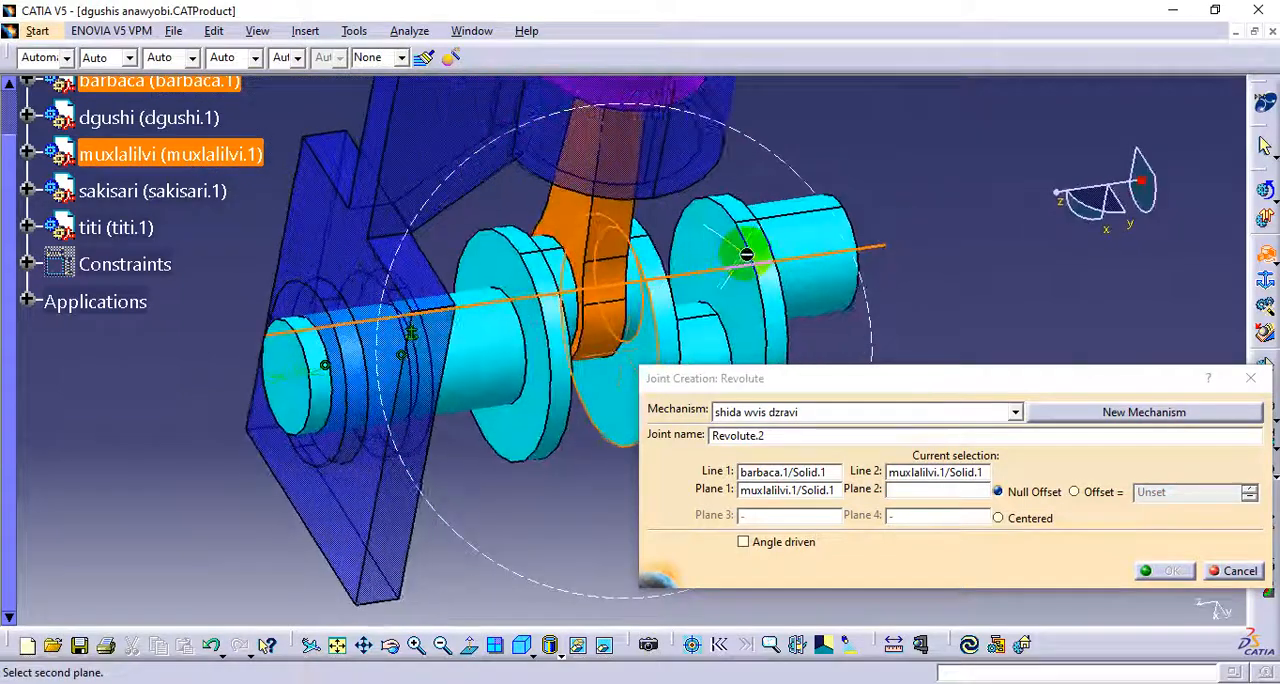
mouse_move(589, 362)
middle_mouse_down()
mouse_move(437, 366)
mouse_move(597, 384)
middle_mouse_up()
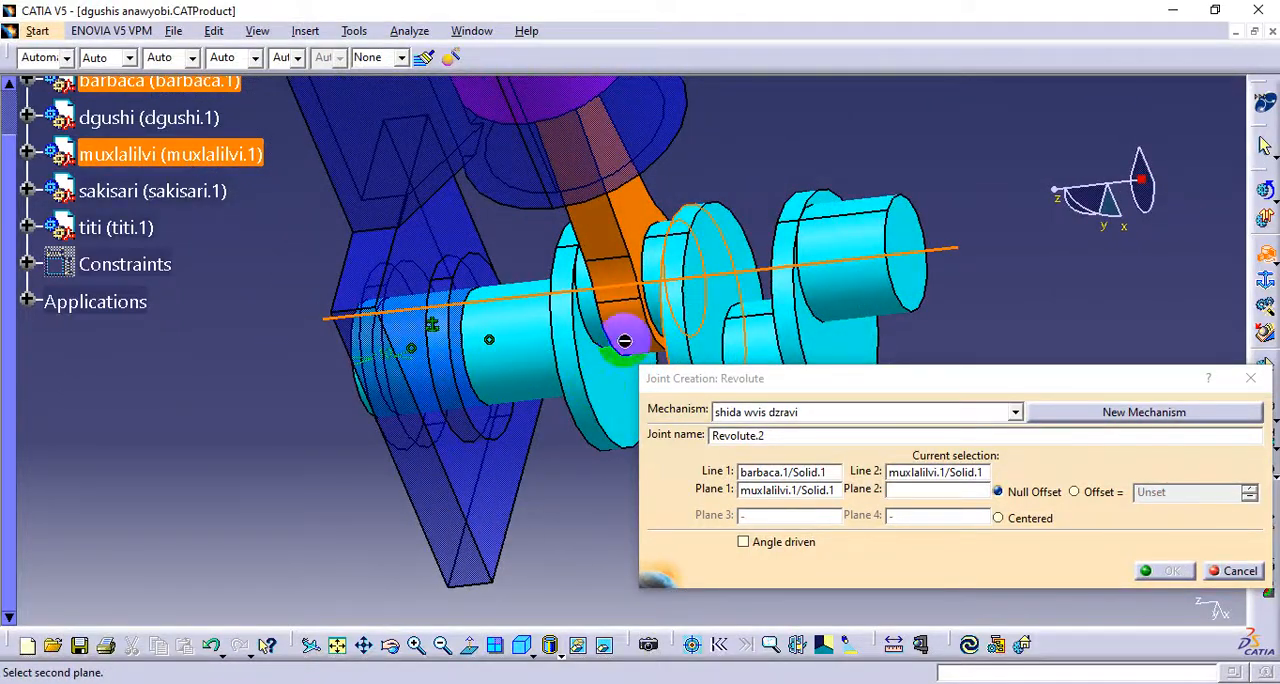
middle_click_drag(519, 343, 660, 350)
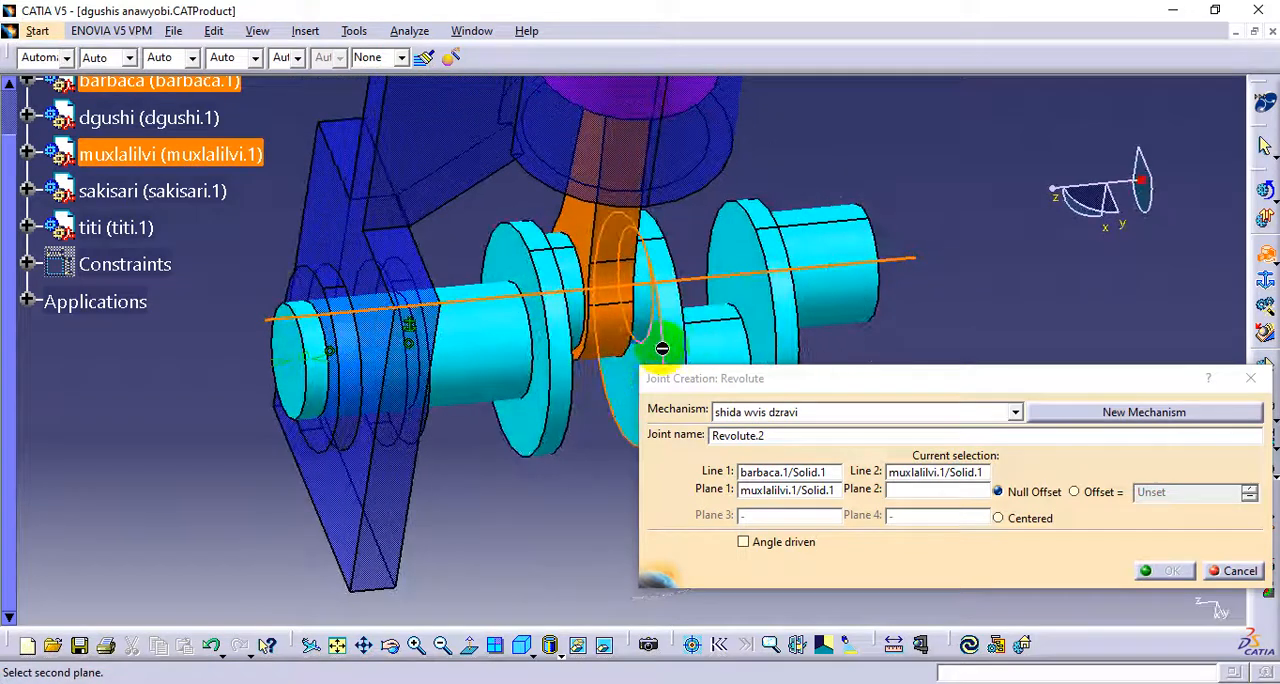
left_click(578, 210)
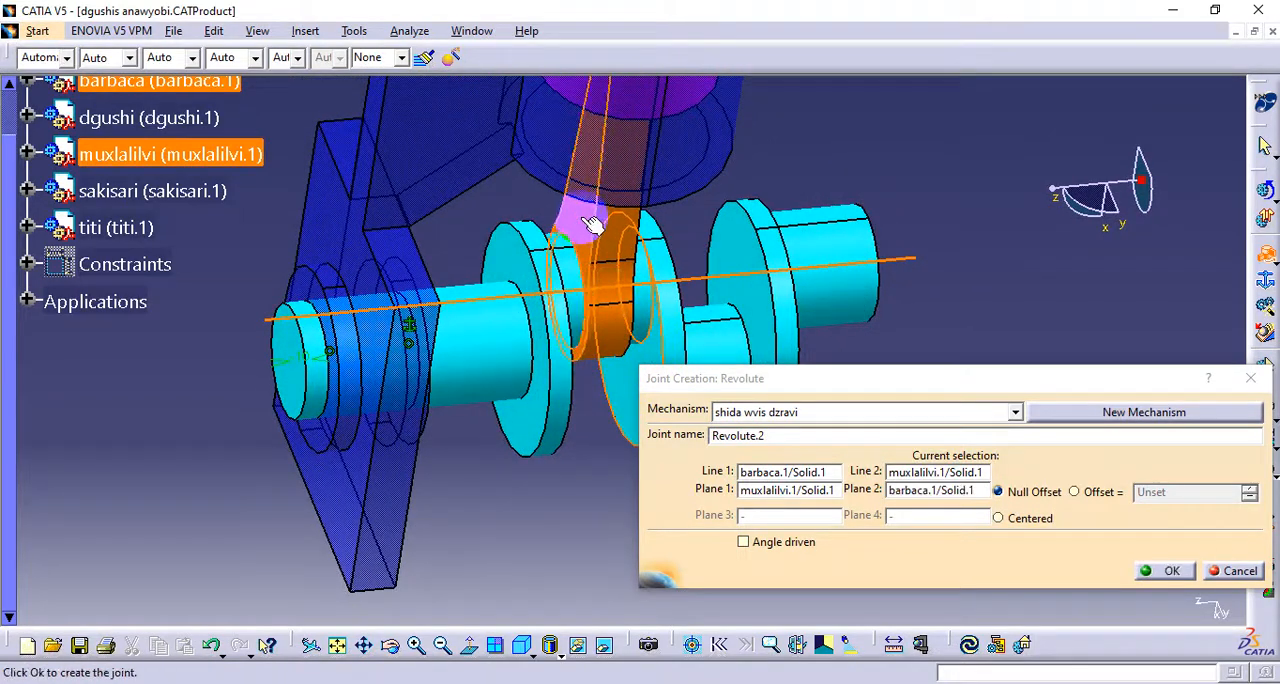
Give the rod-to-crankshaft revolute joint a -30mm offset, make it angle driven, and create it
left_click(1075, 492)
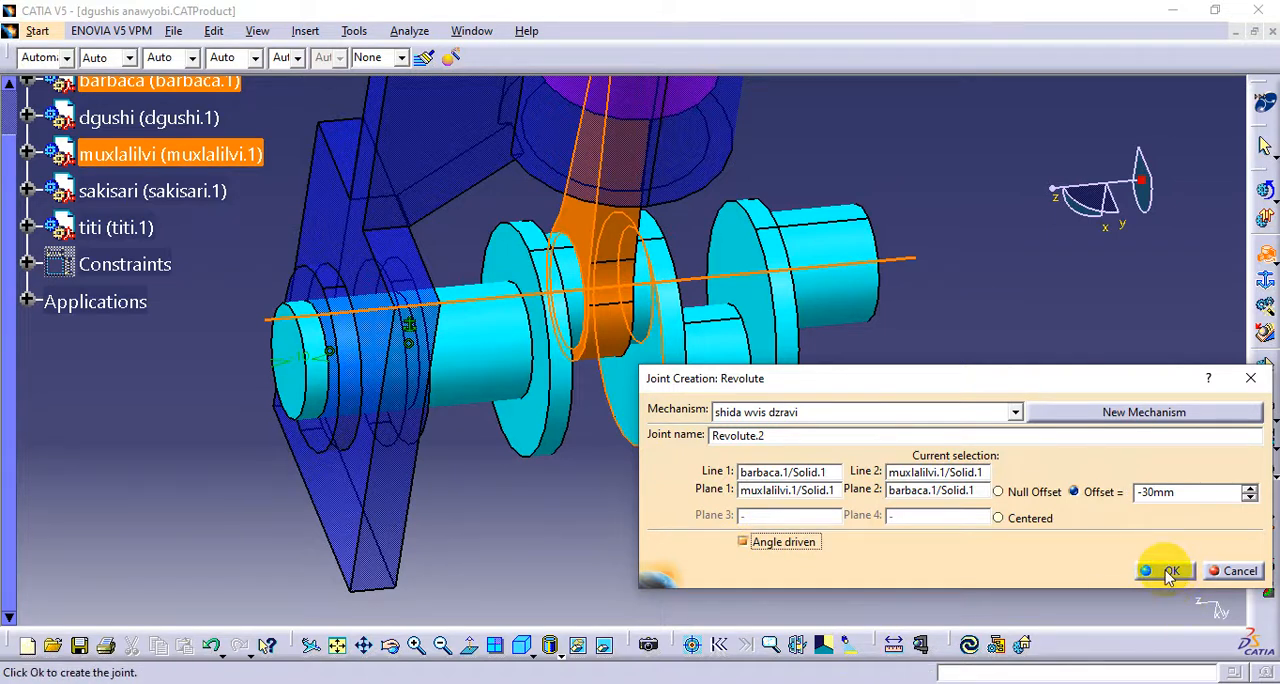
left_click(1168, 573)
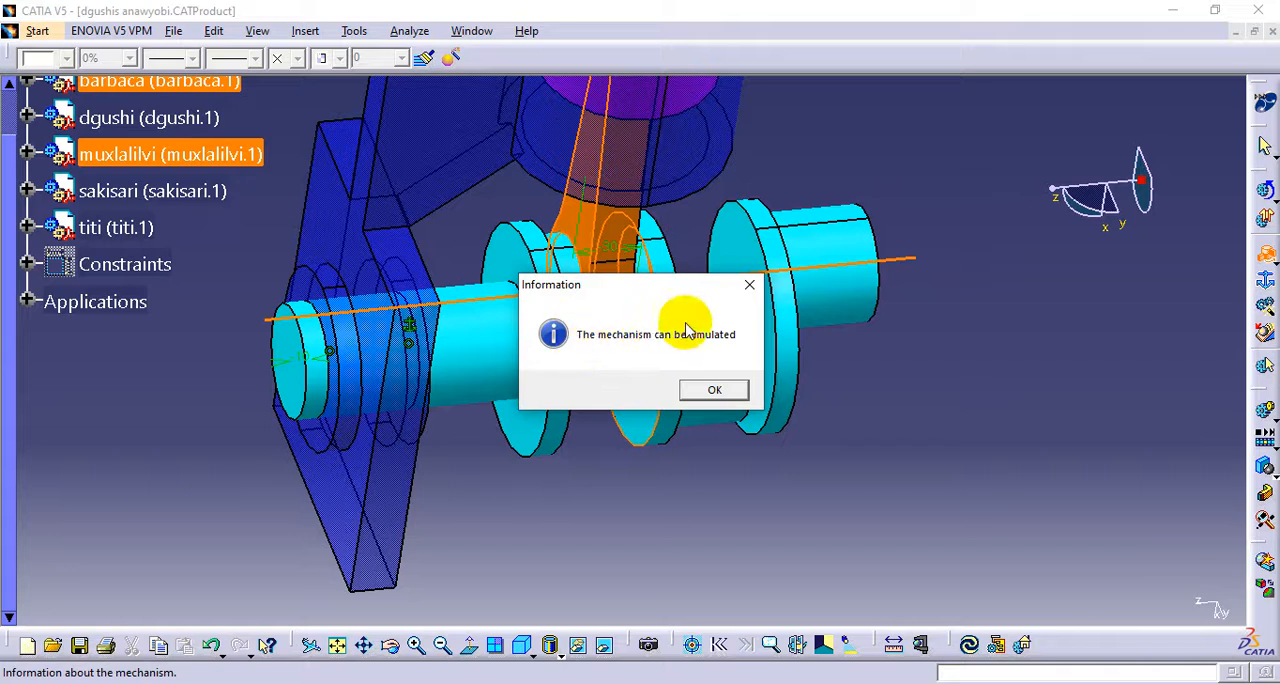
left_click(714, 390)
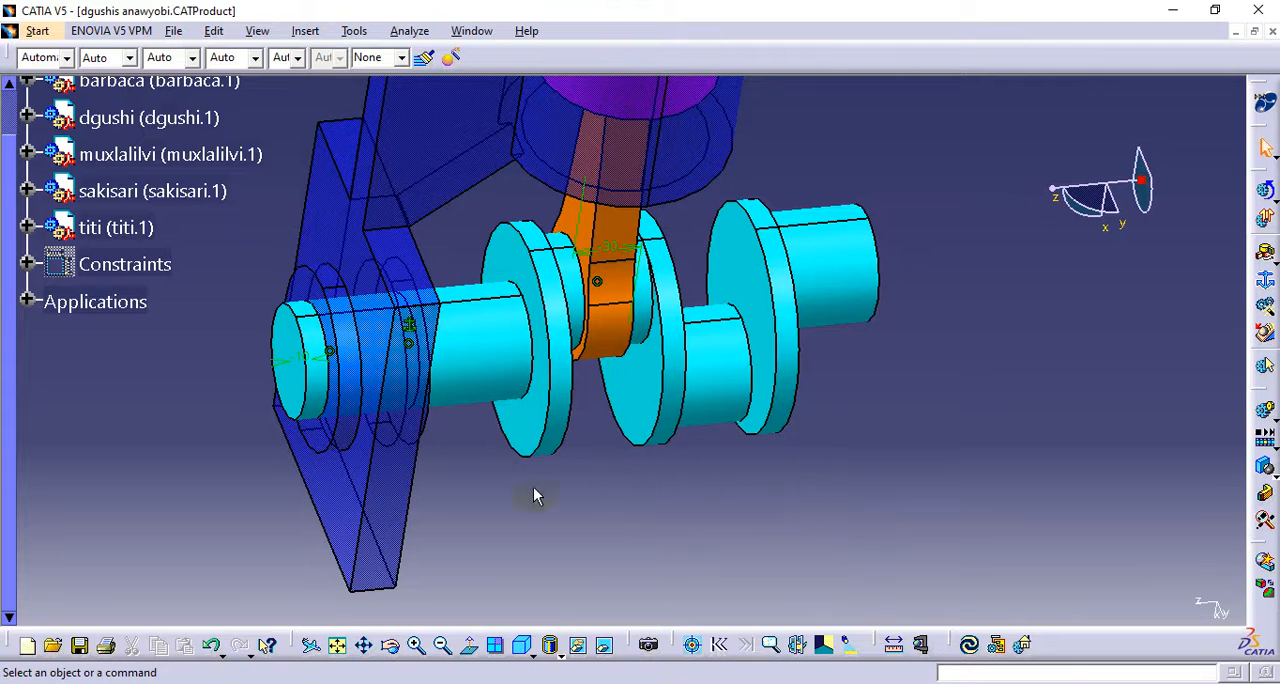
Start a simulation of the shida wvis dzravi mechanism and insert a position with Command.1 at 360 and Command.2 at -360
left_click(1265, 410)
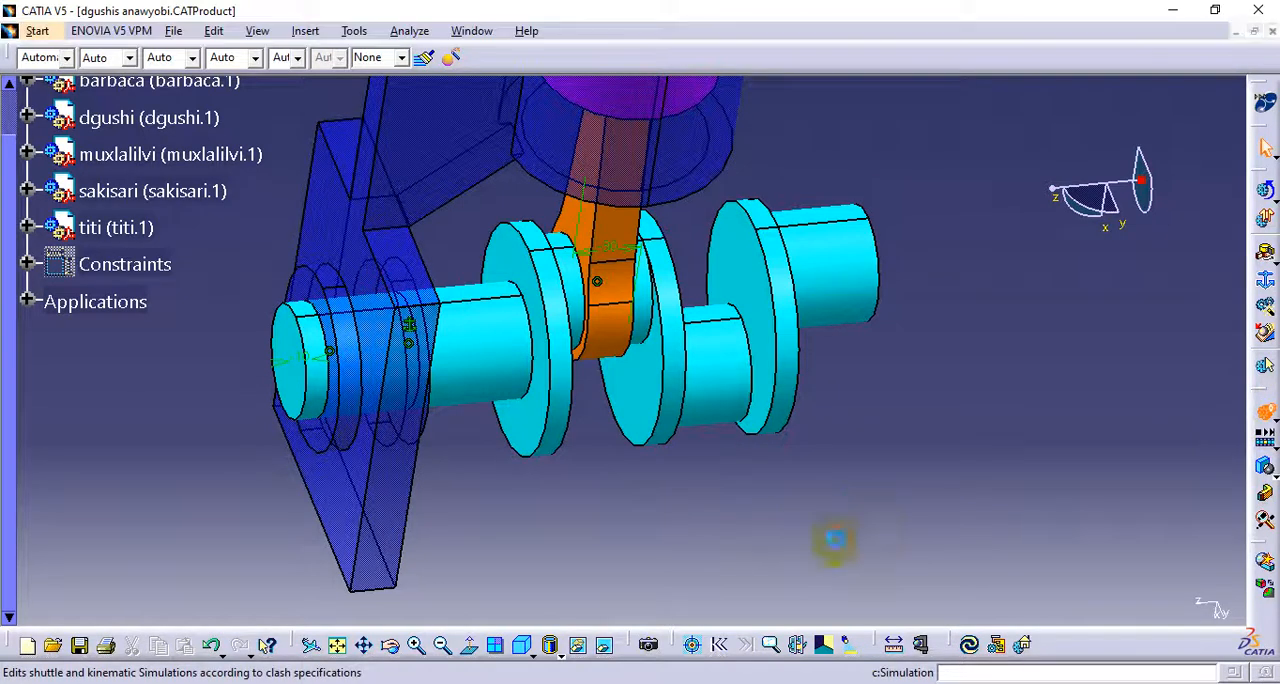
left_click(1005, 379)
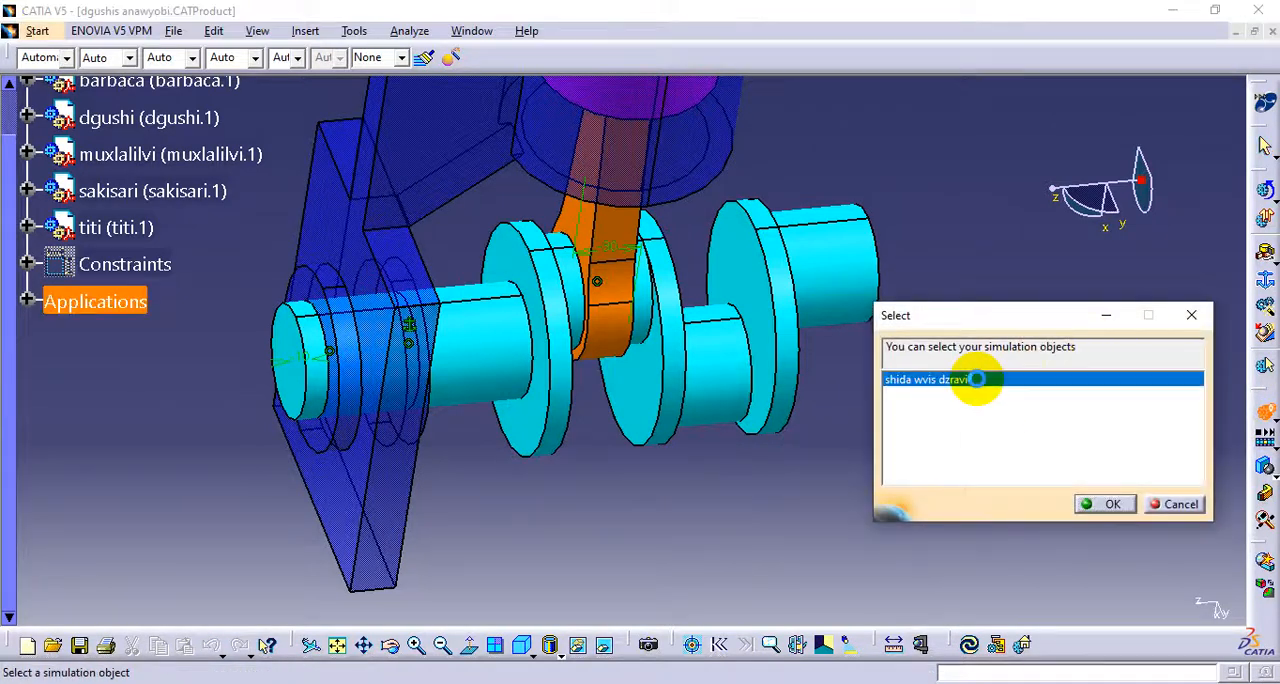
left_click(1100, 503)
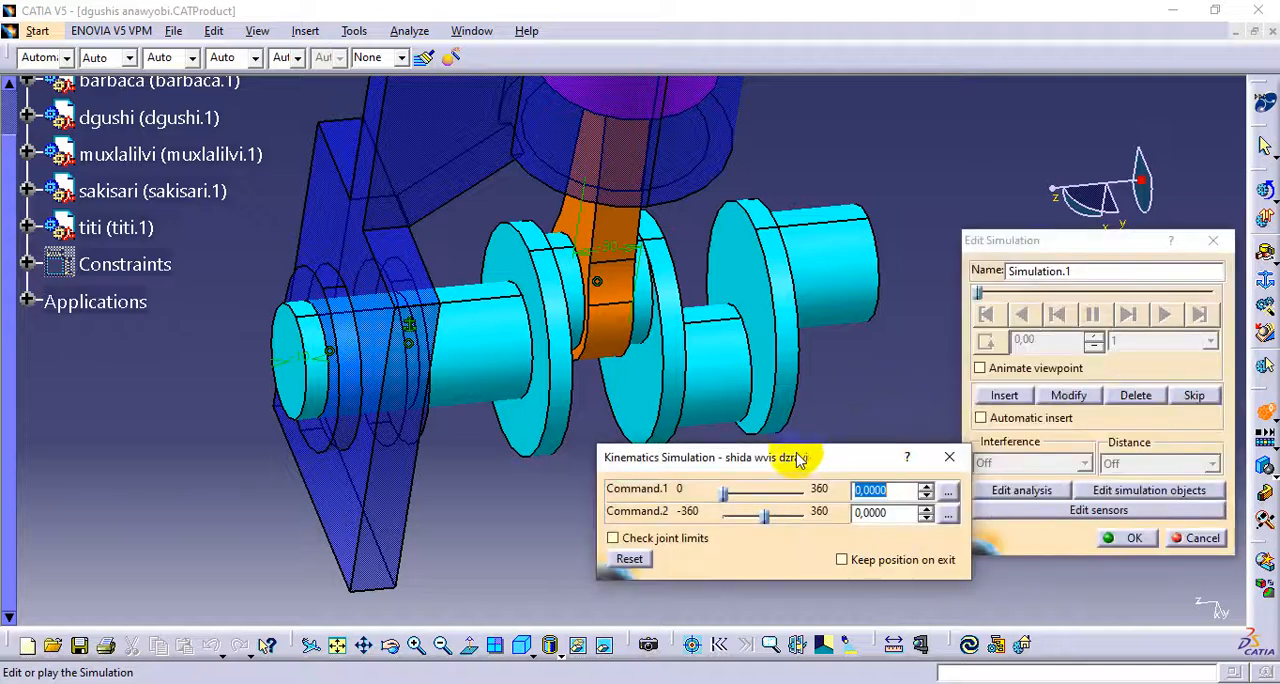
left_click_drag(764, 515, 688, 494)
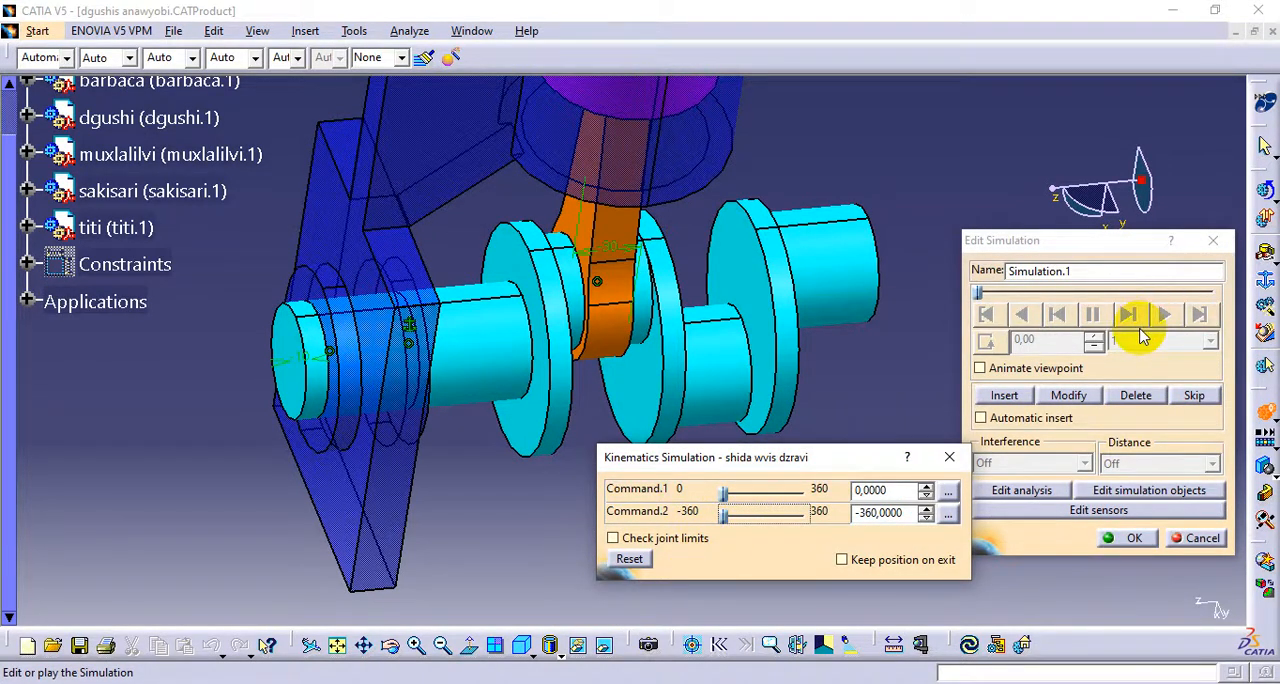
left_click_drag(726, 498, 818, 499)
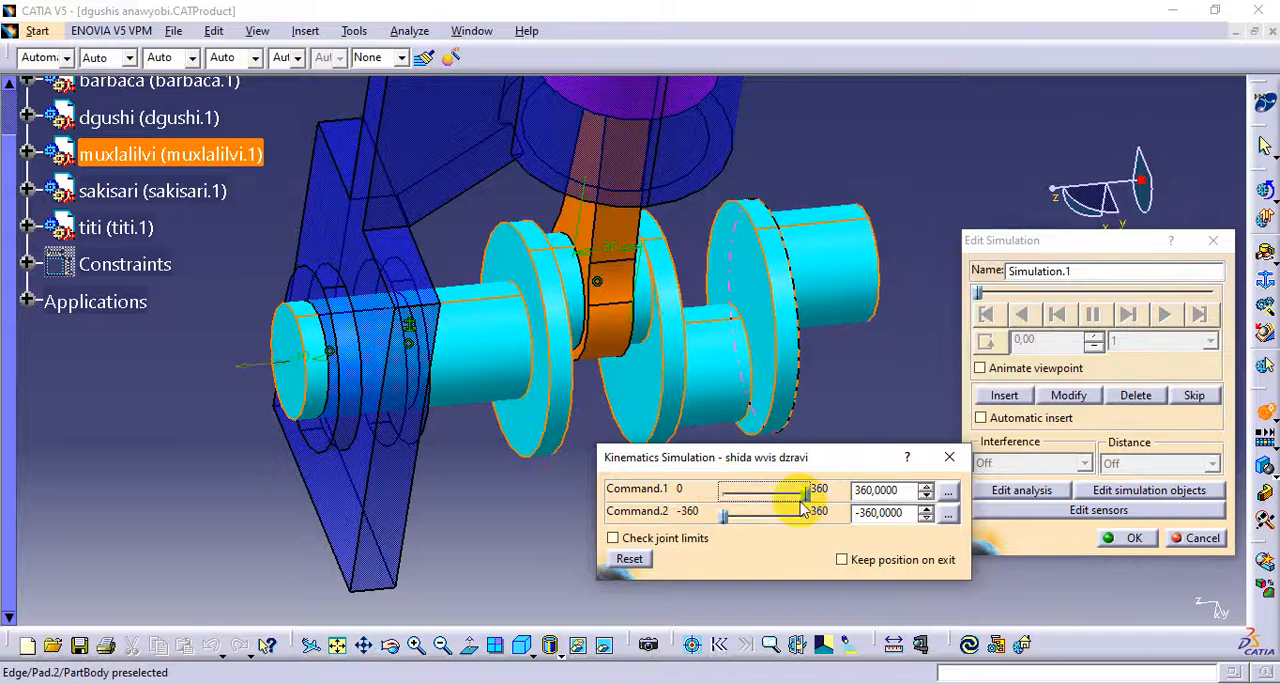
left_click(1004, 395)
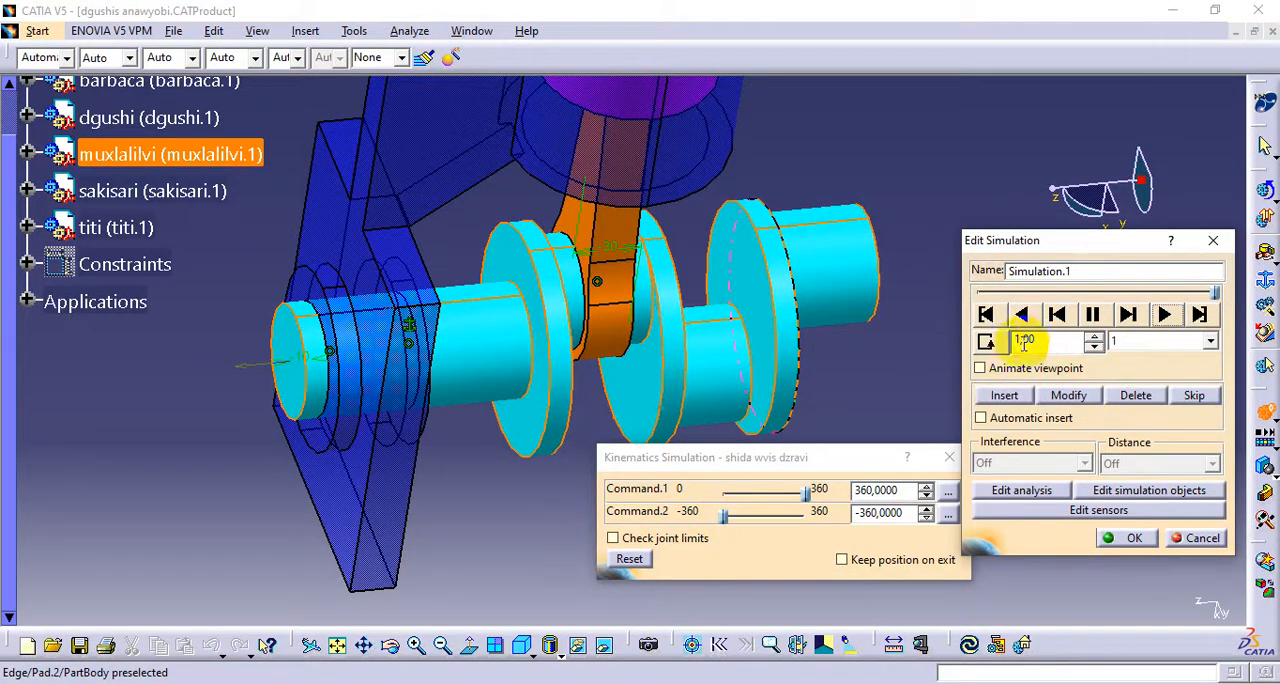
Play the simulation in a loop at a 0.02 interpolation step, watch the rod's motion around the piston, and close it without confirming
left_click(1165, 345)
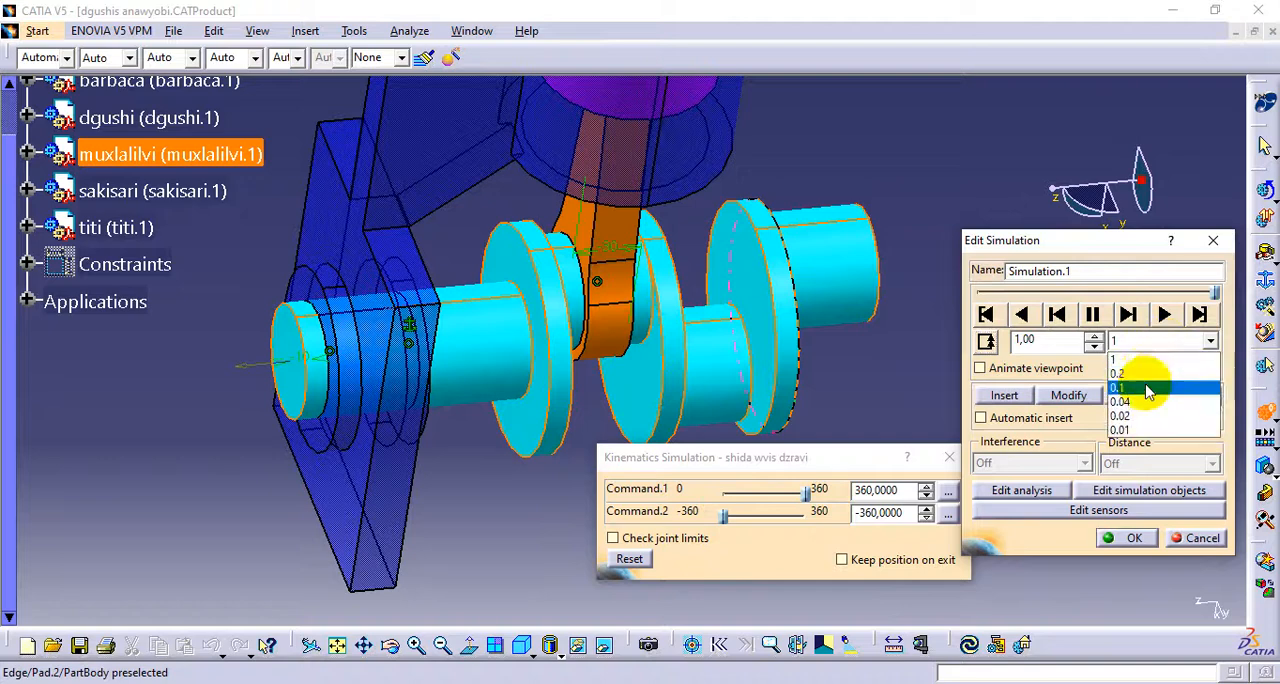
left_click(1144, 416)
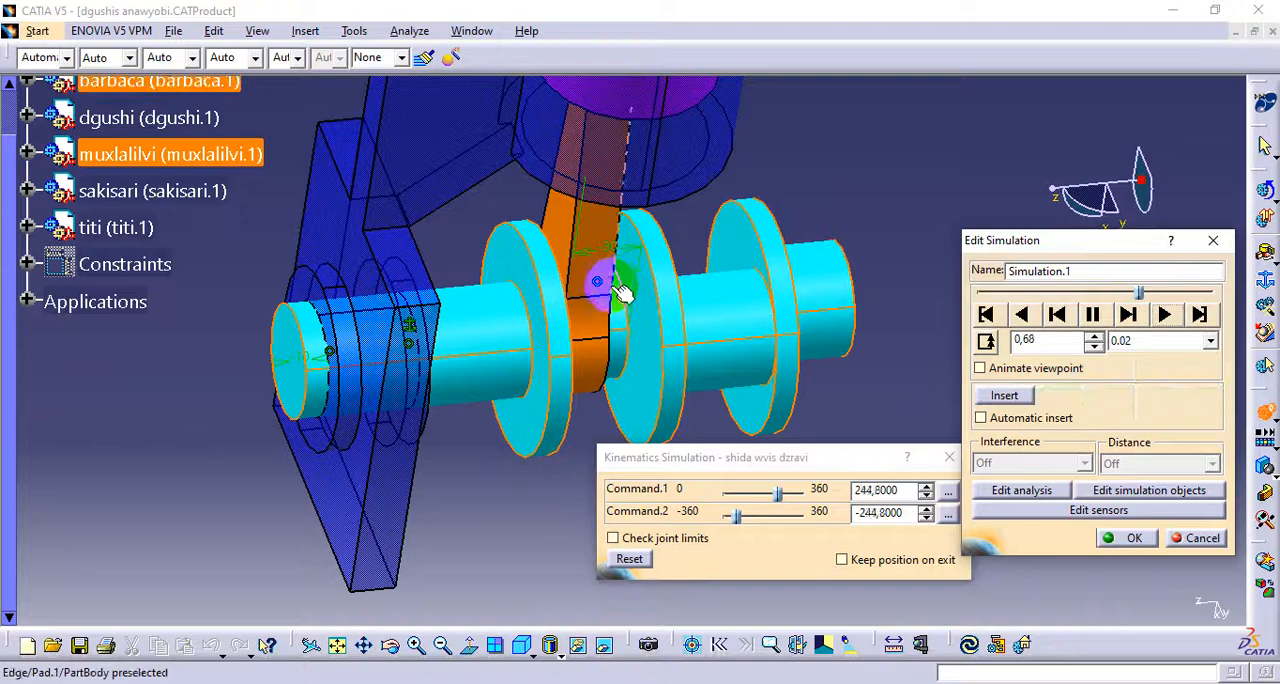
middle_click_drag(679, 327, 482, 295)
middle_click_drag(563, 171, 544, 287)
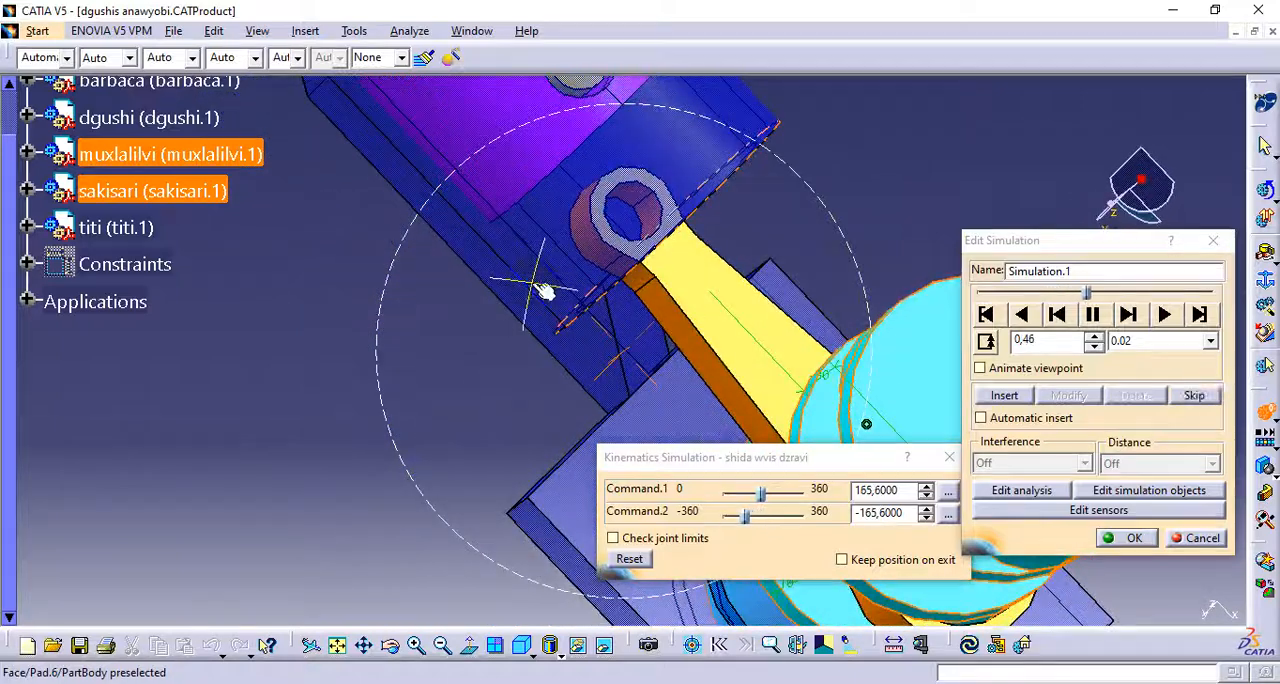
middle_click_drag(672, 263, 602, 327)
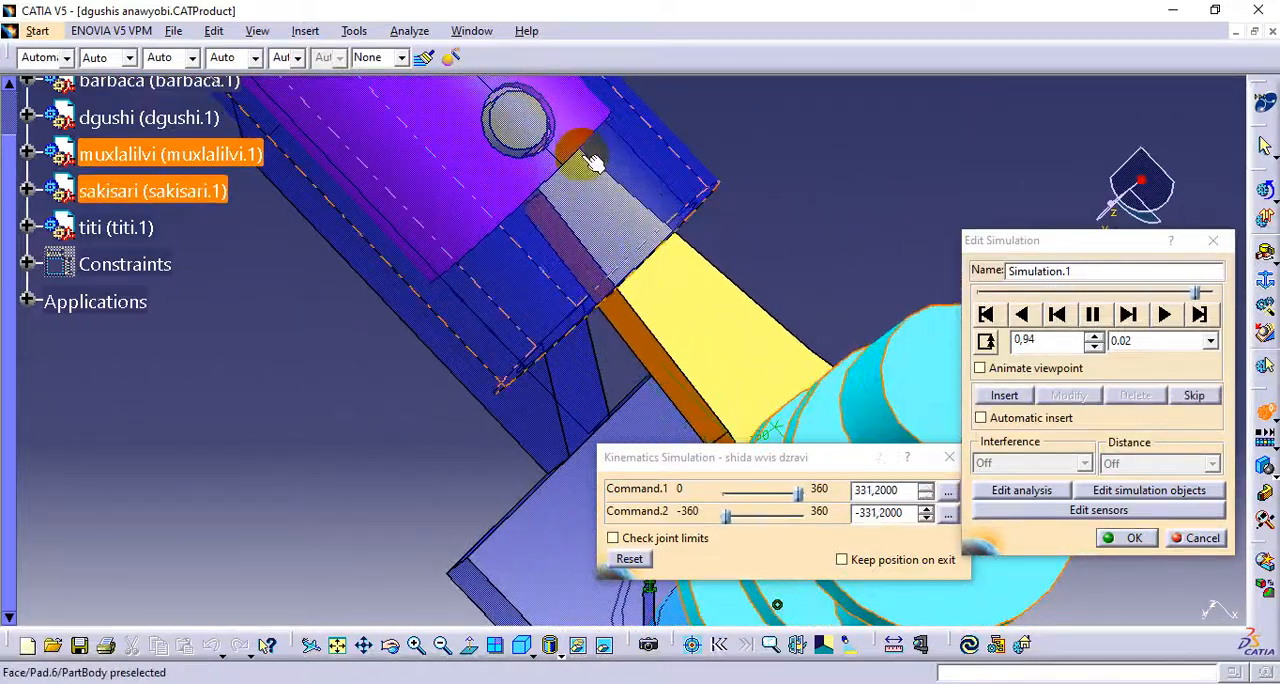
middle_click_drag(607, 293, 596, 322, "ctrl")
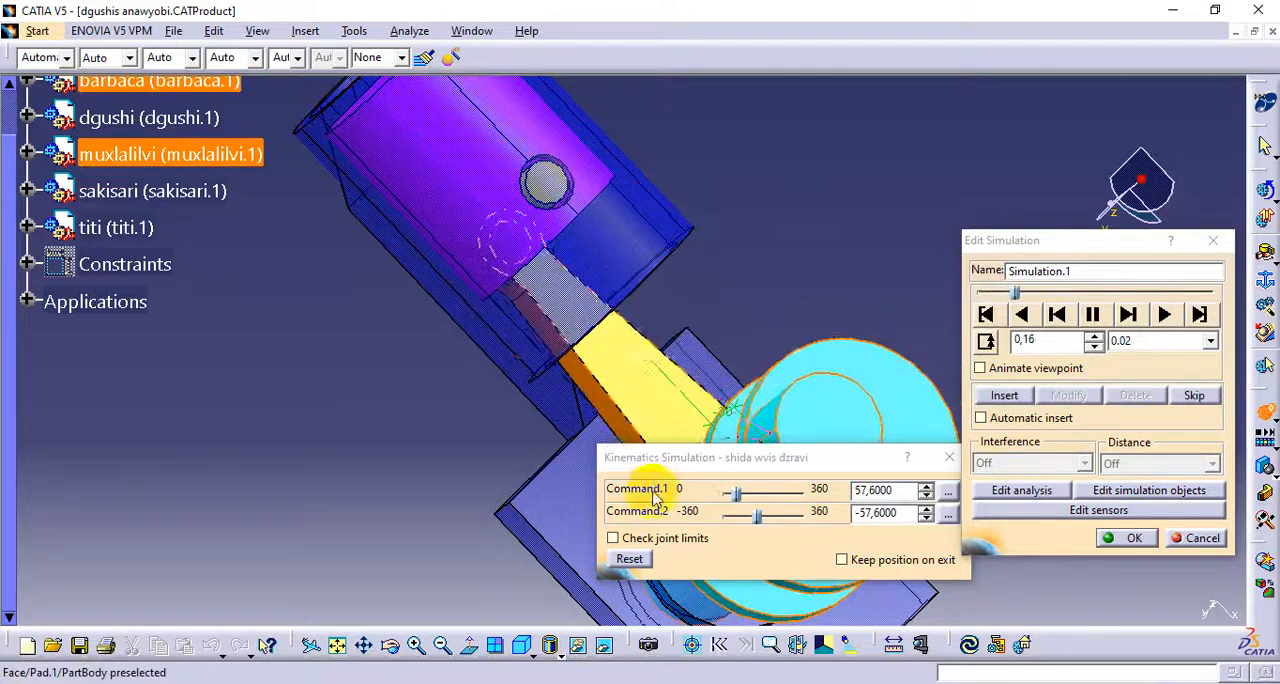
left_click(949, 457)
left_click(1218, 242)
Examine the dgushi piston, its pin and the barbaca rod inside the cylinder from above and below
middle_click_drag(689, 274, 820, 287)
middle_click_drag(613, 311, 728, 168)
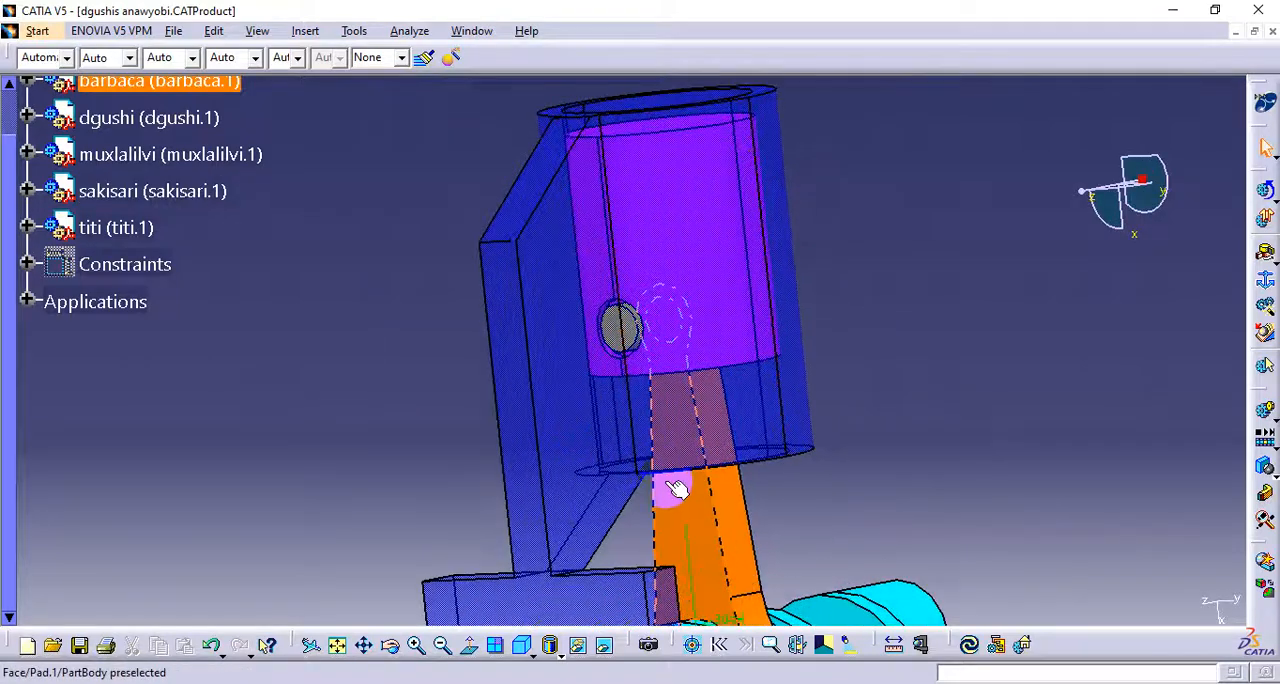
middle_click_drag(606, 183, 692, 150)
left_click(692, 150)
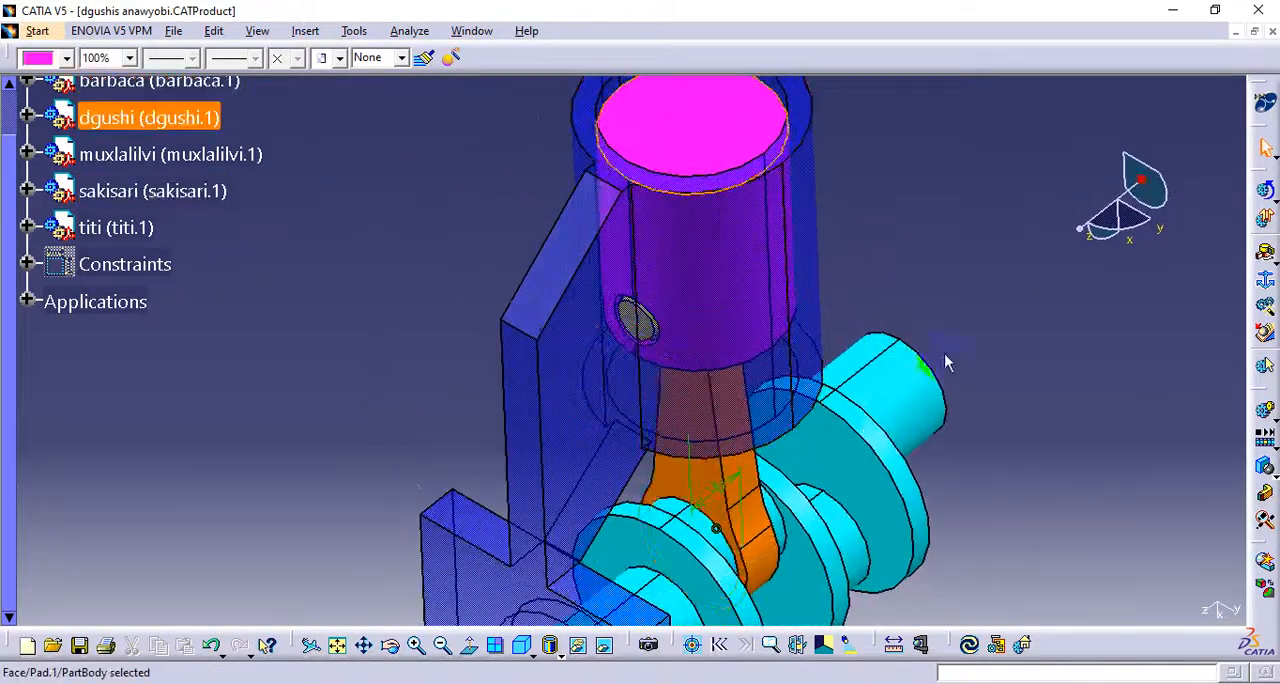
left_click(997, 358)
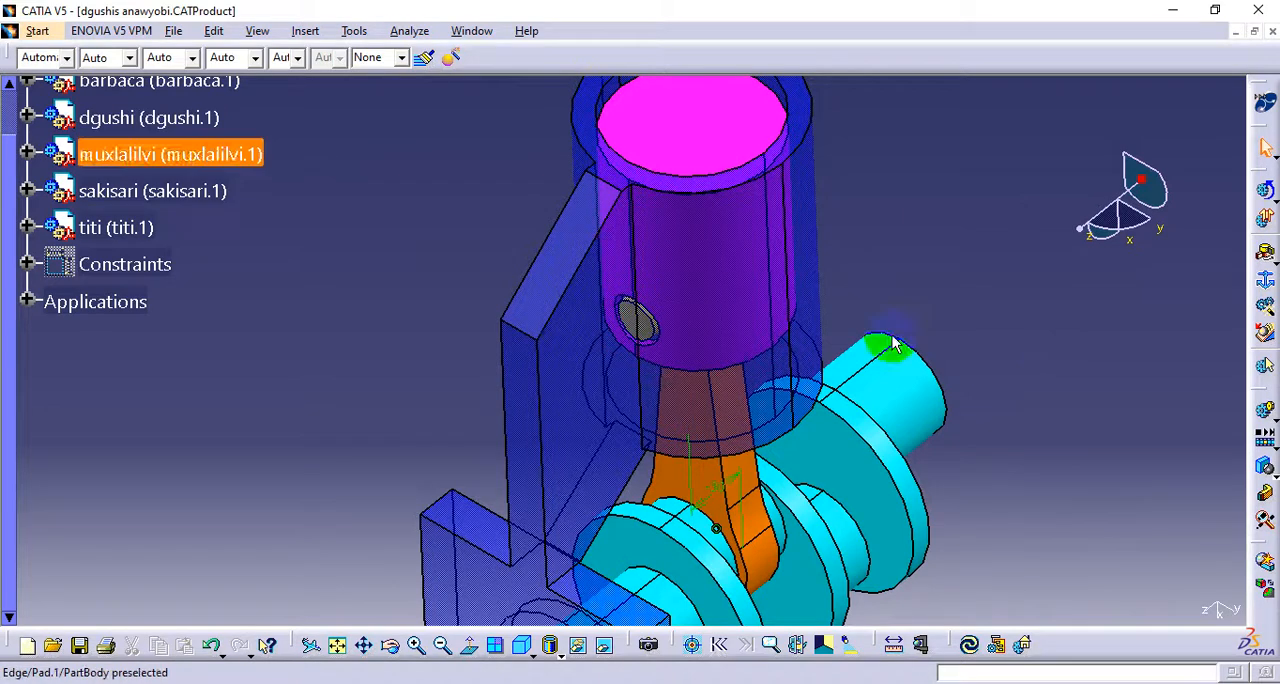
middle_click_drag(651, 286, 663, 223)
mouse_move(705, 350)
middle_mouse_down()
mouse_move(751, 375)
mouse_move(665, 358)
mouse_move(710, 415)
mouse_move(700, 328)
middle_mouse_up()
middle_click_drag(789, 460, 667, 388)
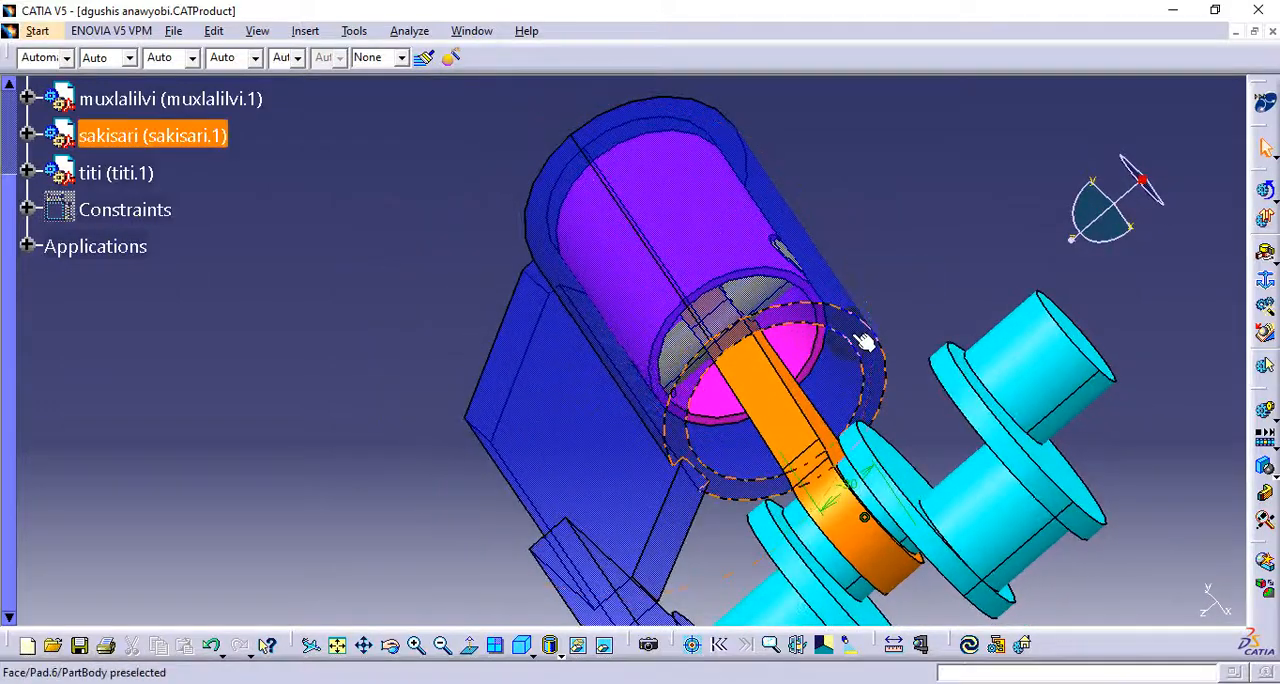
Start a rigid joint in the shida wvis dzravi mechanism with the titi pin inside the piston as the first part
left_click(1268, 262)
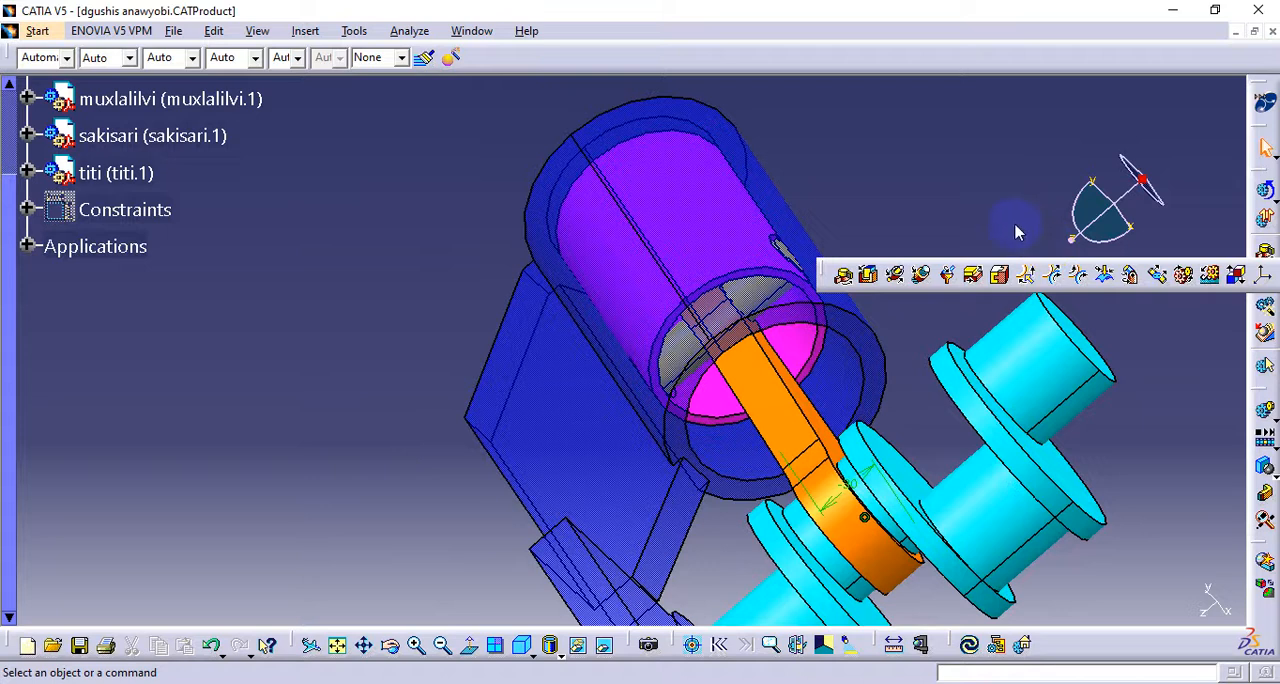
left_click(1001, 279)
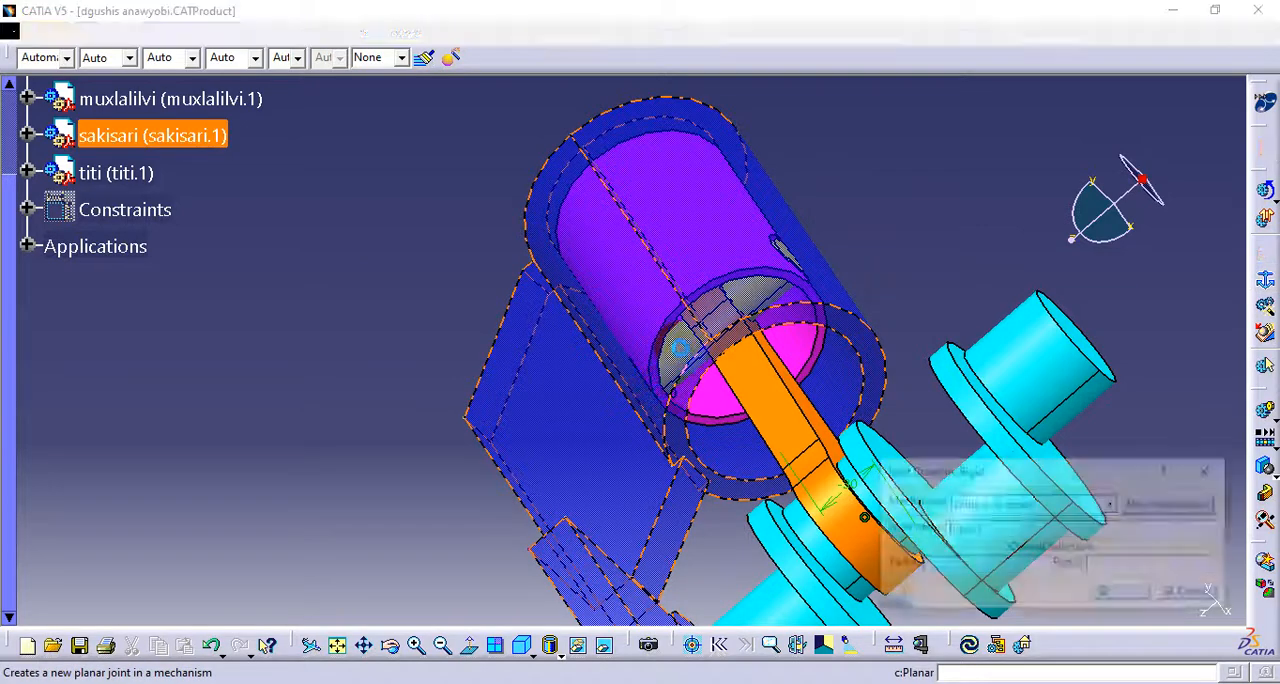
middle_click_drag(590, 366, 636, 356)
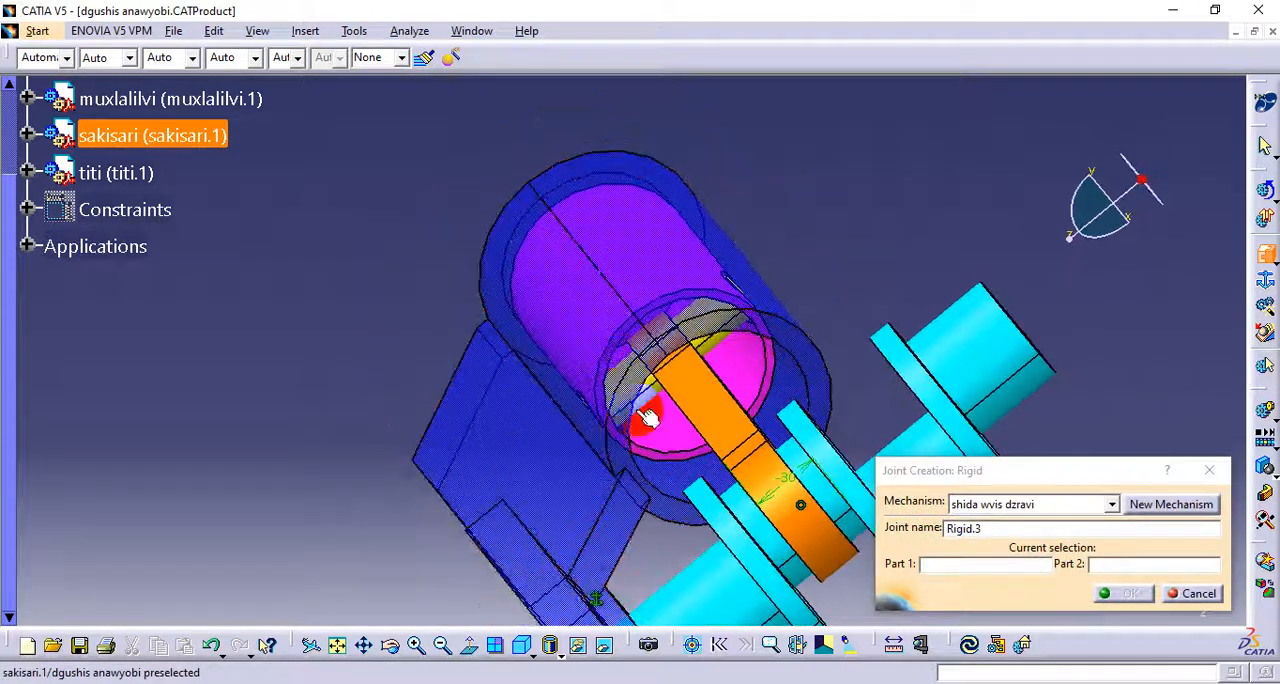
middle_click_drag(647, 418, 606, 429)
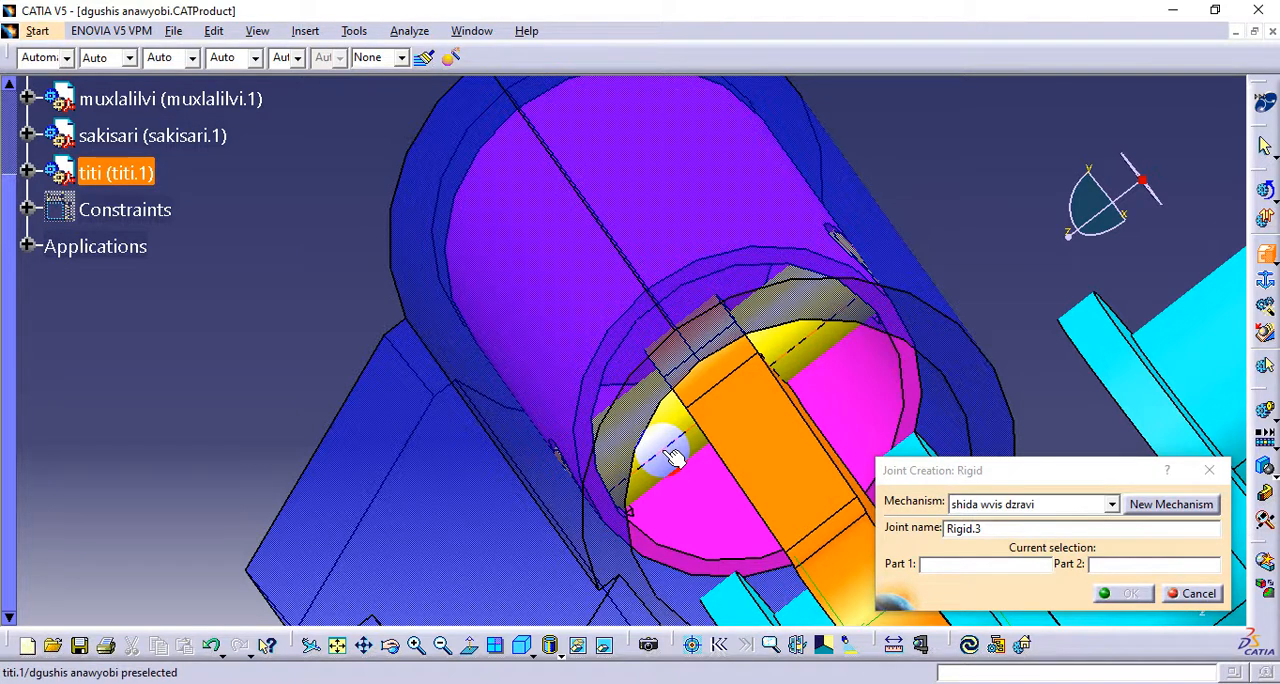
middle_click_drag(643, 356, 658, 488)
middle_click_drag(551, 363, 676, 388)
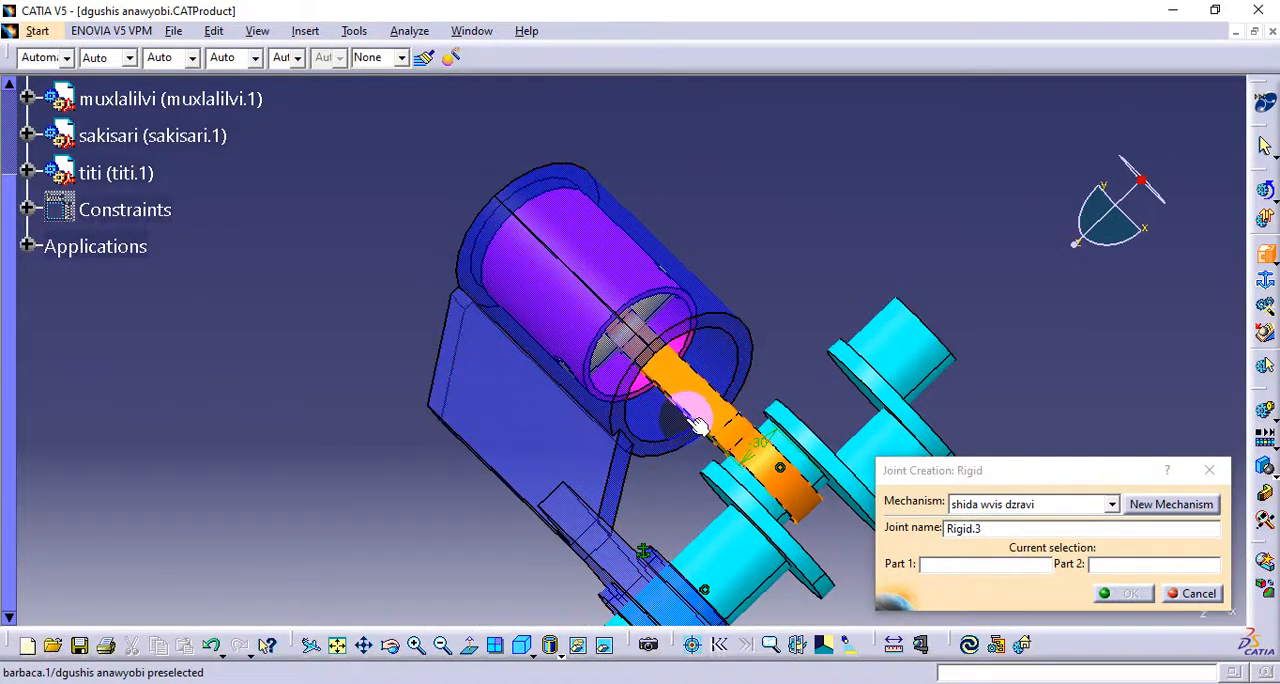
middle_click_drag(657, 436, 571, 366)
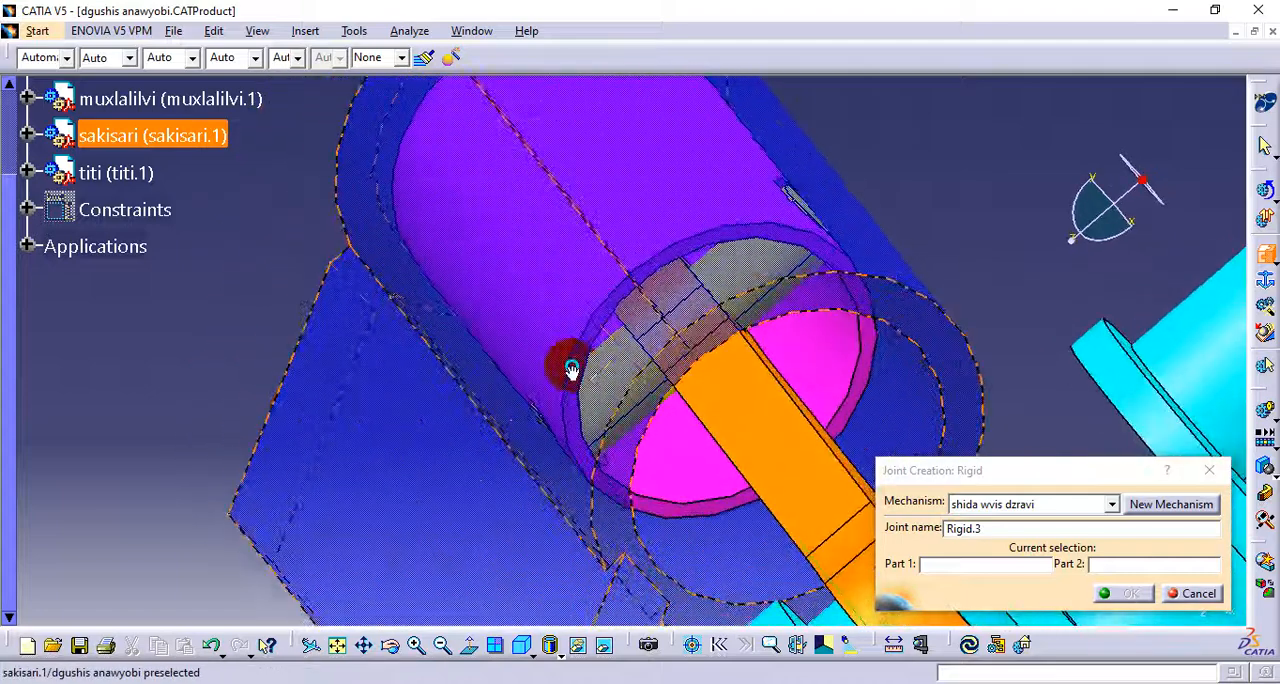
middle_click_drag(680, 437, 651, 414)
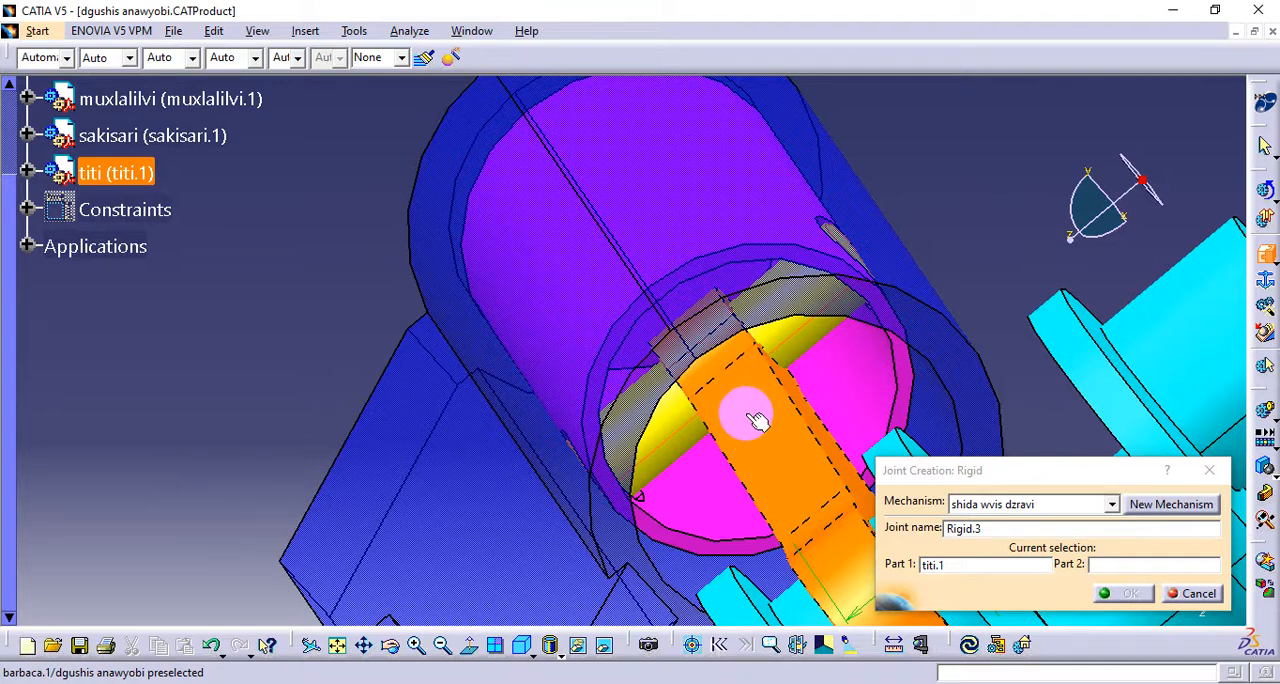
Choose the barbaca rod as the rigid joint's second part and create the joint
middle_click_drag(763, 401, 740, 380)
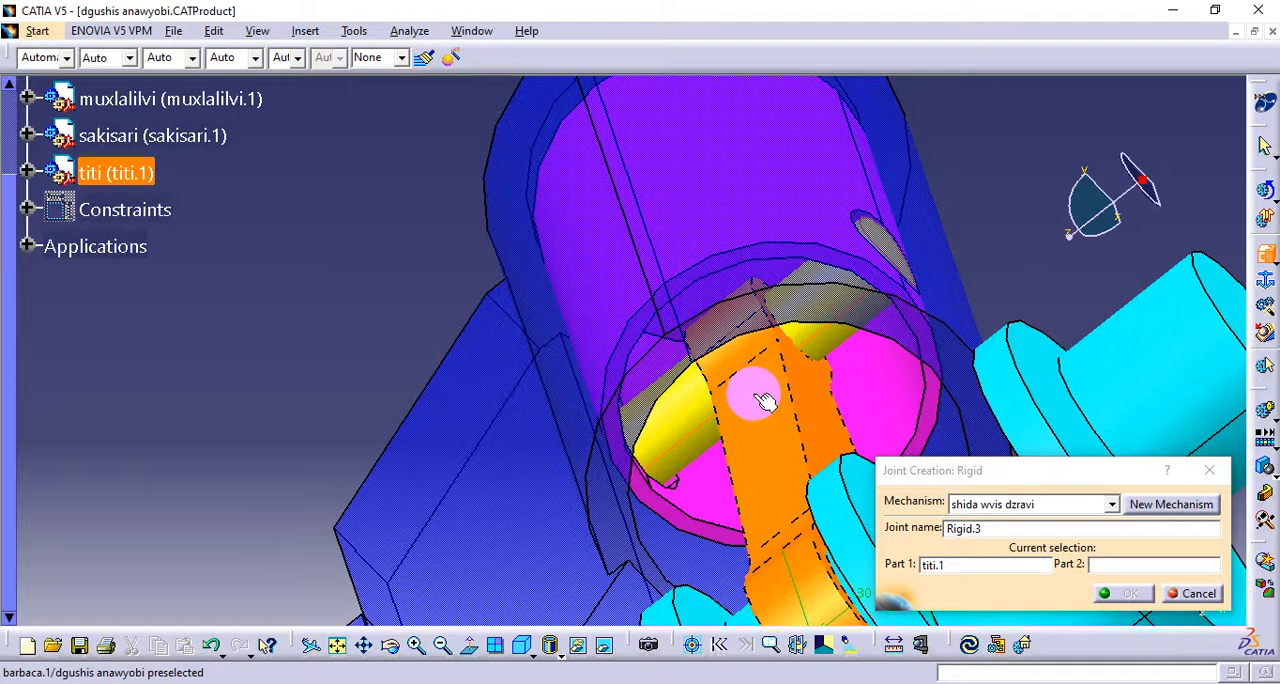
left_click(760, 400)
middle_click_drag(586, 371, 694, 400)
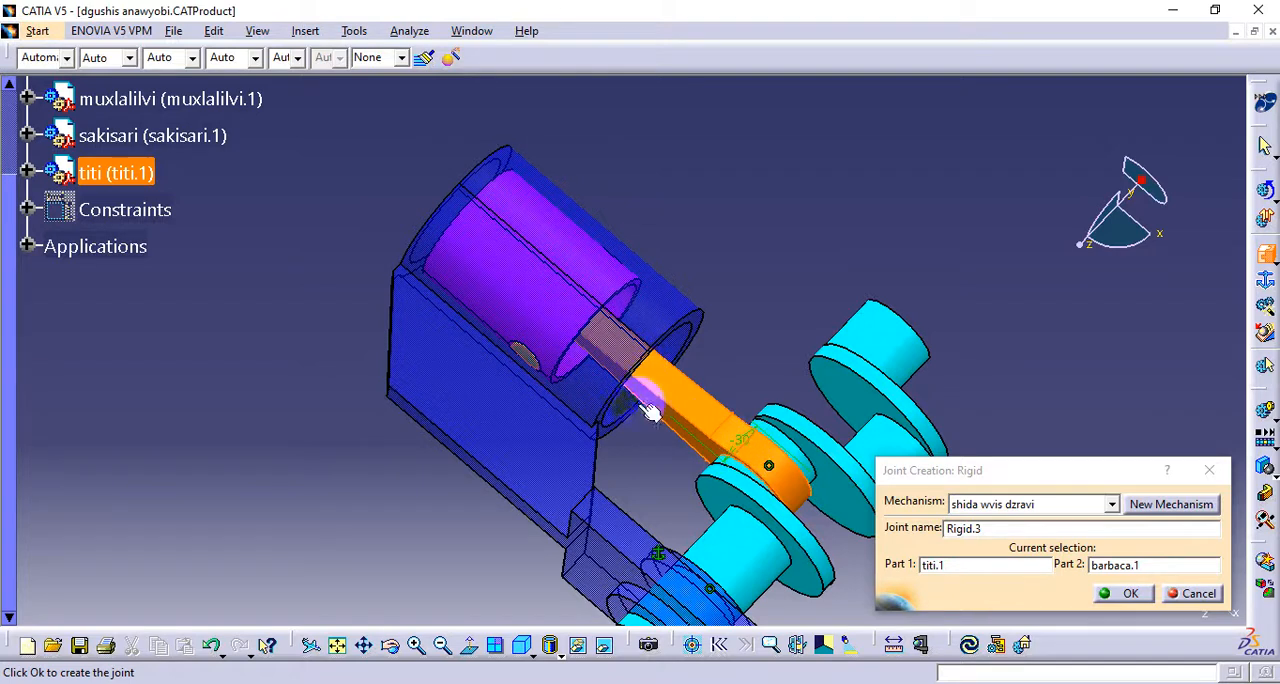
left_click(1124, 594)
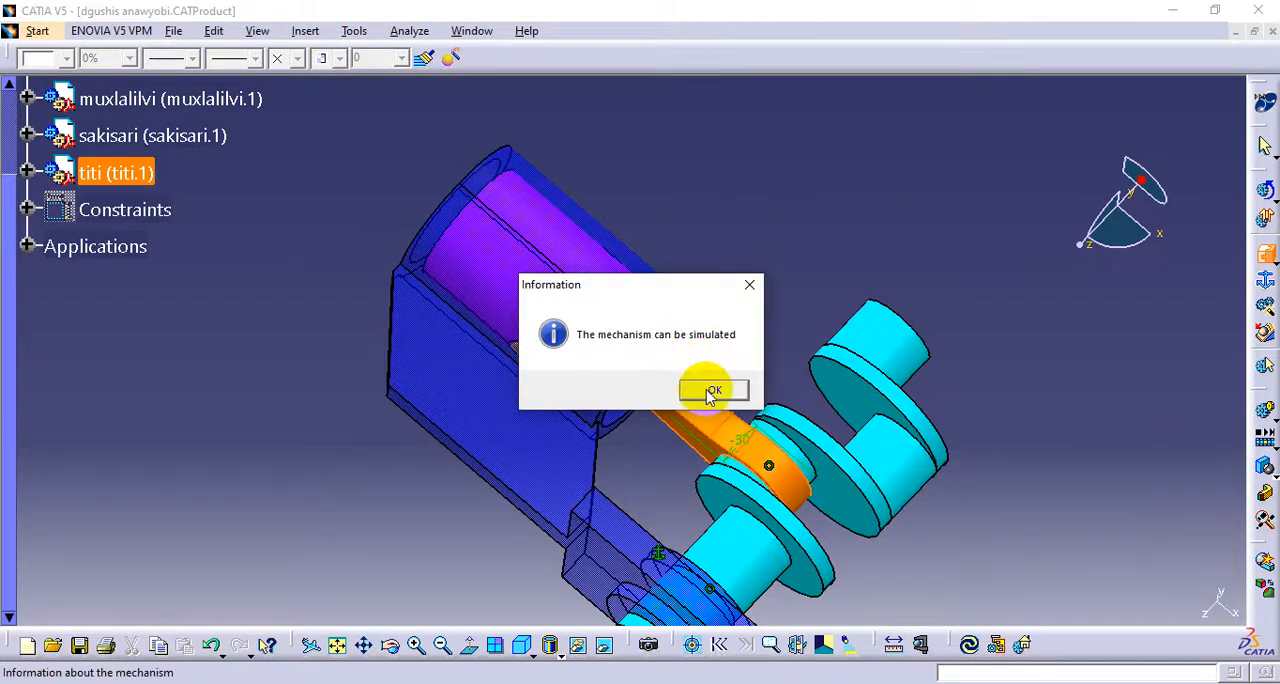
left_click(712, 391)
Examine how the barbaca rod and titi pin sit relative to the piston, cylinder and crankshaft from several angles
middle_click_drag(778, 313, 650, 477)
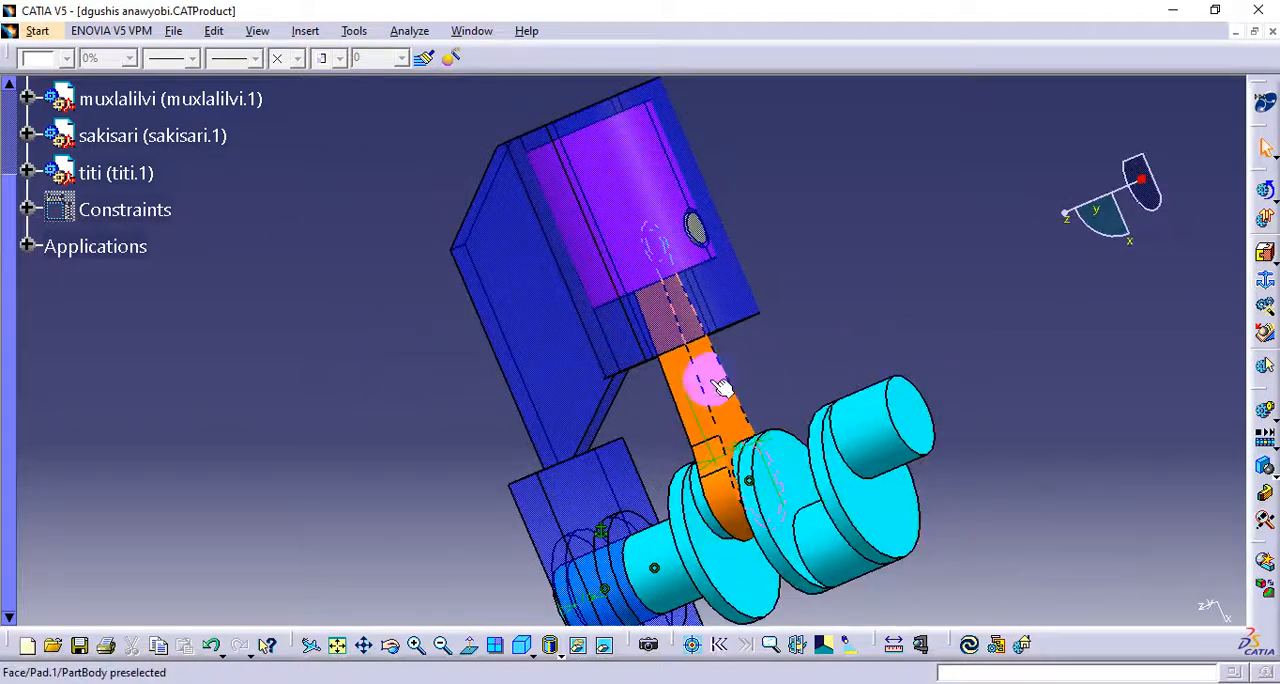
middle_click_drag(749, 355, 705, 408)
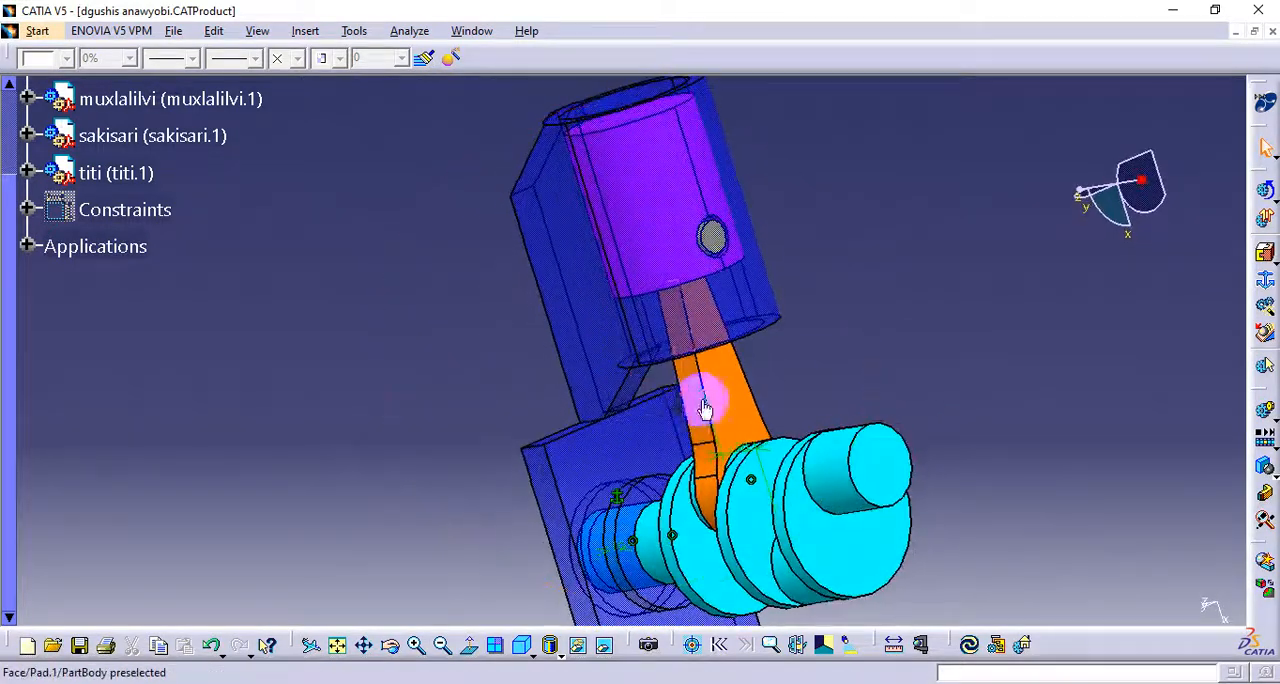
left_click(768, 501)
left_click(799, 430)
mouse_move(757, 382)
middle_mouse_down()
mouse_move(722, 397)
mouse_move(740, 372)
middle_mouse_up()
left_click(707, 236)
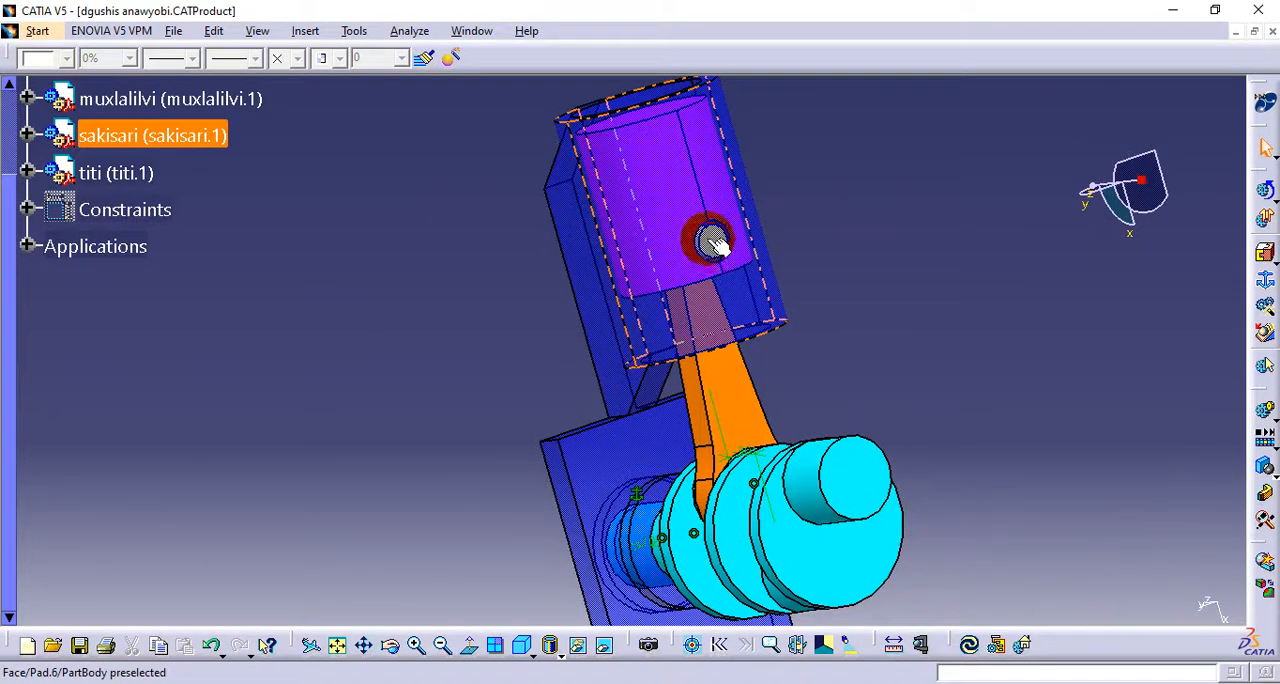
middle_click_drag(680, 371, 809, 329)
middle_click_drag(627, 362, 737, 385)
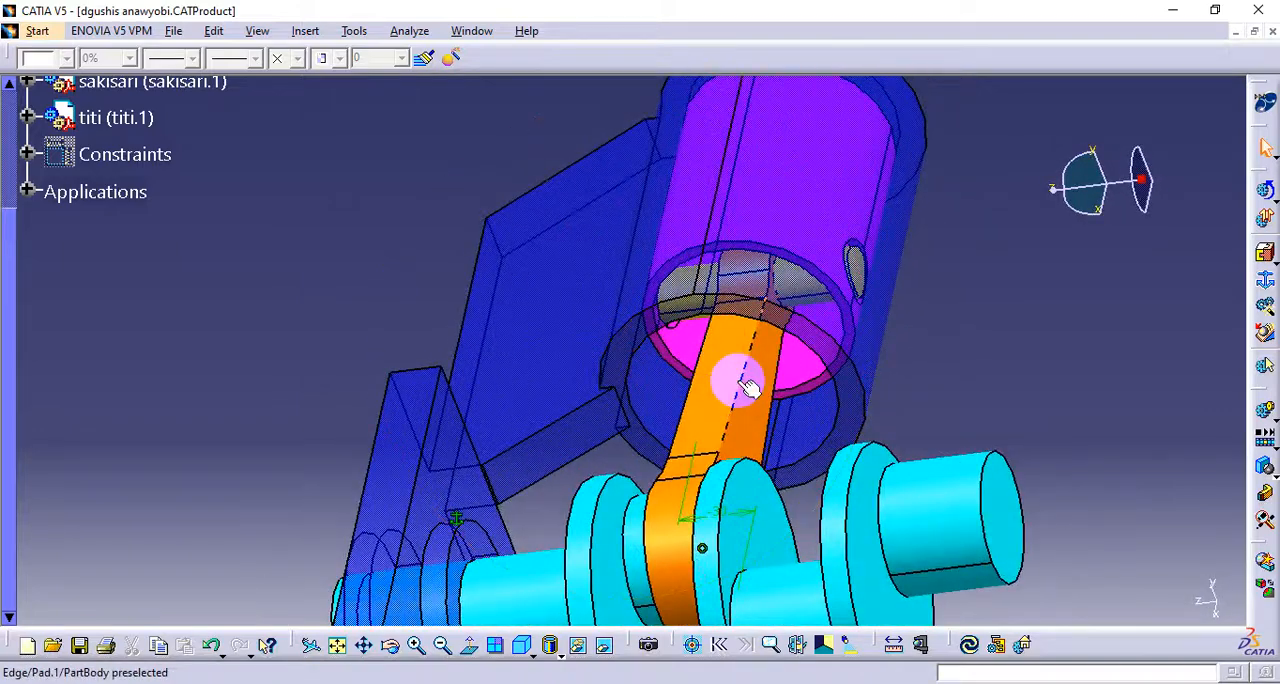
middle_click_drag(580, 294, 690, 440)
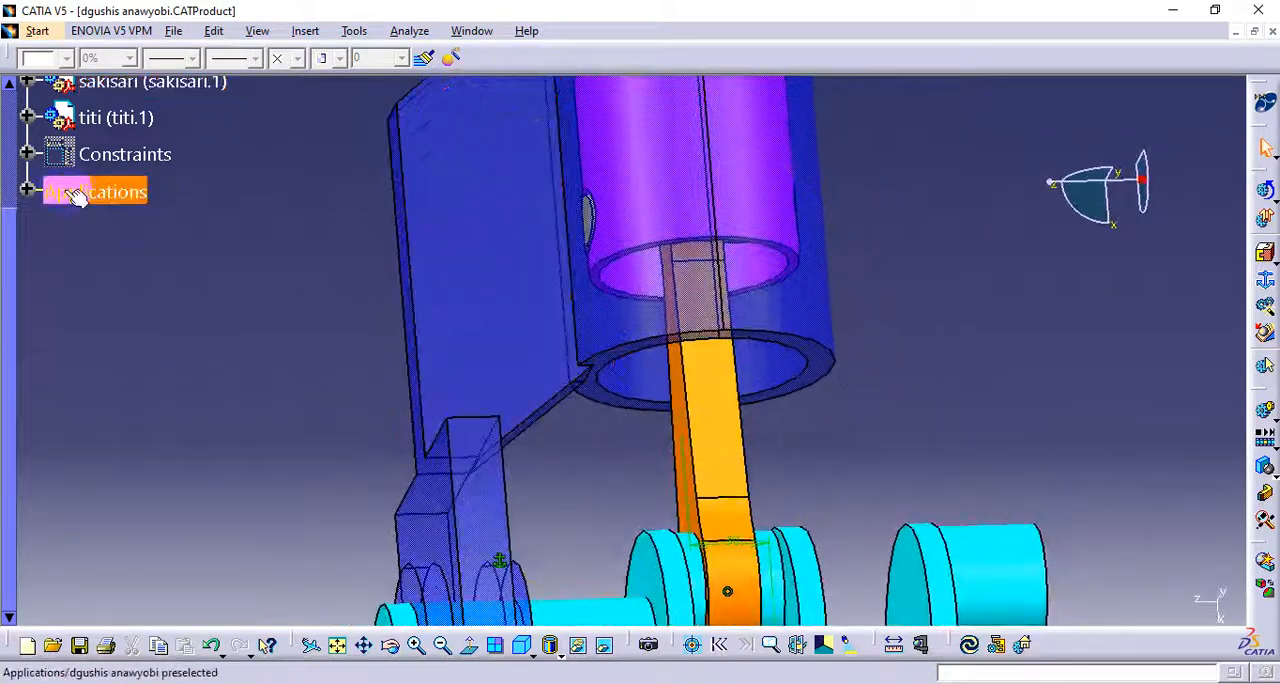
Expand the shida wvis dzravi mechanism down to its joints and look through the available joint types
left_click(27, 191)
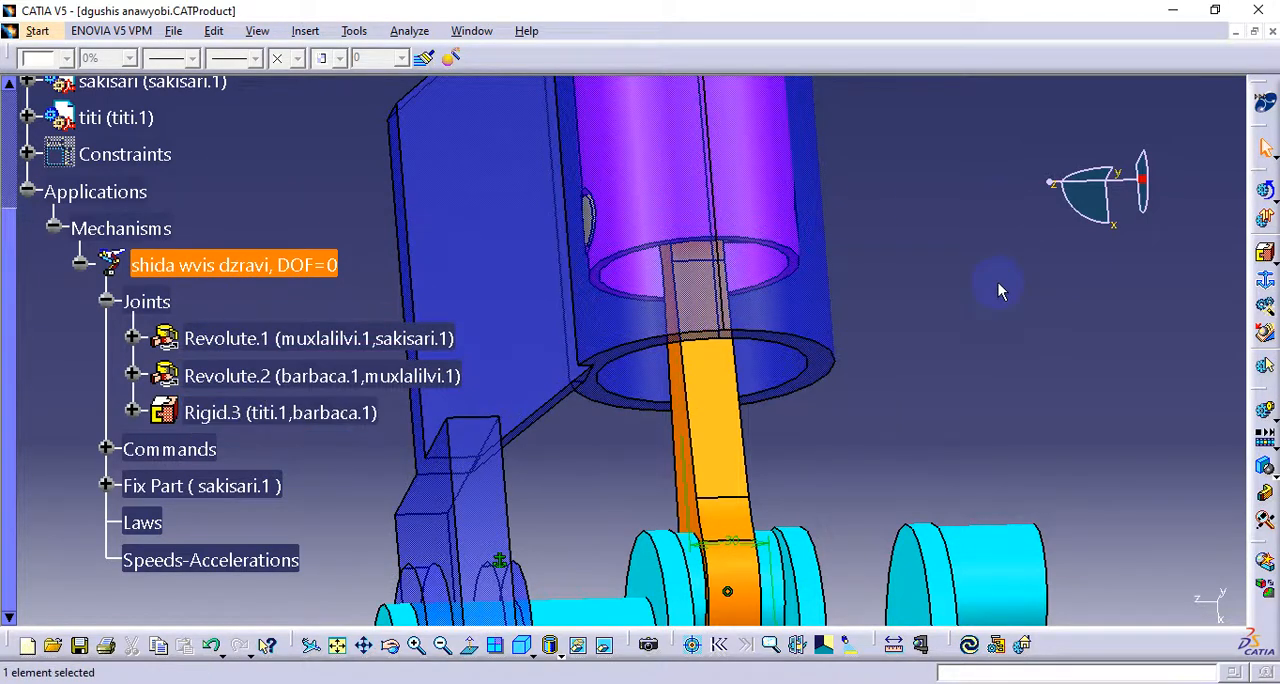
left_click(1274, 264)
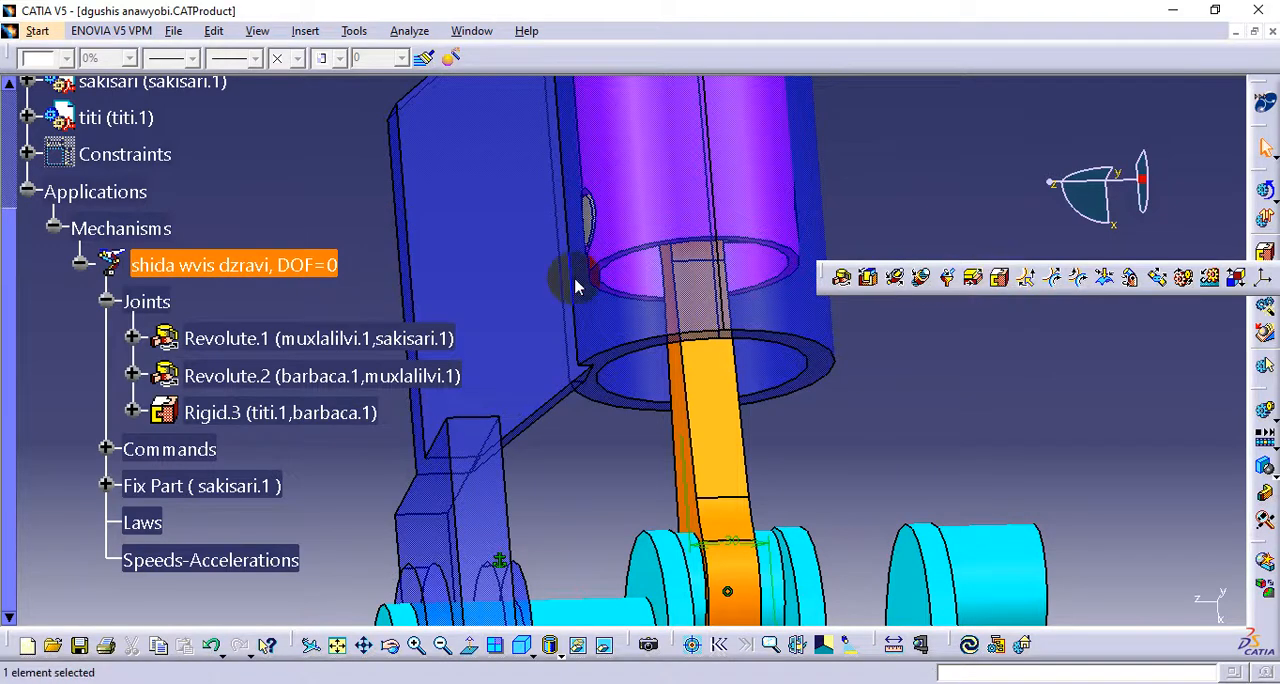
left_click(615, 346)
mouse_move(748, 314)
middle_mouse_down()
mouse_move(768, 405)
mouse_move(681, 328)
mouse_move(674, 298)
mouse_move(757, 394)
mouse_move(647, 324)
mouse_move(686, 266)
mouse_move(729, 320)
middle_mouse_up()
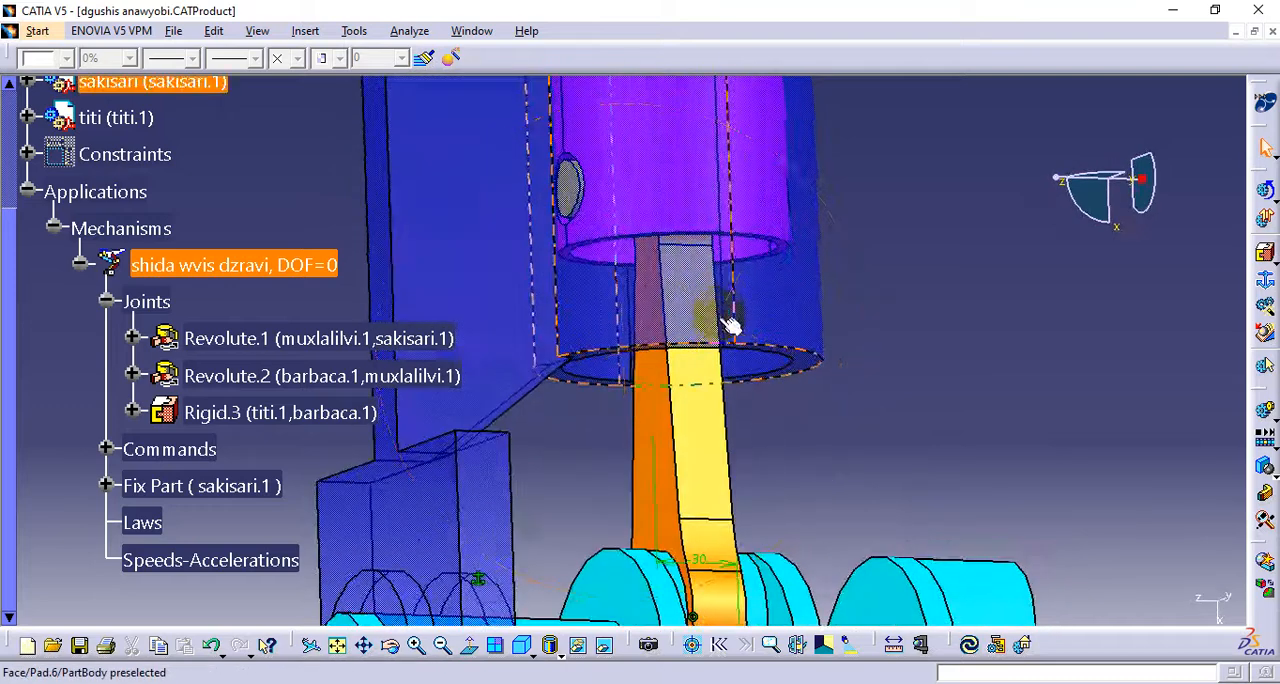
left_click(1270, 260)
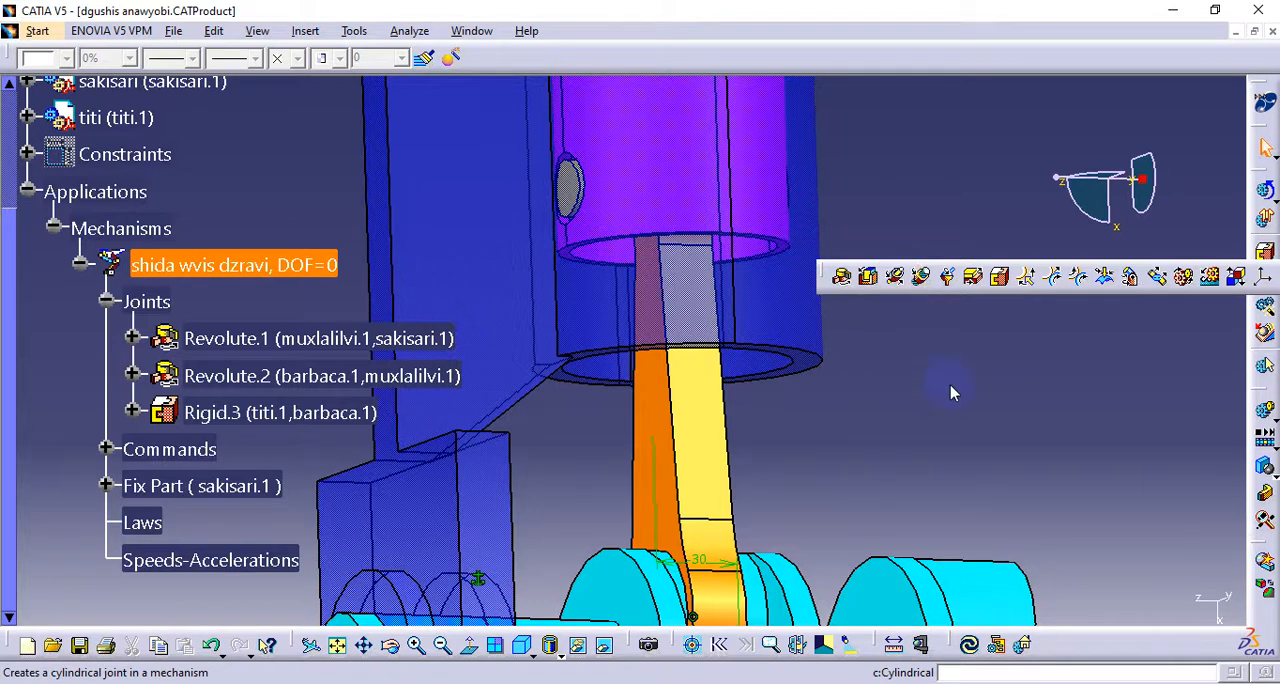
left_click(494, 263)
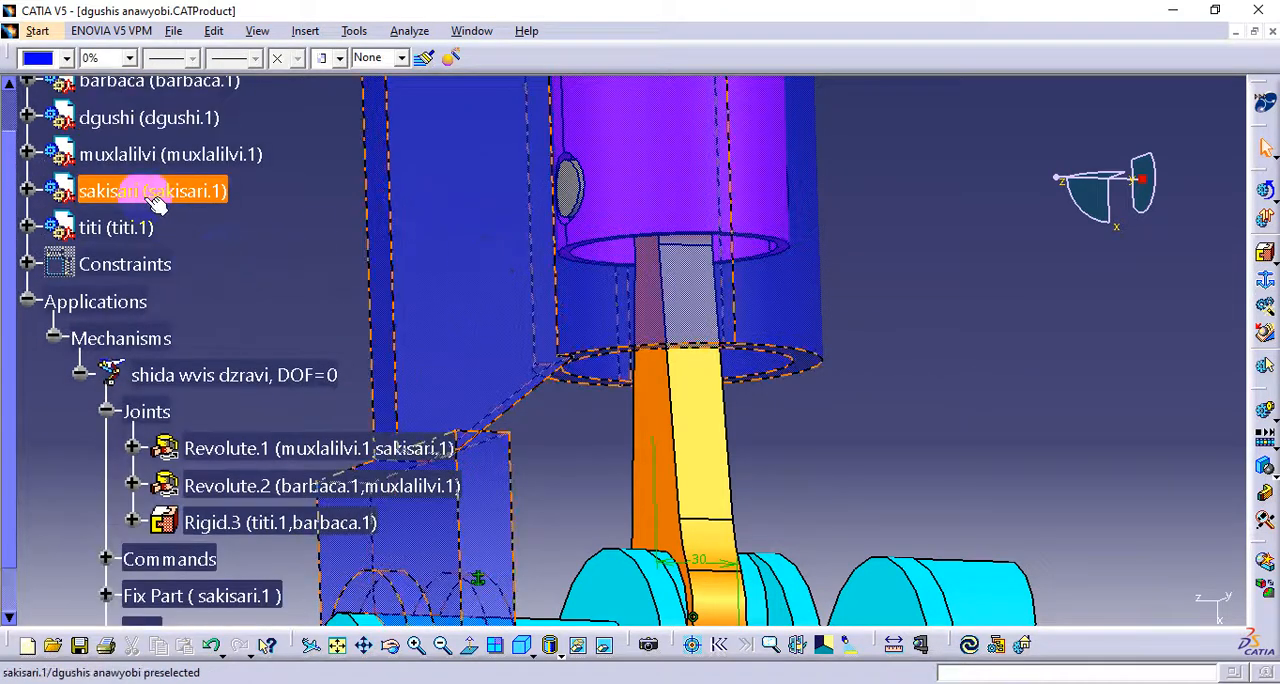
Hide the sakisari cylinder and examine how the titi pin sits in the dgushi piston's hole
right_click(148, 190)
left_click(187, 253)
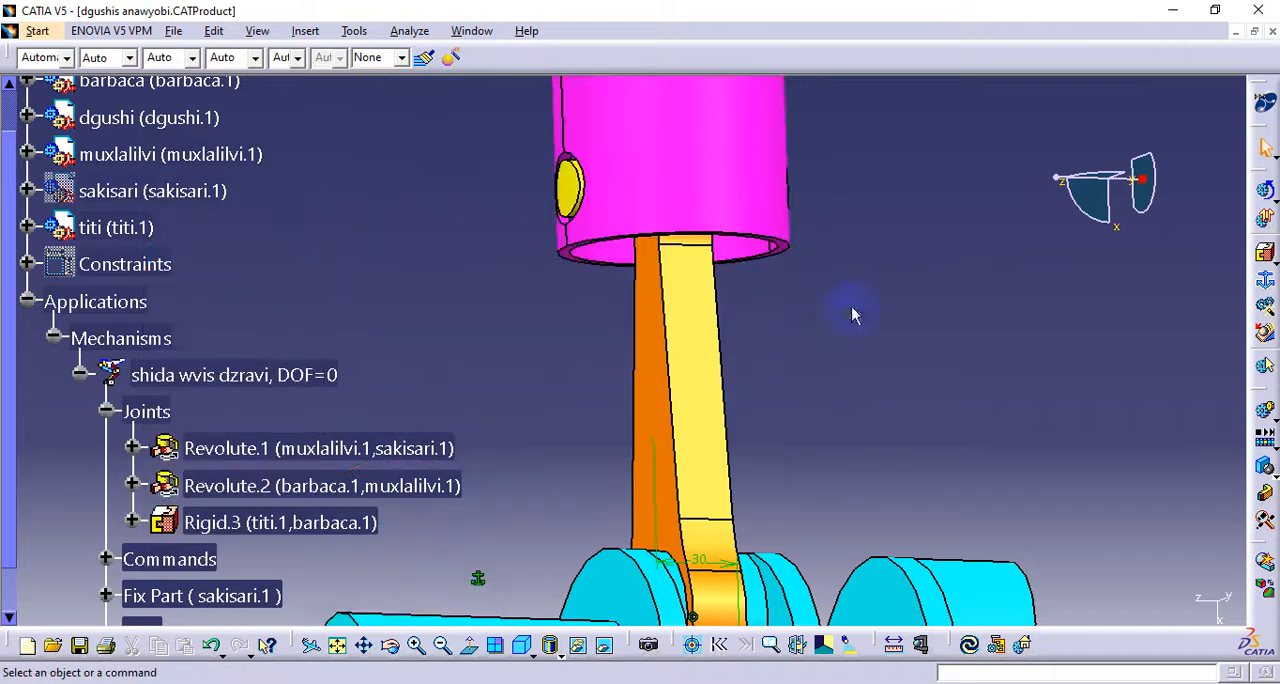
middle_click_drag(580, 192, 720, 217)
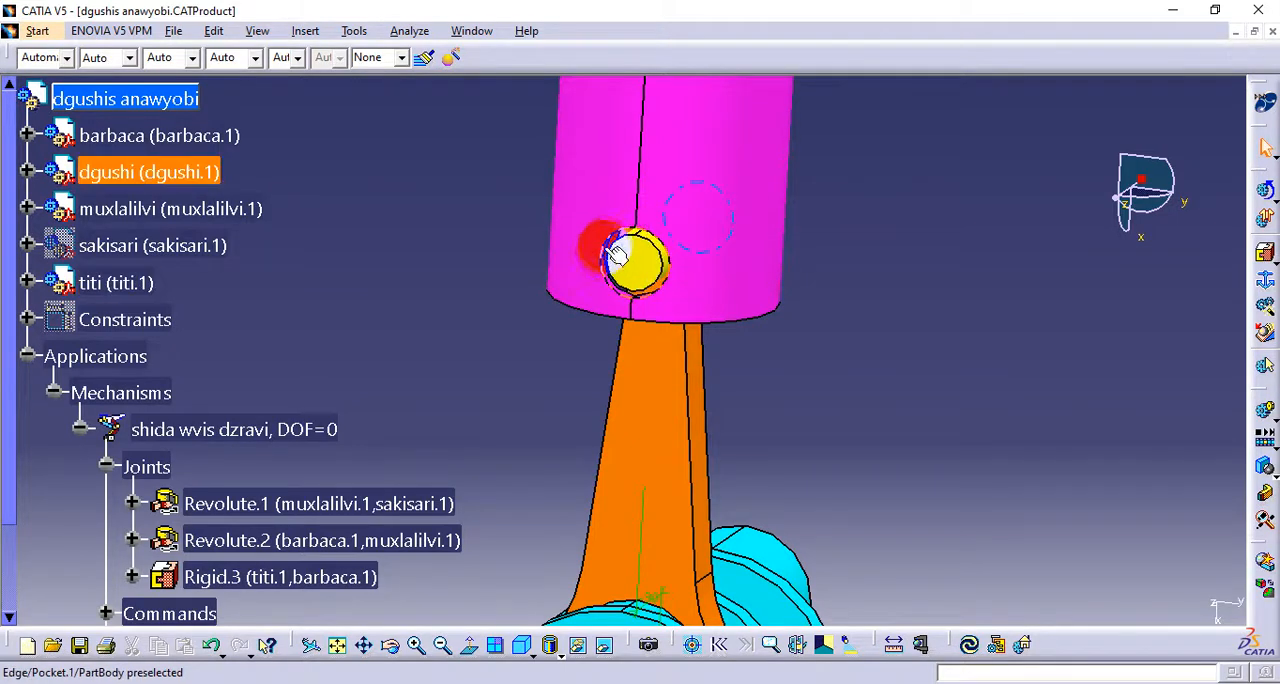
left_click(665, 338)
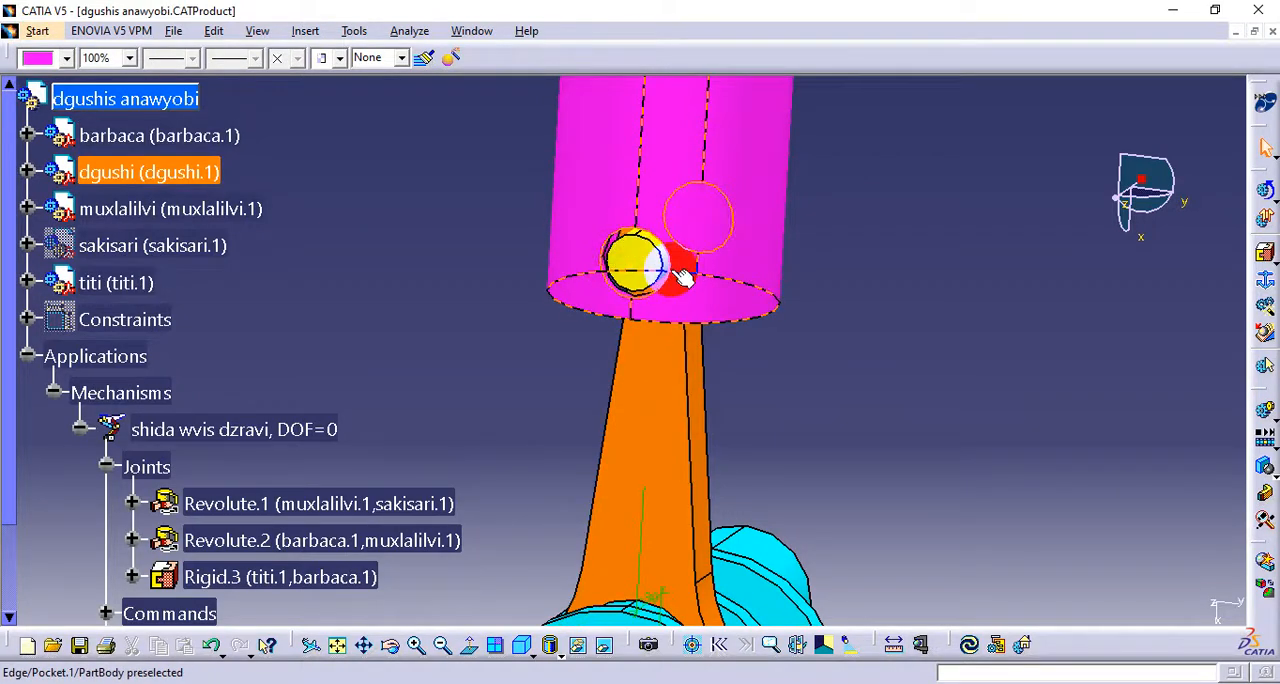
middle_click_drag(842, 344, 826, 198)
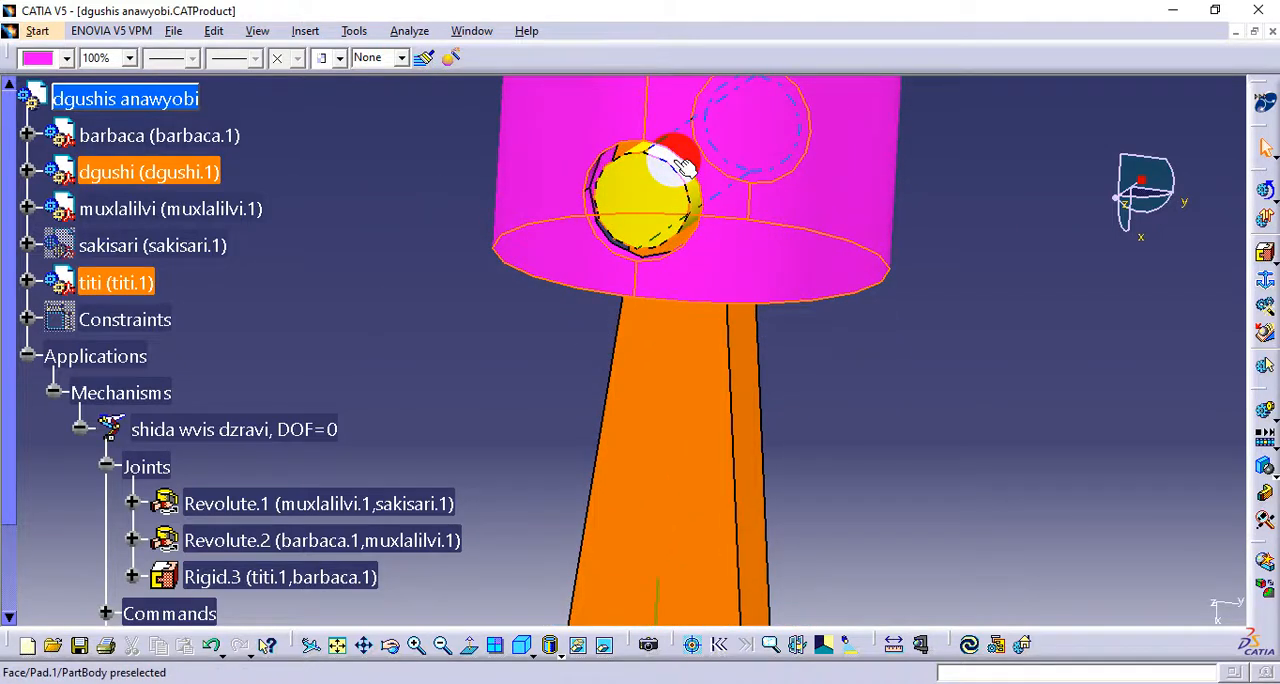
left_click(680, 162)
middle_click_drag(722, 297, 477, 333)
left_click(724, 266)
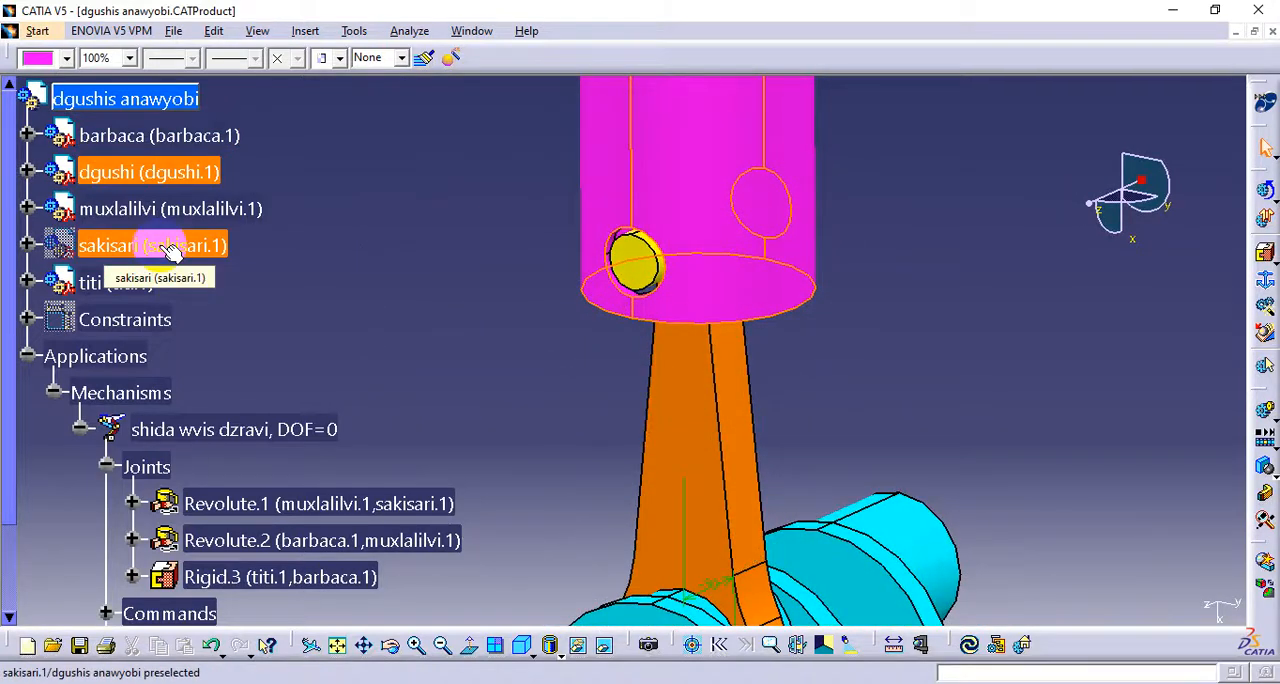
left_click(1012, 350)
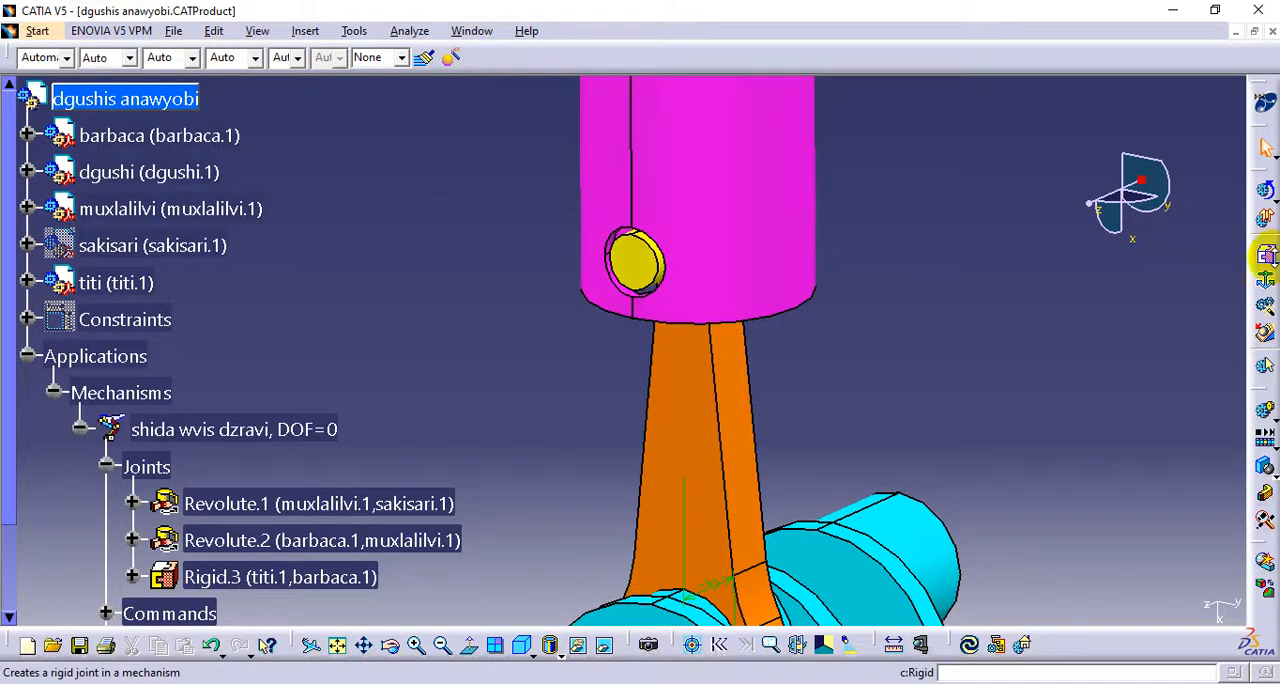
Start a cylindrical joint in the shida wvis dzravi mechanism between the titi pin's axis and the dgushi piston's pin-hole axis
left_click(1266, 258)
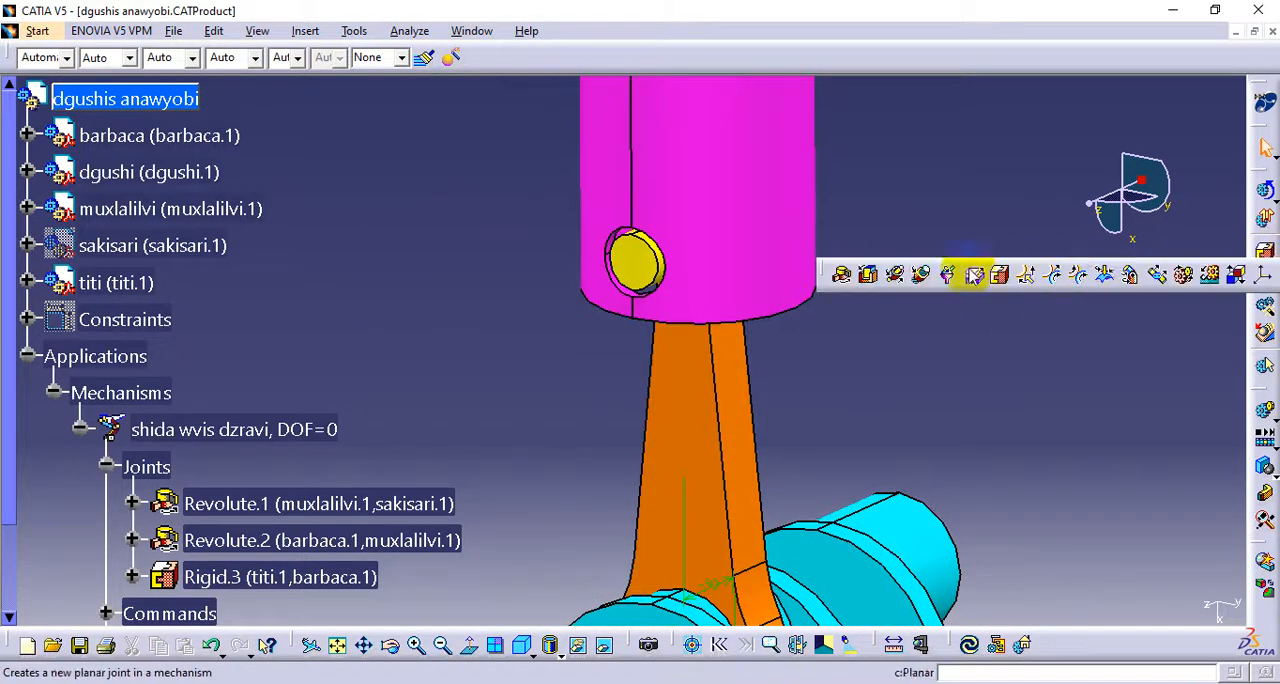
left_click(900, 278)
middle_click_drag(522, 382, 567, 278)
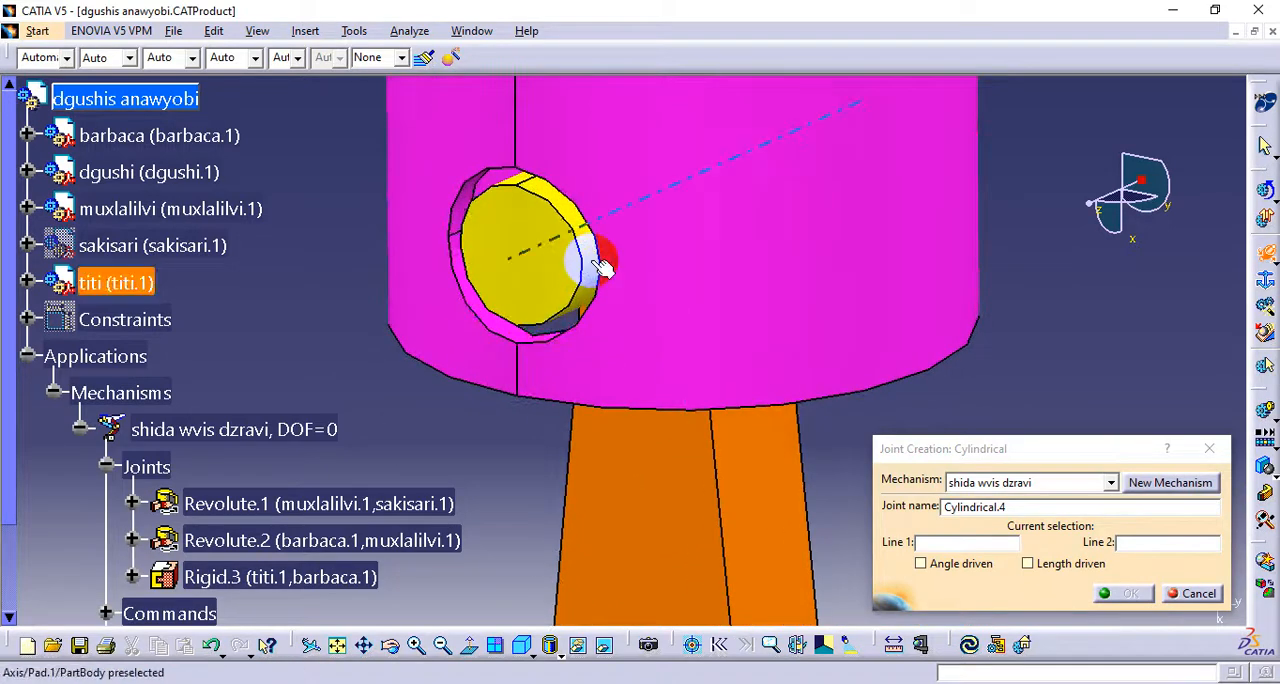
left_click(600, 265)
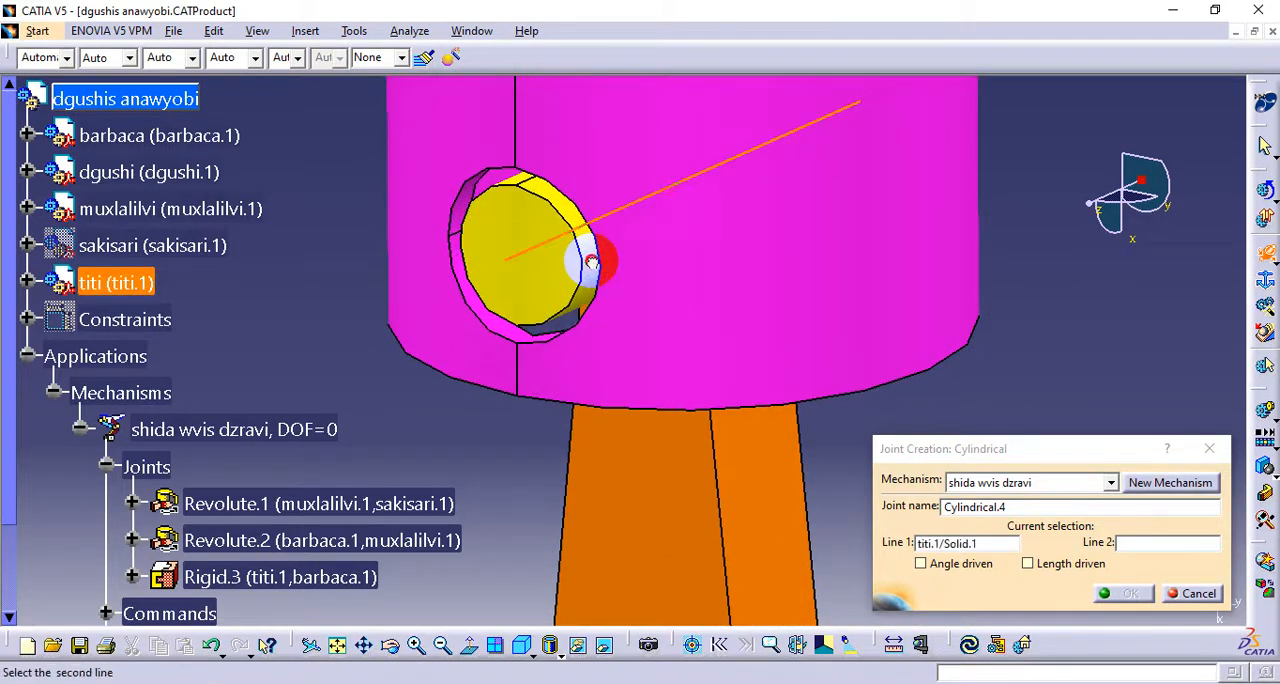
left_click(497, 327)
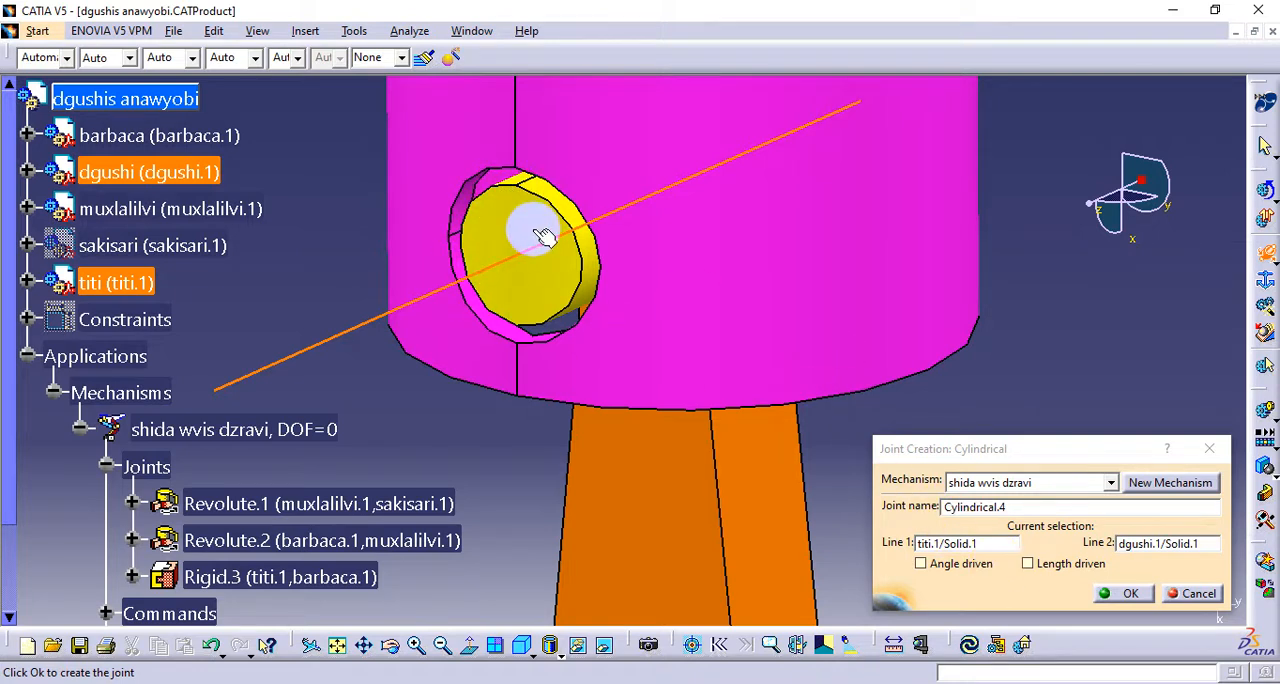
Make the pin-to-piston cylindrical joint angle driven but not length driven, and create it
middle_click_drag(566, 307, 594, 351)
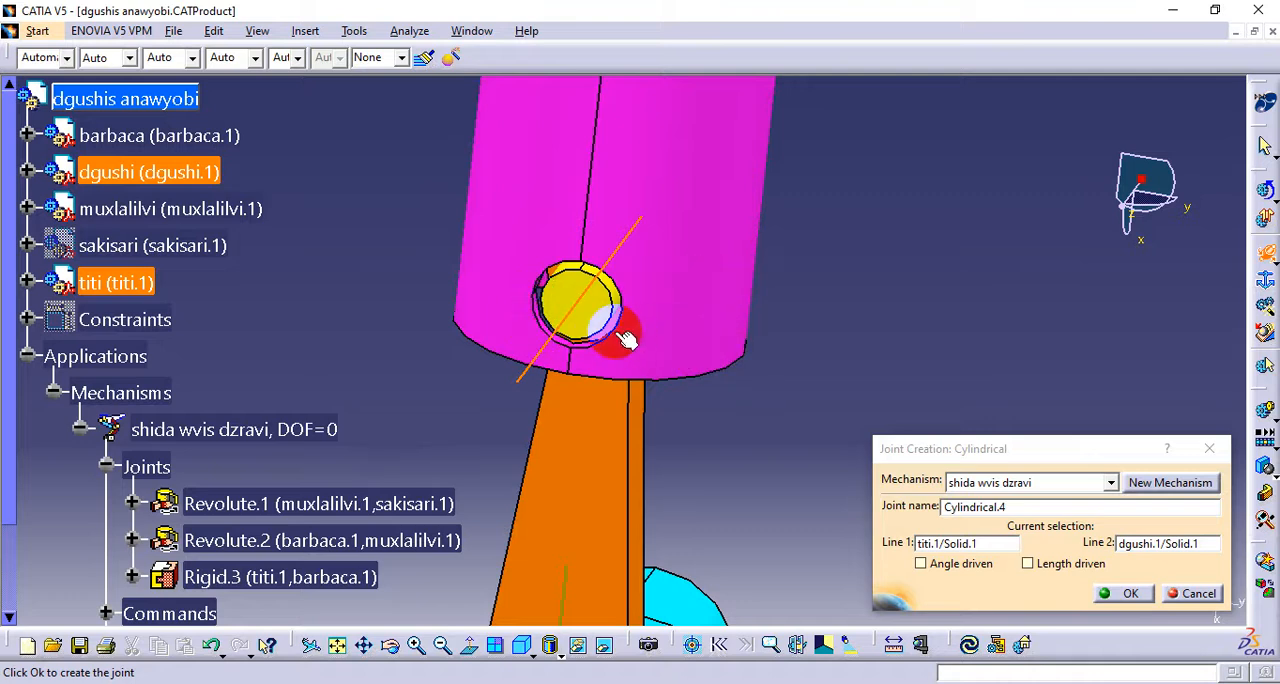
left_click(944, 563)
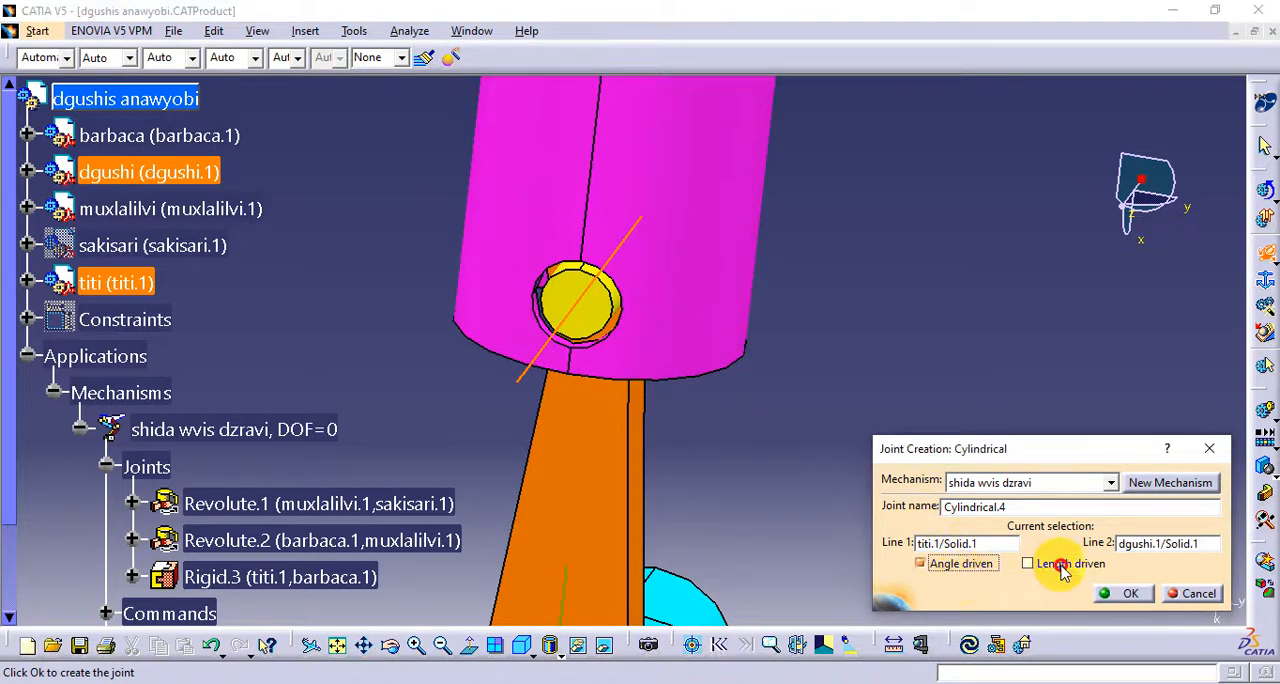
left_click(1060, 565)
left_click(934, 568)
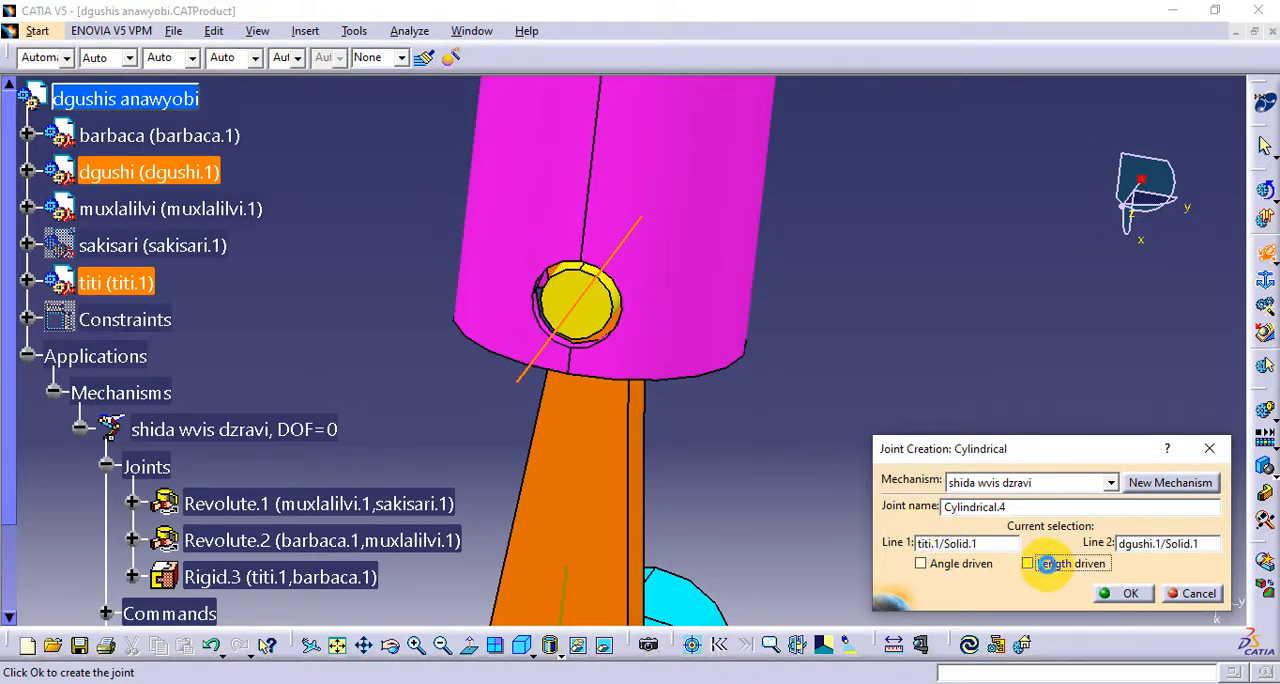
left_click(1048, 563)
left_click(962, 562)
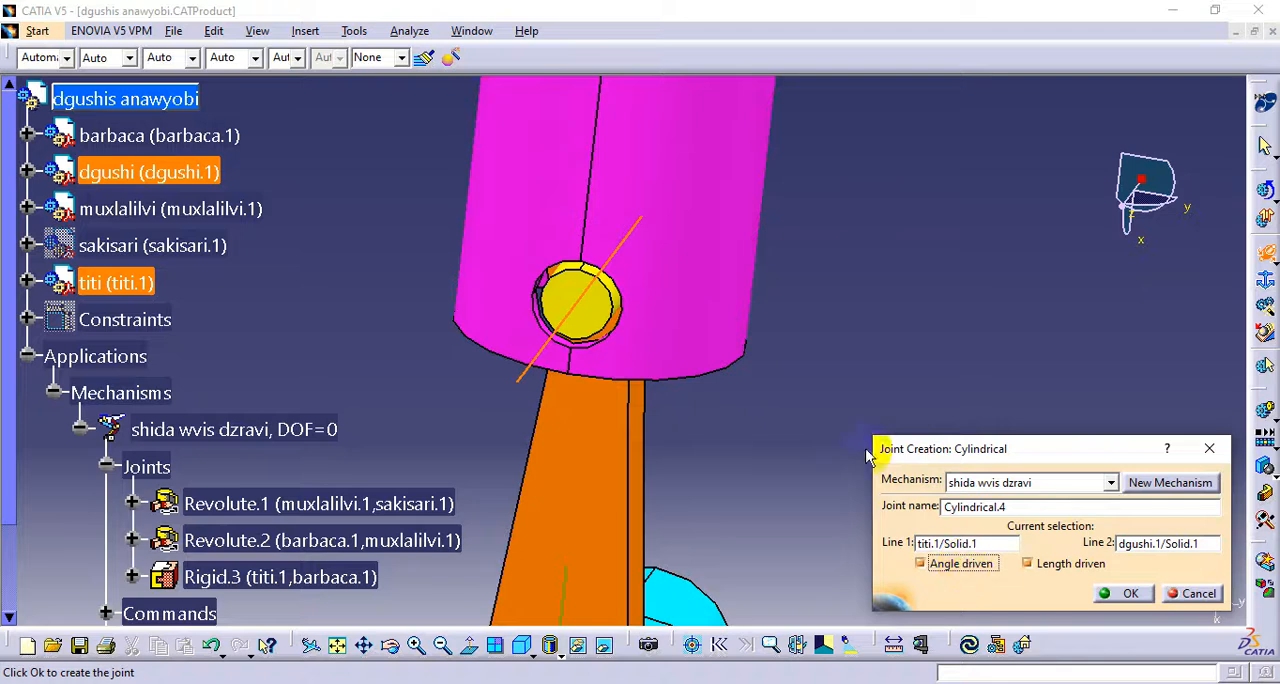
left_click(724, 336)
middle_click_drag(724, 336, 600, 318)
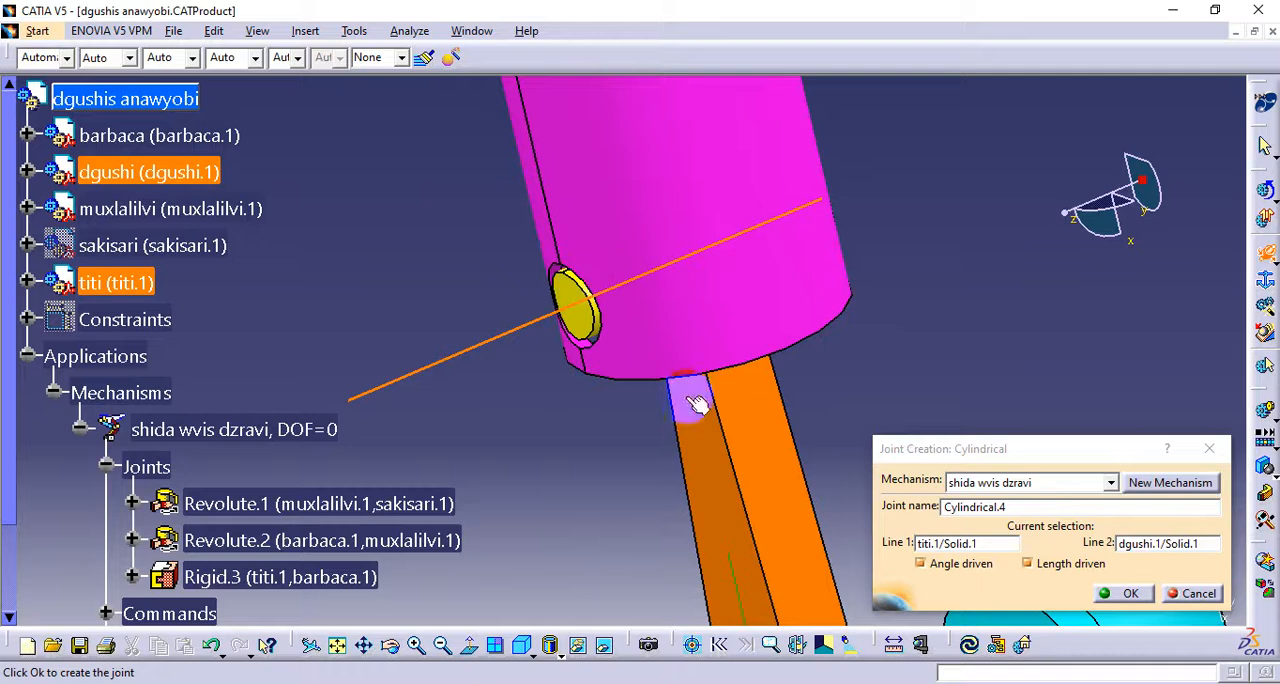
left_click(1028, 564)
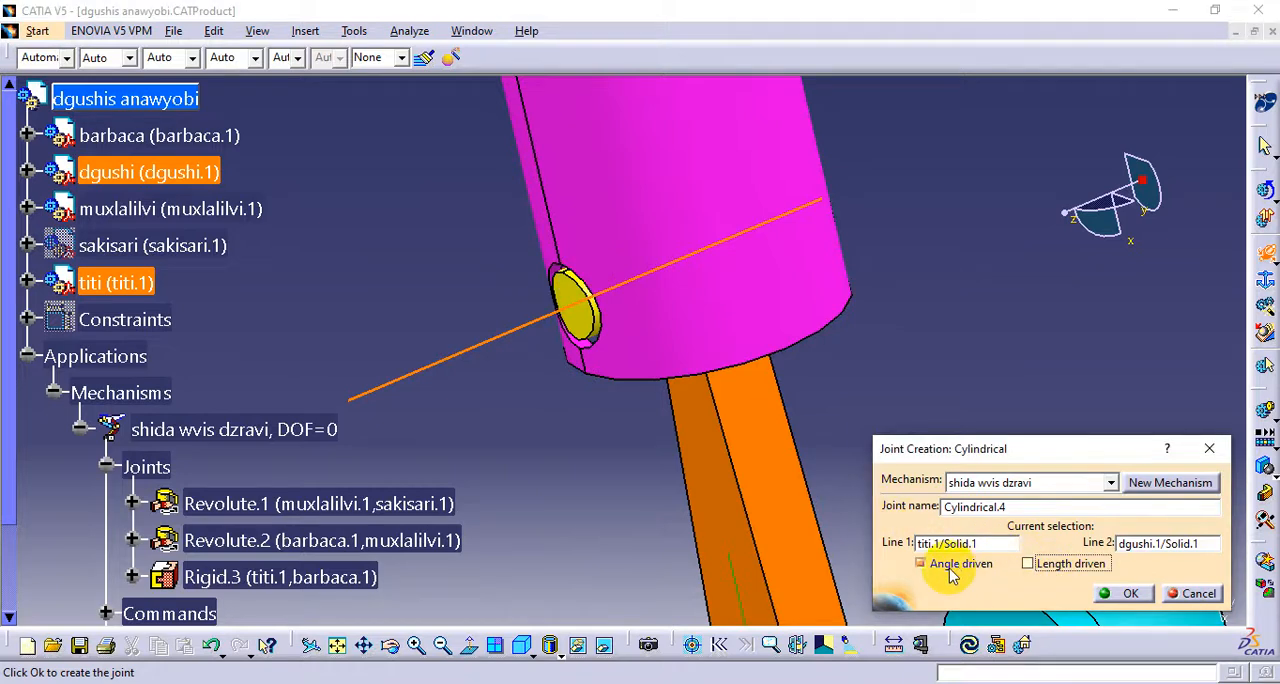
left_click(1118, 596)
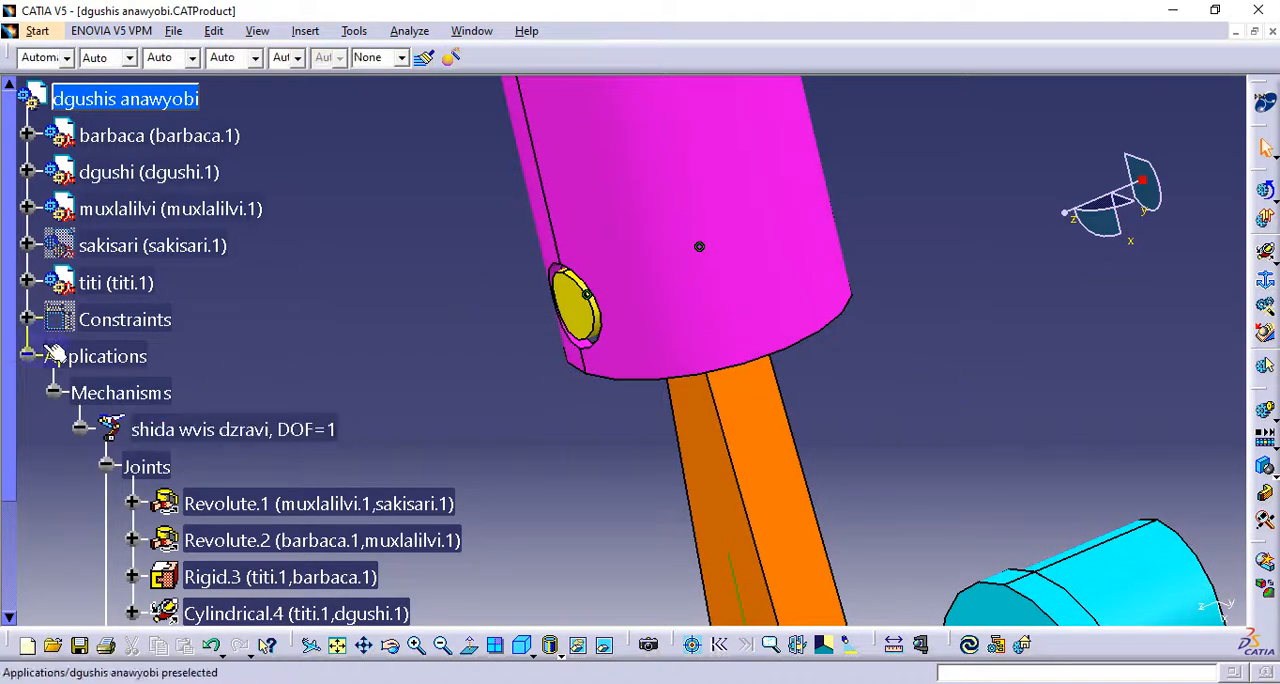
Show the sakisari cylinder again and examine how the dgushi piston sits inside its bore
right_click(104, 242)
left_click(176, 294)
middle_click_drag(556, 359, 657, 497)
left_click(840, 306)
middle_click_drag(840, 306, 493, 364)
scroll(493, 364, "down", 3)
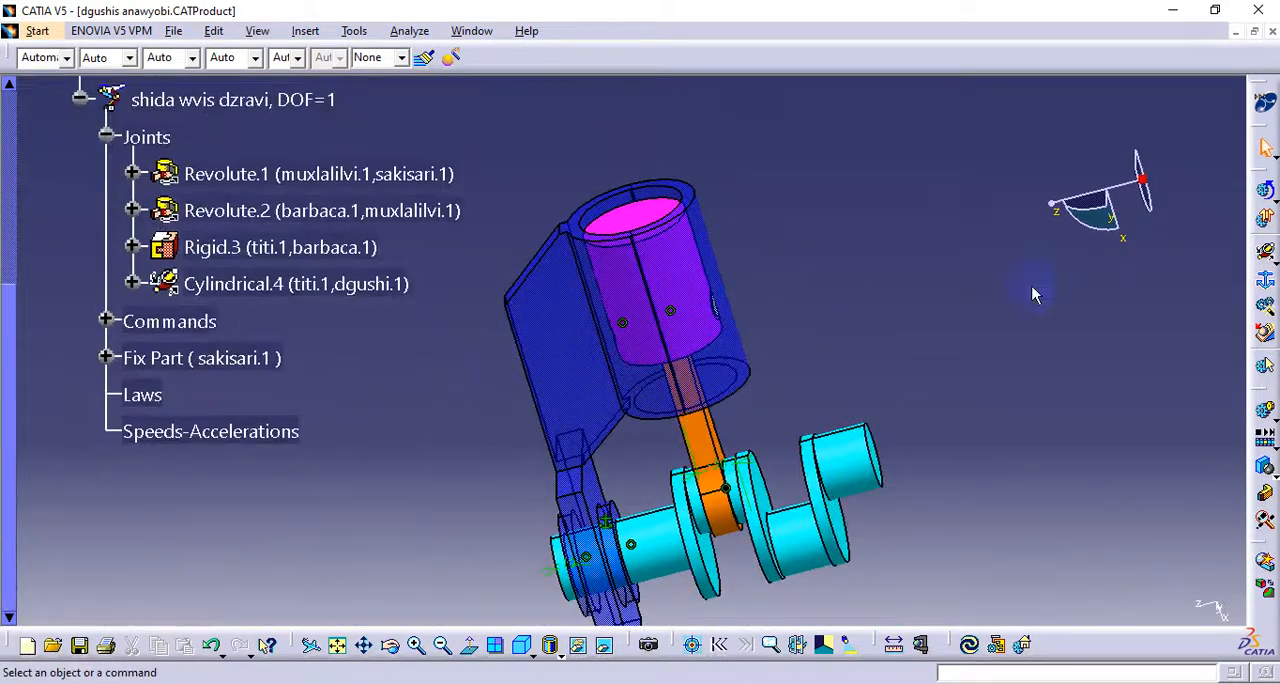
middle_click_drag(548, 272, 620, 318)
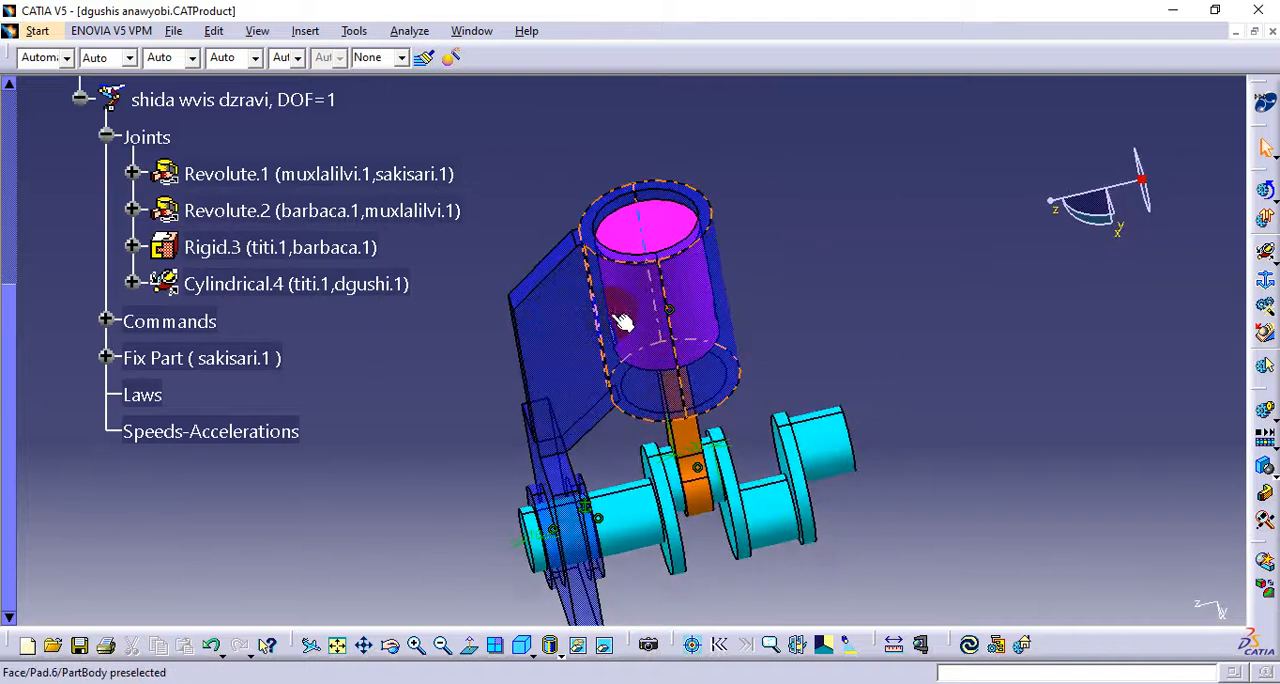
middle_click(596, 241)
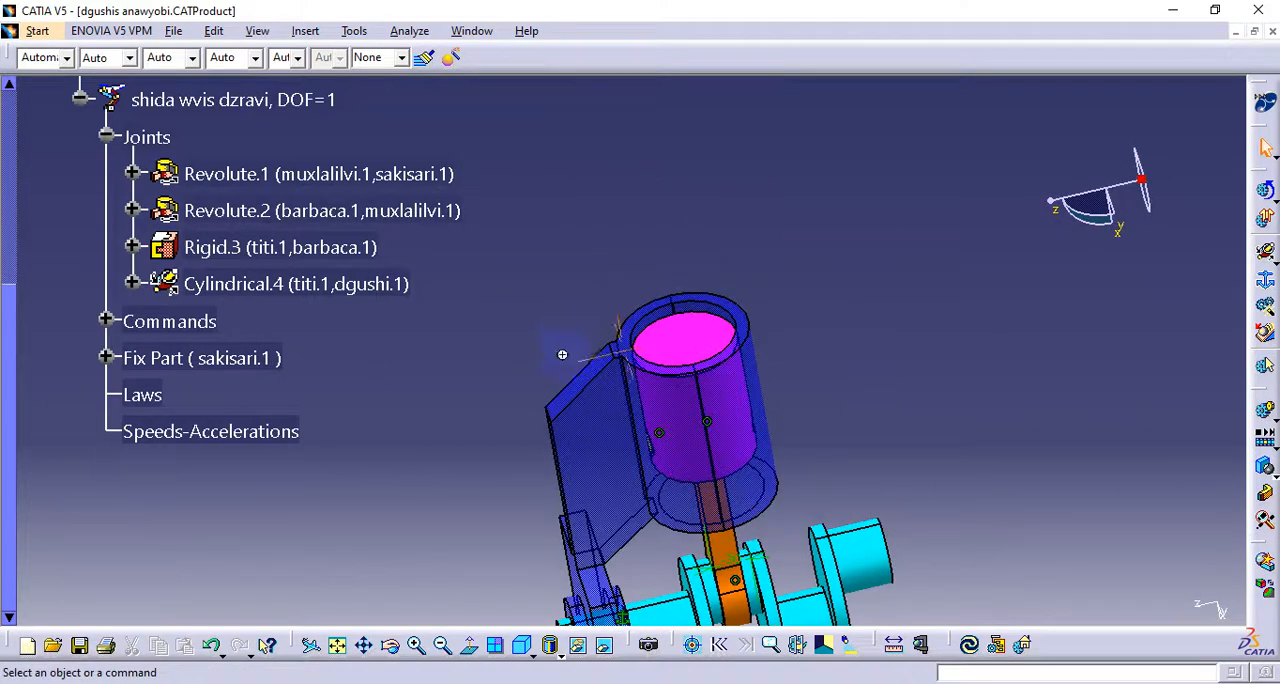
middle_click_drag(563, 354, 720, 240)
left_click(718, 322)
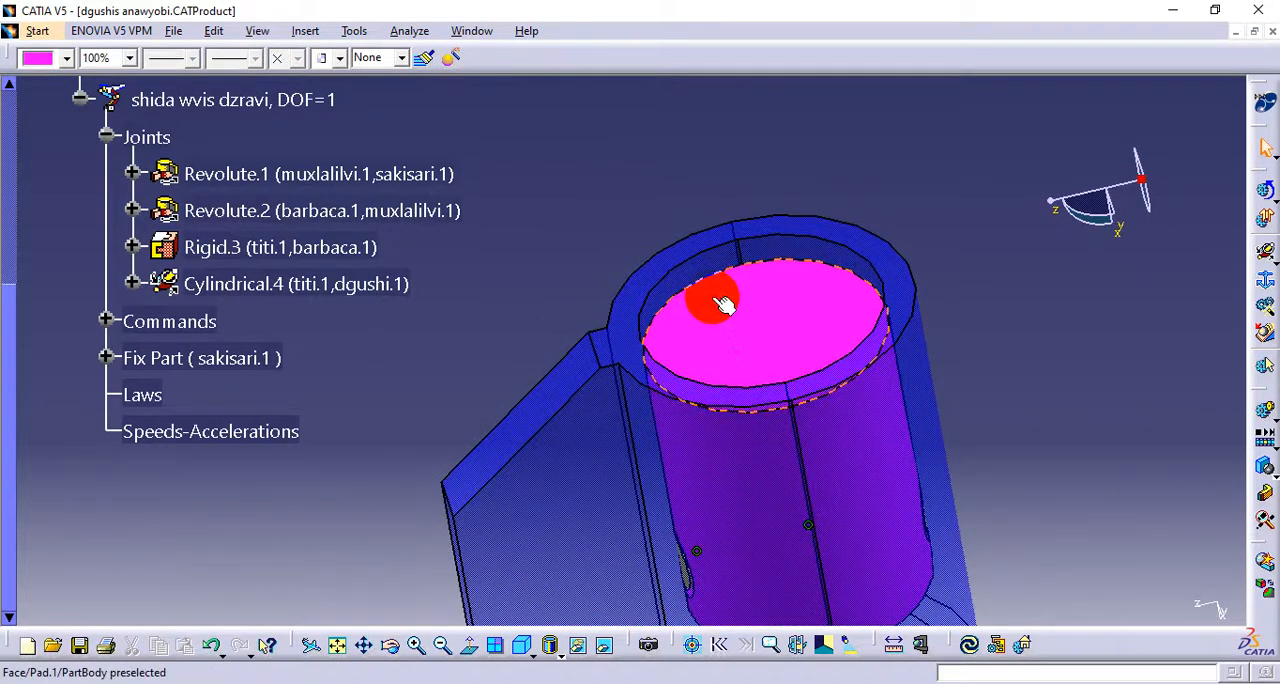
middle_click_drag(820, 300, 790, 447)
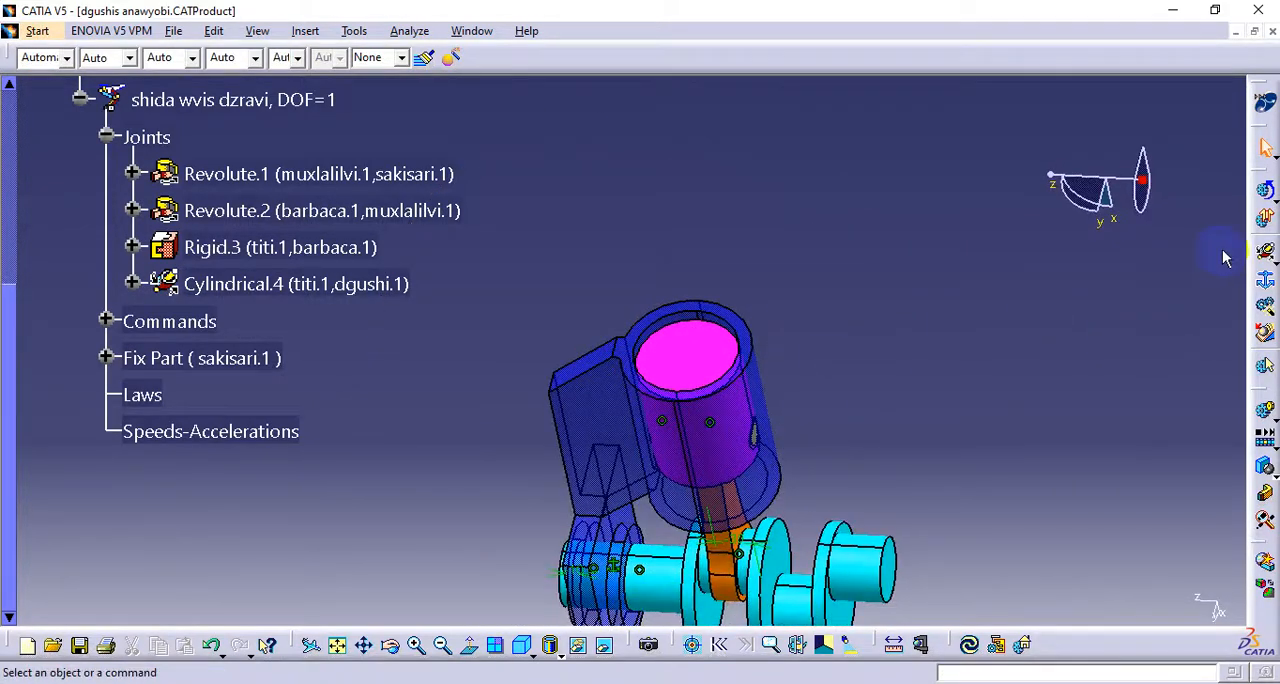
Start another cylindrical joint with the sakisari bore axis as Line 1 and the dgushi piston axis as Line 2
left_click(1265, 253)
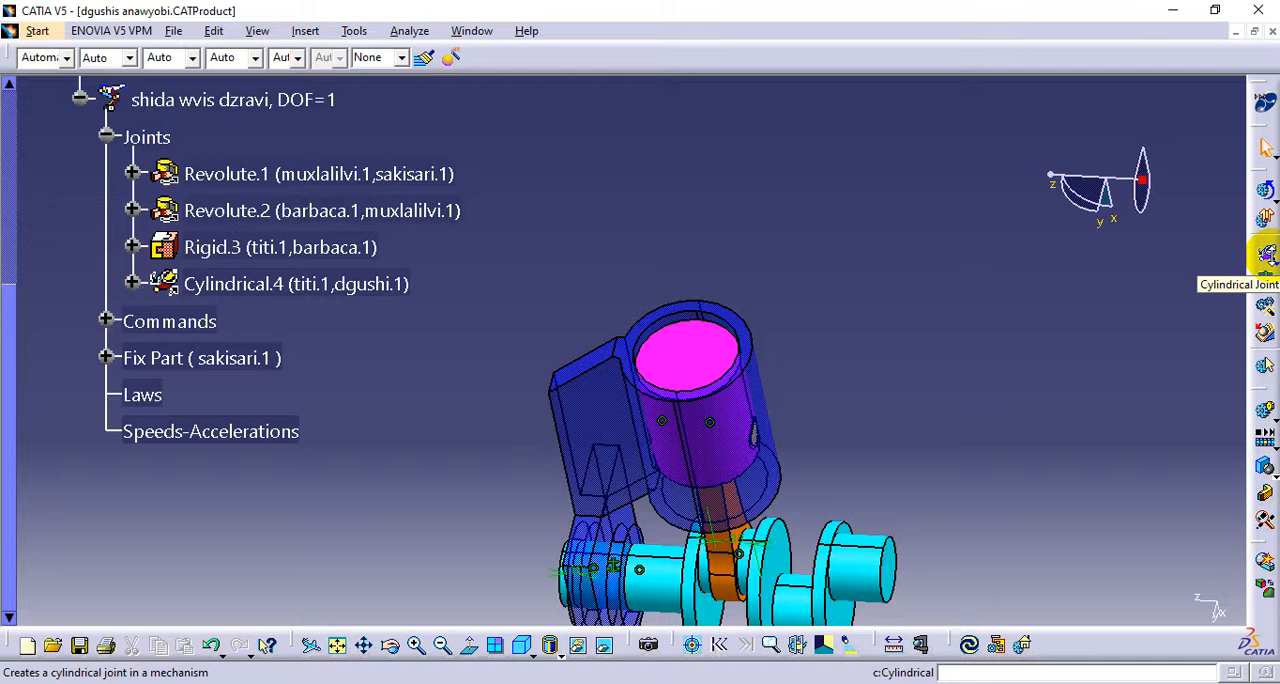
left_click(1272, 262)
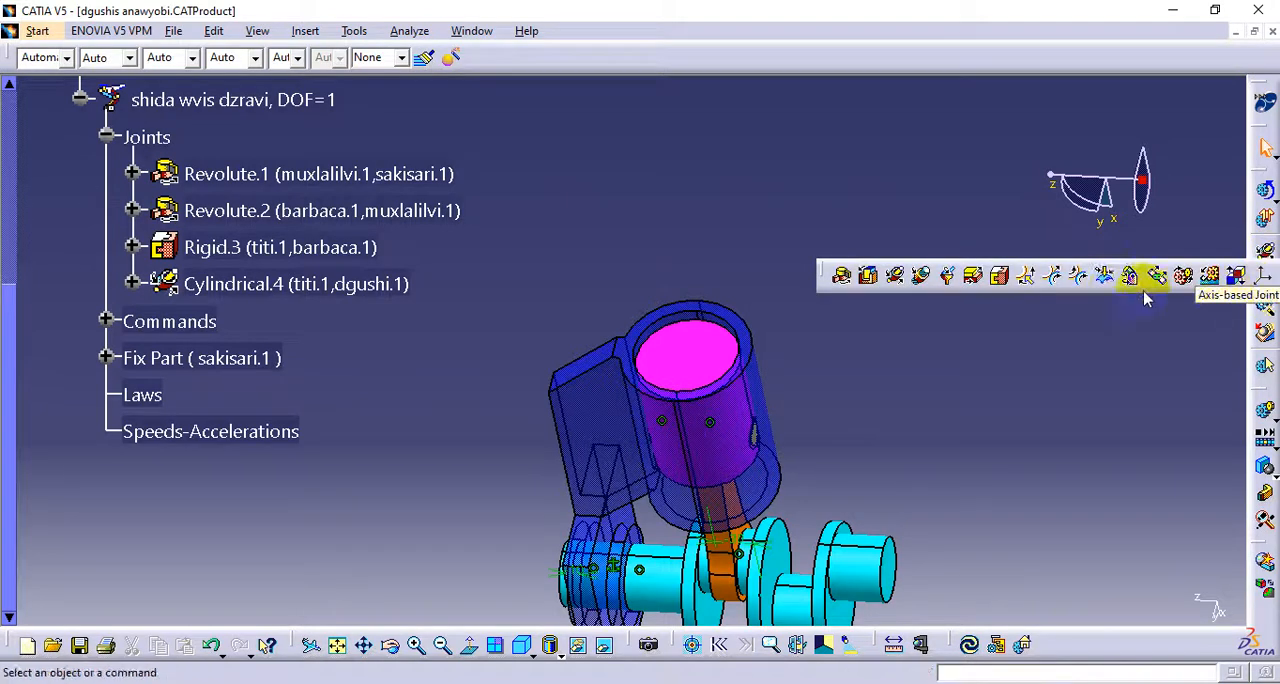
left_click(898, 277)
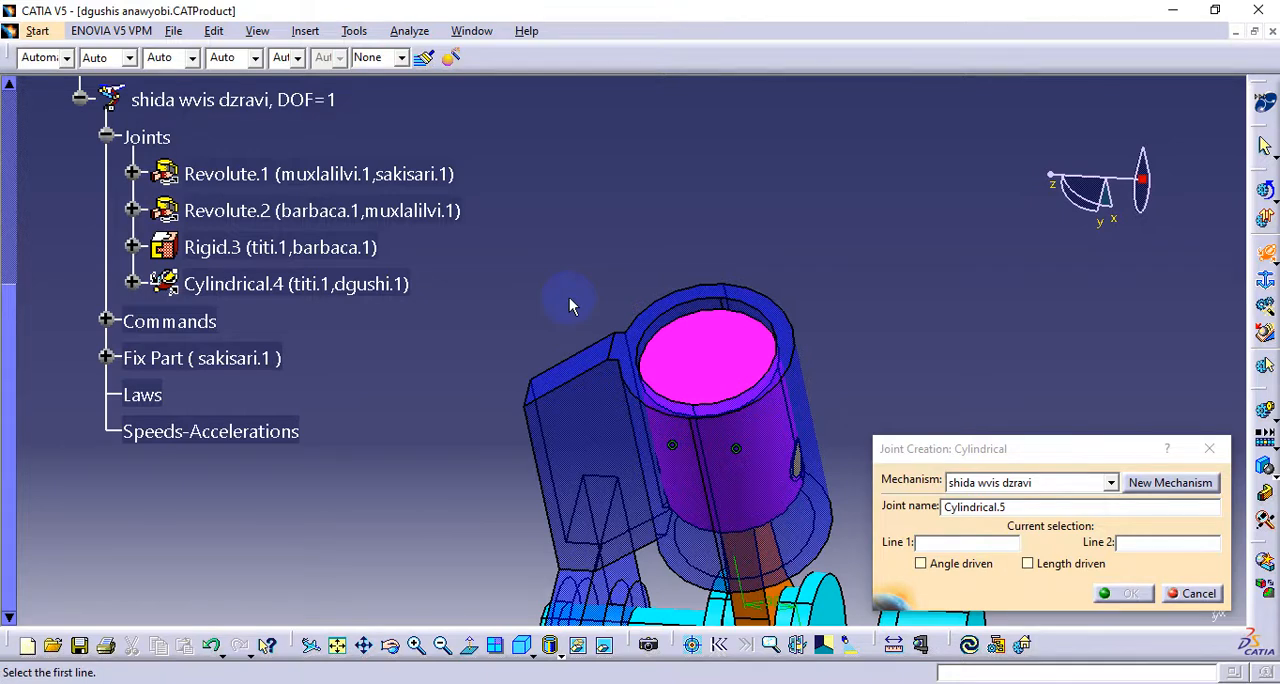
middle_click_drag(640, 343, 688, 350, "ctrl")
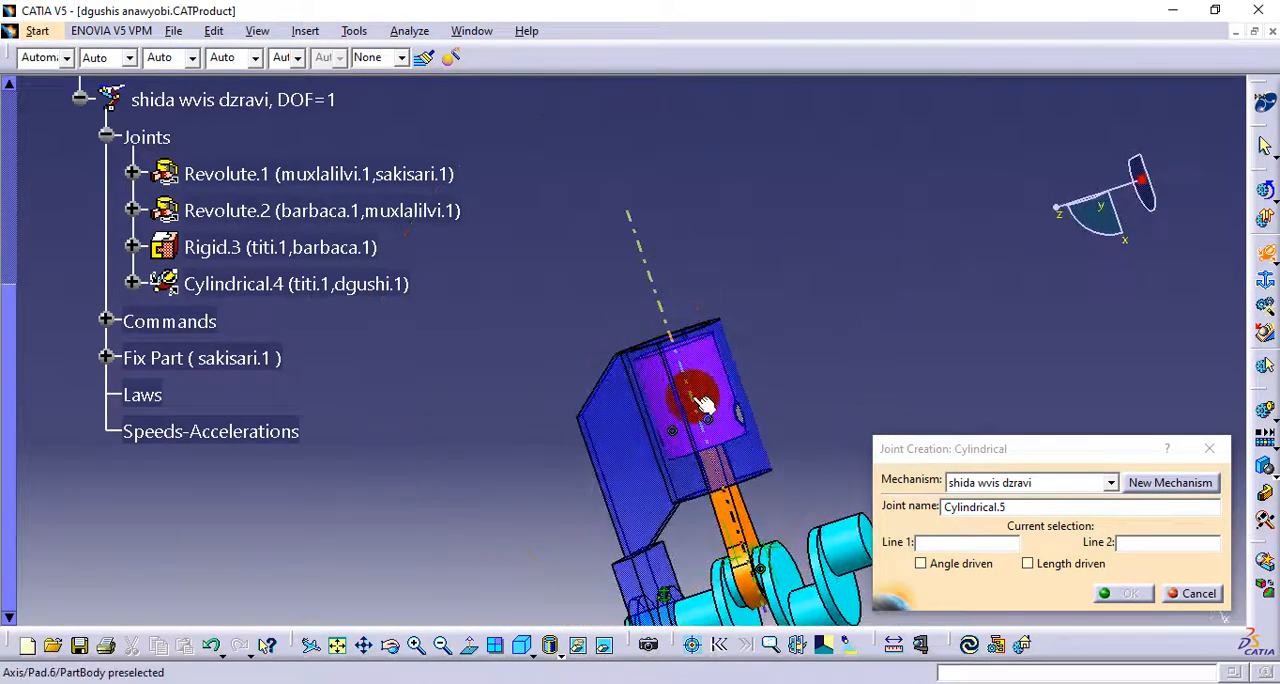
scroll(680, 434, "down", 1)
middle_click_drag(680, 434, 644, 298)
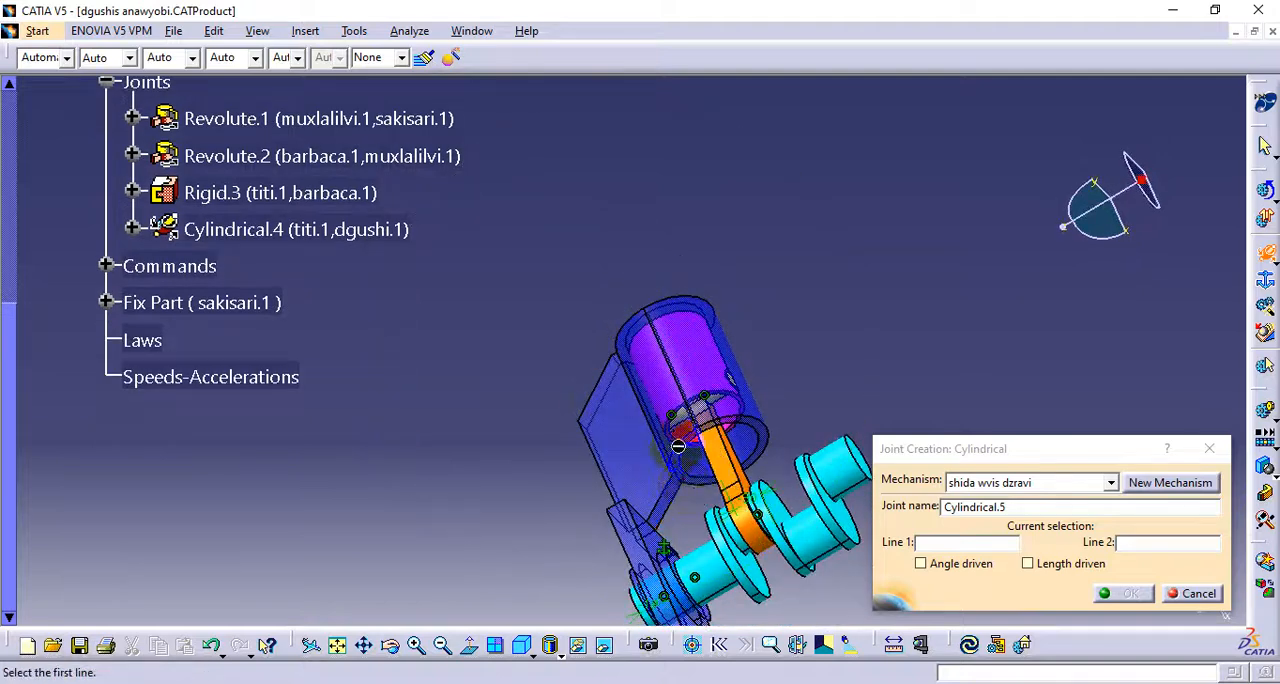
middle_click(681, 446)
mouse_move(681, 446)
middle_mouse_down("ctrl")
mouse_move(726, 268)
mouse_move(716, 225)
mouse_move(666, 443)
middle_mouse_up("ctrl")
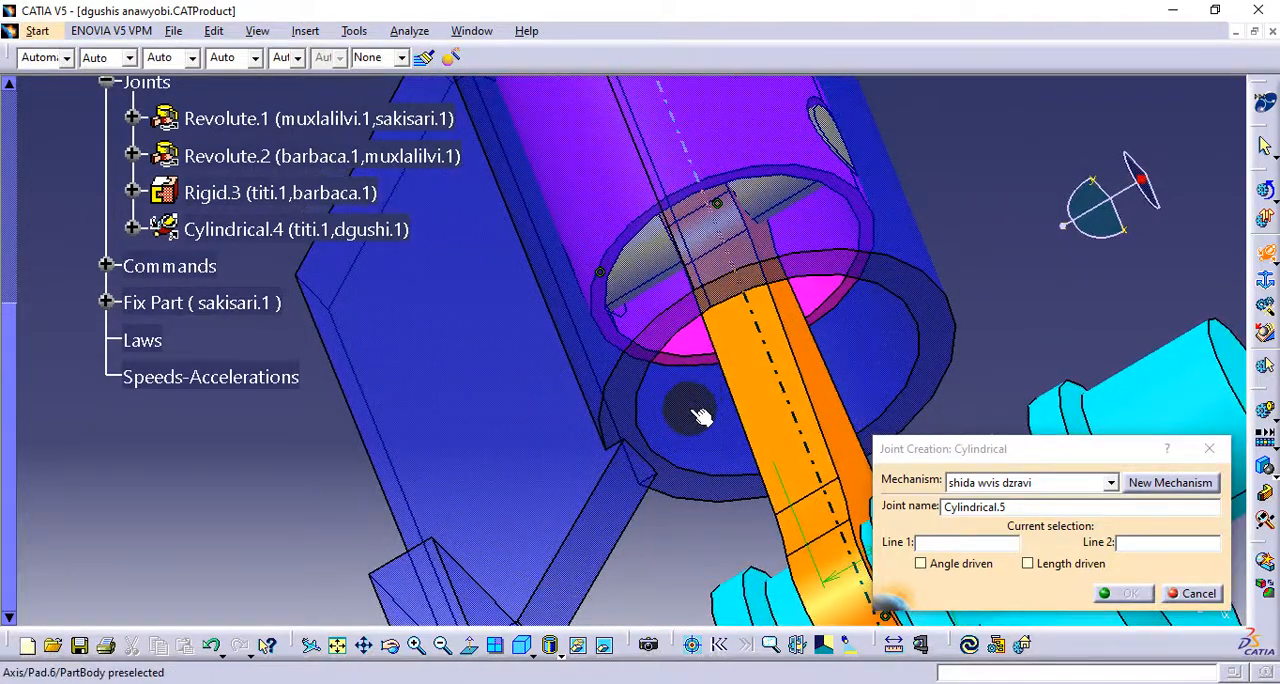
left_click(692, 426)
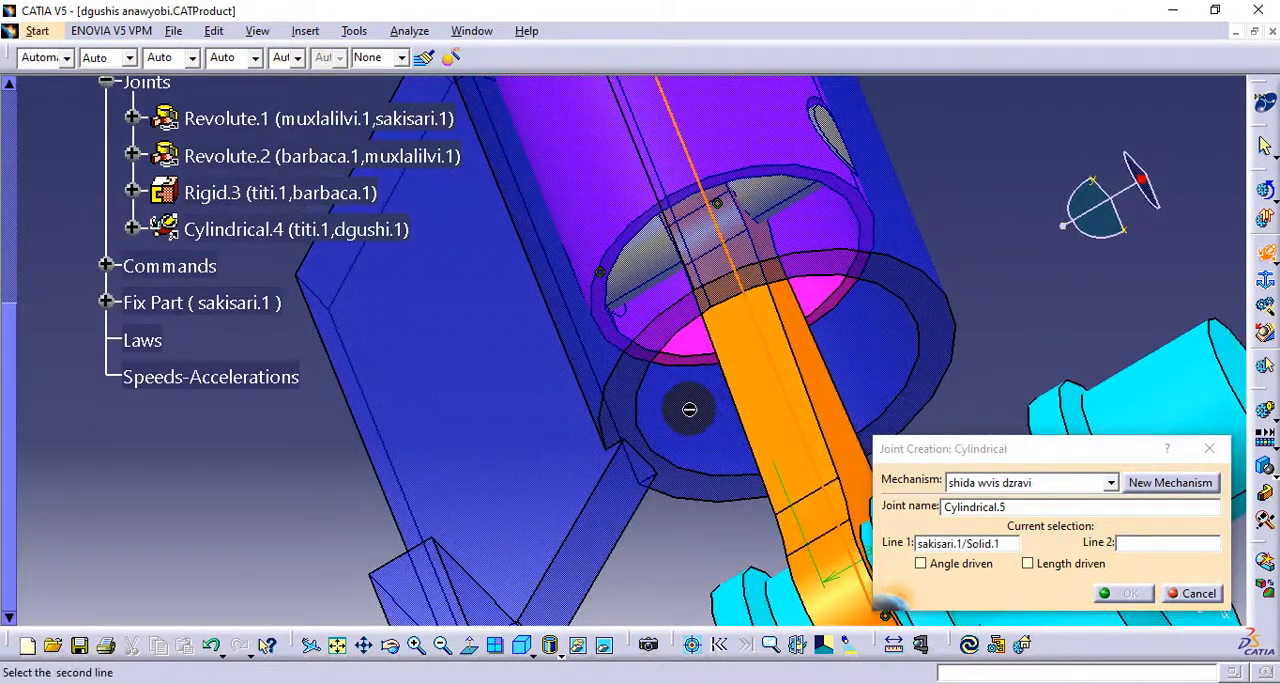
left_click(1126, 545)
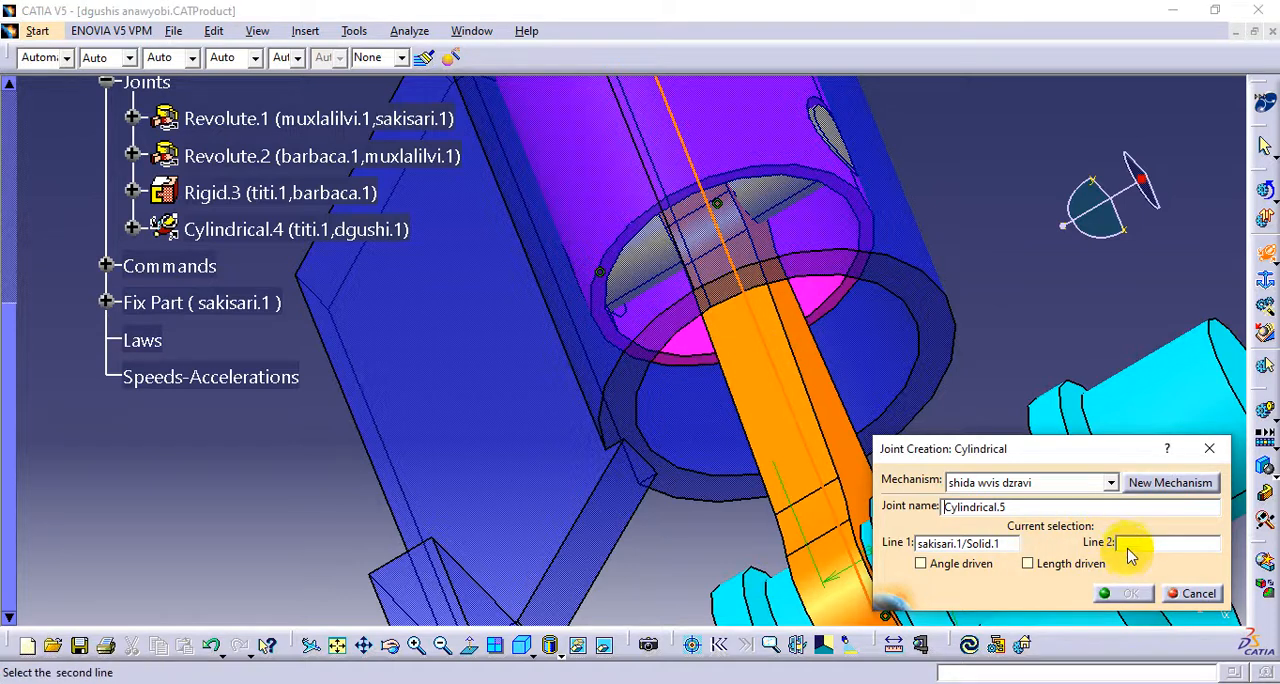
left_click(822, 292)
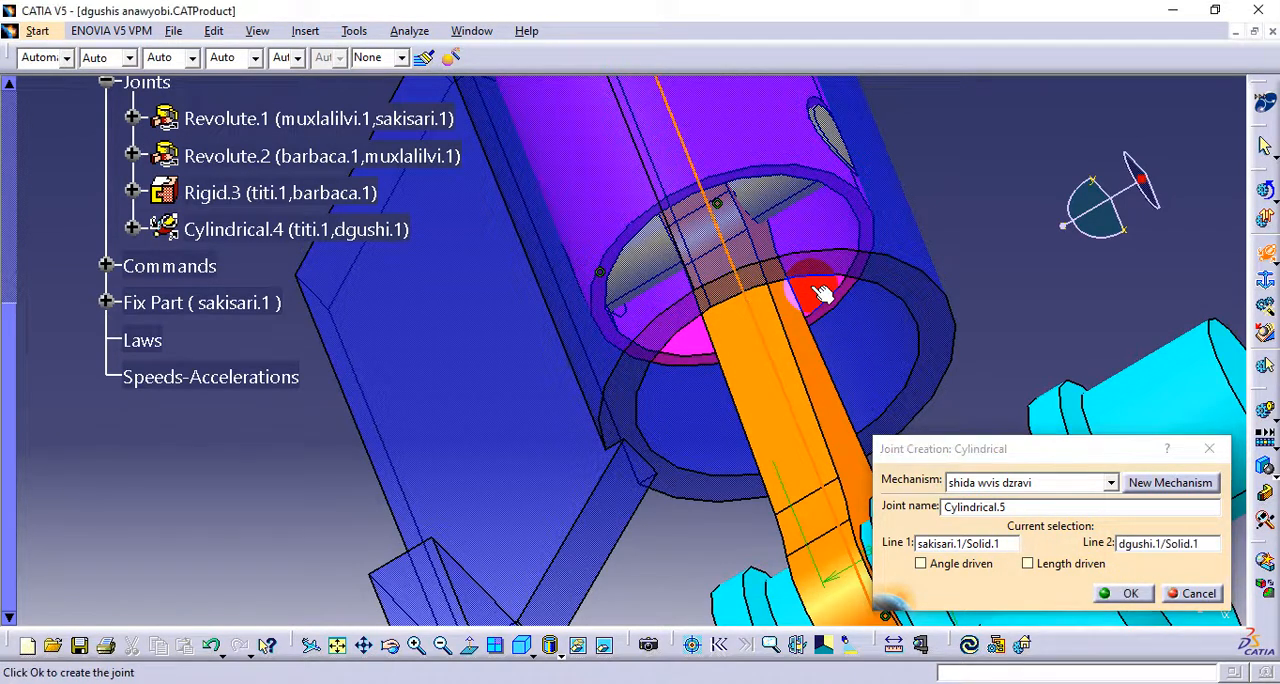
Make the sakisari-to-dgushi cylindrical joint length driven but not angle driven, and create it
middle_click_drag(664, 343, 655, 420)
middle_click_drag(602, 290, 692, 395)
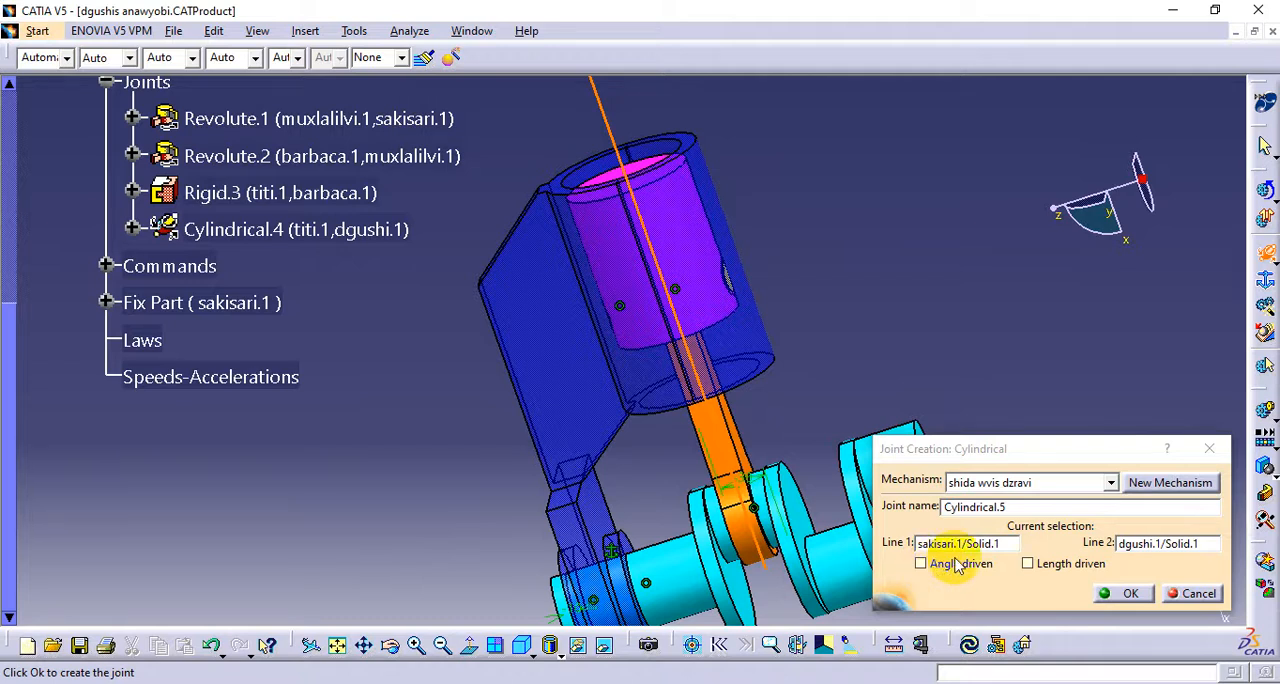
left_click(1029, 564)
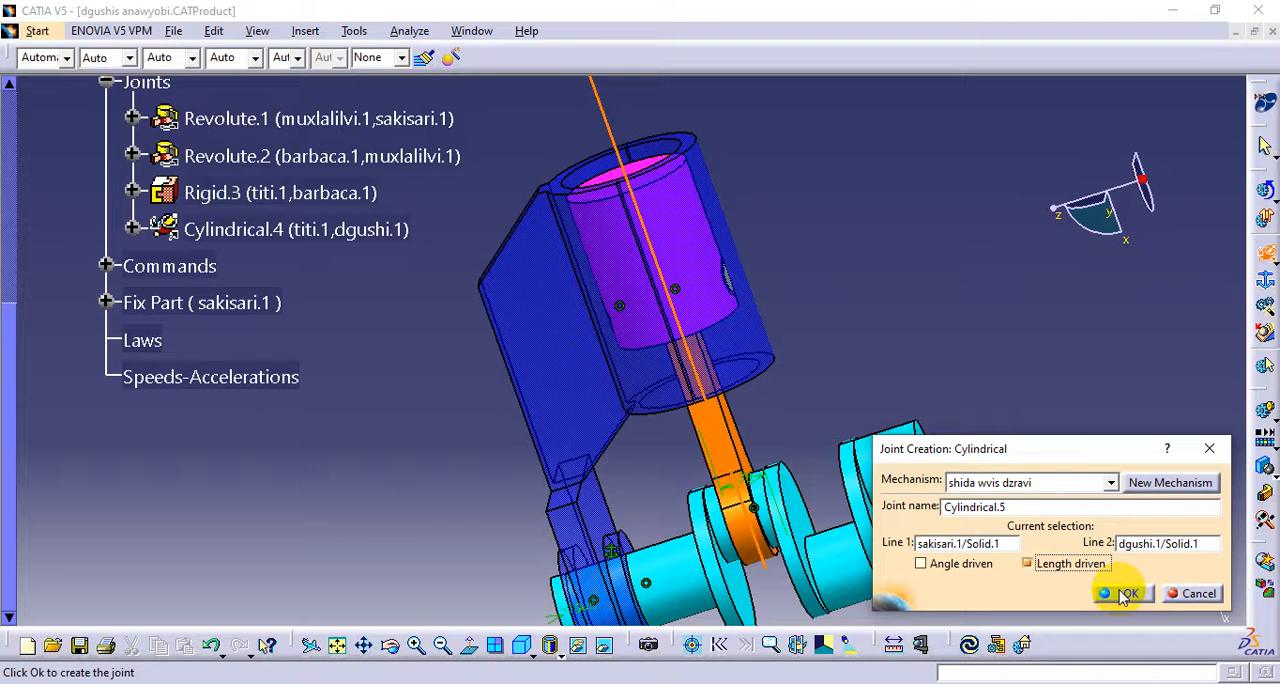
left_click(1123, 594)
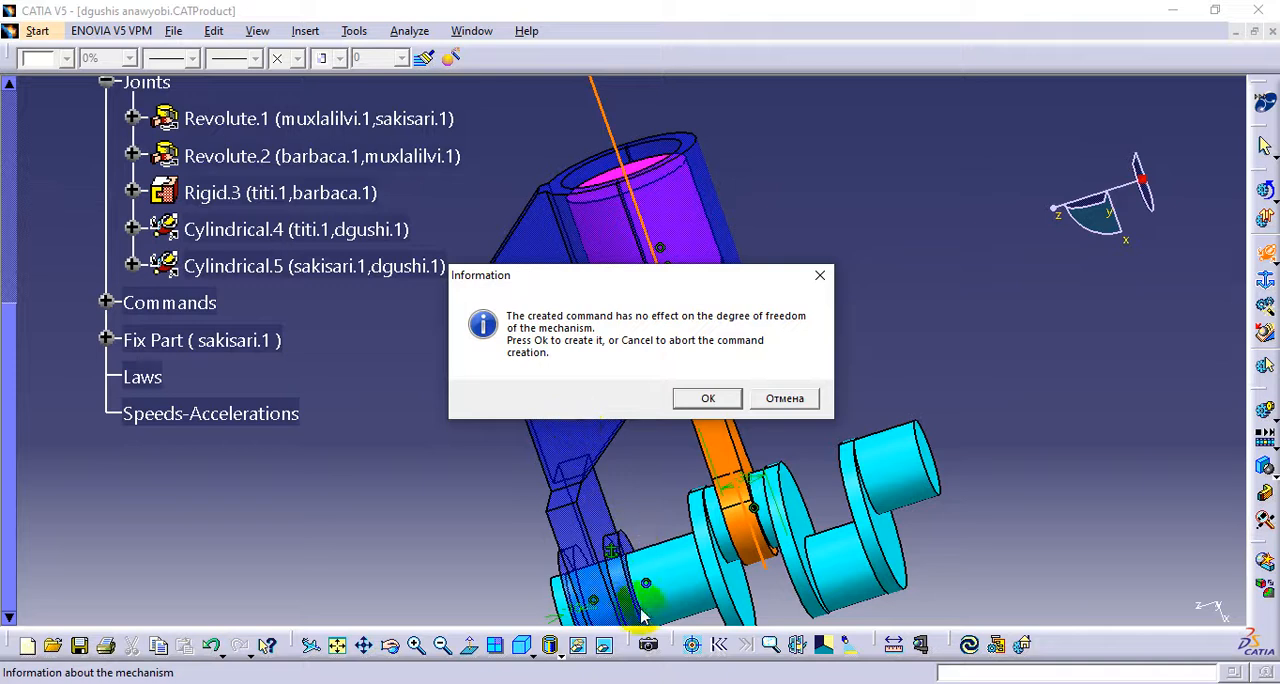
Abort the creation of the redundant driving command for the sakisari-to-dgushi cylindrical joint
left_click_drag(650, 276, 1015, 212)
left_click(700, 297)
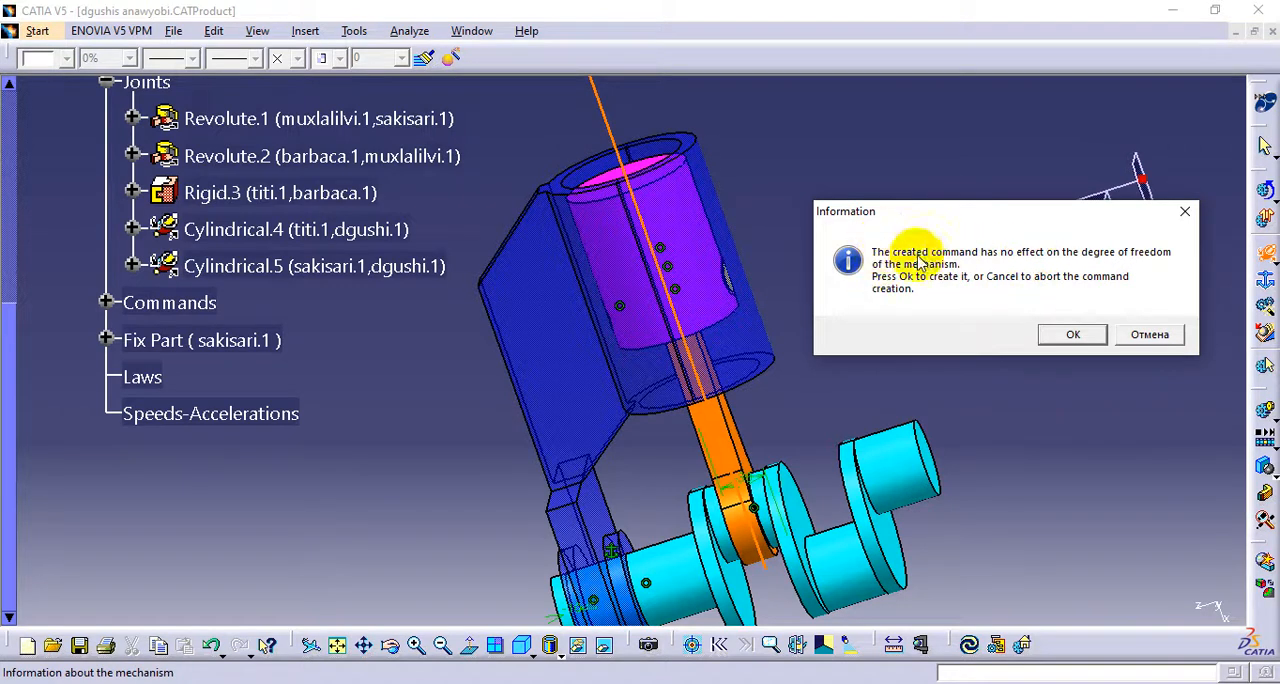
left_click(1147, 337)
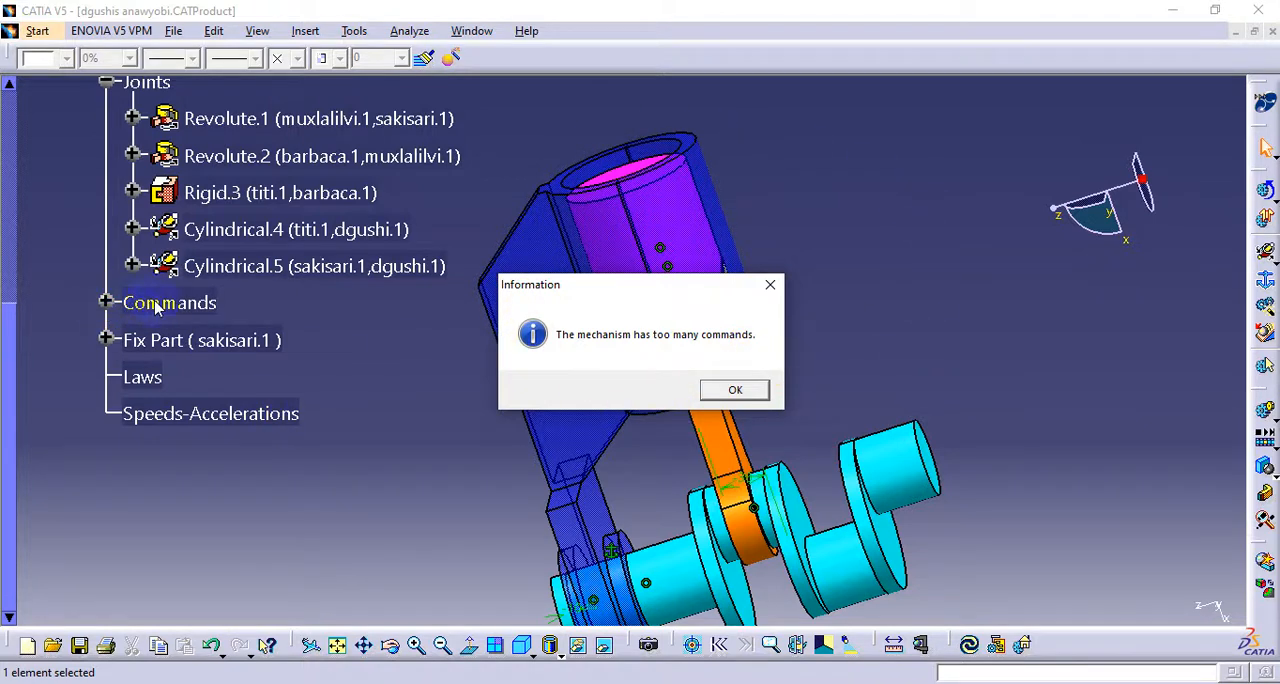
left_click(733, 391)
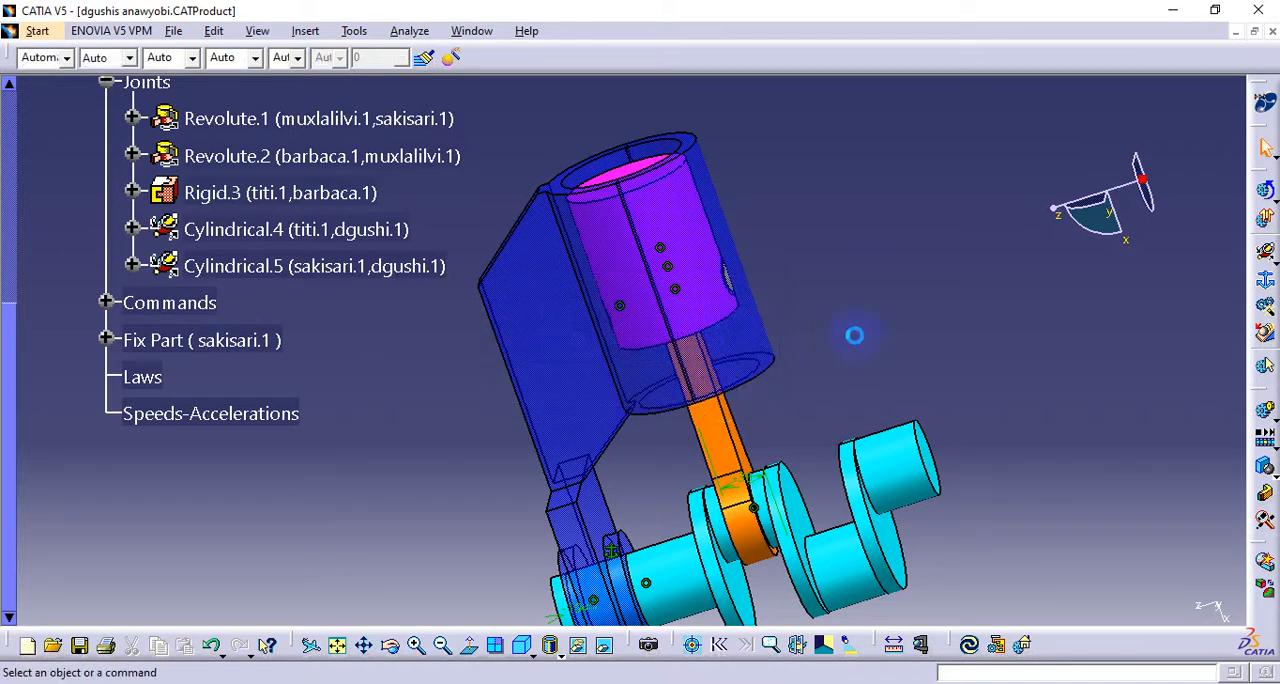
Expand the mechanism's Commands branch and delete the angle command of Cylindrical.4
middle_click_drag(520, 356, 519, 465)
middle_click_drag(530, 390, 614, 408)
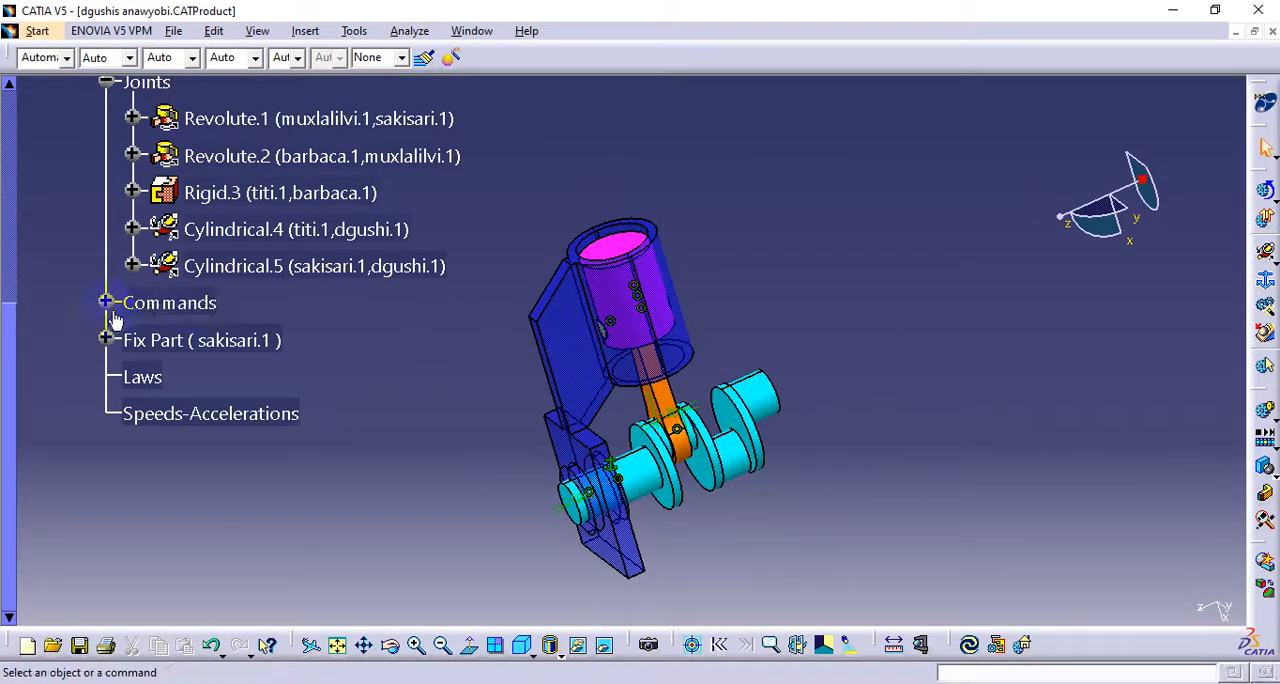
left_click(106, 303)
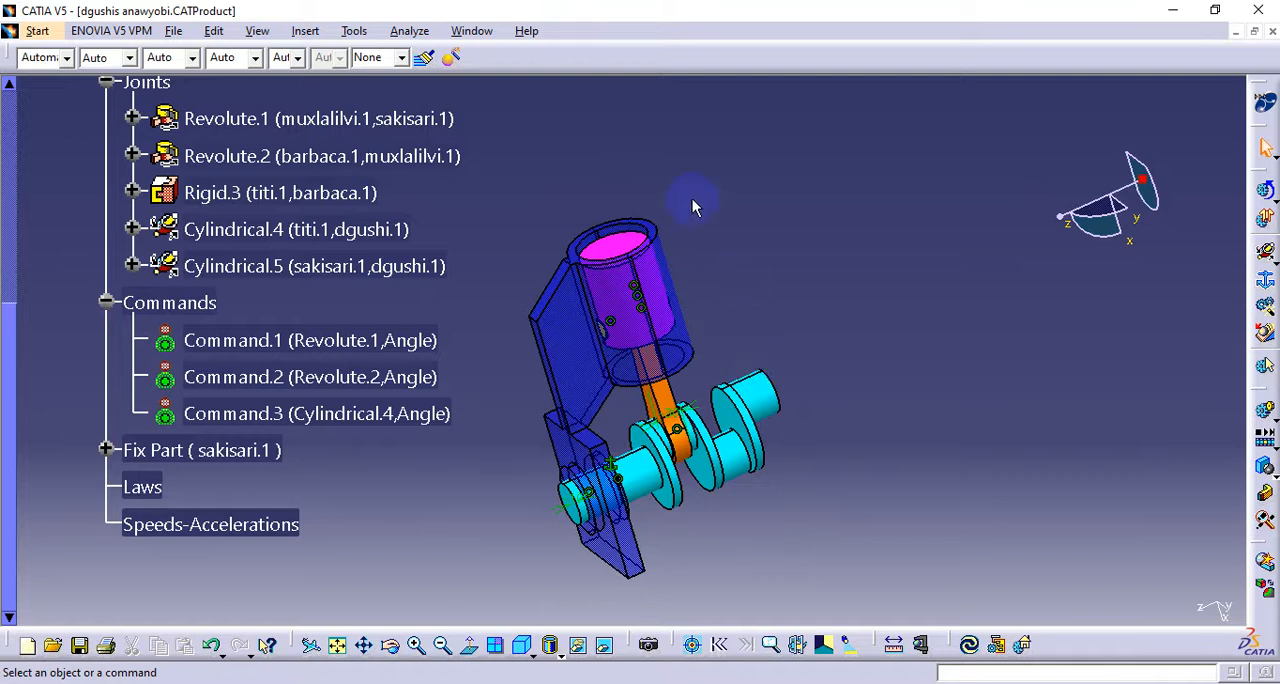
left_click(352, 412)
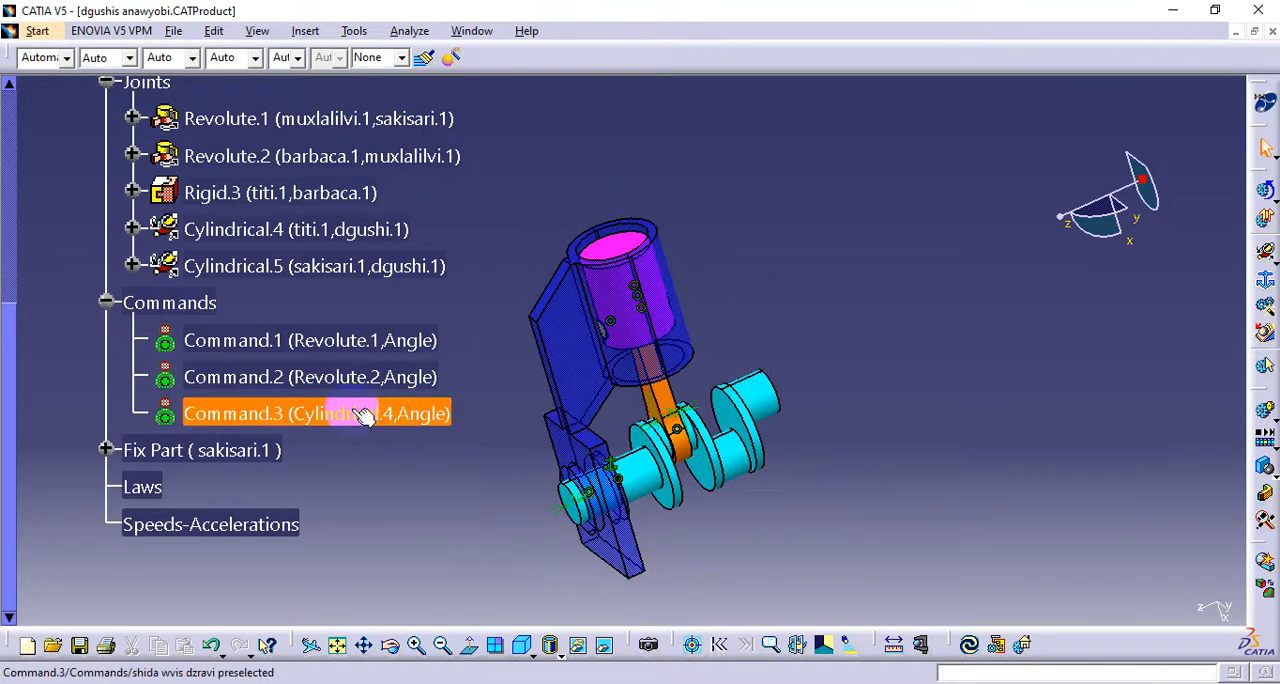
double_click(357, 411)
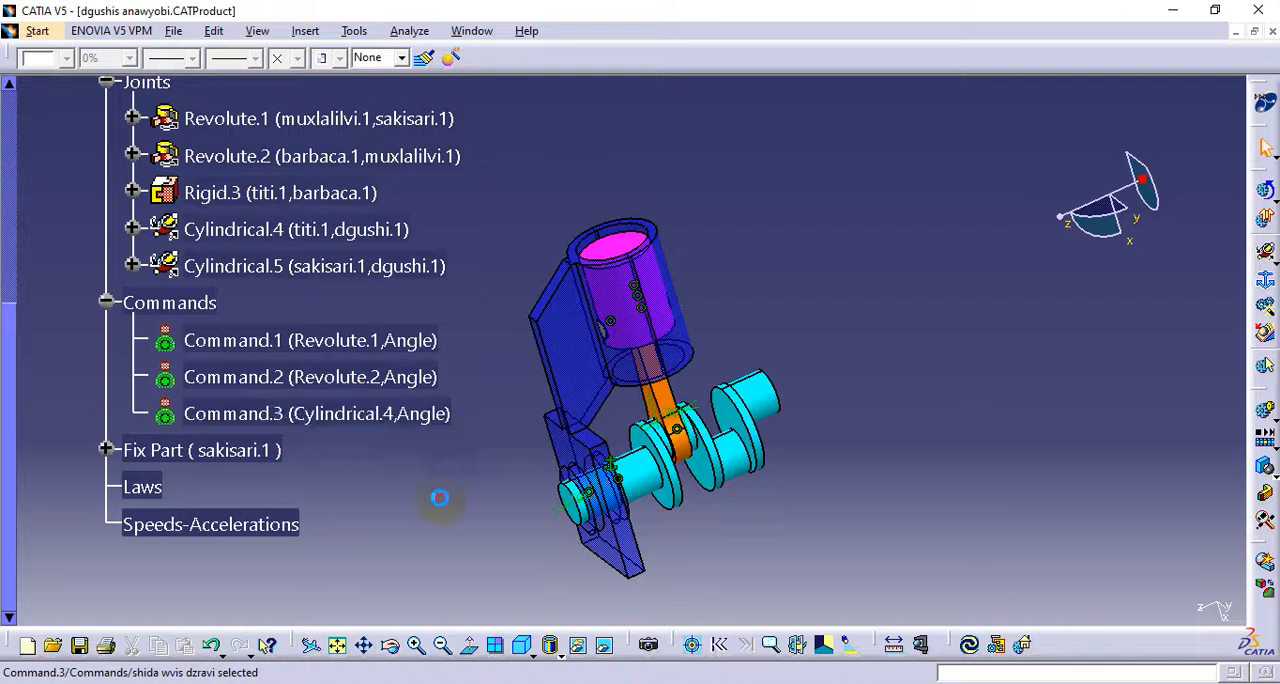
double_click(363, 406)
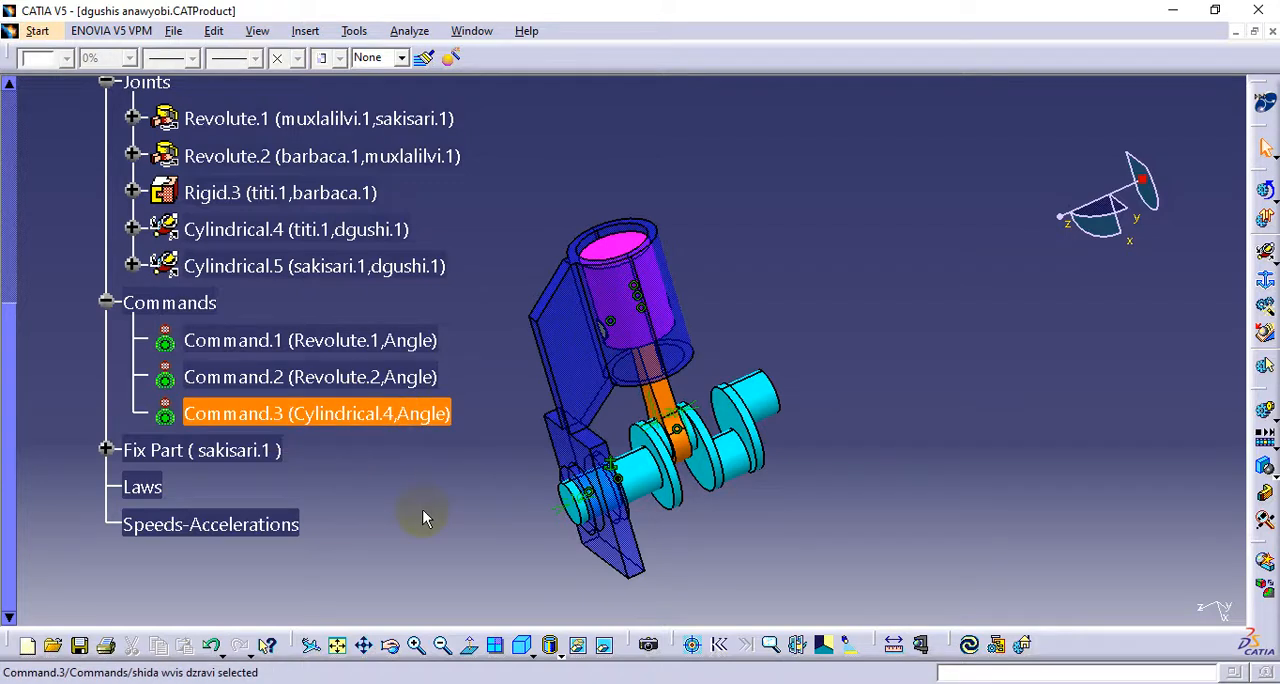
key("Delete")
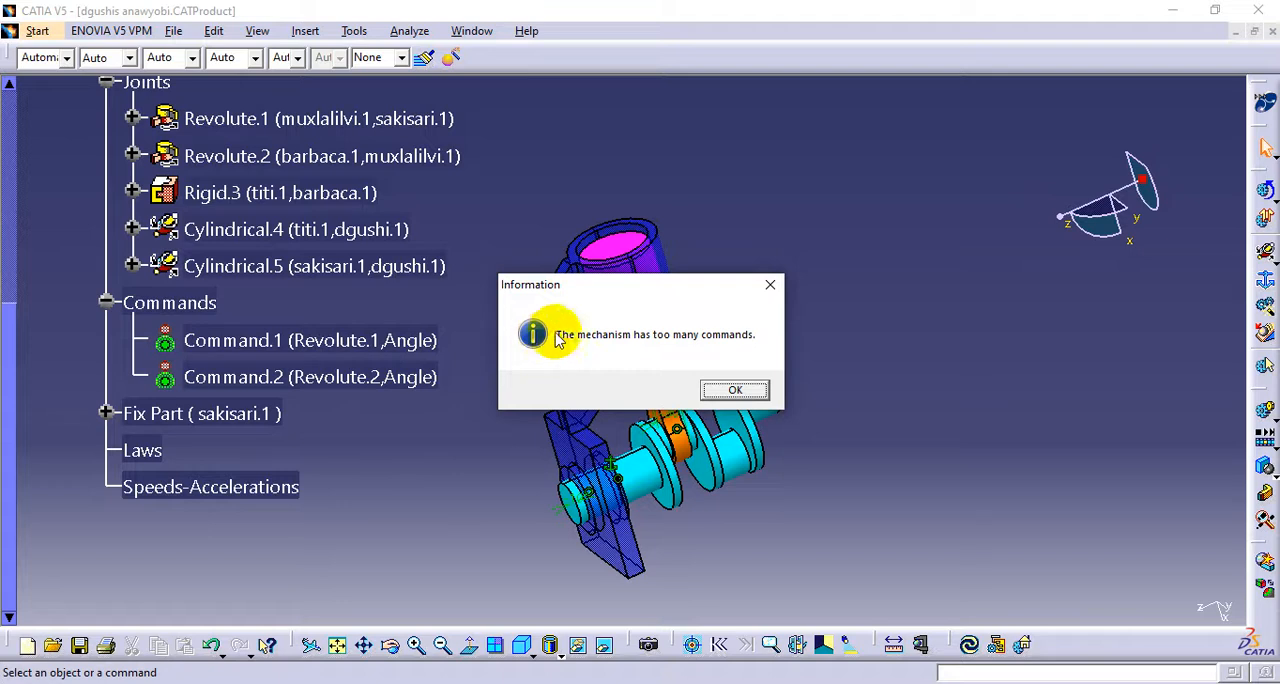
left_click(738, 390)
Delete the angle command of Revolute.2 between the barbaca rod and the muxlalilvi crankshaft
left_click(320, 385)
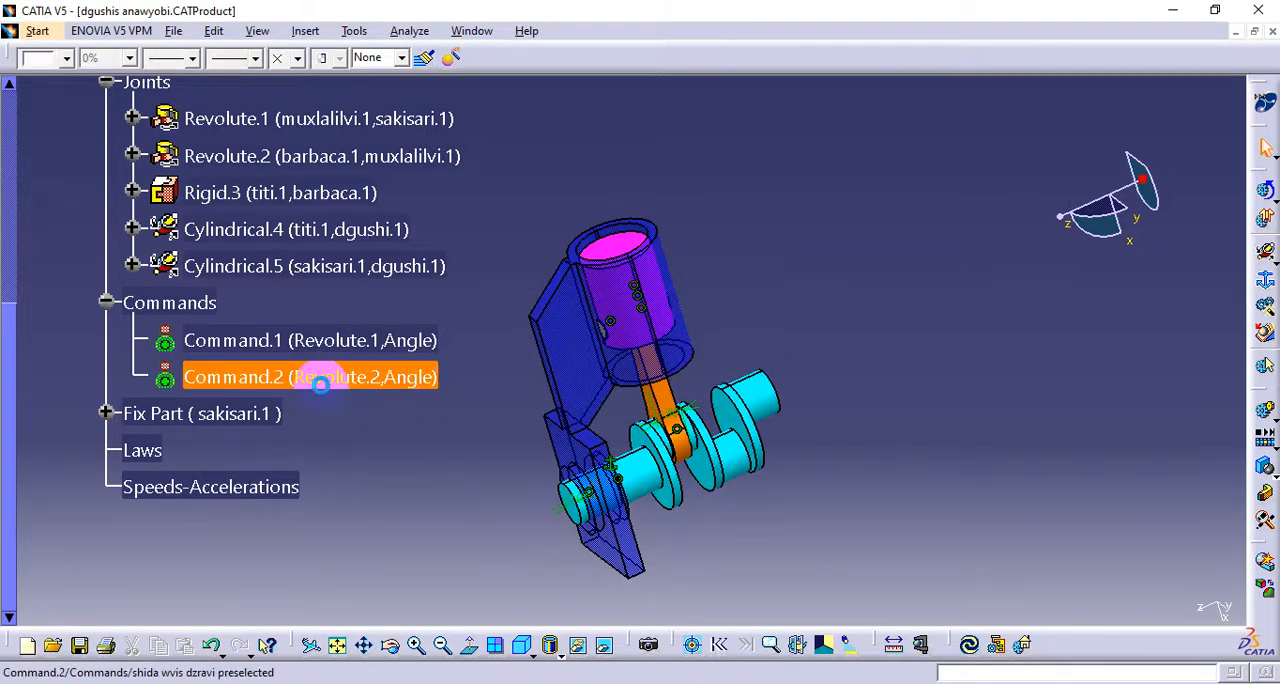
key("Delete")
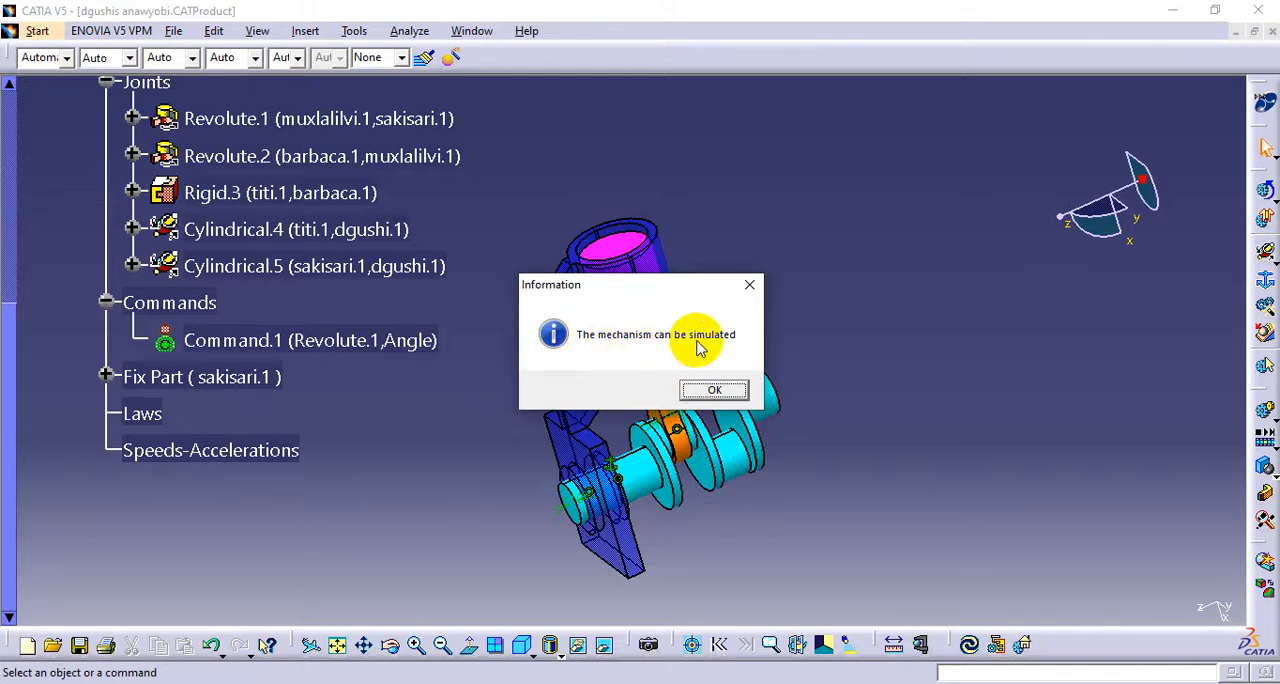
left_click(714, 390)
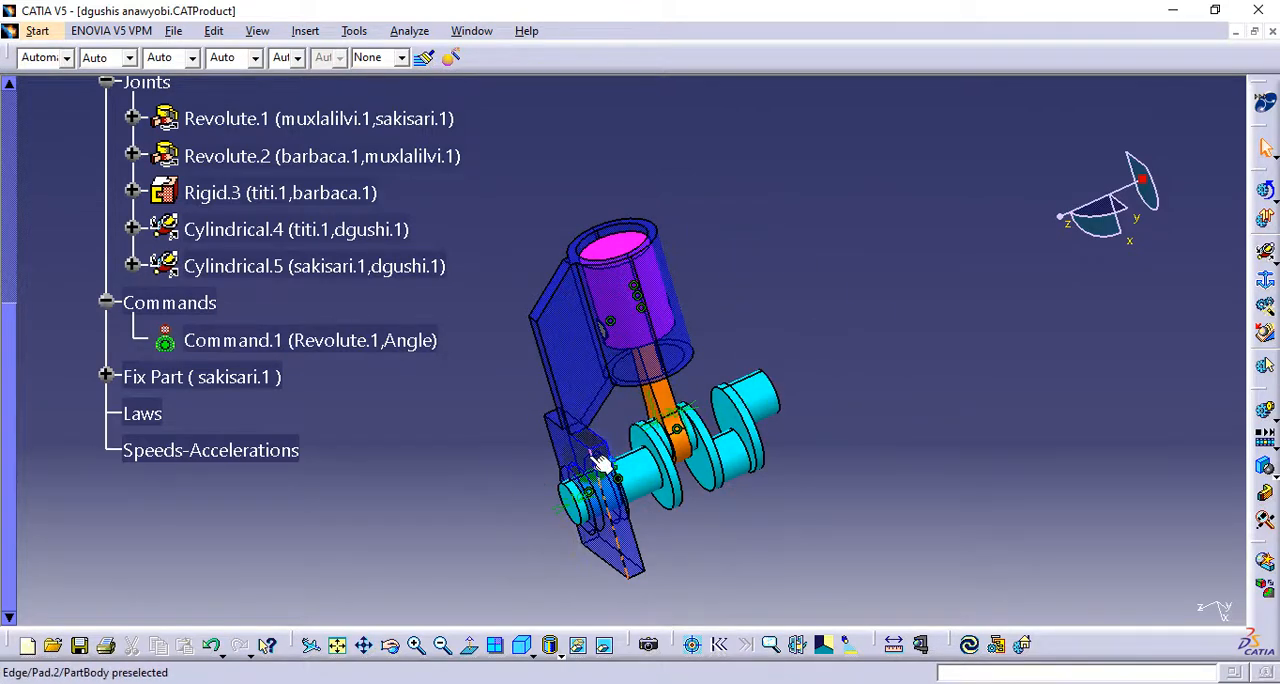
Collapse the Joints, shida wvis dzravi and Mechanisms branches of the specification tree
middle_click_drag(721, 317, 715, 381)
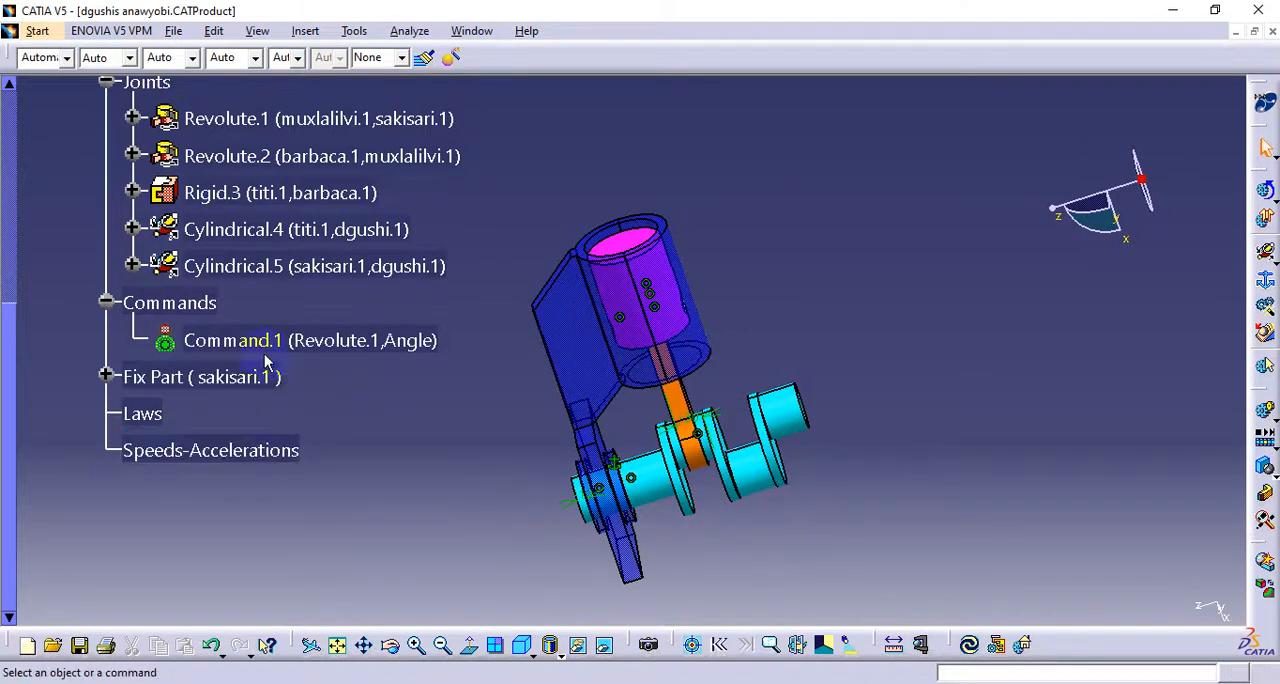
middle_click_drag(468, 424, 643, 428)
scroll(571, 436, "up", 5)
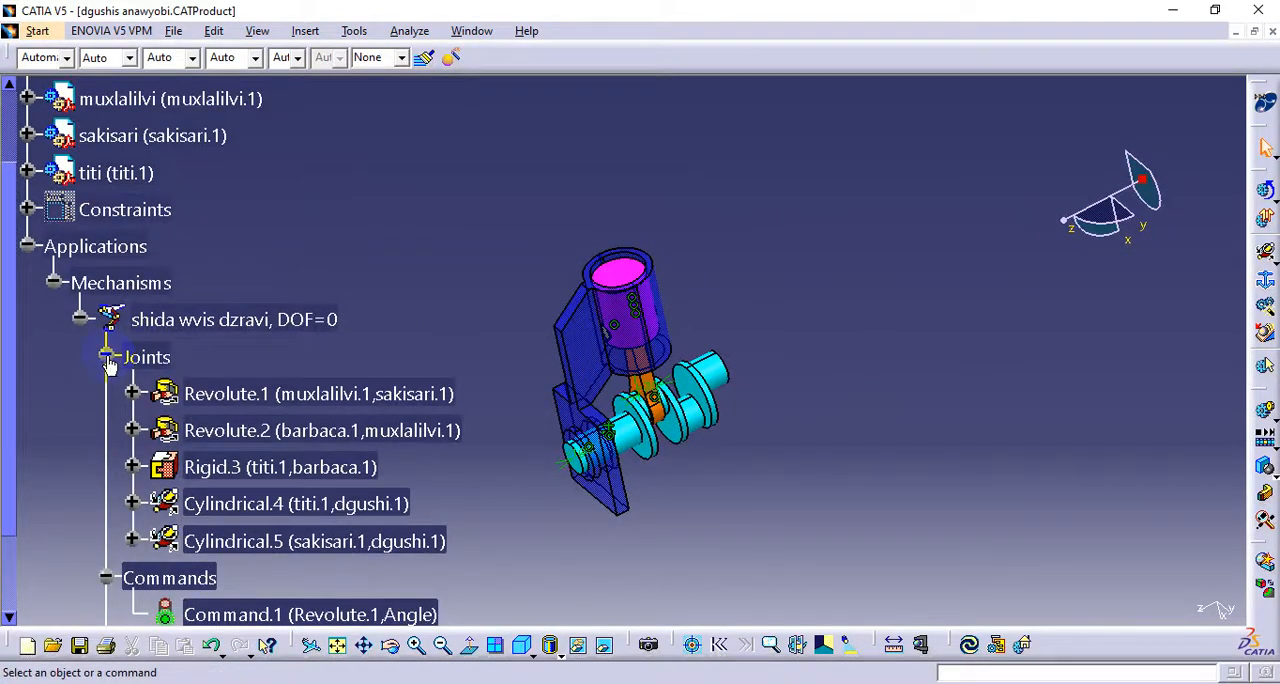
left_click(106, 357)
left_click(80, 319)
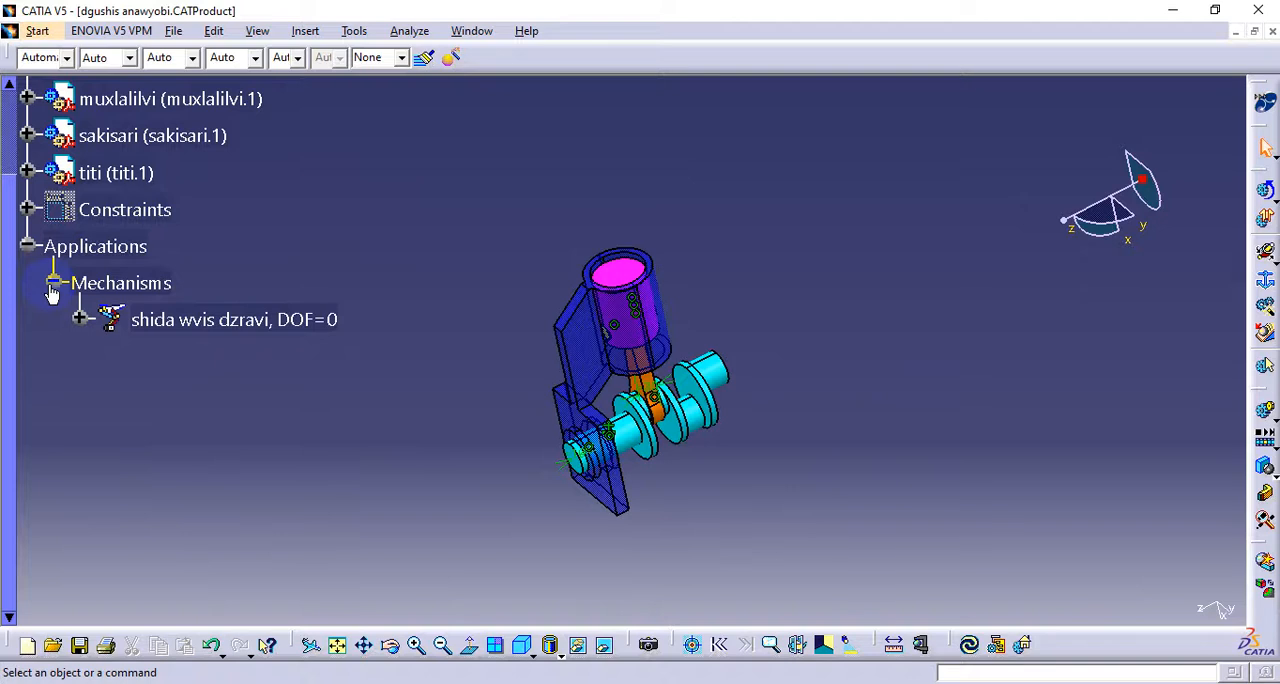
left_click(53, 284)
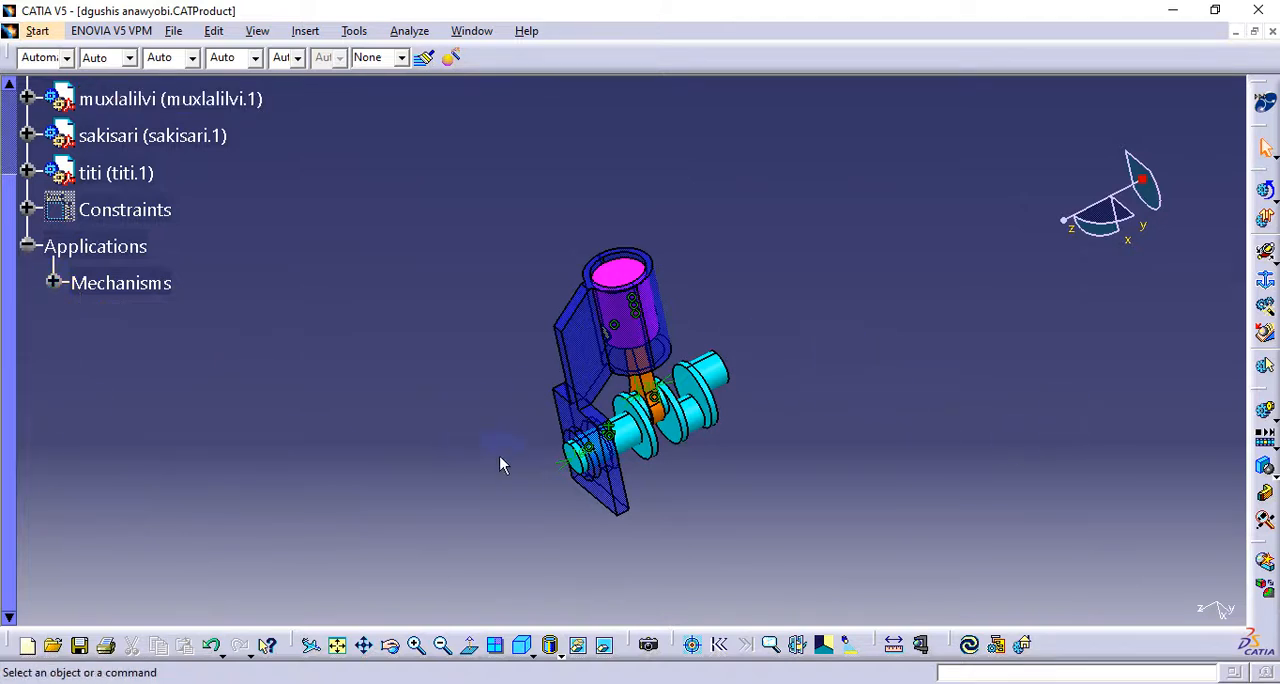
Create a simulation using the shida wvis dzravi mechanism as its simulation object
middle_click(632, 414)
mouse_move(632, 414)
middle_mouse_down()
mouse_move(685, 340)
mouse_move(688, 408)
mouse_move(543, 346)
mouse_move(589, 337)
mouse_move(646, 400)
middle_mouse_up()
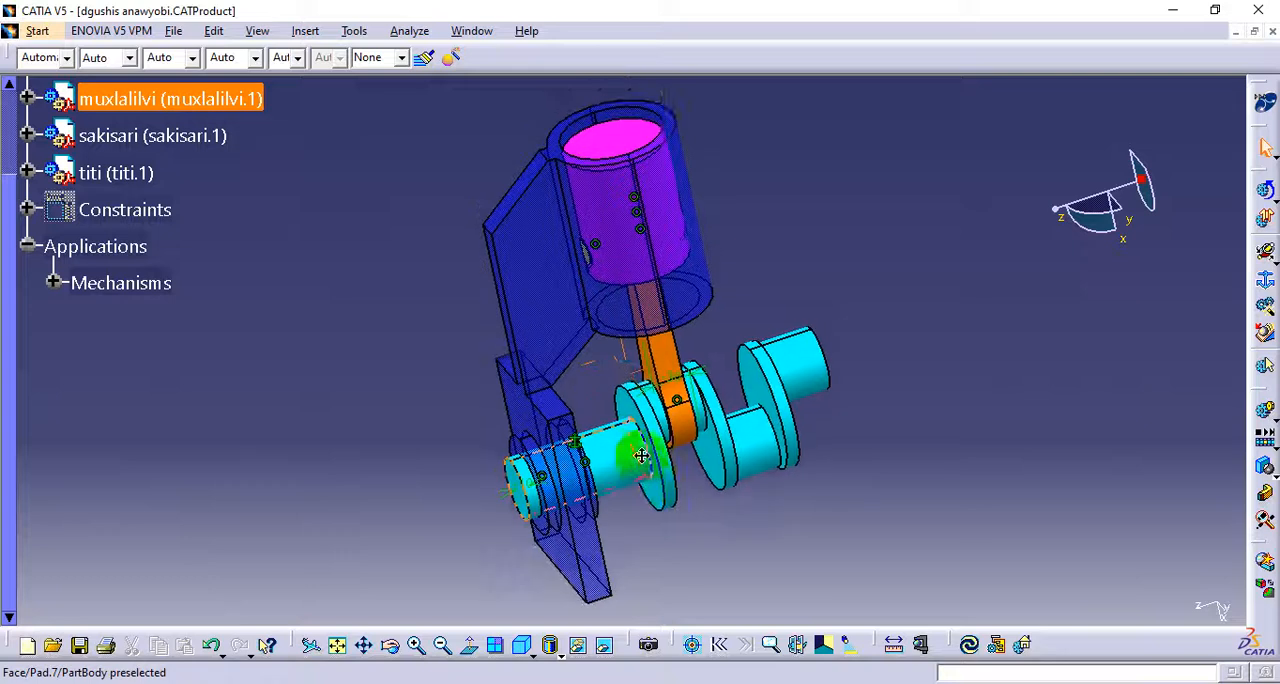
left_click(1267, 413)
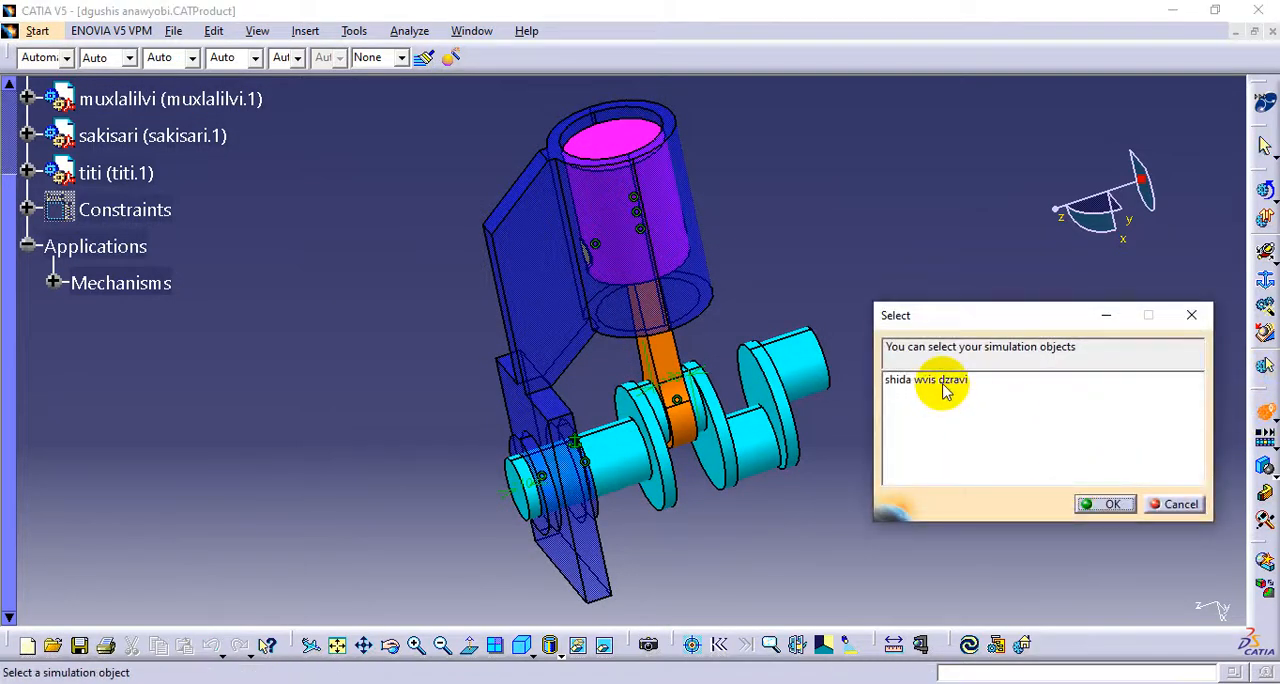
left_click(945, 388)
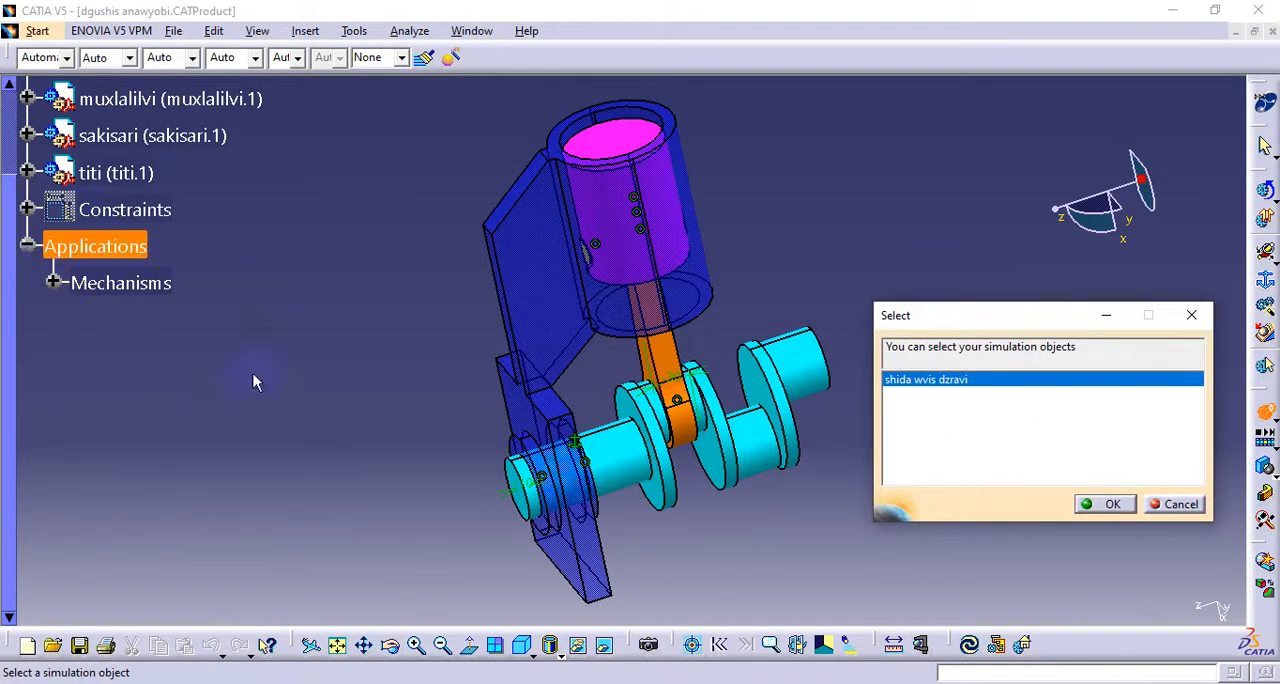
left_click(1110, 504)
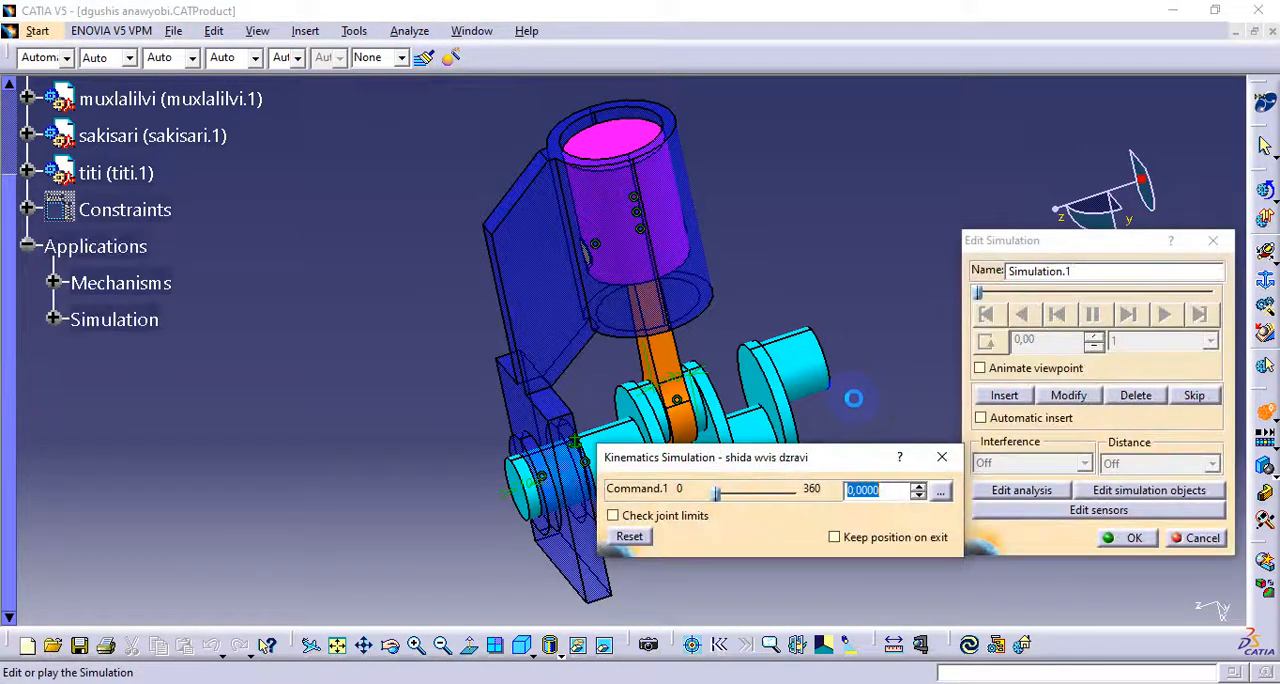
Set Command.1 to 360 degrees and insert that crankshaft position as a simulation shot
middle_click_drag(760, 303, 614, 283)
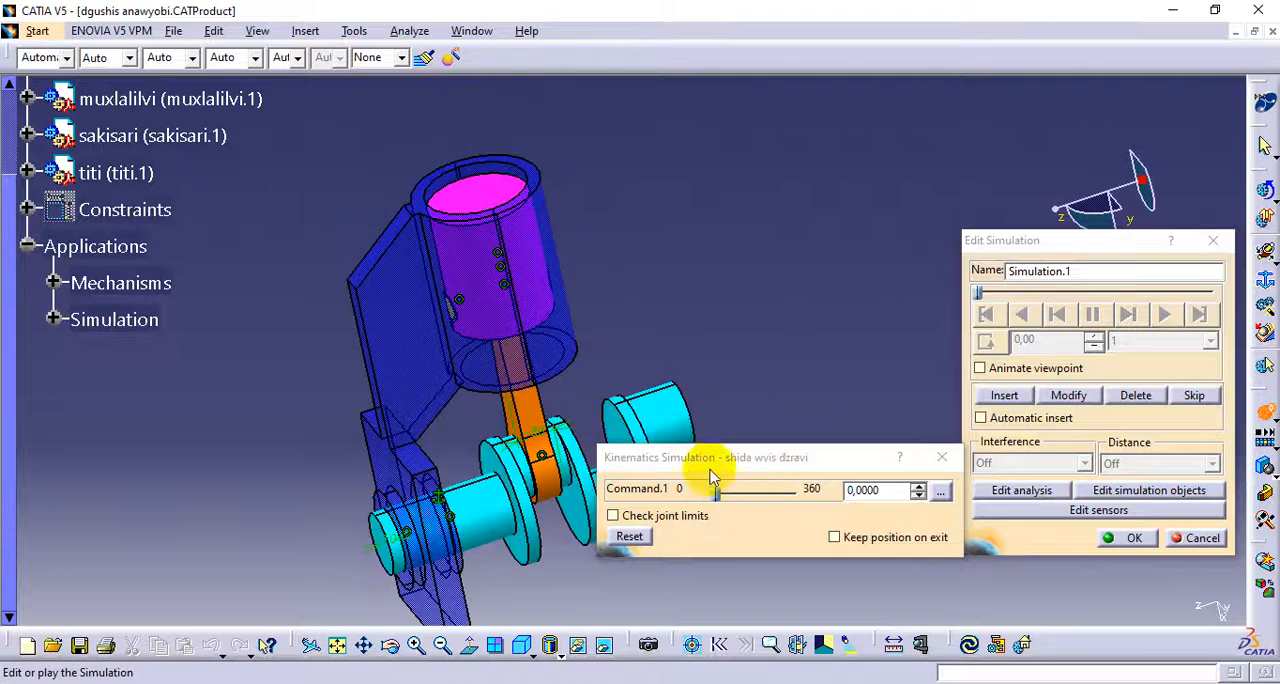
left_click_drag(717, 492, 805, 512)
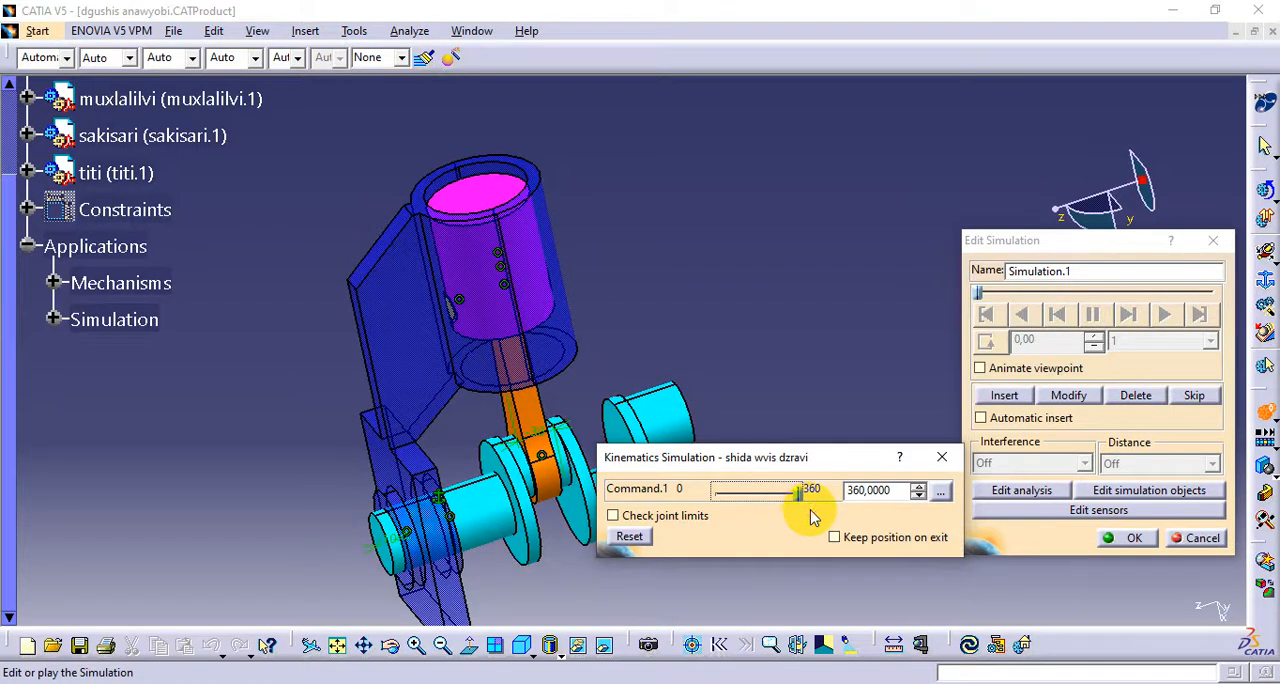
left_click_drag(810, 512, 810, 512)
left_click(1003, 397)
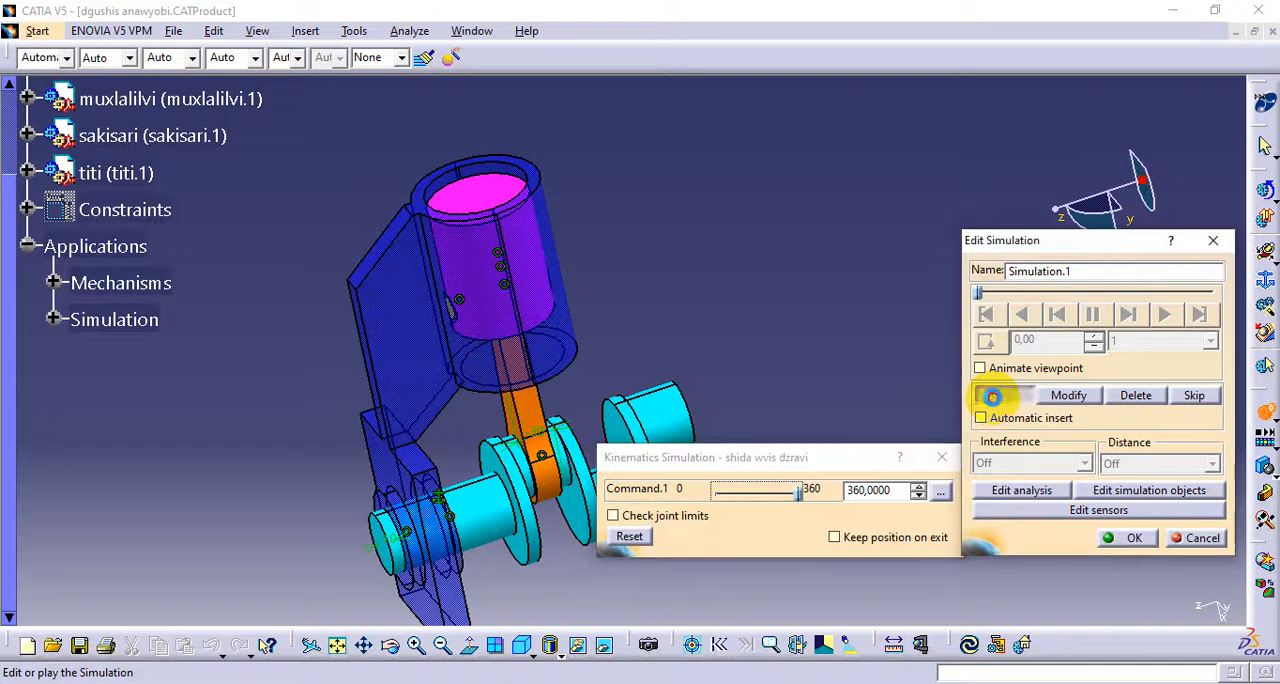
Change the loop mode to continuous playback and play the simulation with an interpolation step of 0.04
left_click(986, 341)
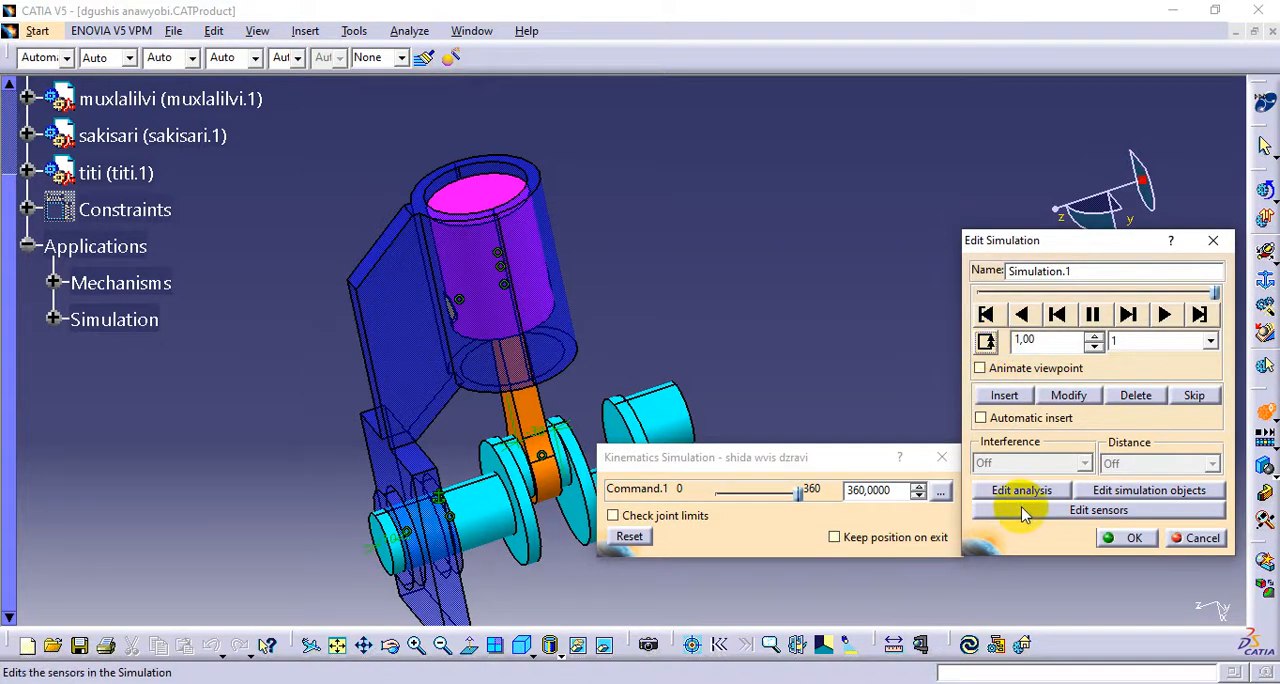
left_click(1140, 340)
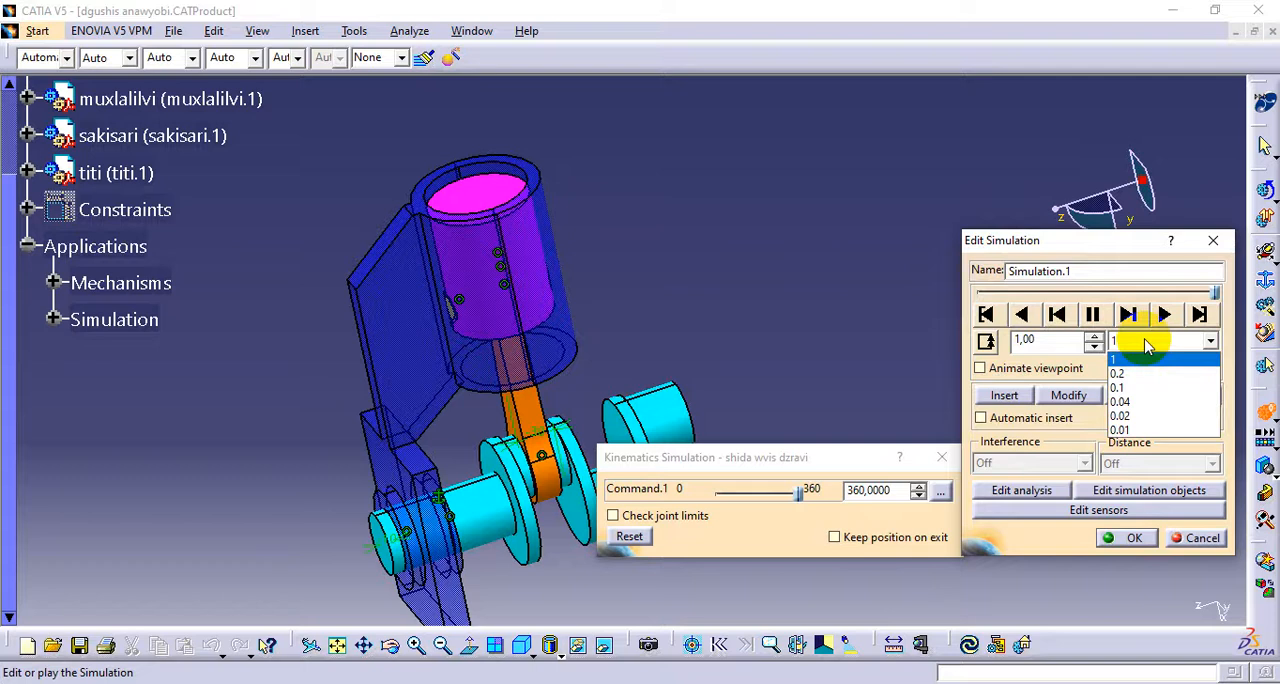
left_click(1133, 401)
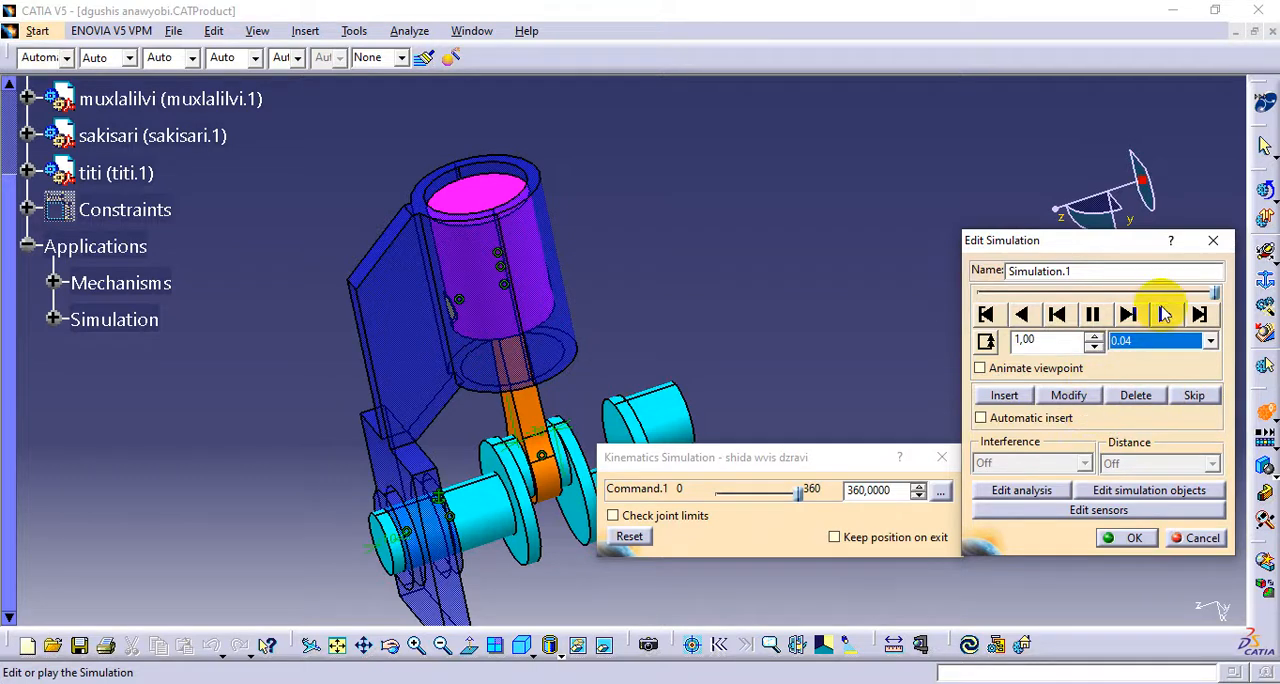
left_click(1165, 316)
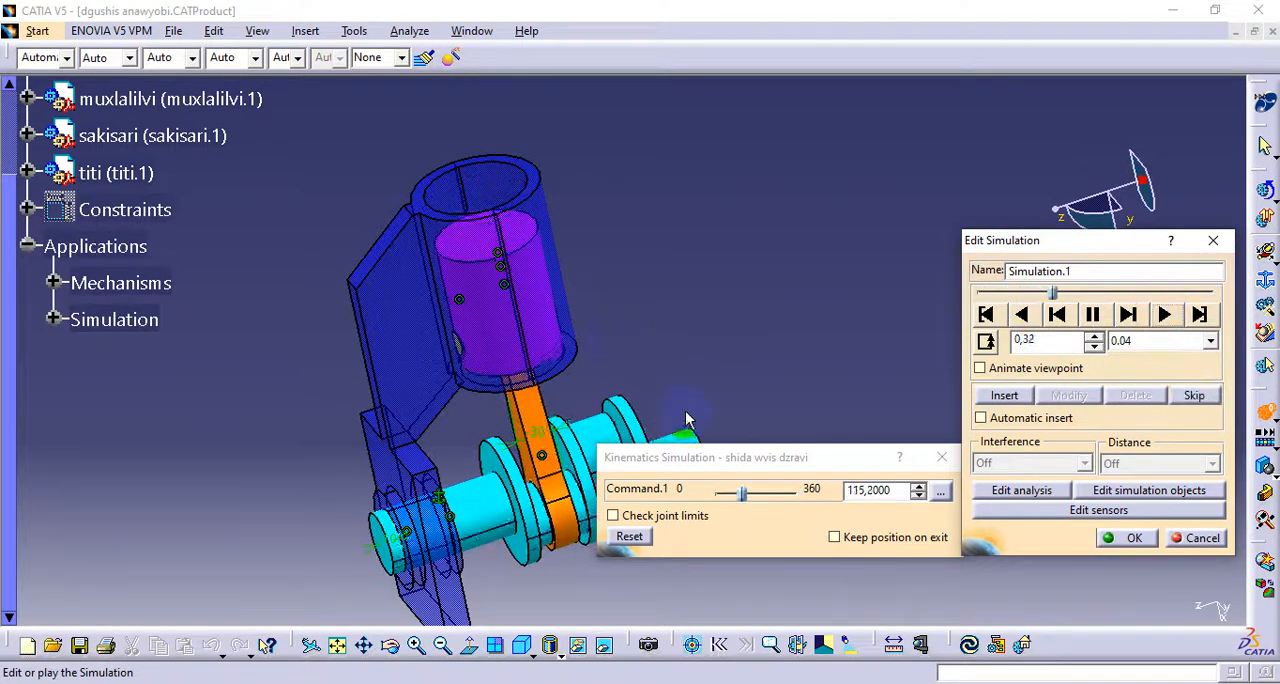
Close the Kinematics Simulation command window and examine the moving piston, rod and crankshaft up close
left_click(941, 457)
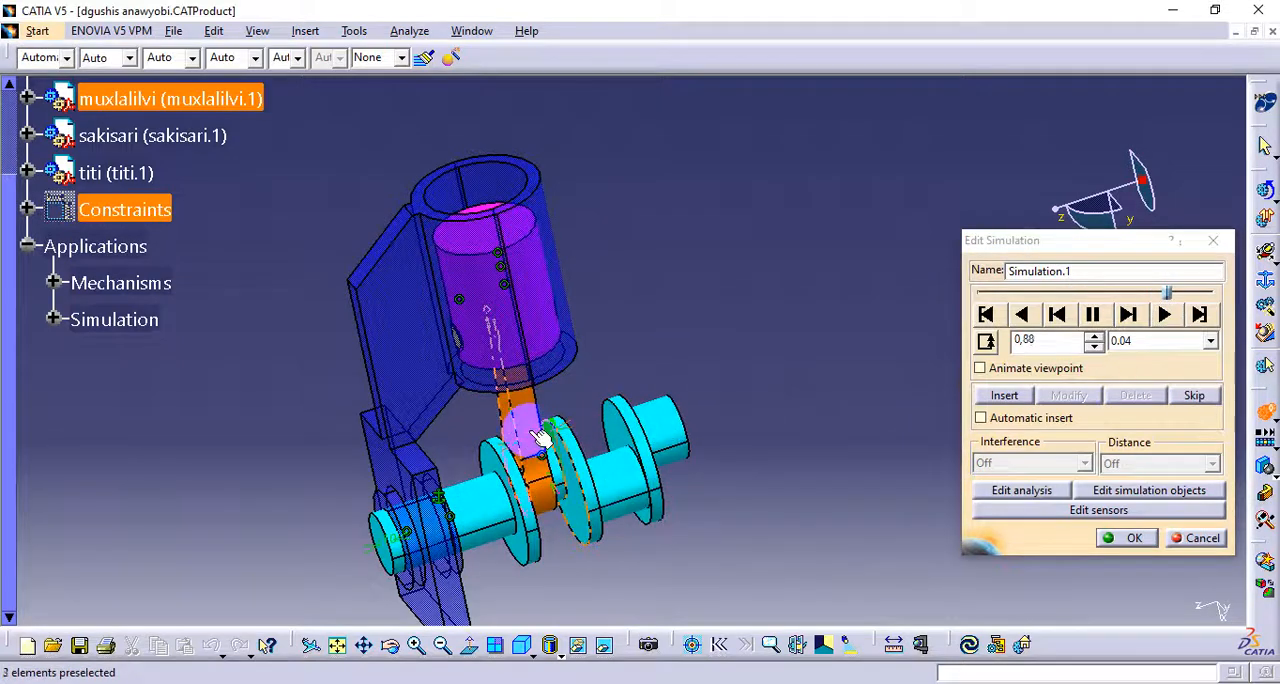
middle_click_drag(651, 355, 658, 391)
middle_click_drag(668, 353, 740, 325)
middle_click_drag(605, 432, 604, 325)
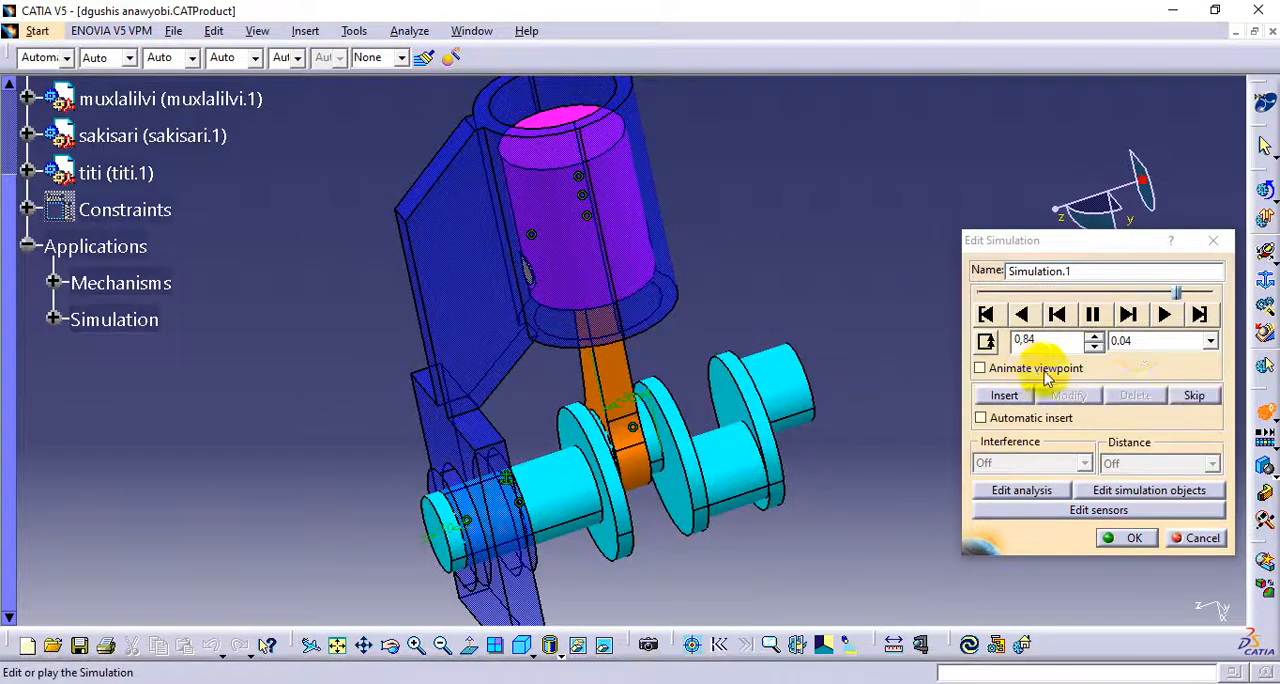
Set the simulation's interpolation step to 0.1 and watch the mechanism run from another angle
left_click(1137, 345)
left_click(1137, 370)
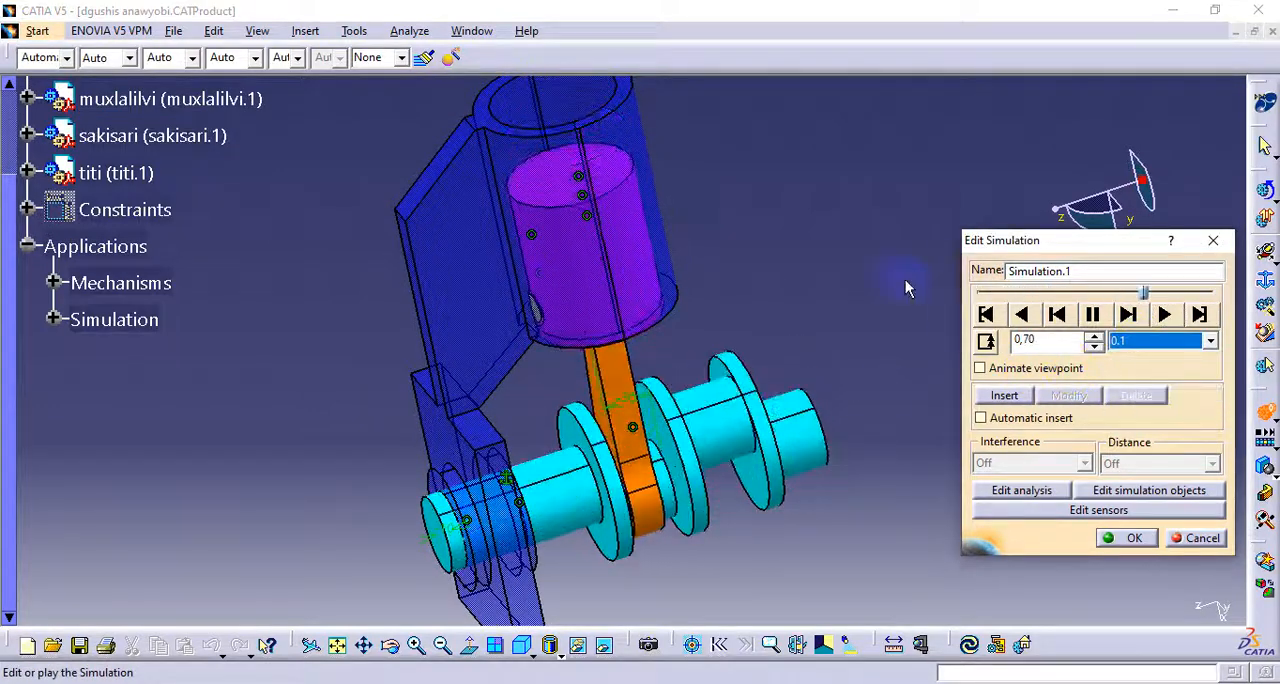
middle_click_drag(768, 321, 600, 417)
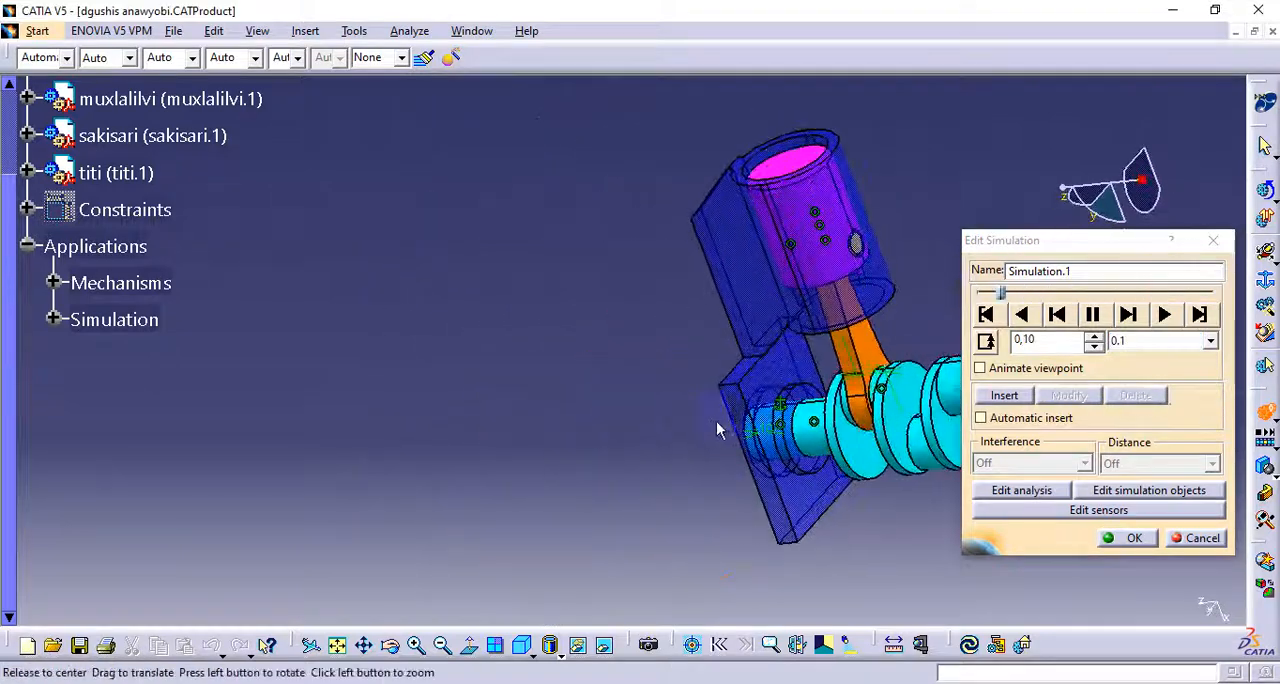
middle_click_drag(720, 428, 478, 429)
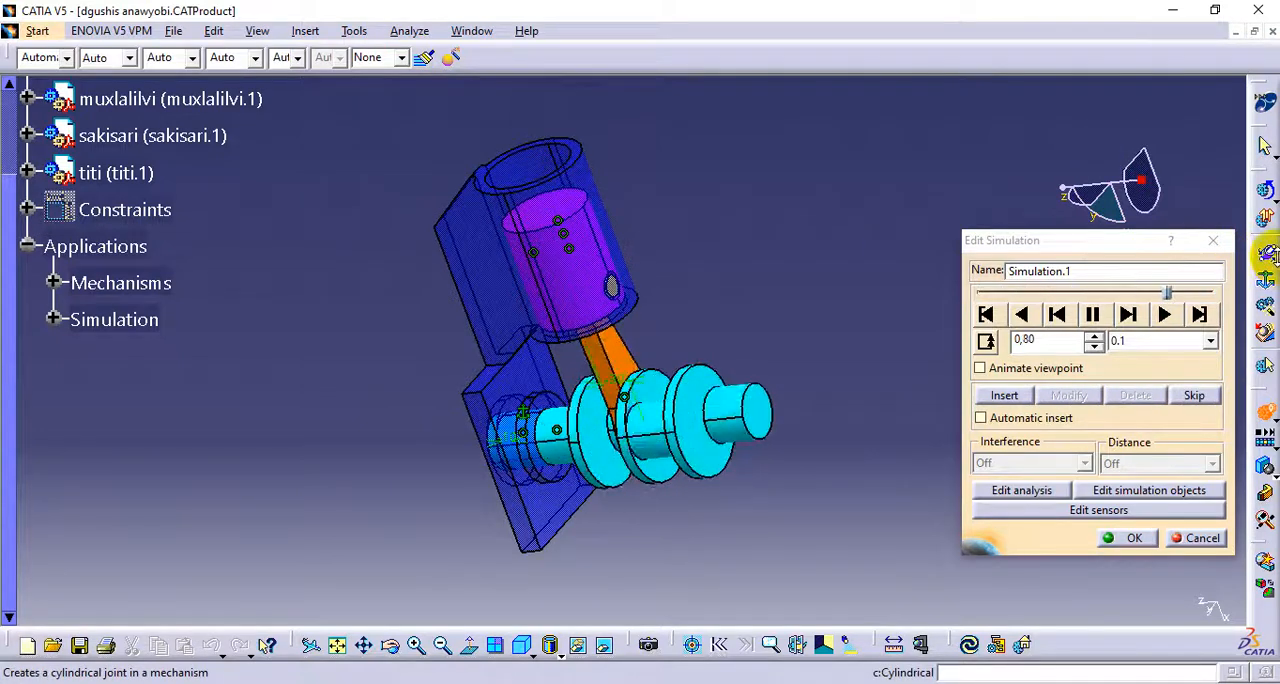
Expand the Simulation branch in the tree and examine the running piston, rod and crankshaft from several angles
left_click(1266, 255)
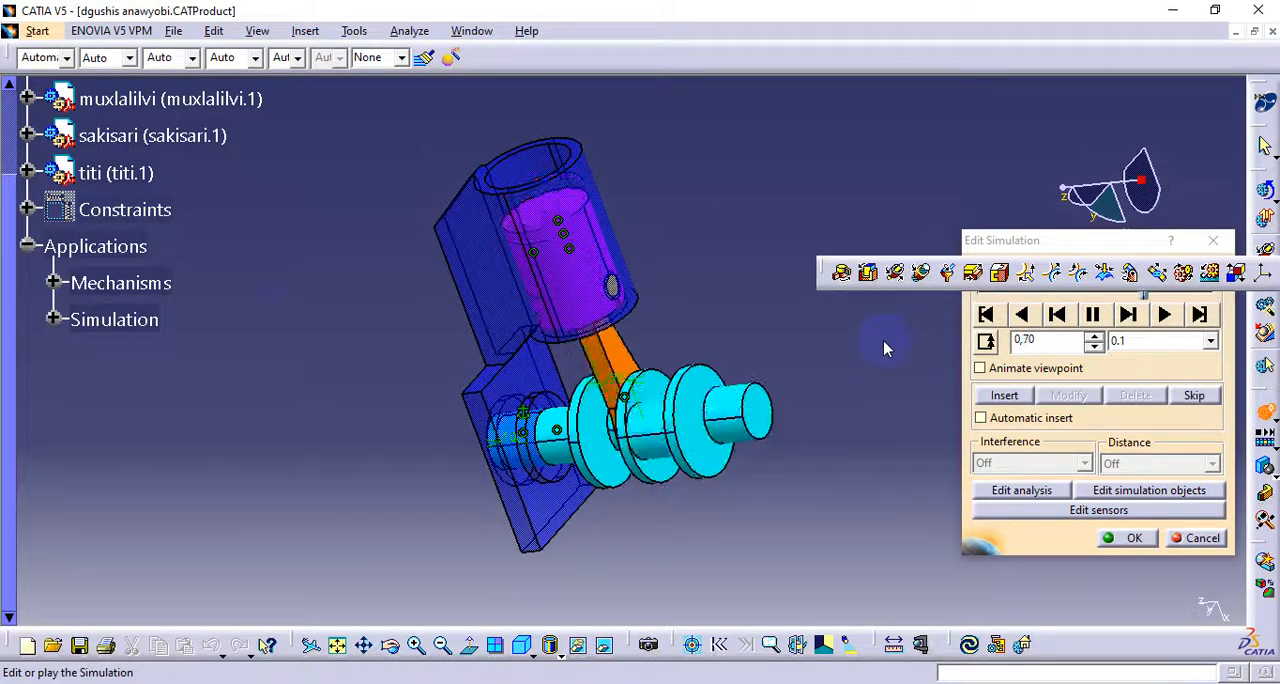
left_click(54, 319)
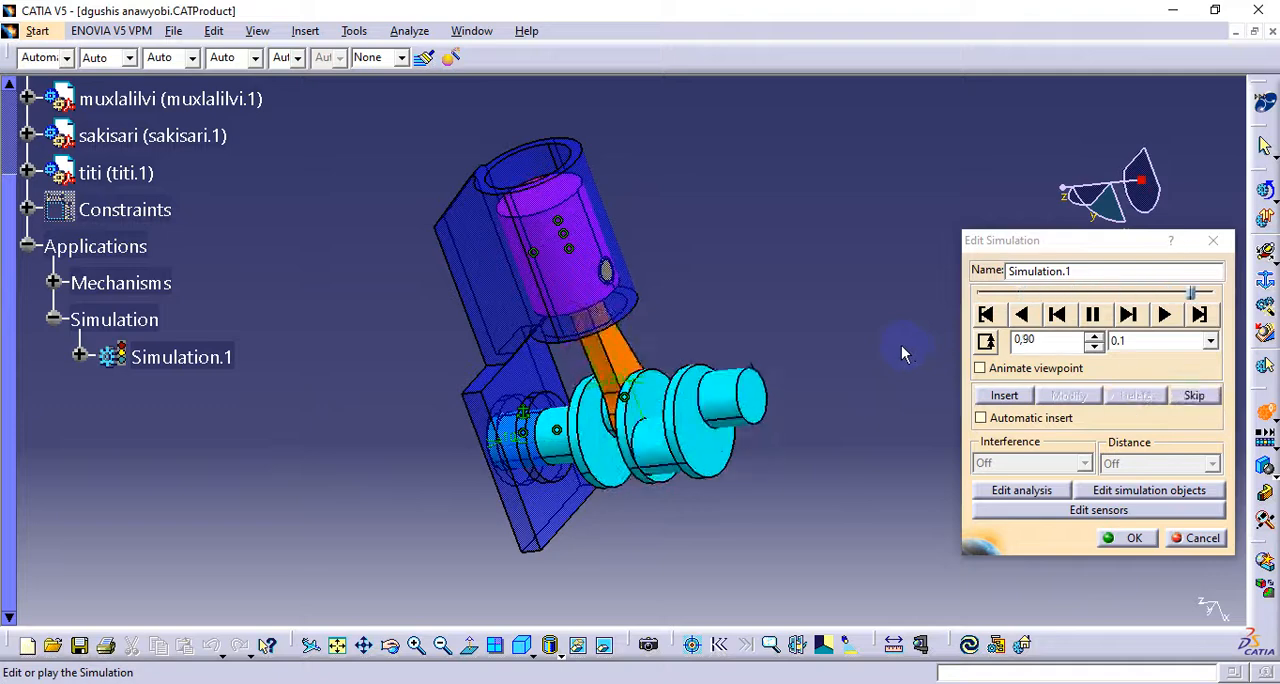
middle_click_drag(493, 337, 805, 326)
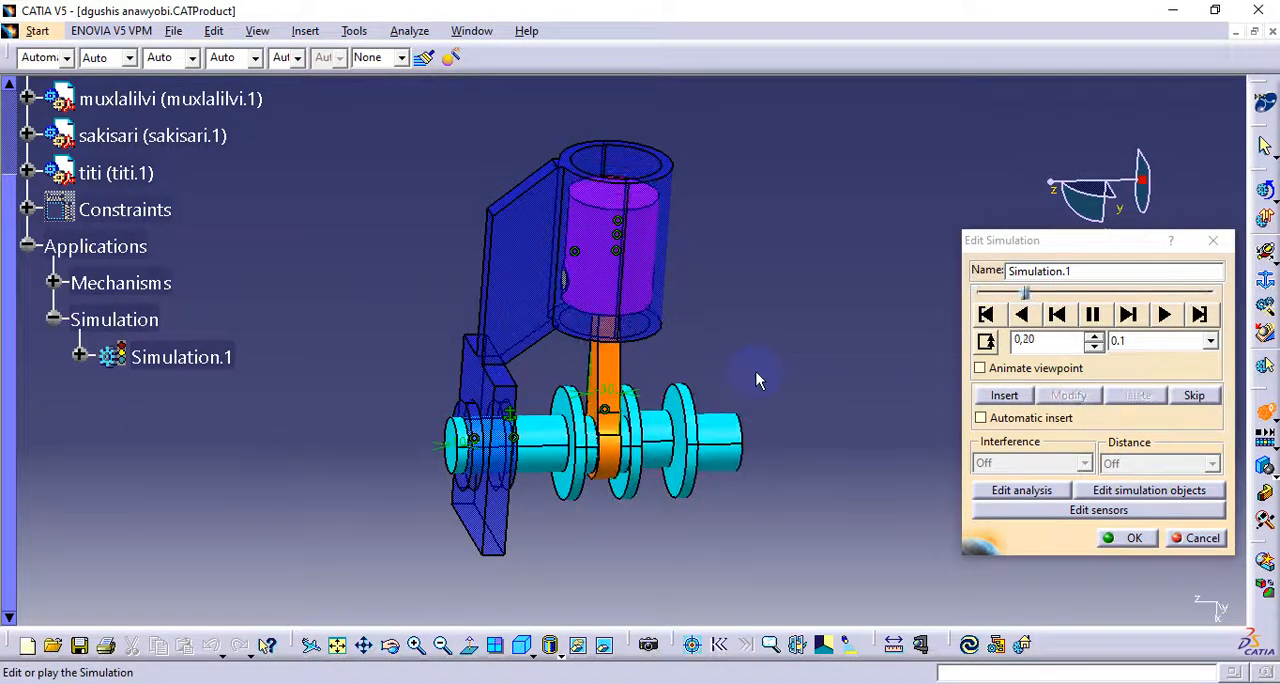
middle_click_drag(726, 344, 770, 388)
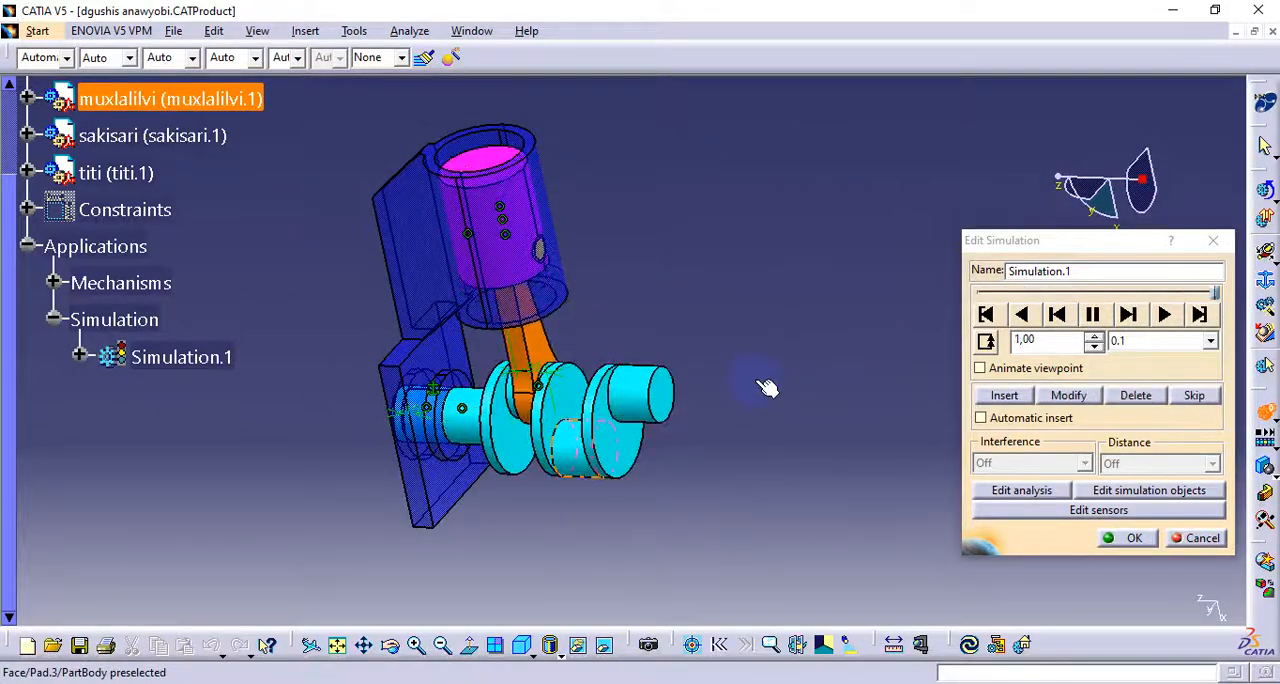
middle_click_drag(358, 423, 714, 437)
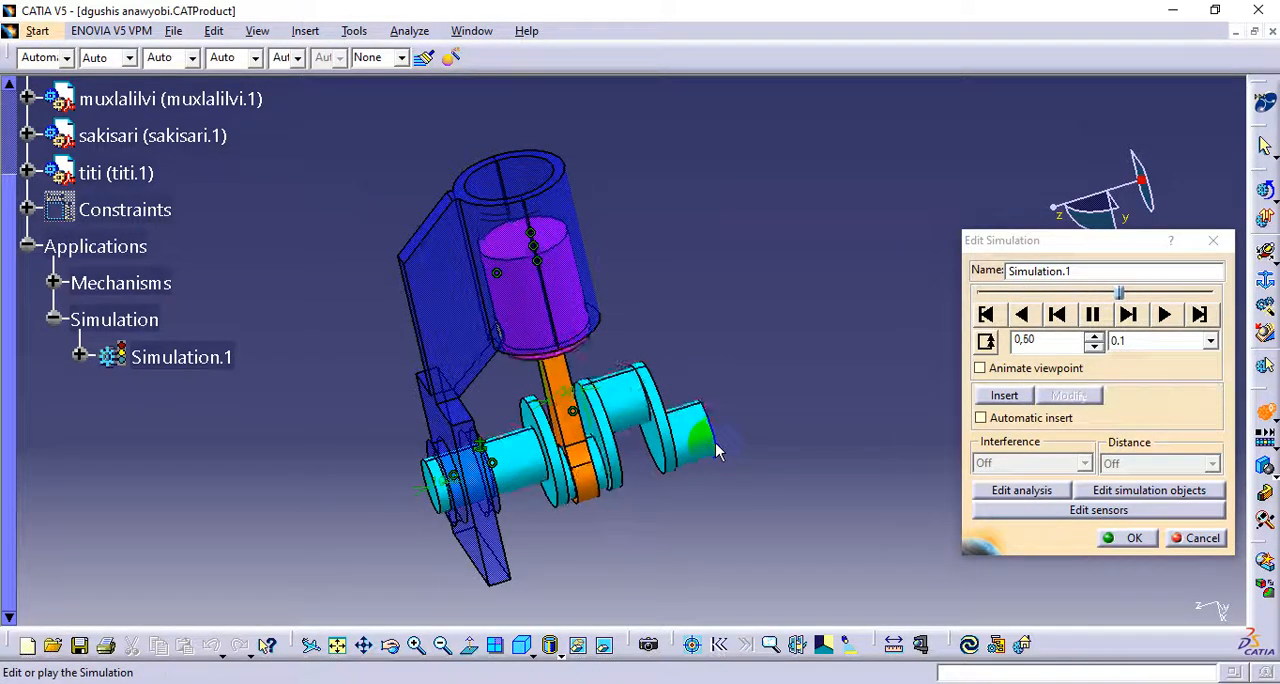
middle_click_drag(654, 314, 623, 400)
middle_click_drag(506, 434, 576, 406)
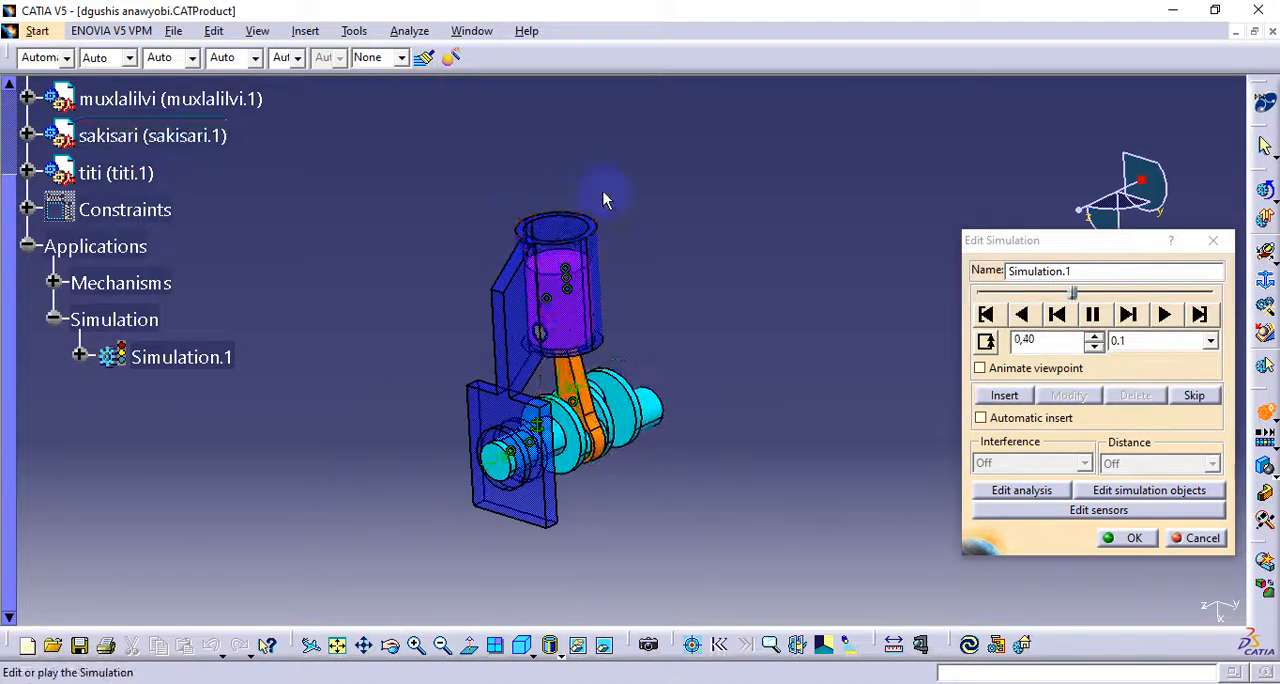
scroll(690, 400, "down", 1)
middle_click_drag(660, 415, 545, 400)
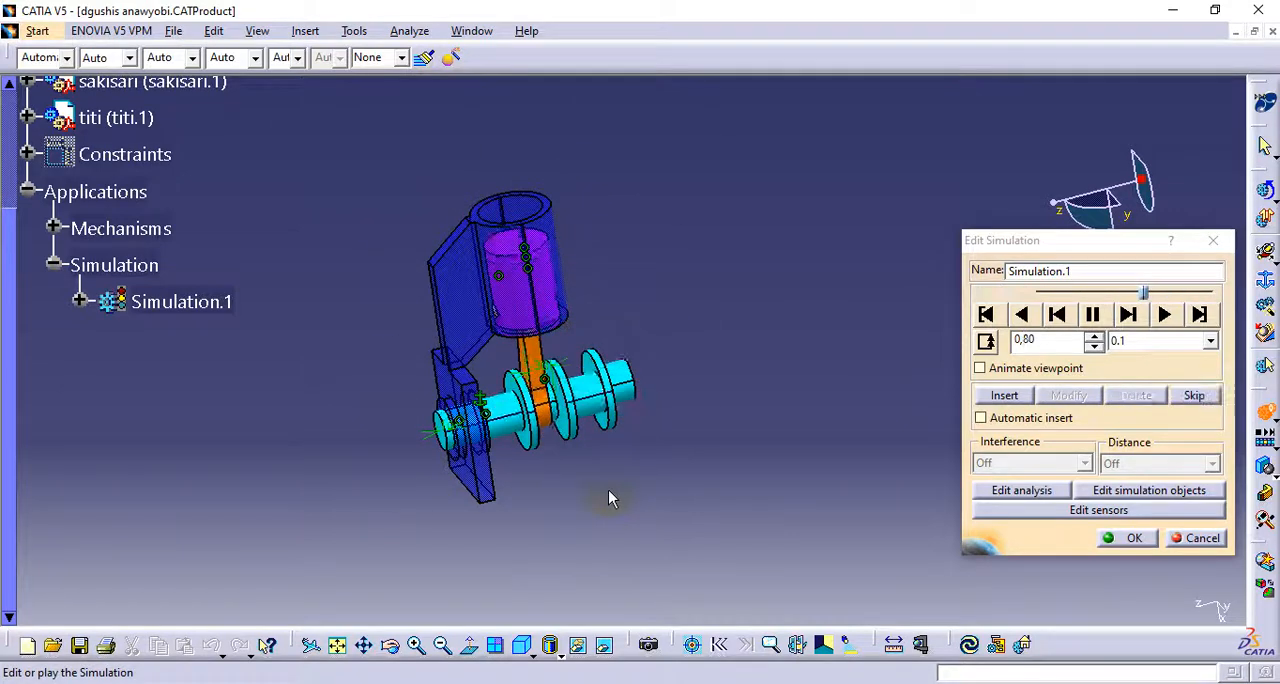
middle_click_drag(608, 495, 545, 470)
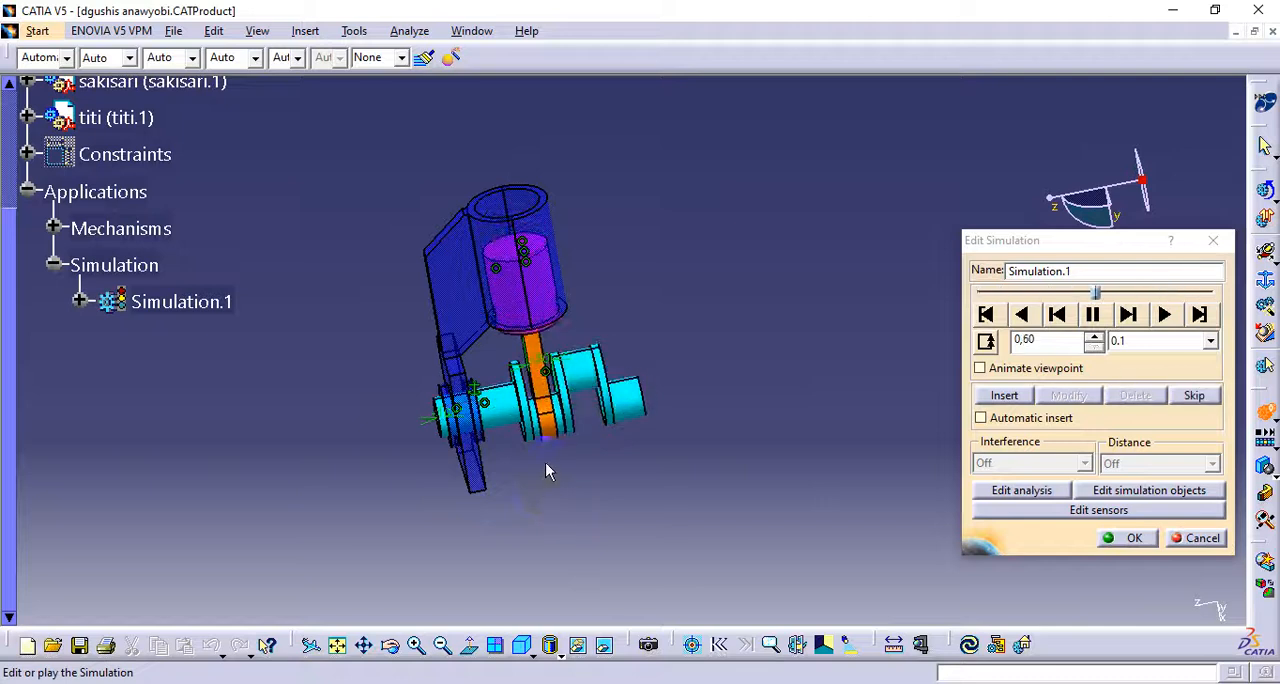
left_click(1268, 256)
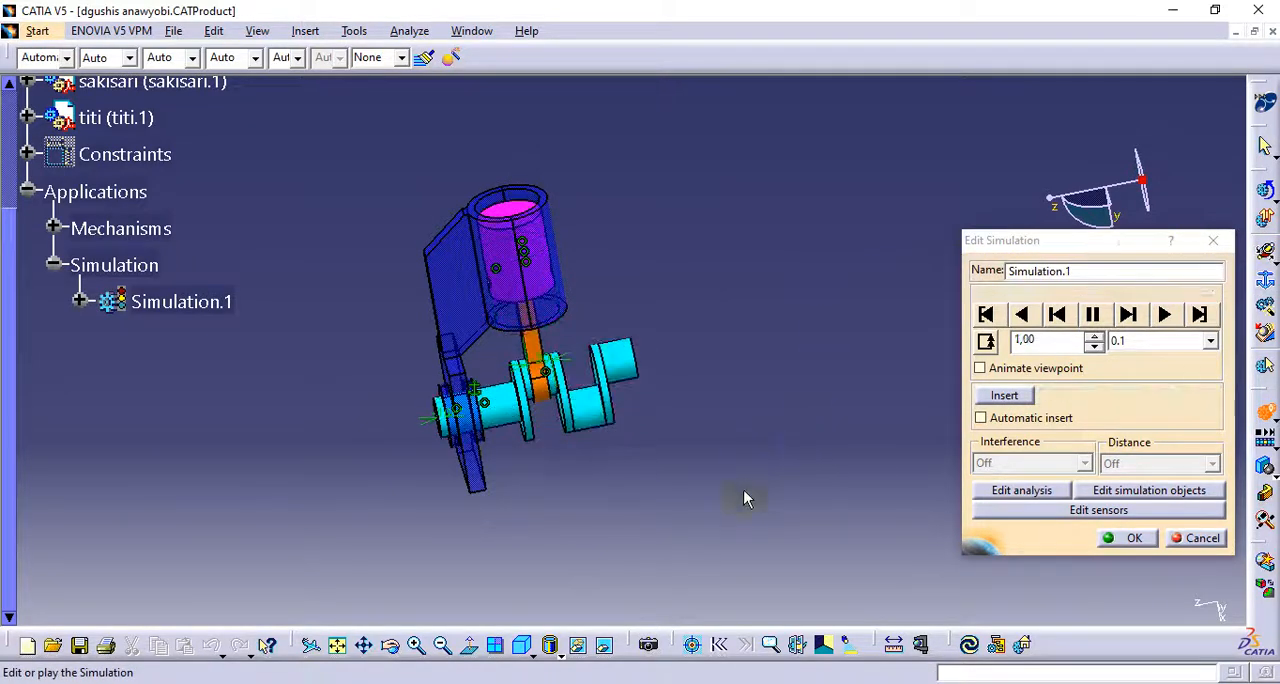
middle_click_drag(449, 384, 526, 420)
scroll(526, 420, "up", 1)
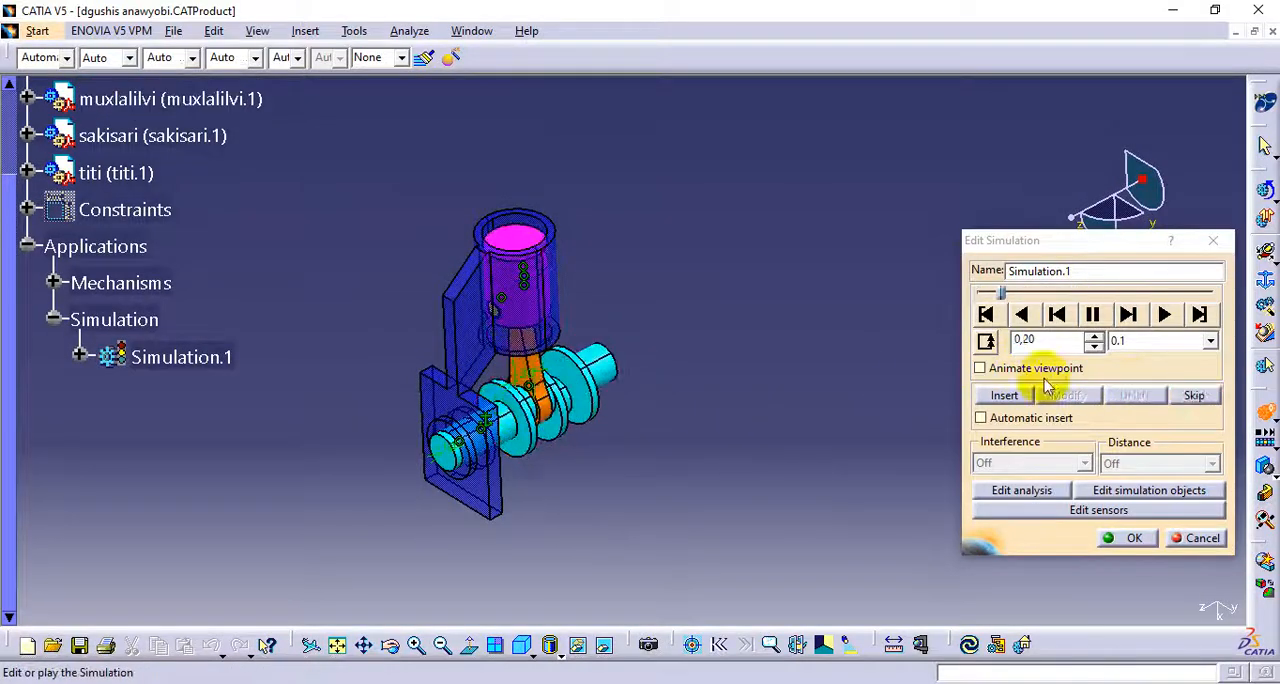
Pause the simulation playback and close the Edit Simulation window without keeping Simulation.1
left_click(1121, 314)
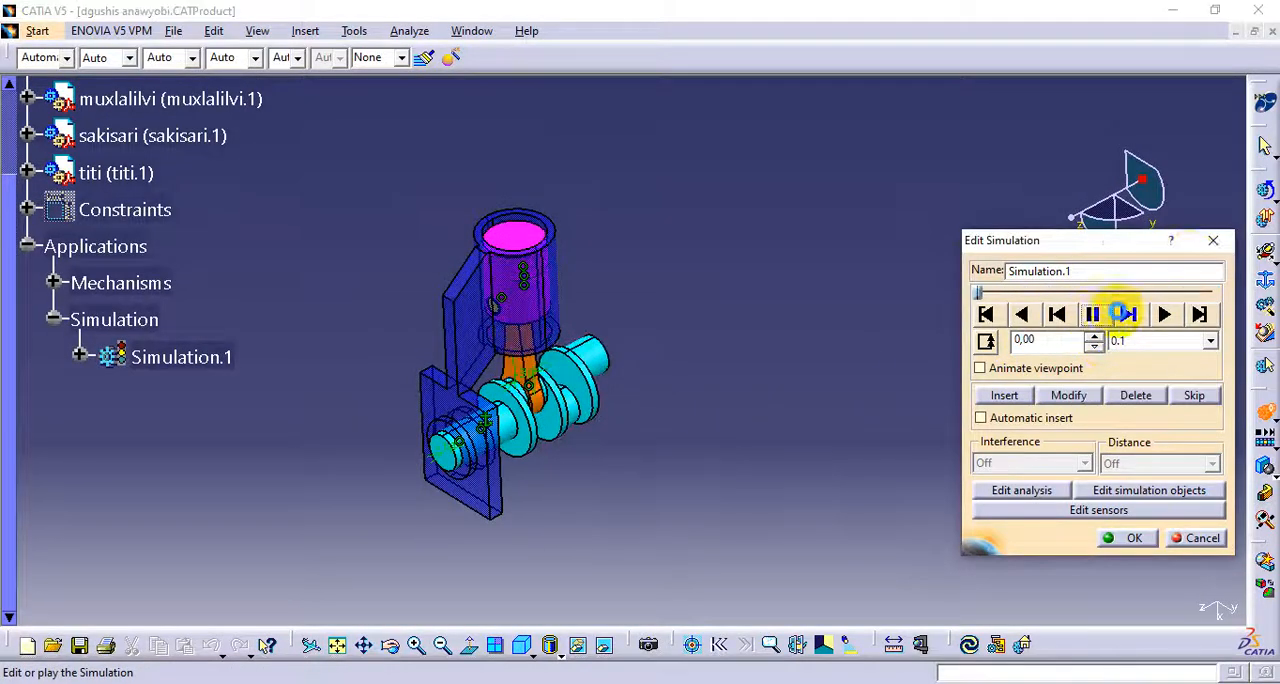
left_click(1209, 245)
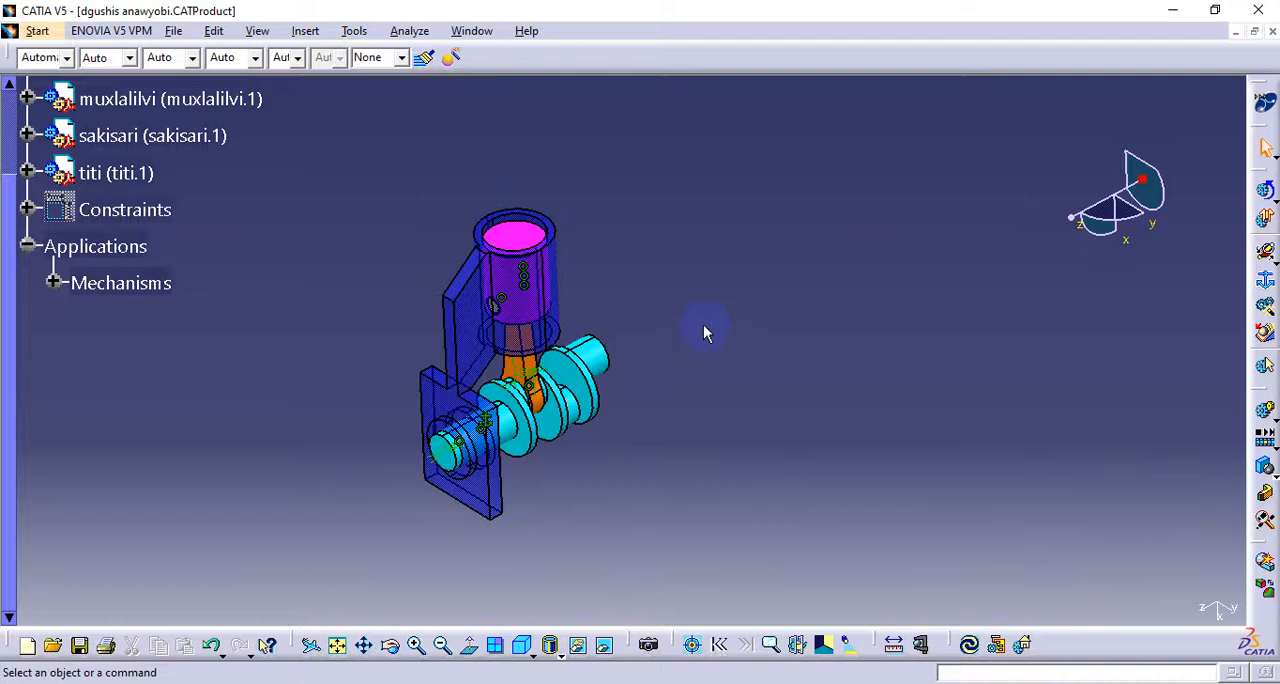
scroll(505, 456, "up", 3)
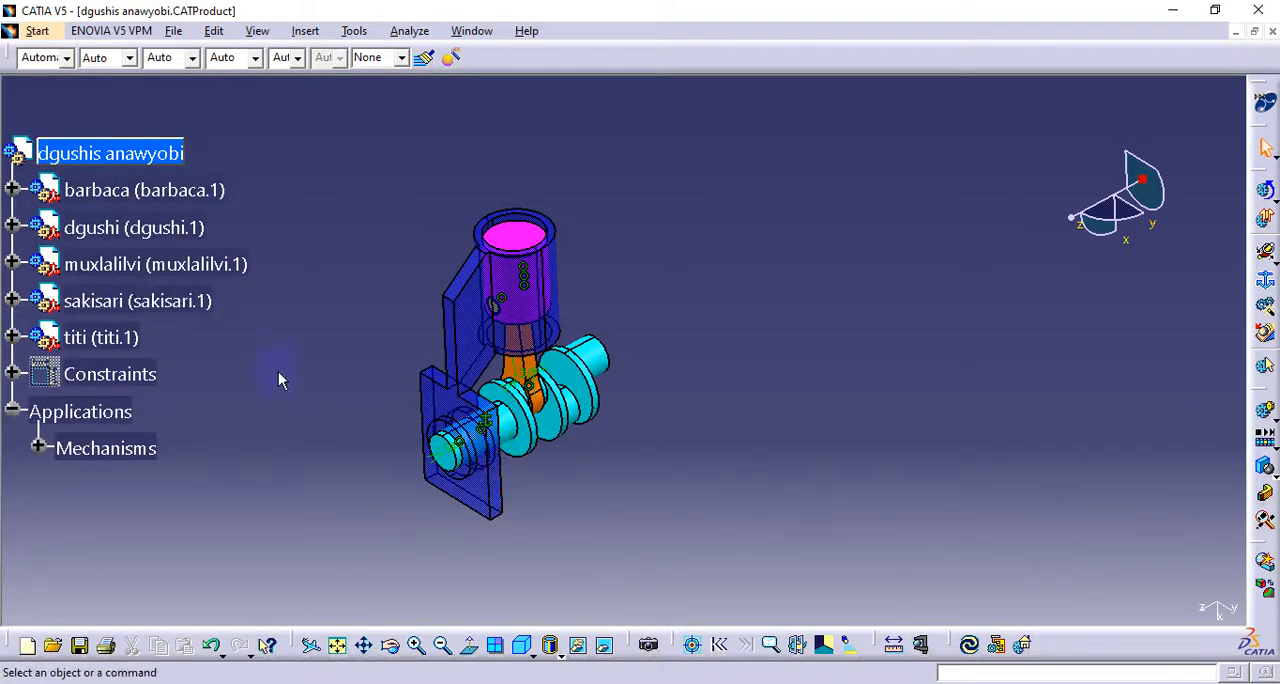